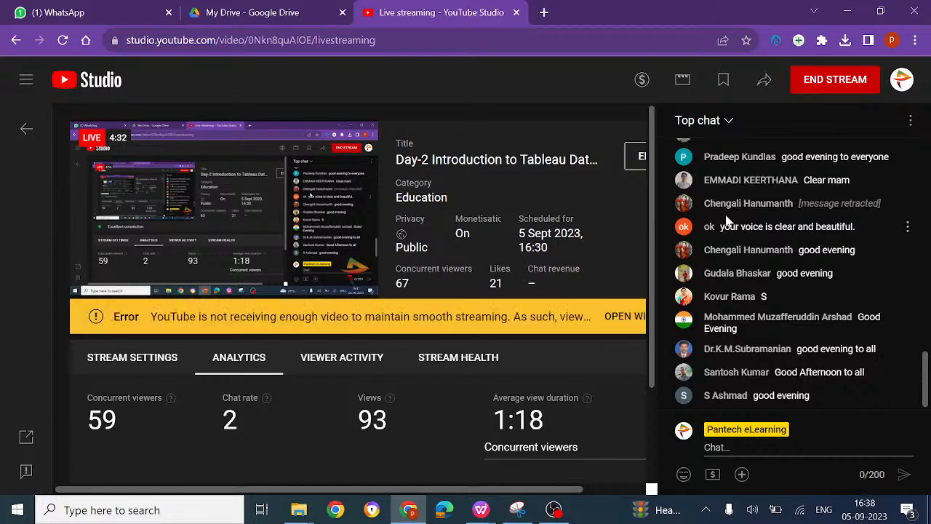
Step: Switch to the TALEAU AGENDA - MGIT-1 document in WPS Office and review the day 2 topics for both evening sessions
mouse_move(517, 510)
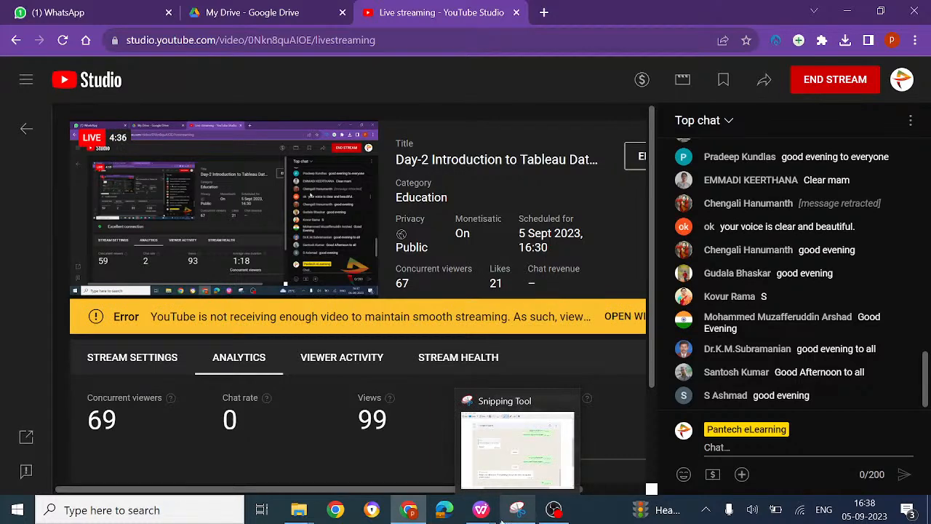
mouse_move(480, 512)
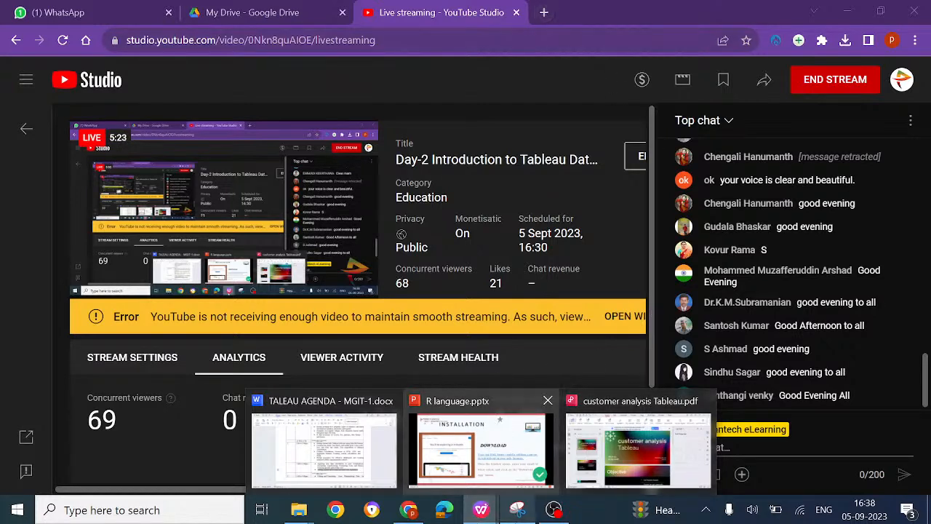
left_click(356, 460)
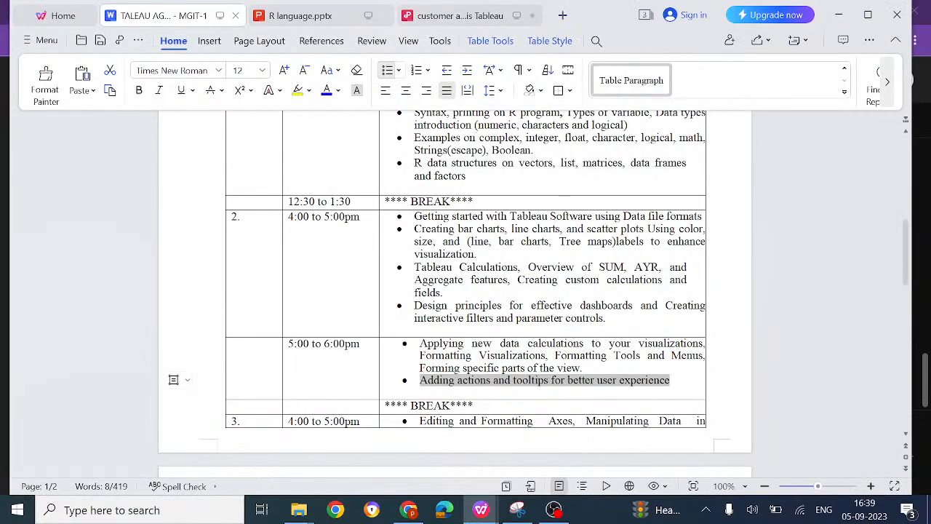
left_click(497, 216)
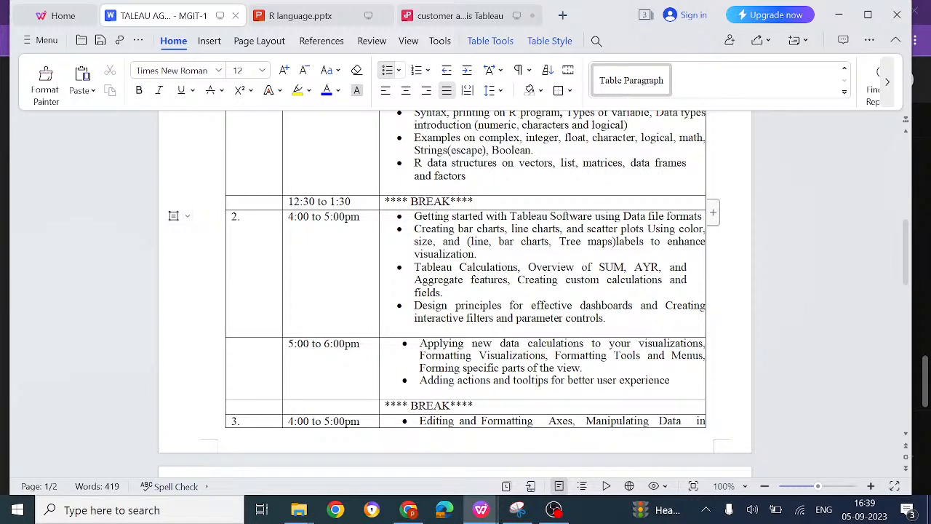
left_click(599, 280)
left_click(547, 343)
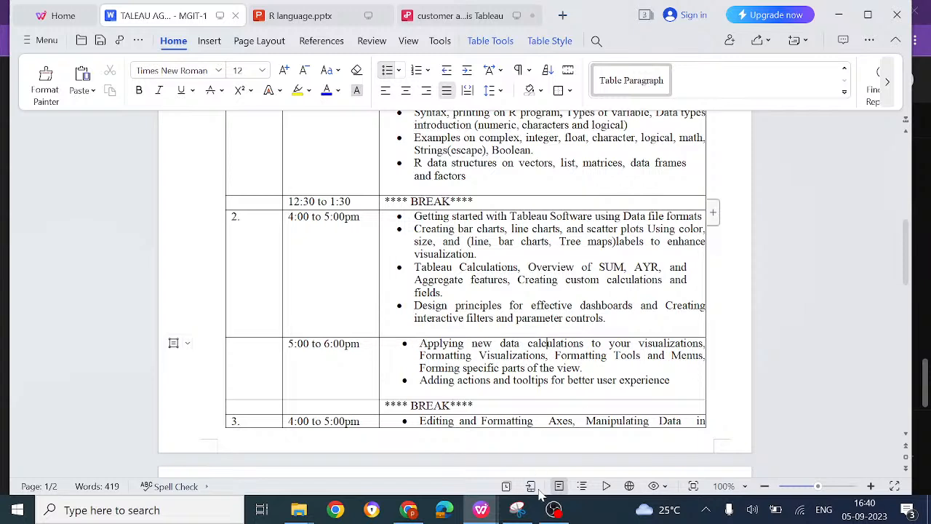
Step: Switch to Chrome, search for "tableau desktop download" in a new tab, and open the Download Tableau Desktop page
left_click(408, 509)
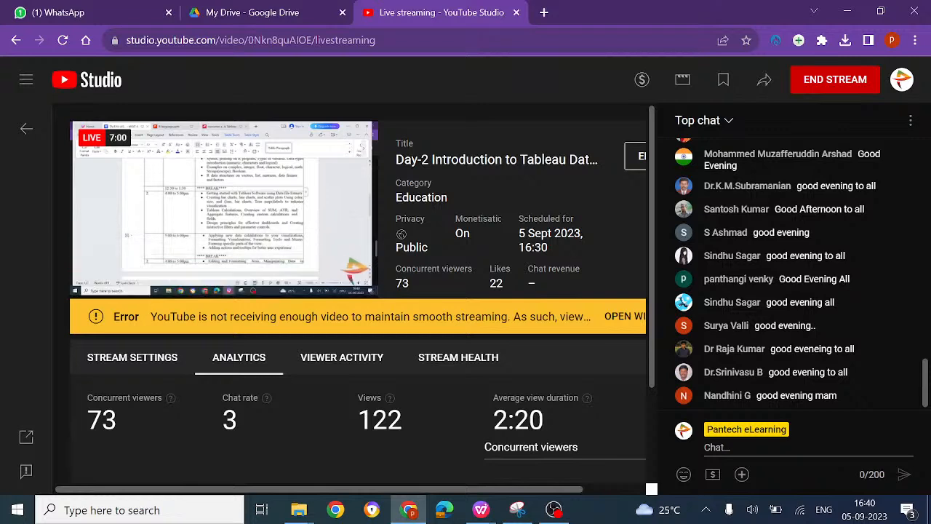
left_click(544, 13)
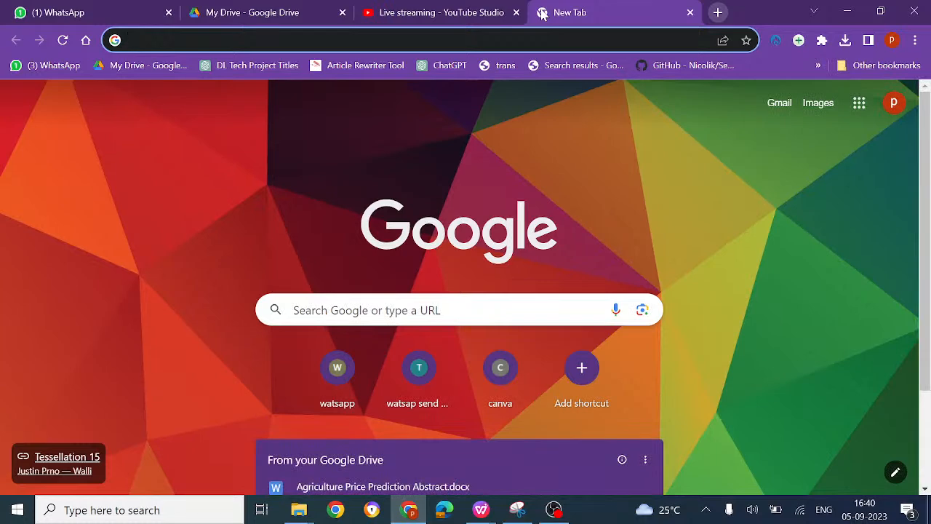
scroll(538, 130, "up", 3)
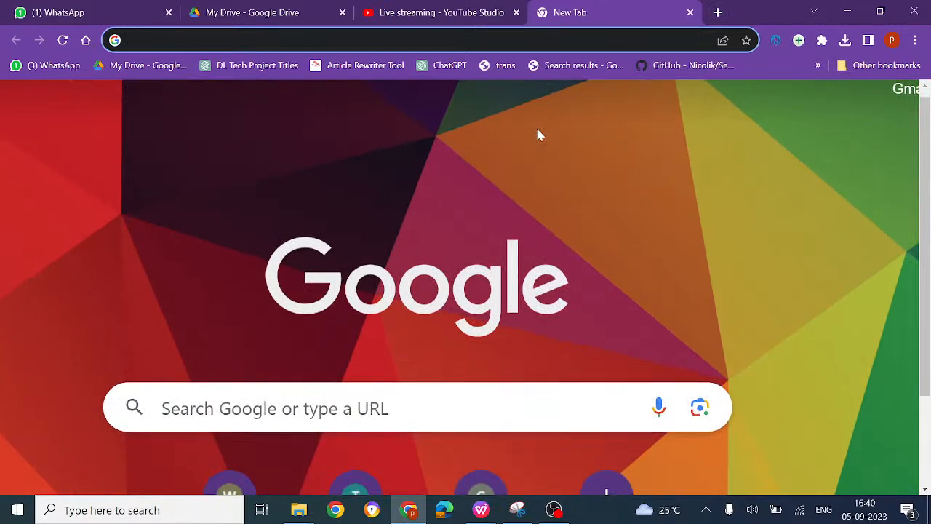
type("tabl")
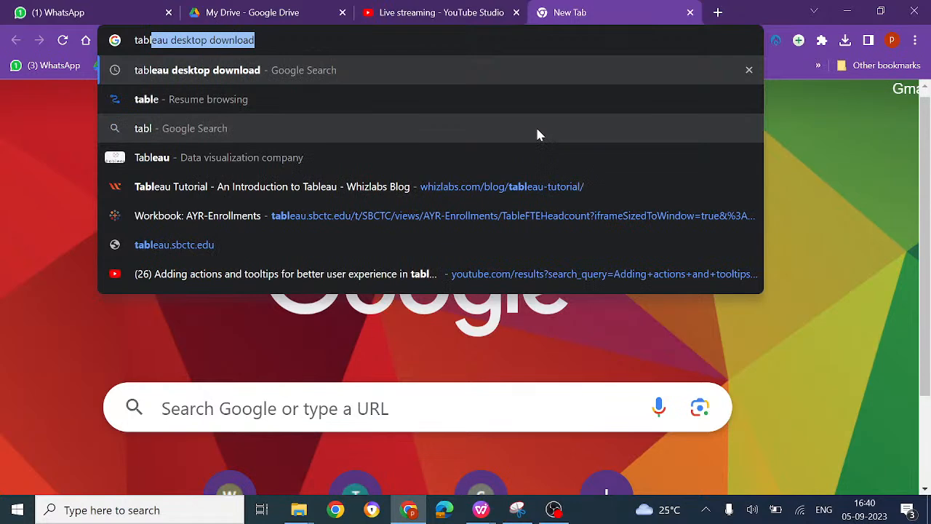
key("Right")
key("Return")
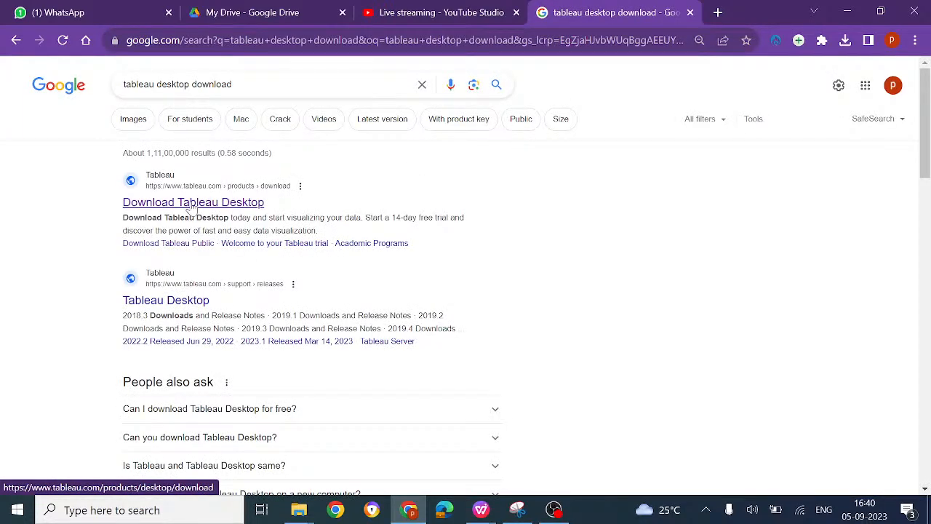
left_click(191, 204)
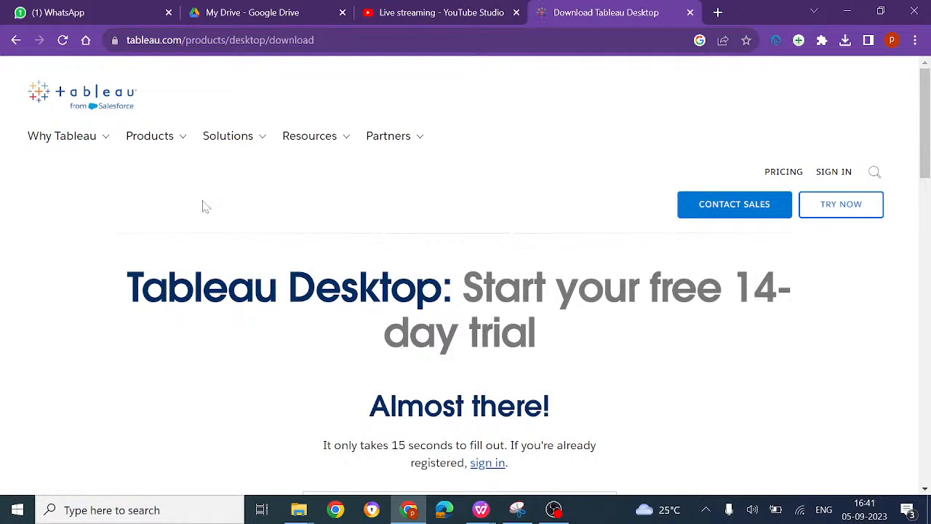
scroll(388, 241, "down", 2)
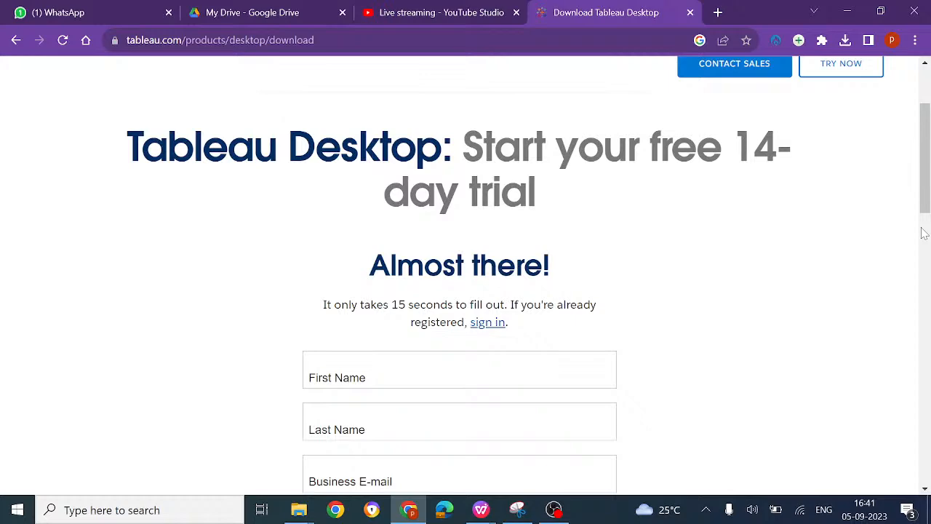
Step: Return to the live stream in YouTube Studio and examine the details of its streaming error under stream health
left_click(432, 12)
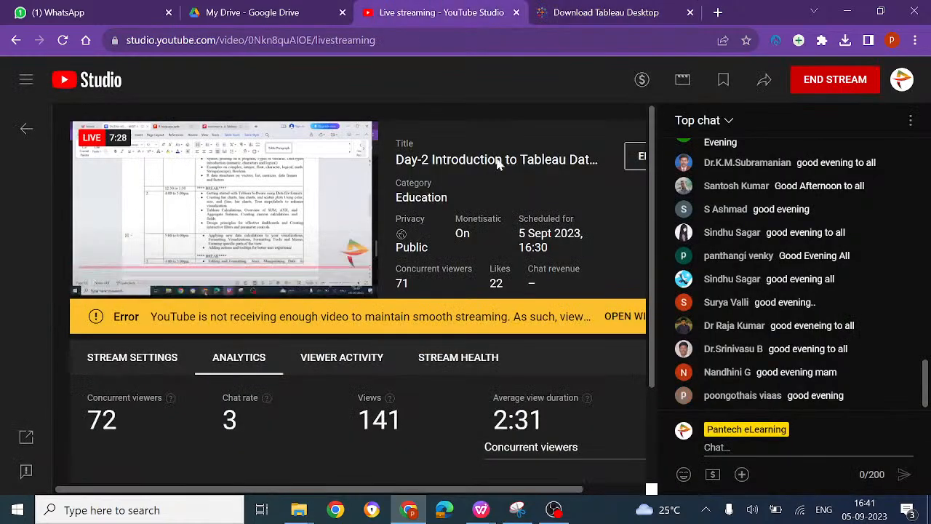
left_click(626, 317)
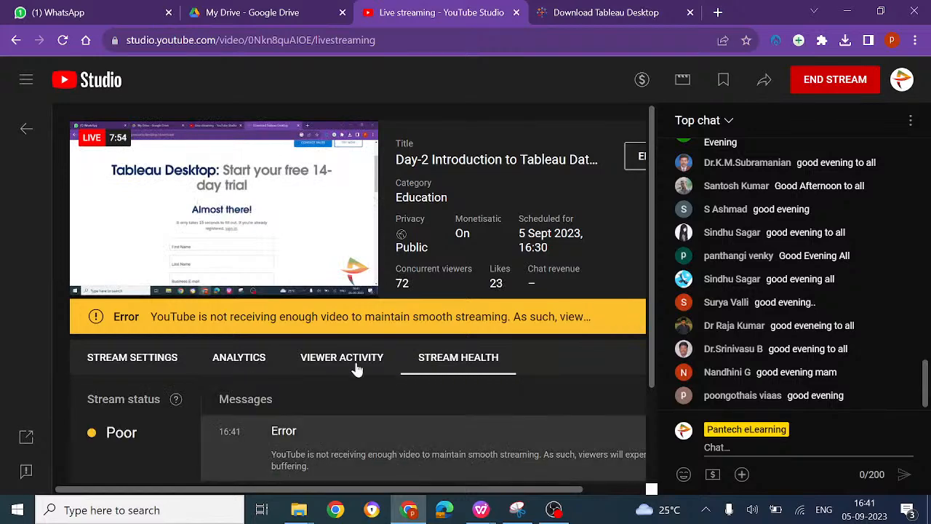
scroll(429, 404, "down", 2)
scroll(430, 404, "up", 2)
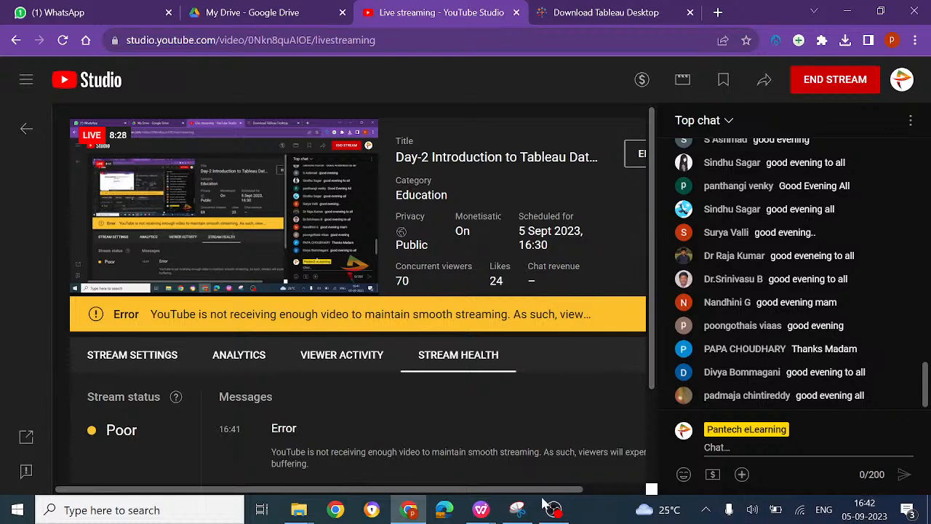
Step: Reload the live stream page and unmute its preview player
mouse_move(543, 500)
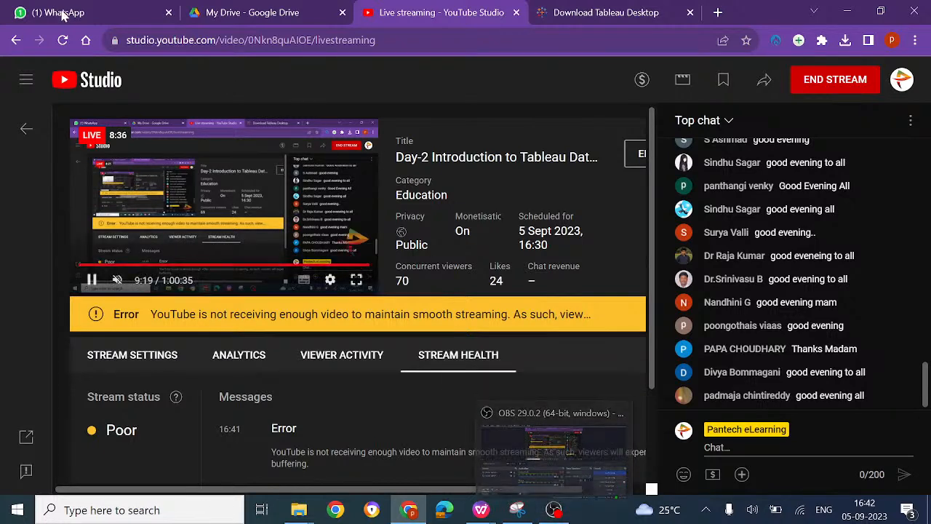
left_click(67, 44)
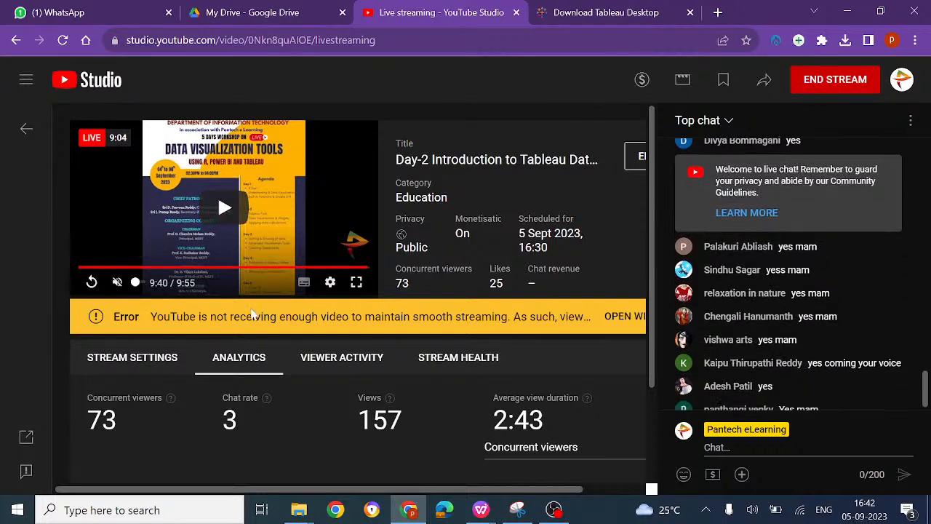
left_click(118, 283)
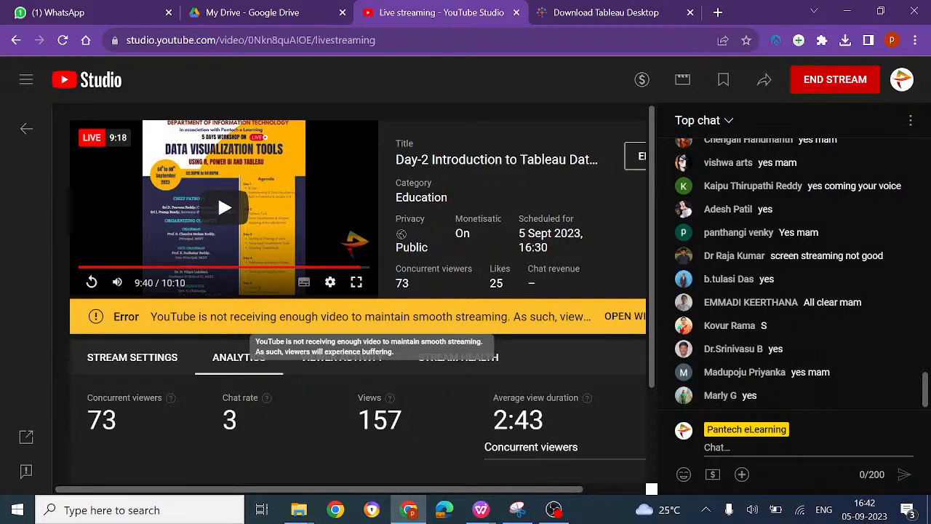
Step: Go back from the Tableau page to the search results, rerun the "tableau desktop download" search, and reopen Download Tableau Desktop
left_click(611, 12)
left_click(17, 40)
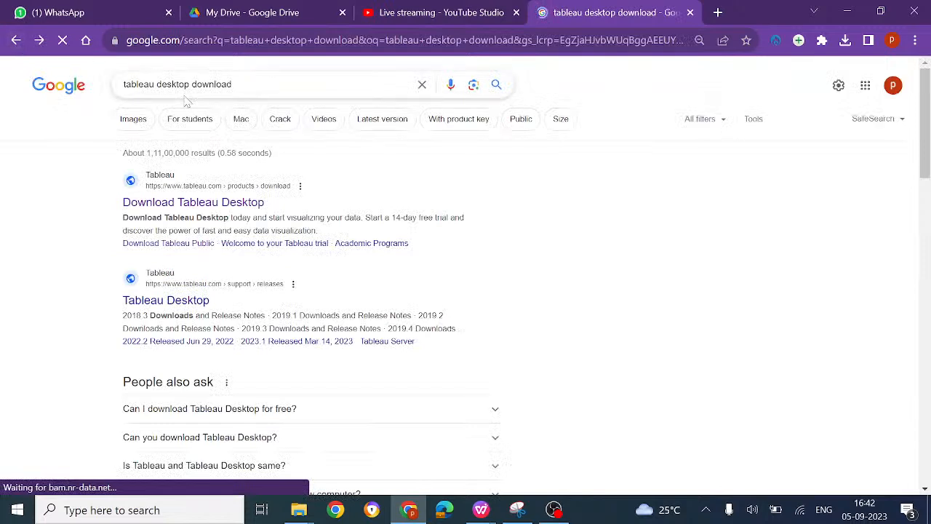
left_click(238, 85)
key("Return")
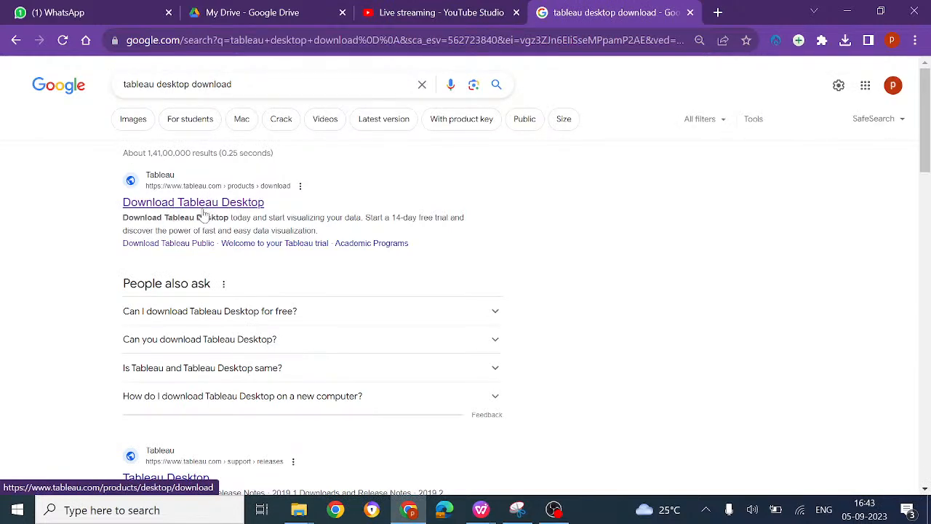
left_click(193, 204)
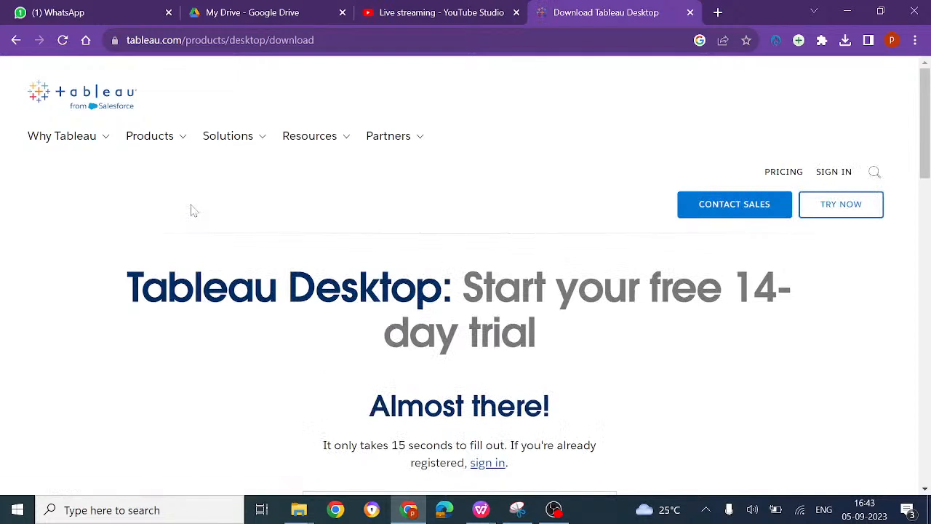
Step: Examine the Tableau Desktop trial registration form, from the sign-in link and name fields down to the free trial download option
scroll(320, 427, "down", 1)
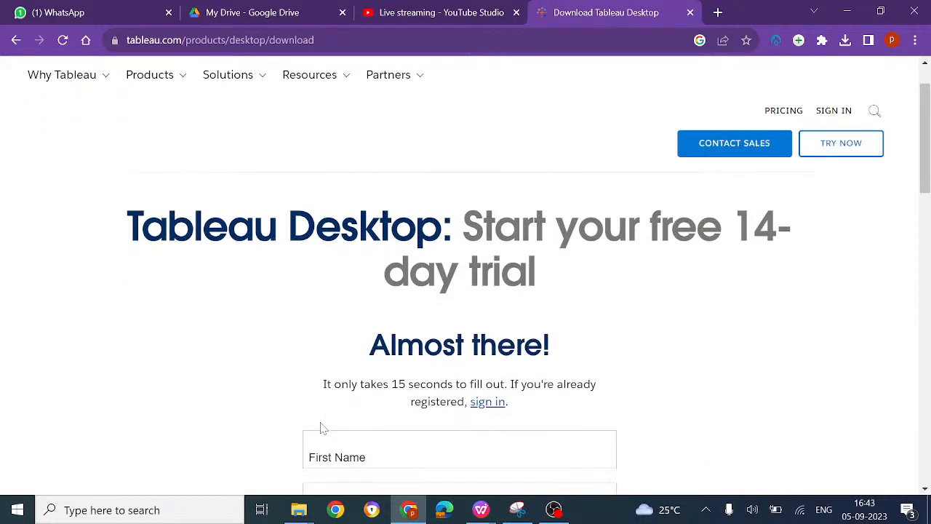
scroll(320, 426, "down", 1)
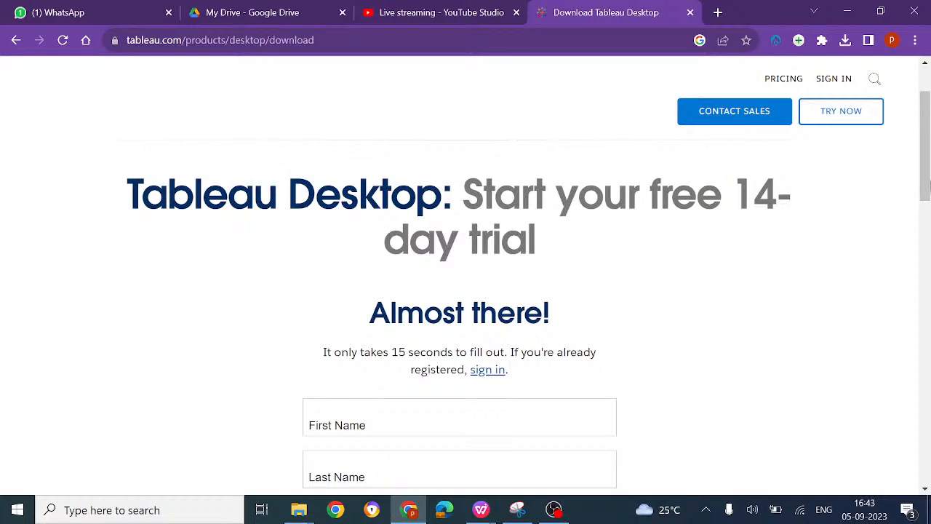
left_click_drag(926, 150, 927, 180)
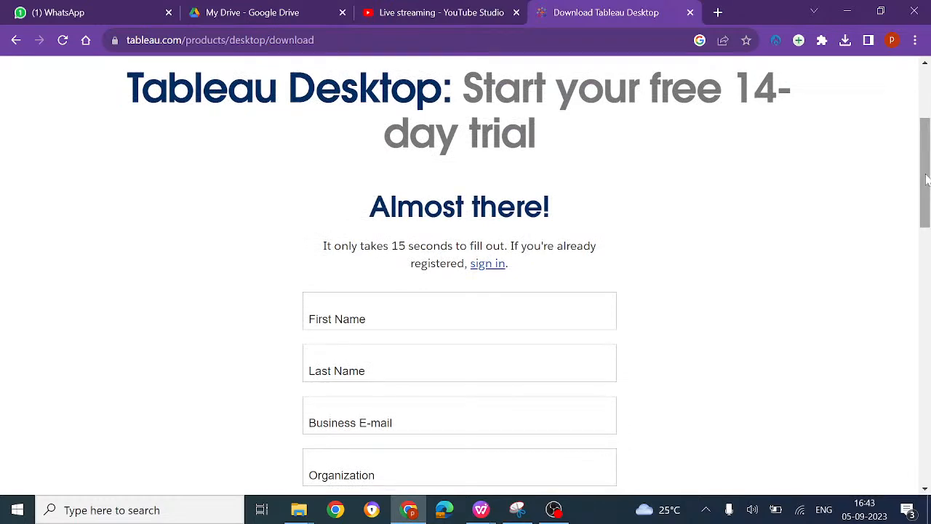
scroll(750, 262, "down", 2)
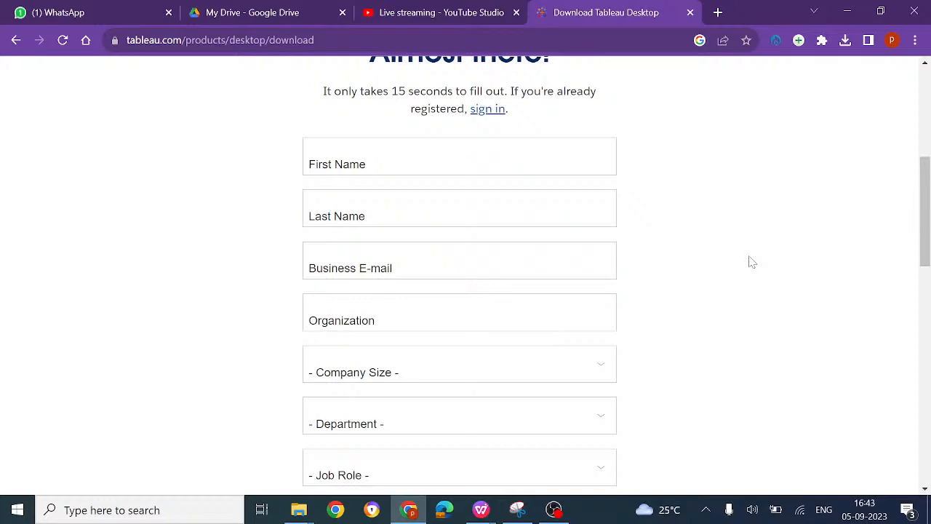
left_click(502, 115)
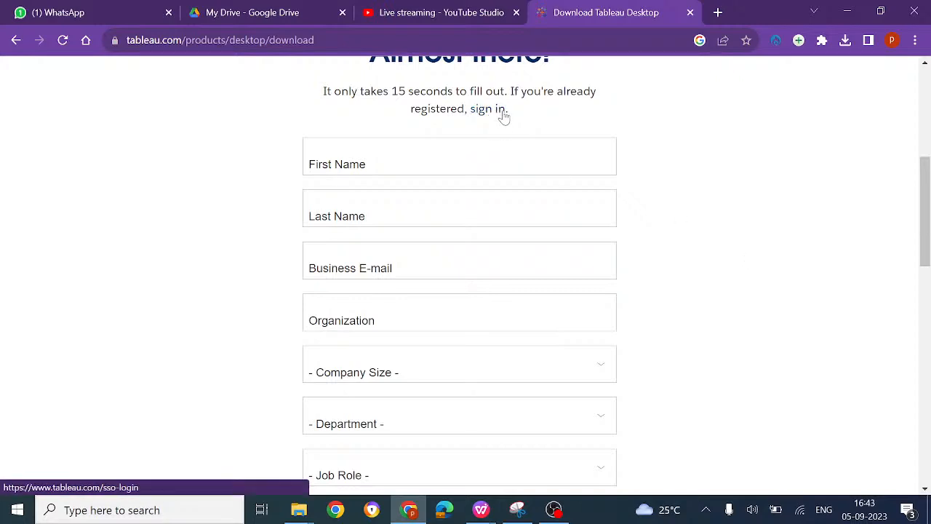
left_click(321, 161)
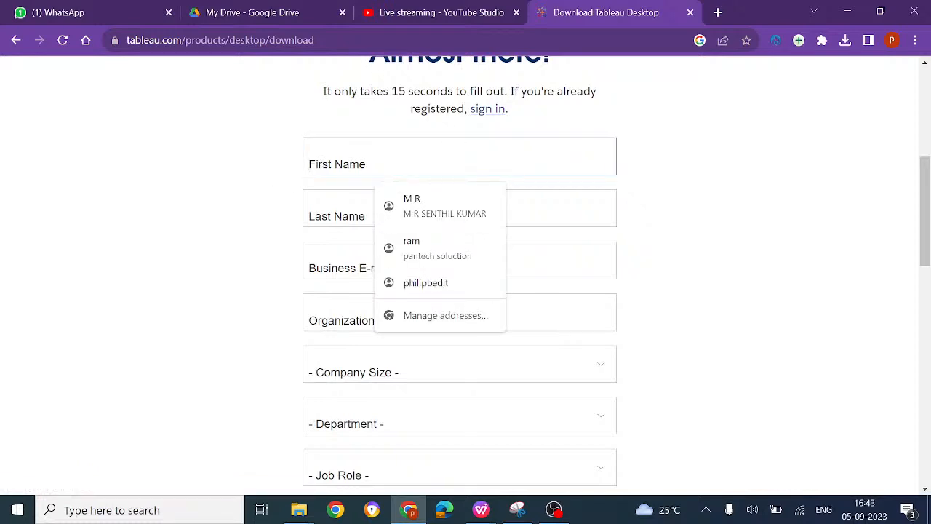
left_click(742, 175)
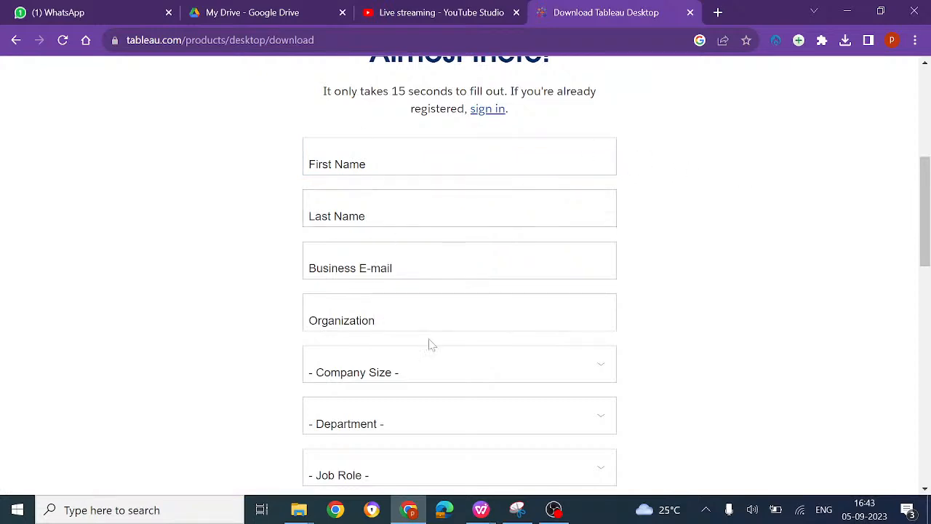
scroll(430, 345, "down", 2)
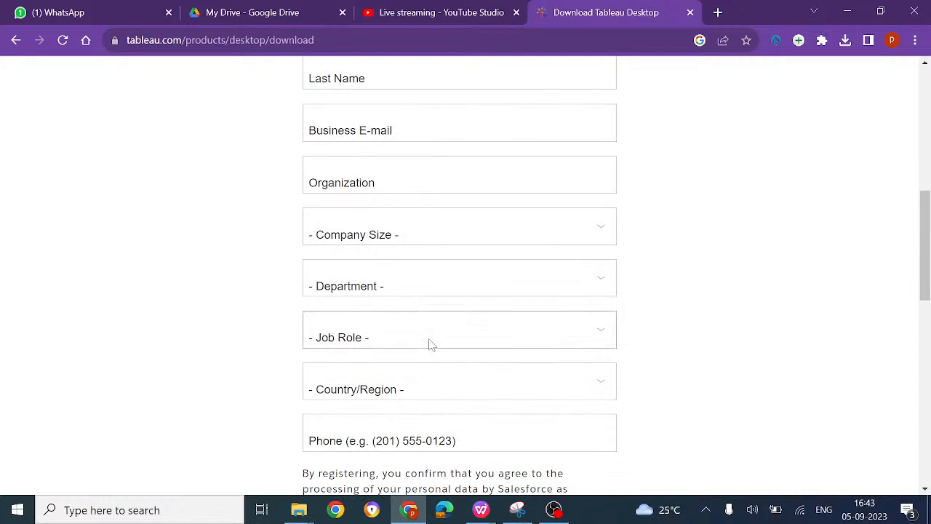
scroll(430, 345, "down", 2)
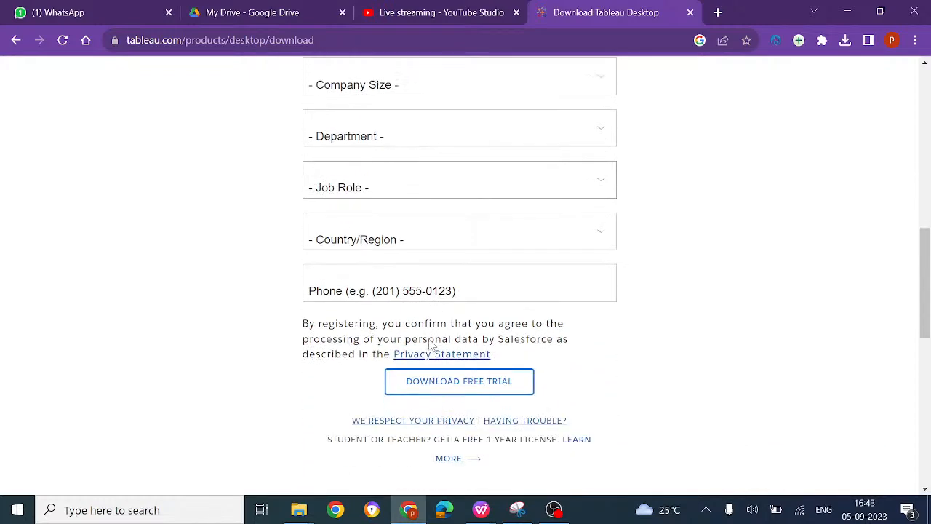
left_click(463, 381)
Step: Fill in the registrant's first name and last name in the trial registration form
scroll(634, 349, "up", 2)
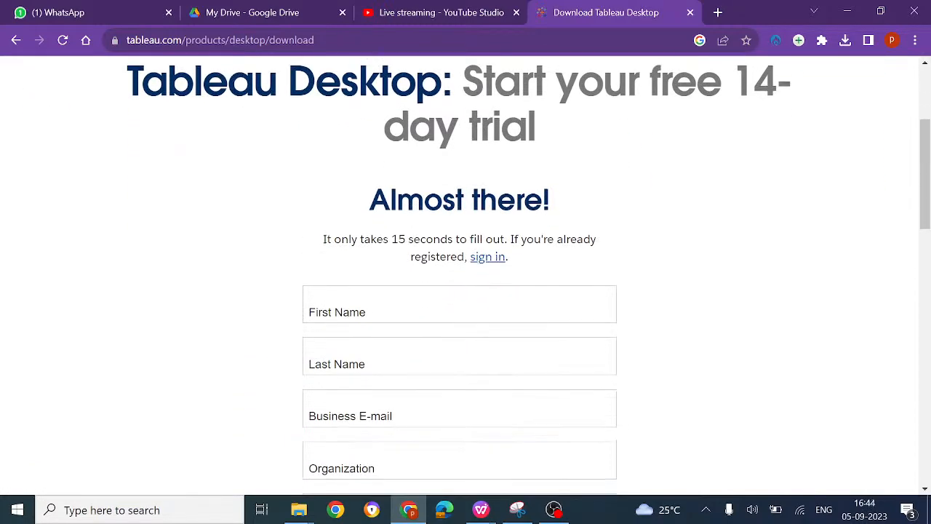
left_click(378, 305)
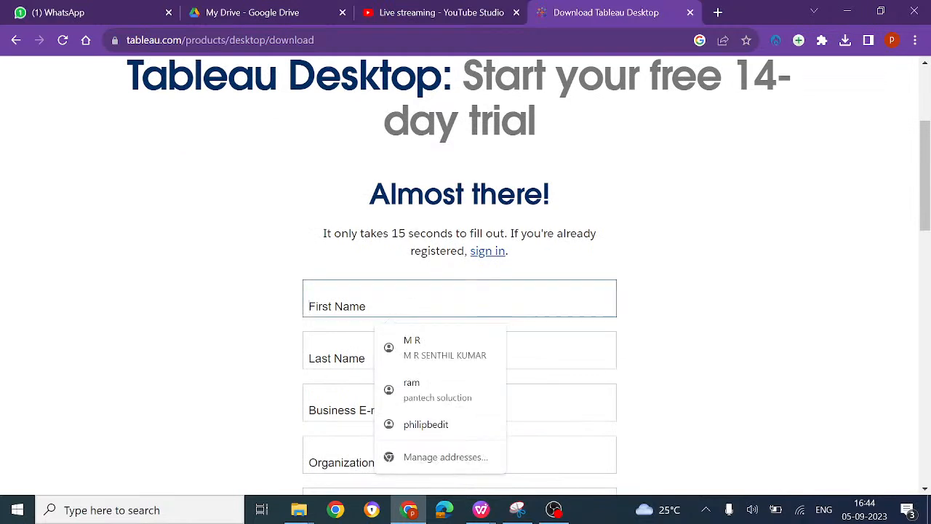
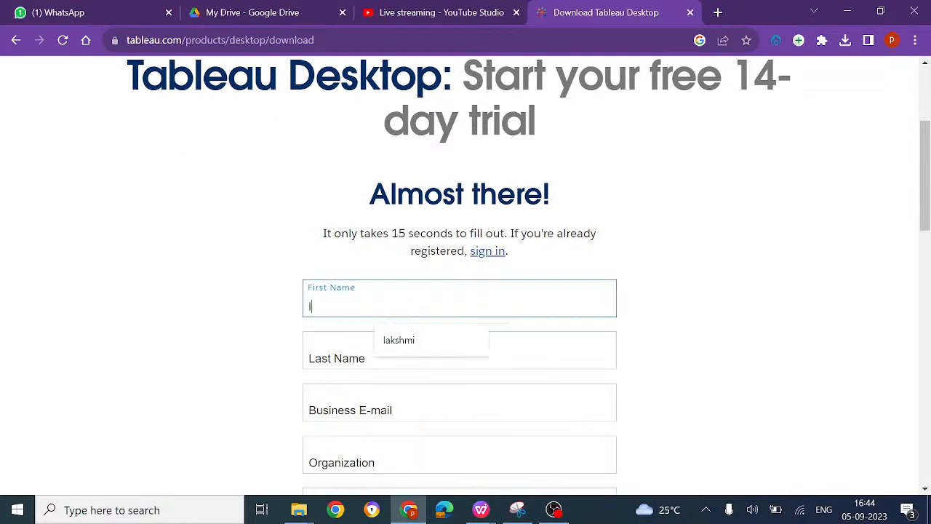
left_click(378, 357)
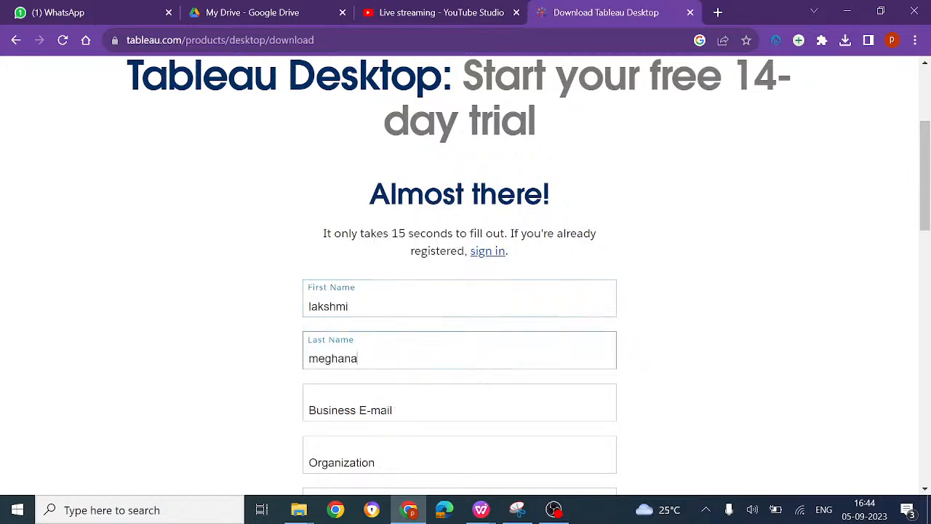
Step: Examine the remaining trial registration fields, from Business E-mail and Organization down to Phone and the free trial download option
scroll(465, 291, "down", 2)
left_click(389, 313)
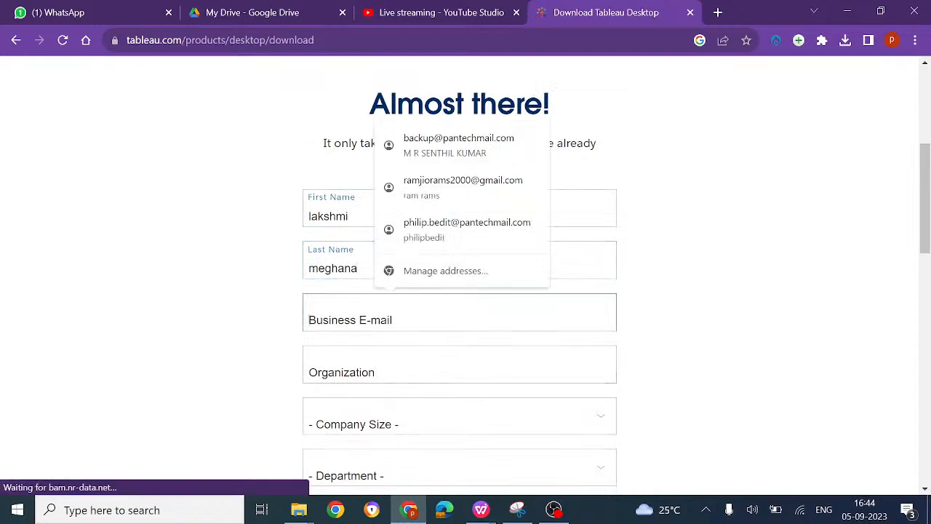
left_click(173, 272)
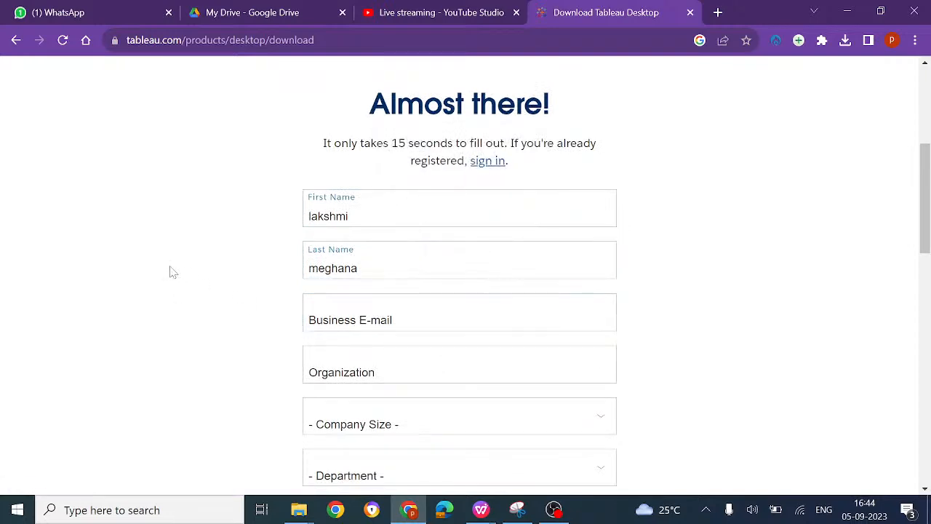
scroll(357, 364, "down", 2)
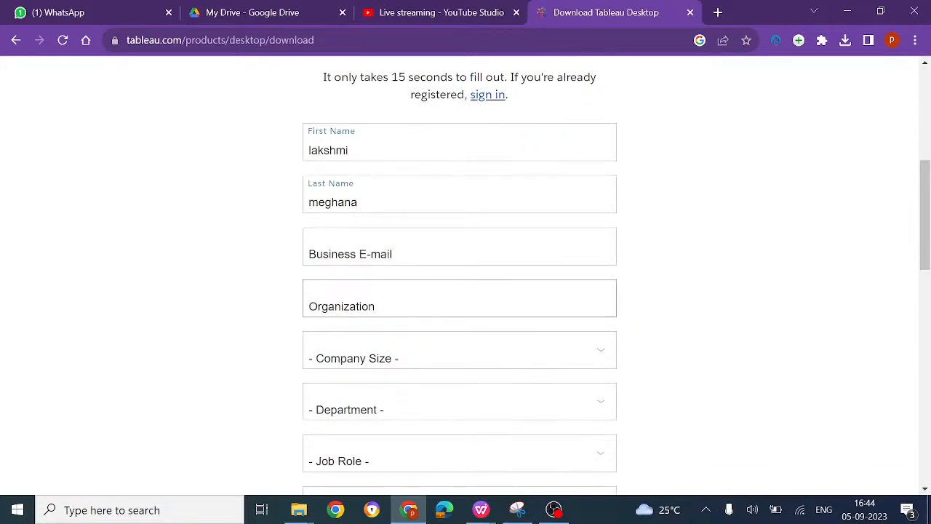
scroll(357, 364, "down", 1)
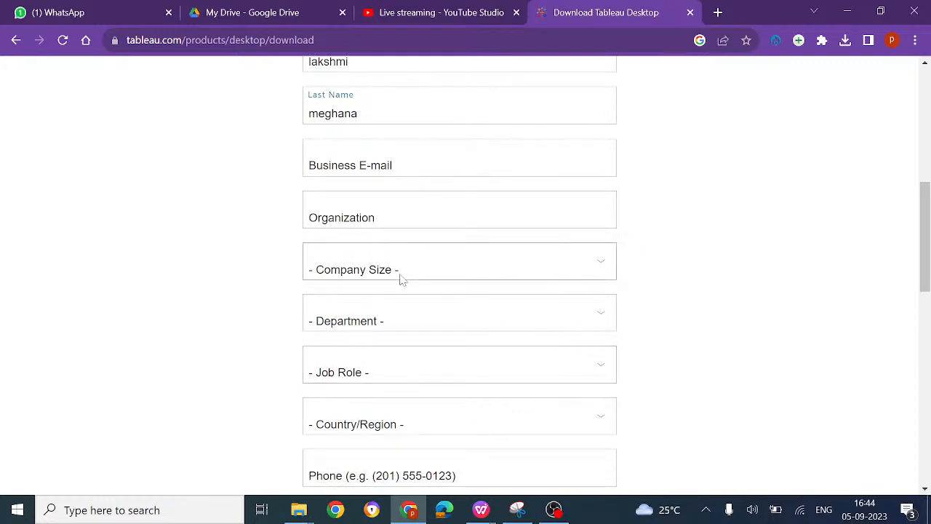
scroll(401, 280, "down", 4)
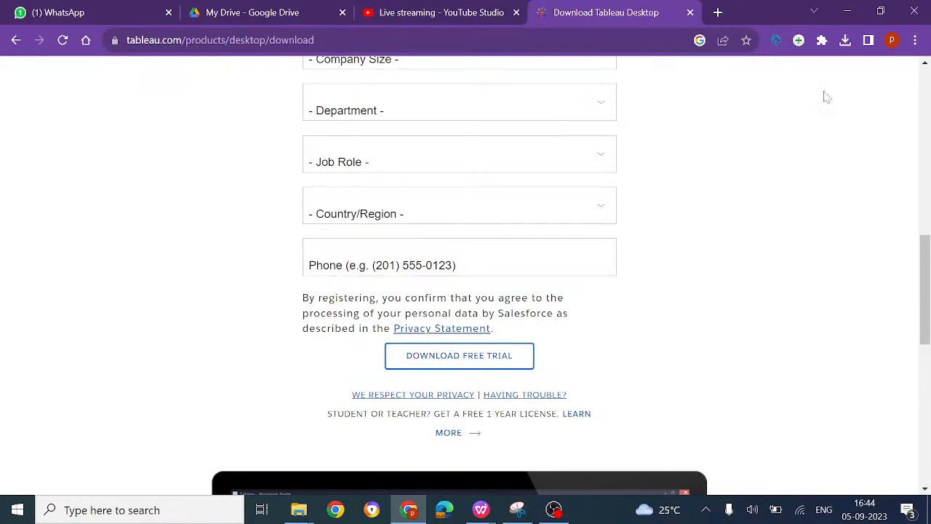
Step: Look through the browser's recent downloads list and close it
left_click(846, 40)
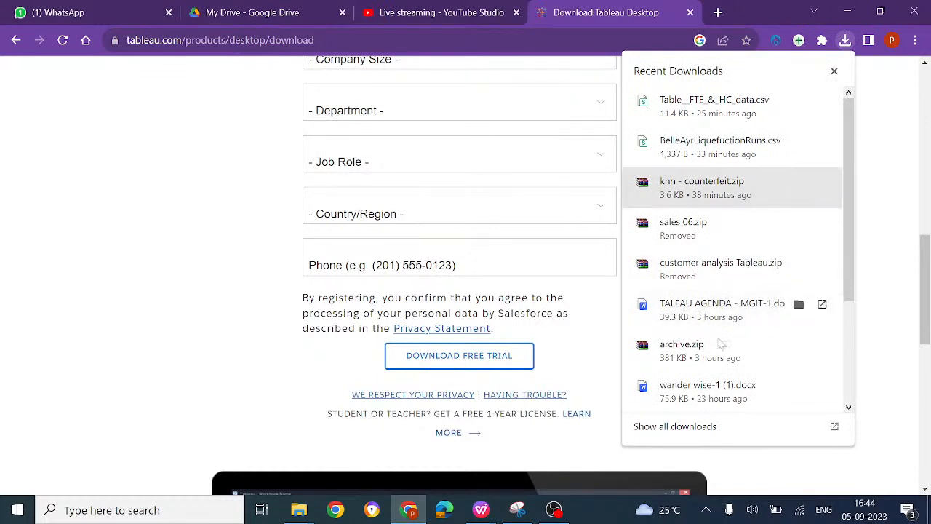
scroll(747, 377, "down", 2)
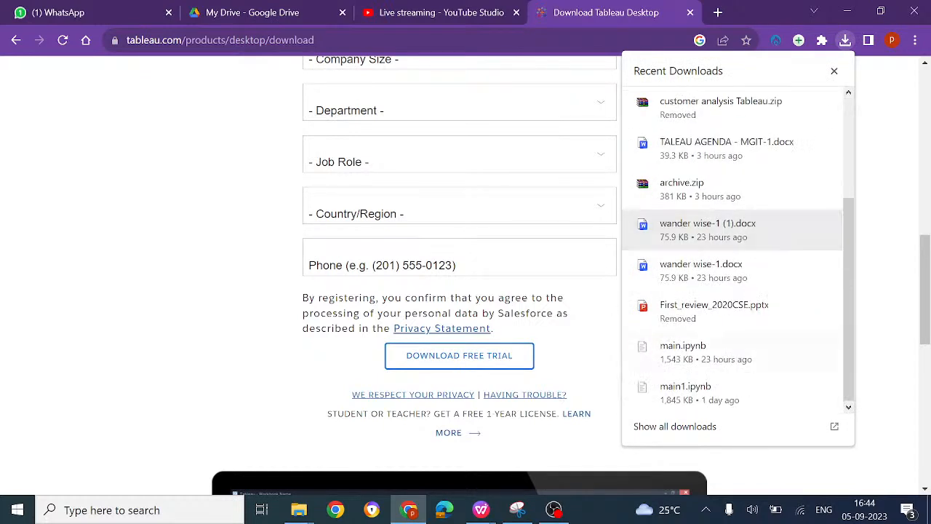
left_click(913, 203)
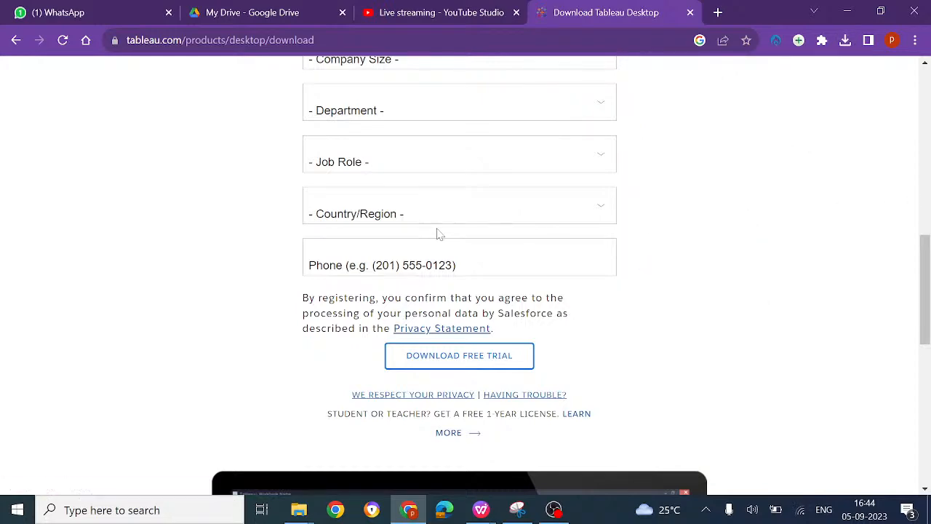
Step: Go back to the "tableau desktop download" search results and reopen Download Tableau Desktop at its free trial section
scroll(436, 233, "up", 6)
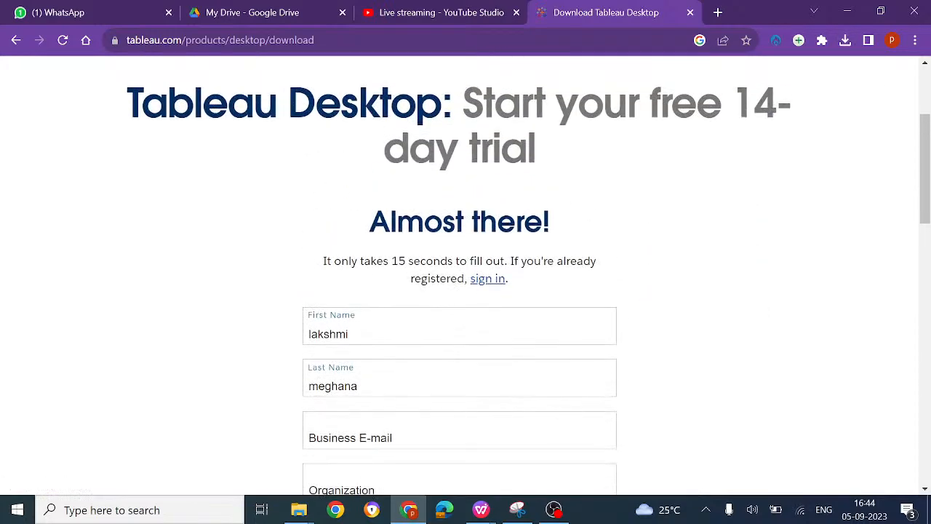
left_click(17, 40)
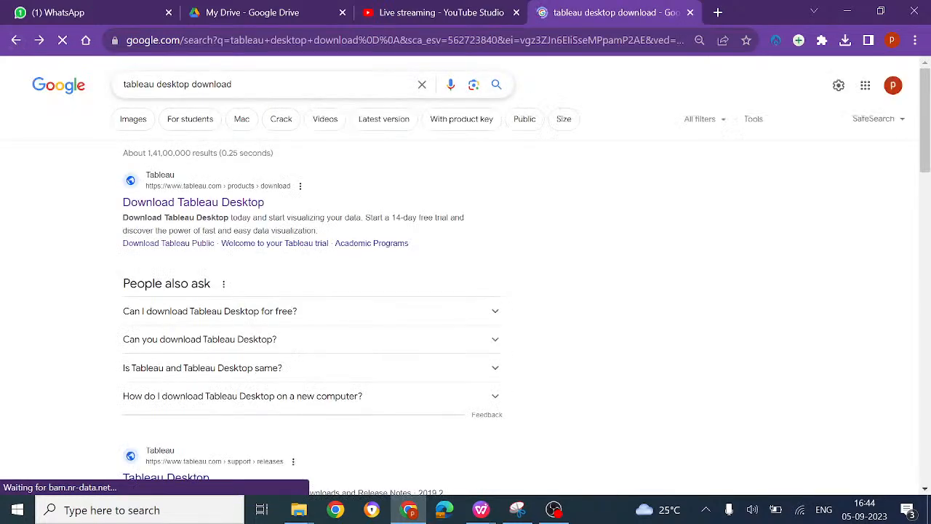
left_click(257, 202)
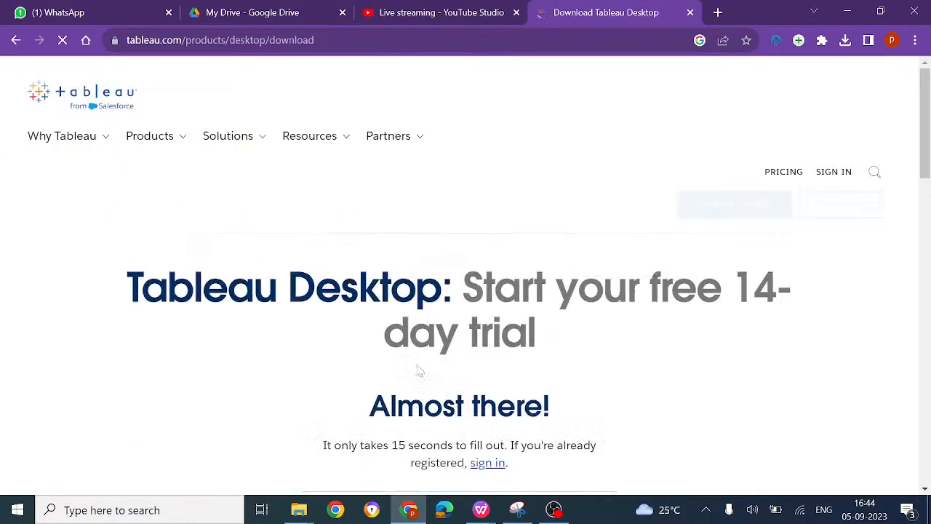
scroll(419, 371, "down", 15)
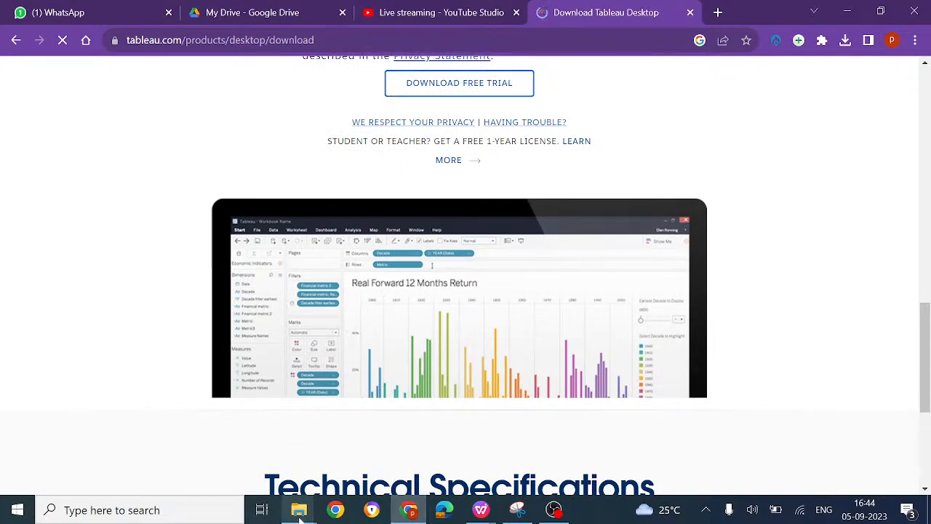
Step: Run the TableauPublicDesktop-64bit-2023-2-0.exe installer from the Downloads folder and cancel its setup
mouse_move(297, 508)
left_click(364, 451)
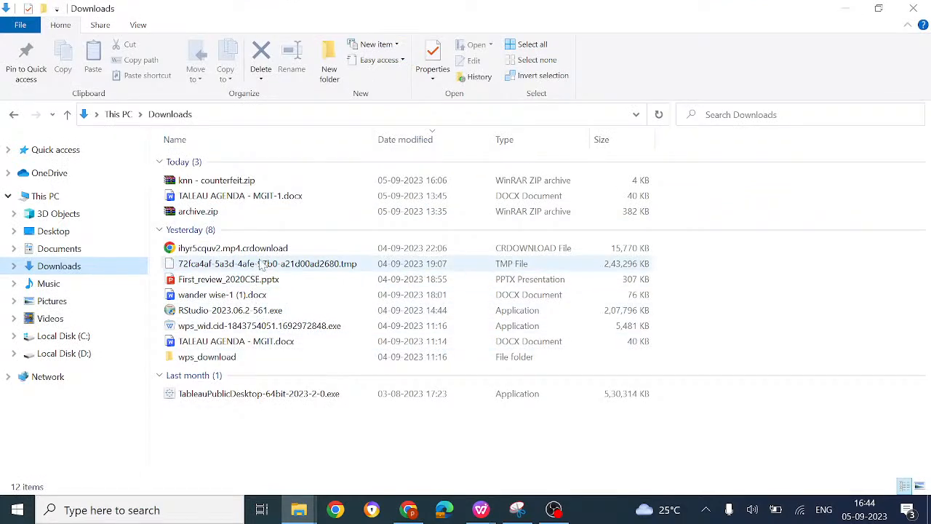
left_click(297, 397)
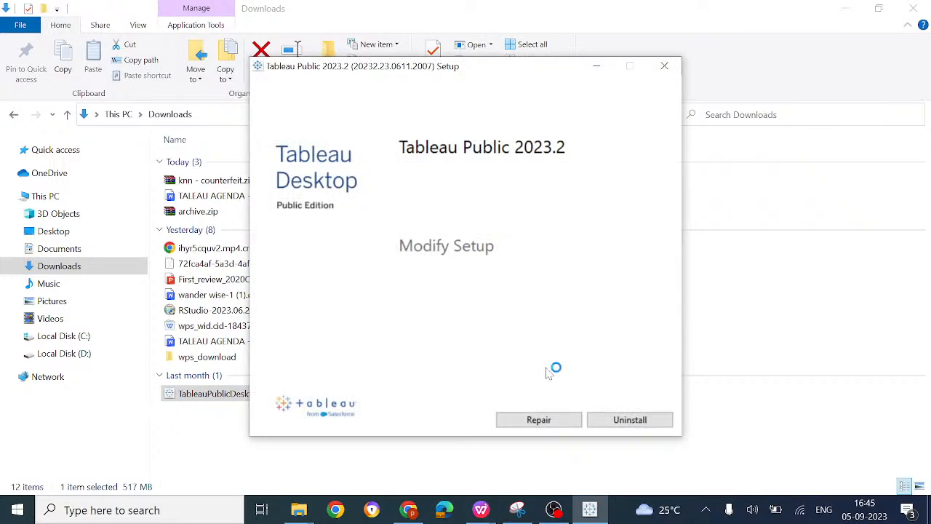
left_click(671, 68)
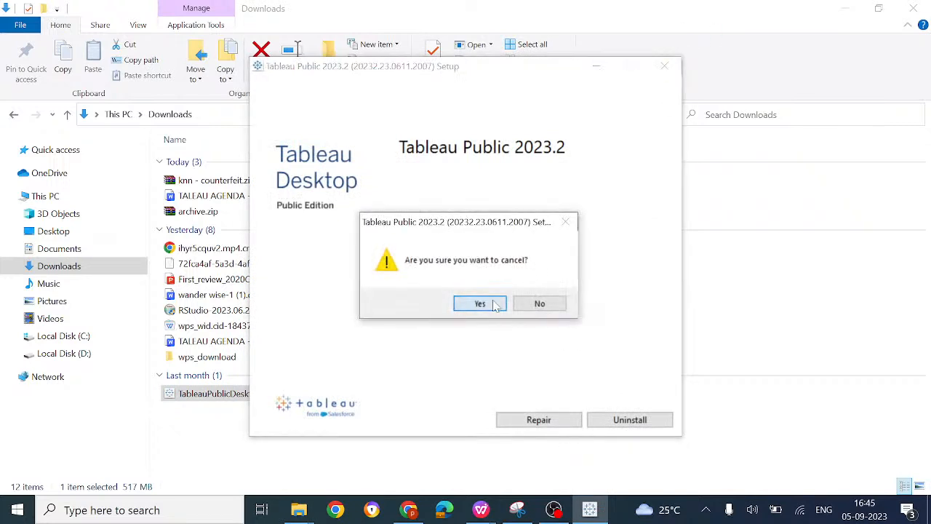
left_click(497, 302)
Step: Search the web for "tableau installation" in a new browser tab and preview the Noble Desktop setup picture among the image results
left_click(408, 509)
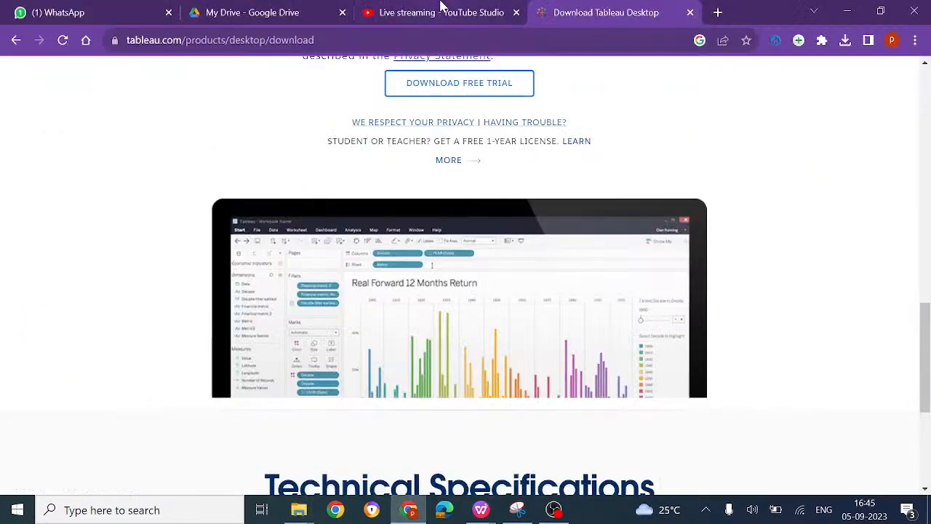
left_click(722, 12)
type("table")
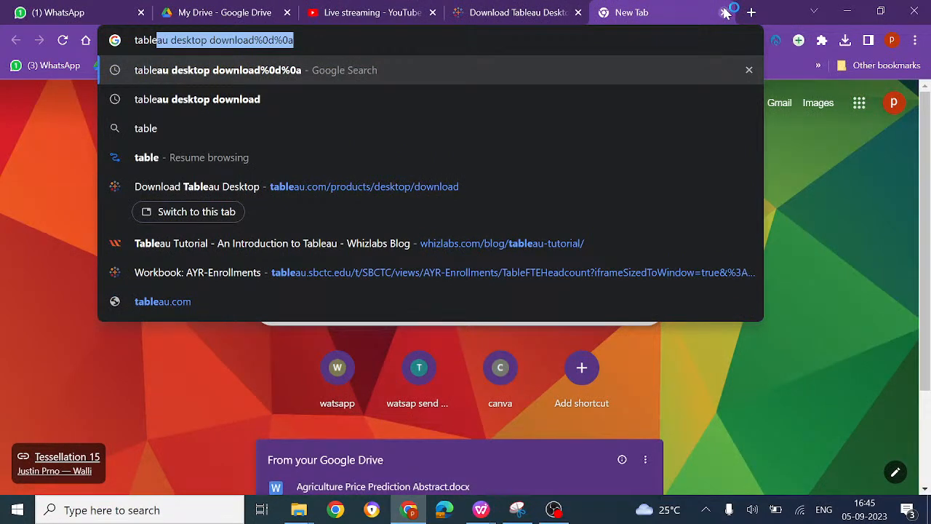
type("au insta")
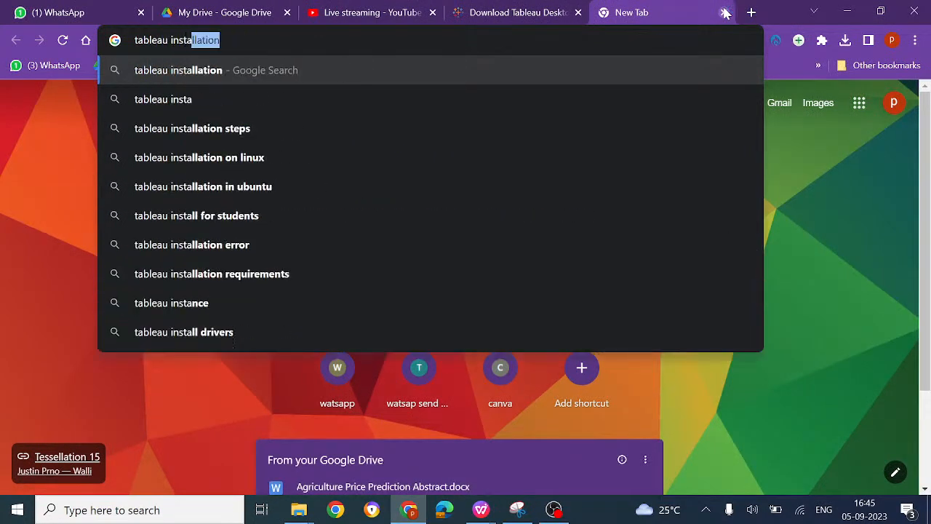
key("Return")
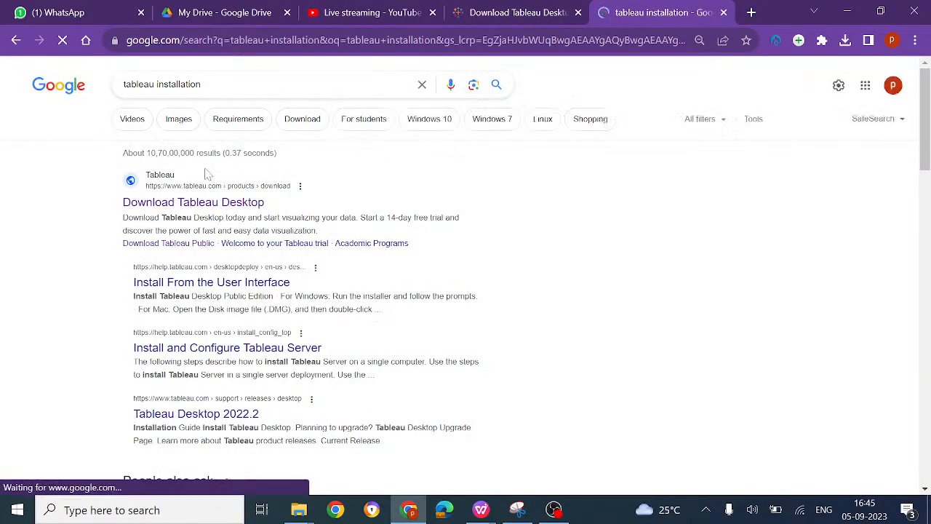
left_click(192, 122)
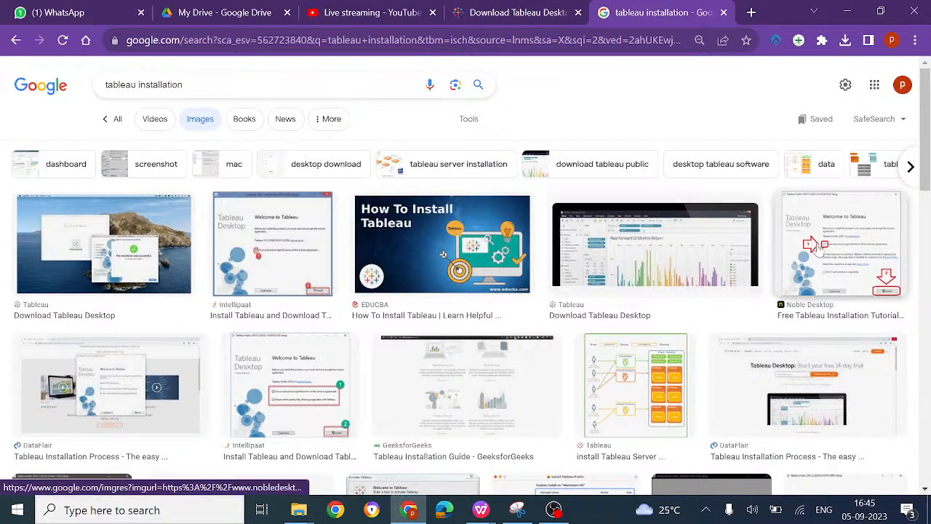
left_click(820, 249)
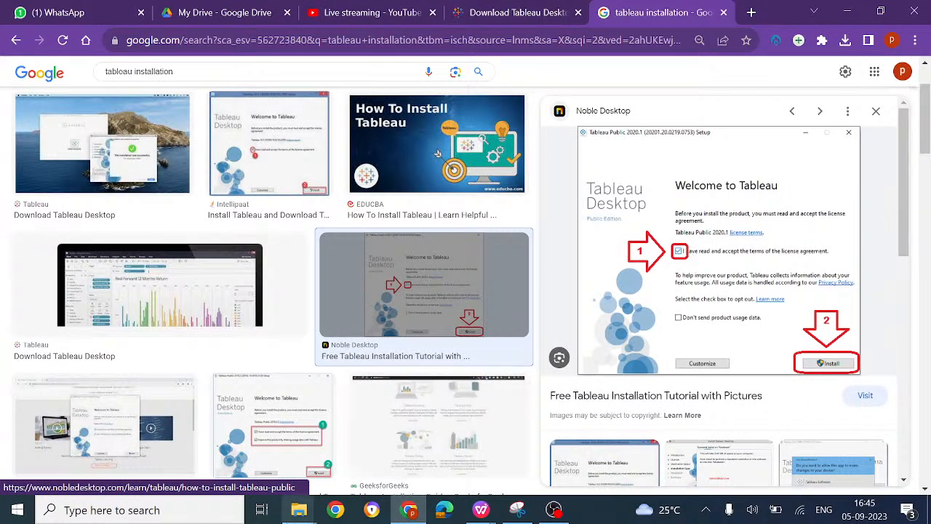
Step: View the Tableau Public installer in the Downloads folder and return to the installation picture in Chrome
mouse_move(299, 510)
left_click(386, 455)
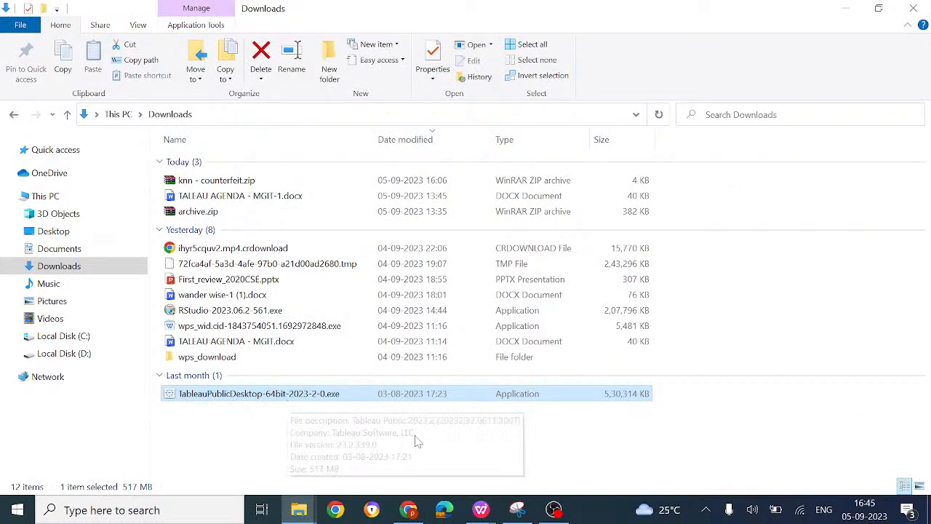
left_click(408, 510)
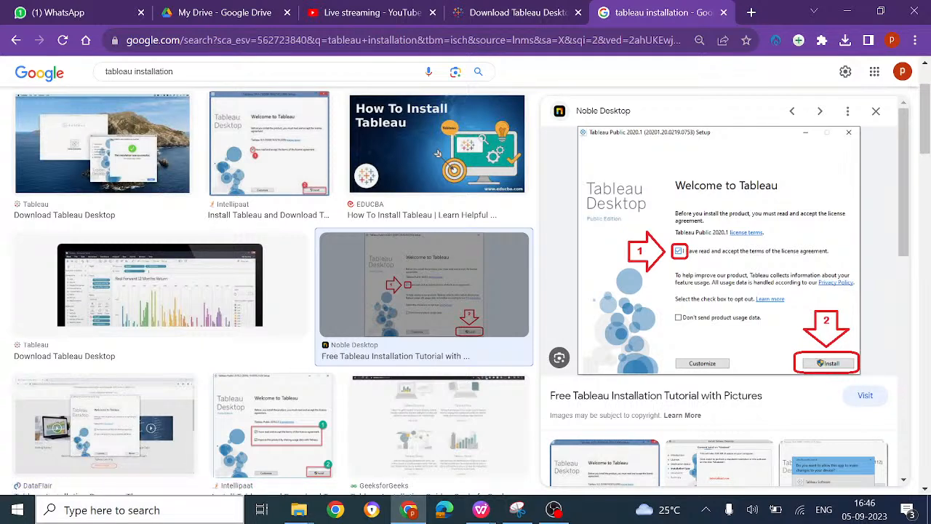
Step: Search Windows for "tabl" to locate the installed Tableau Public 2023.2 app
left_click(142, 510)
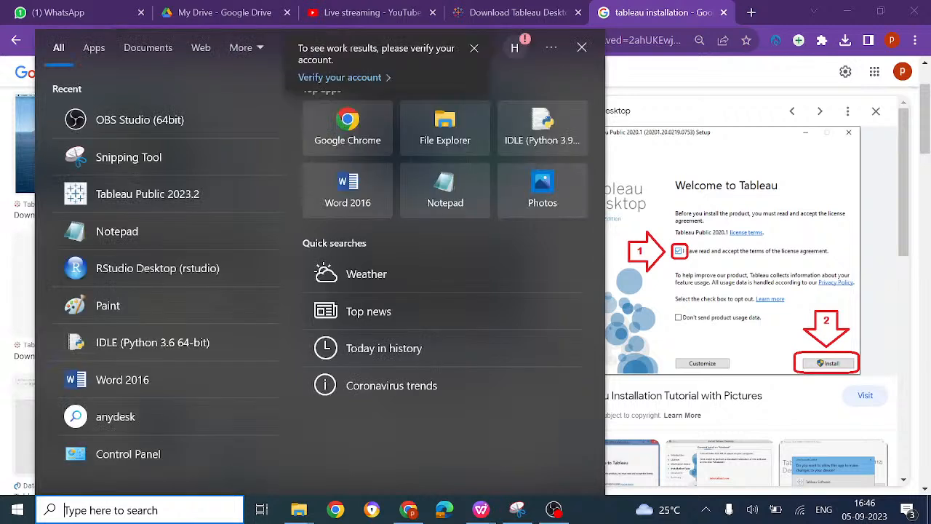
type("tabl")
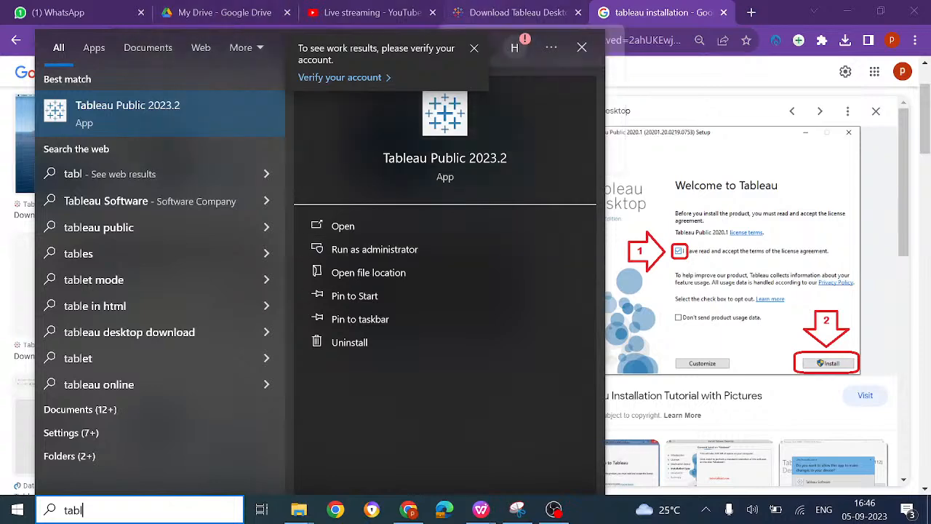
Step: Show the file details of TableauPublicDesktop-64bit-2023-2-0.exe in Downloads, and switch back to Chrome
left_click(299, 509)
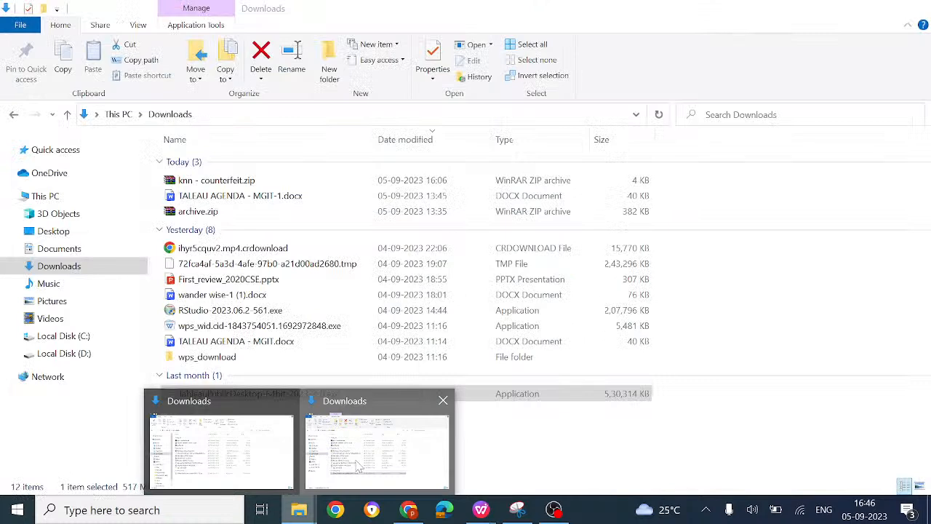
left_click(357, 466)
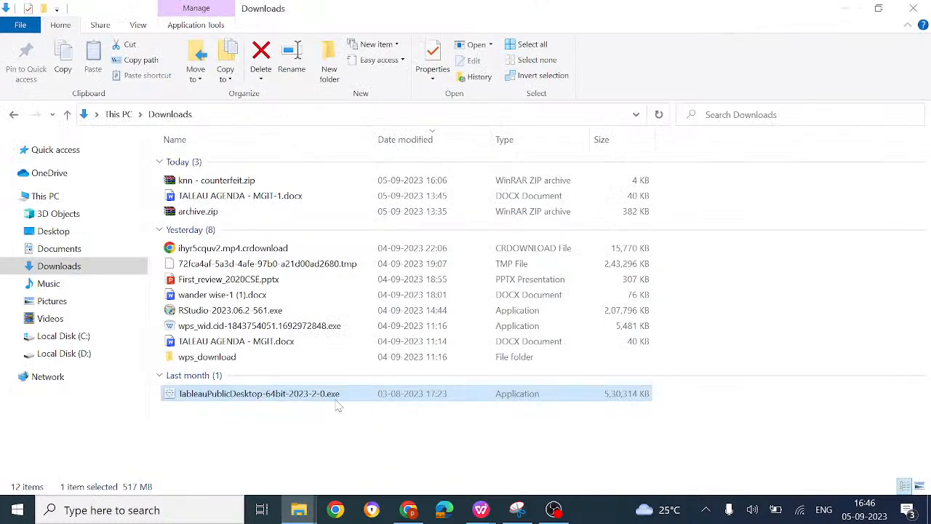
mouse_move(338, 406)
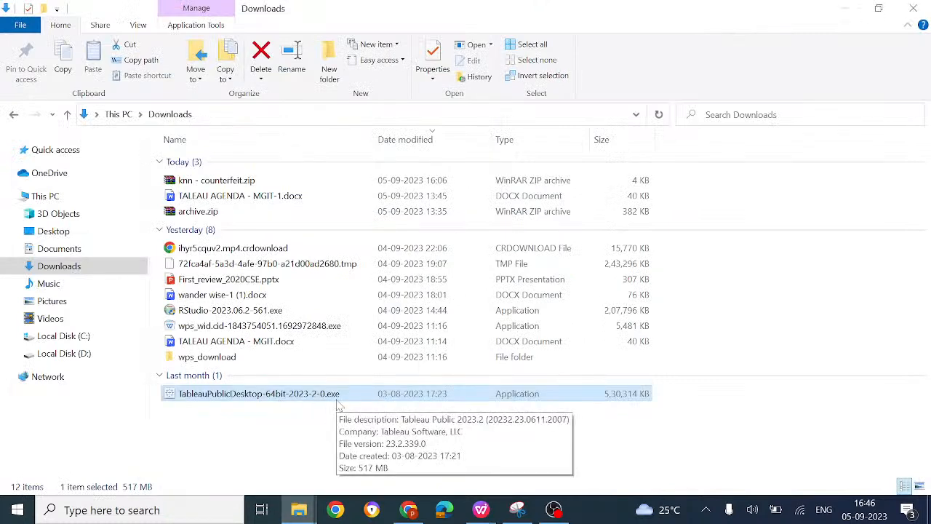
left_click(408, 509)
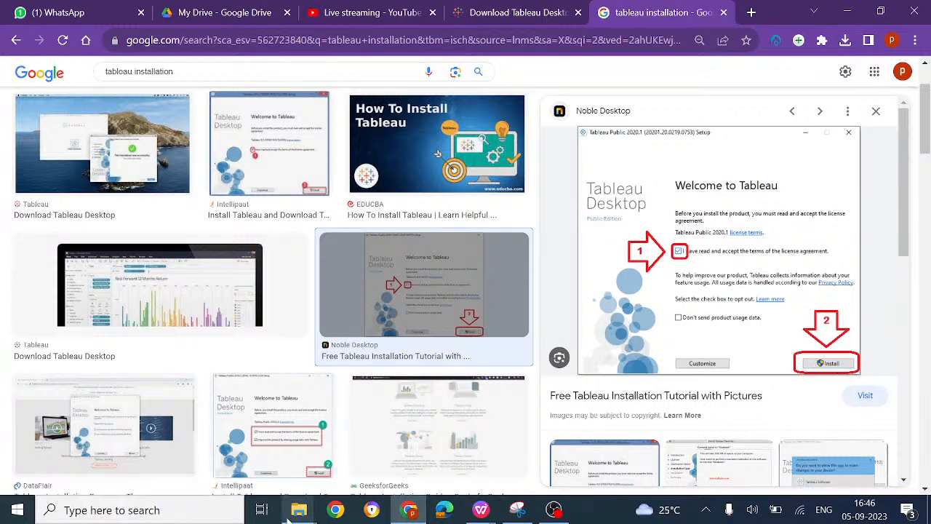
Step: Open Program Files on Local Disk (C:) in File Explorer and select the Tableau folder
mouse_move(292, 507)
left_click(372, 451)
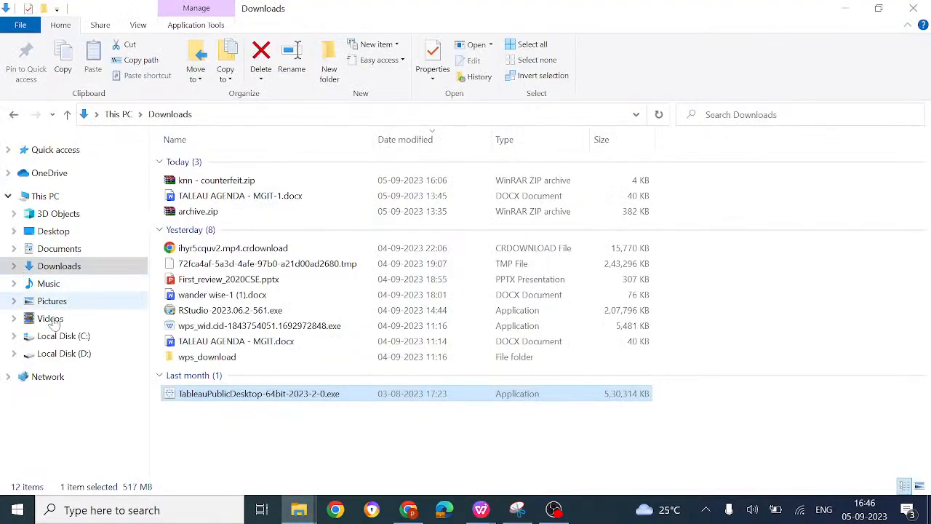
left_click(64, 336)
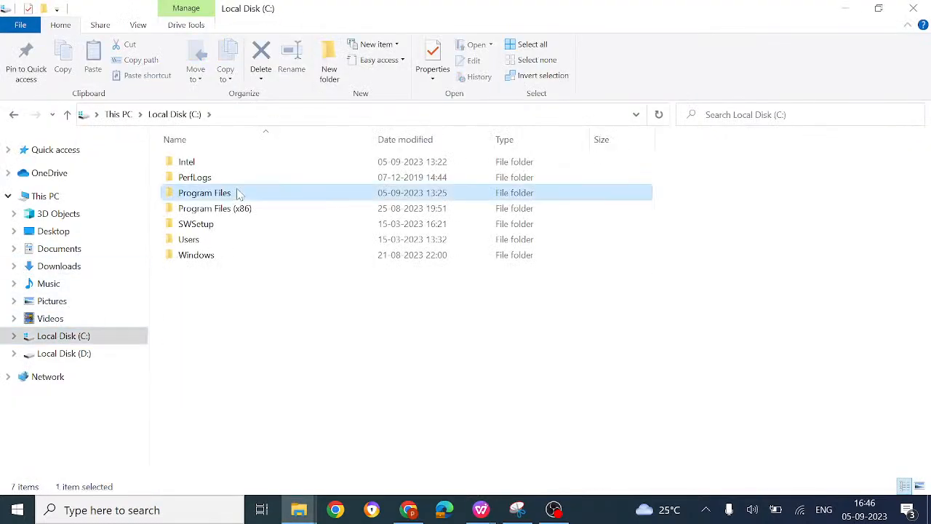
double_click(239, 192)
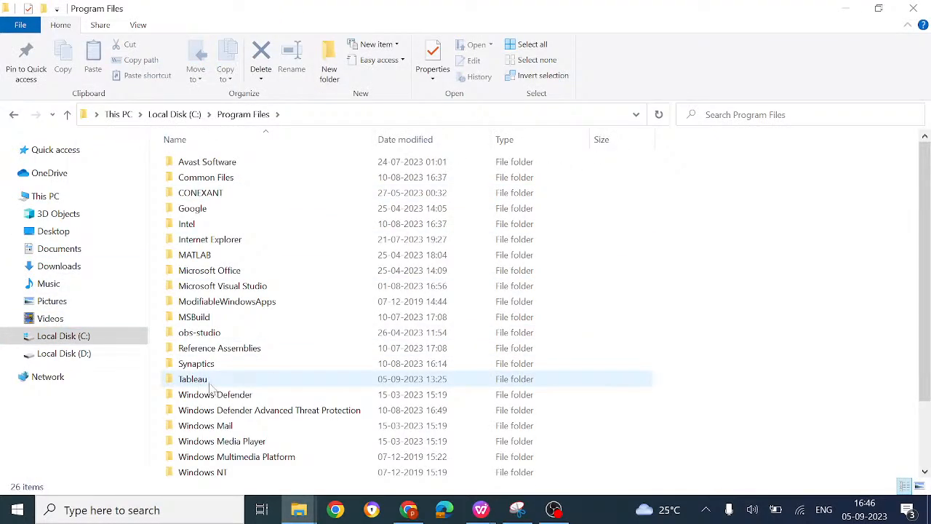
left_click(211, 388)
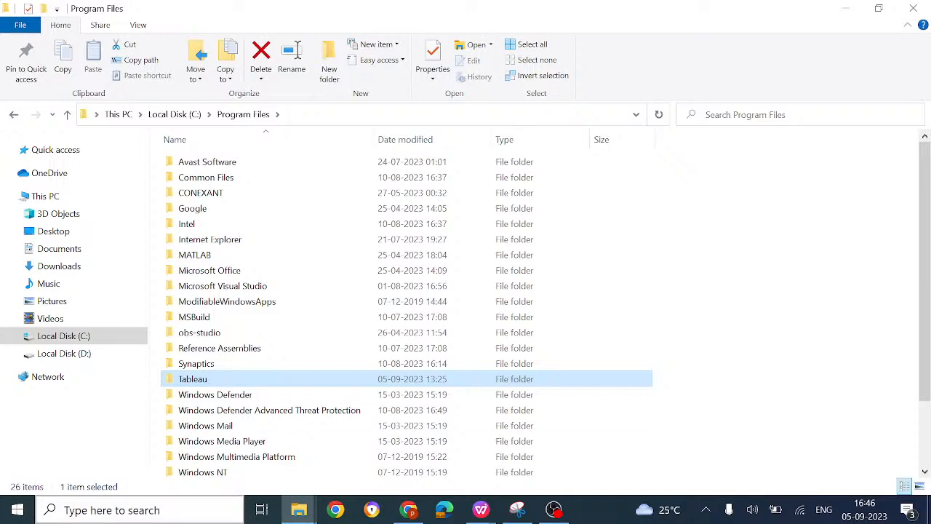
Step: Search Windows for "tabl" and launch the Tableau Public 2023.2 app
left_click(170, 506)
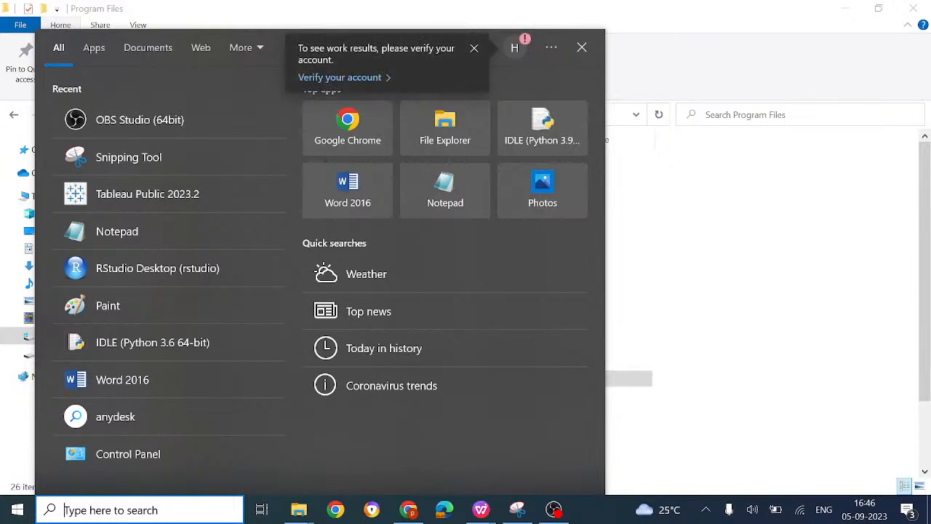
type("tabl")
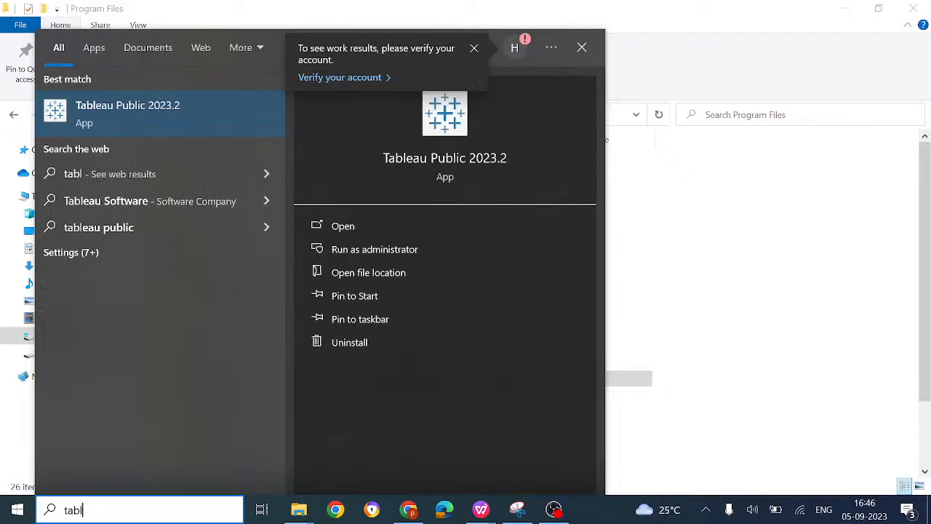
left_click(131, 127)
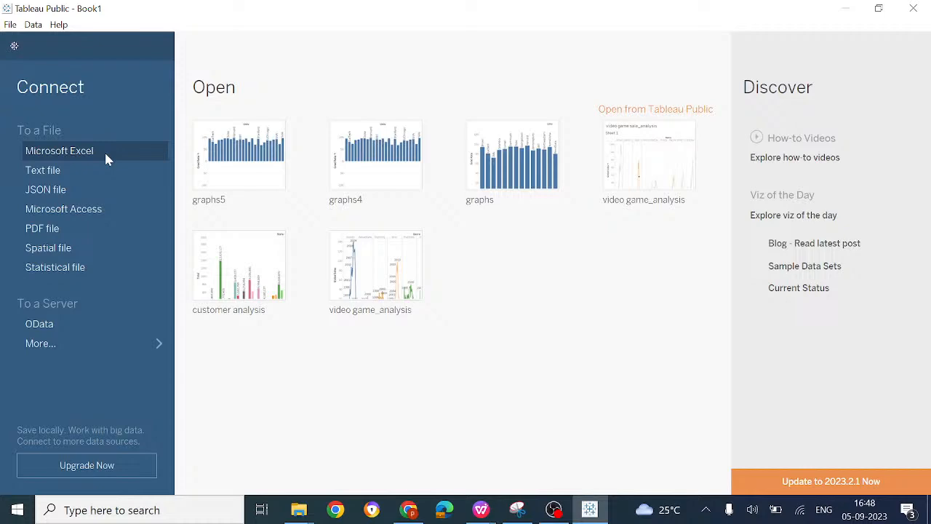
Step: Switch to Chrome, search the web for "kaggale", open the Kaggle site and go to its datasets page
left_click(421, 514)
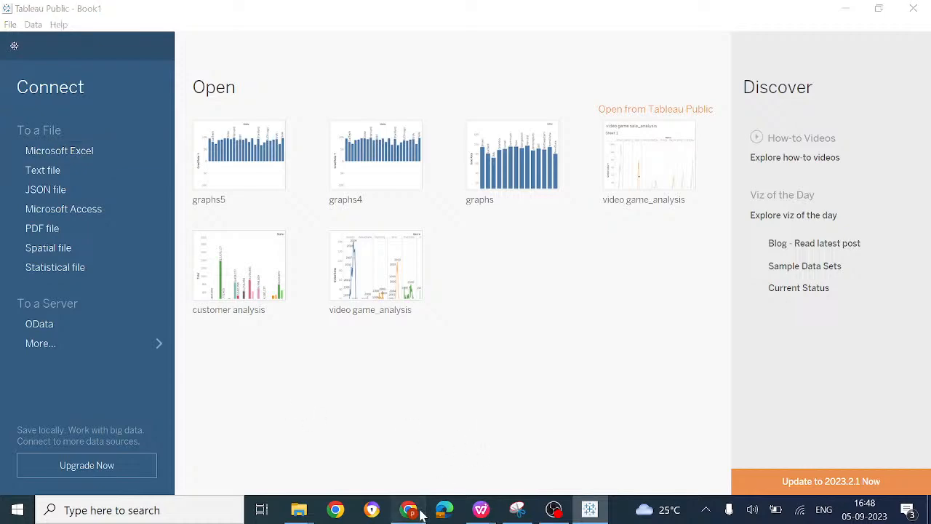
left_click(542, 43)
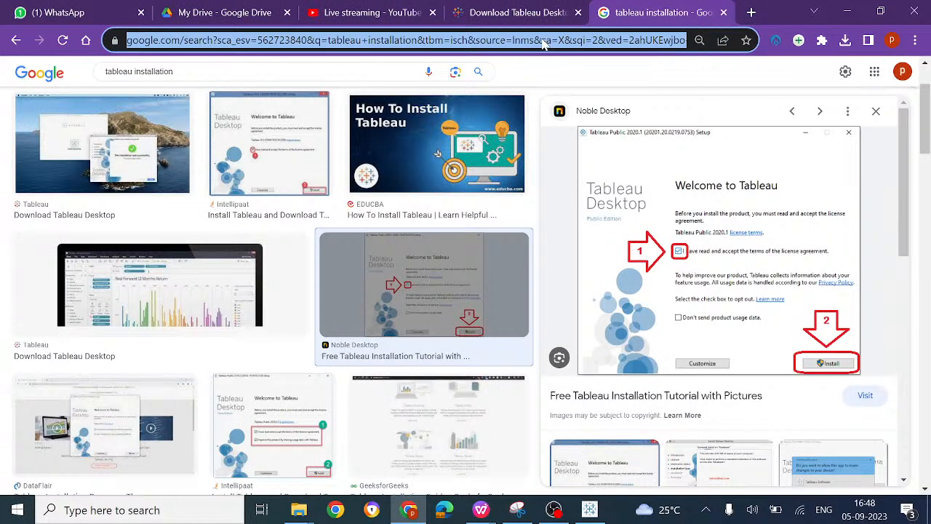
type("kaggale")
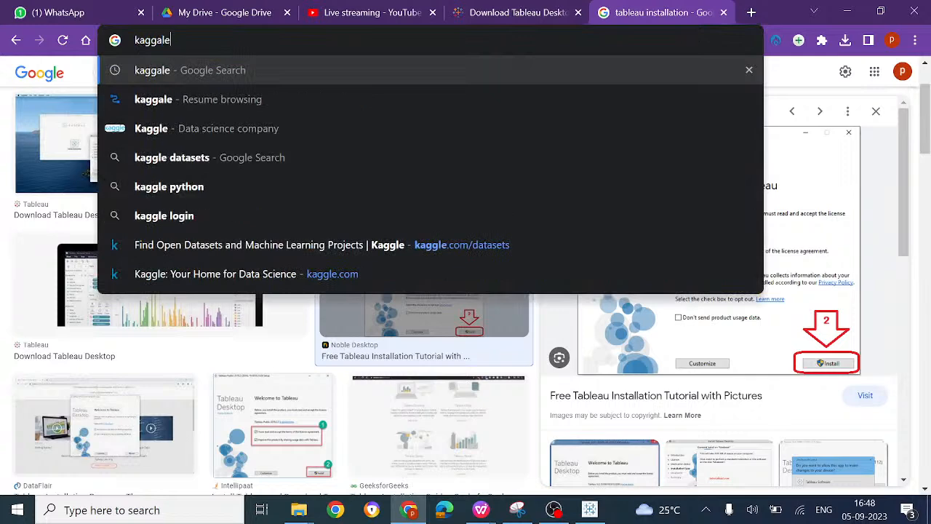
key("Return")
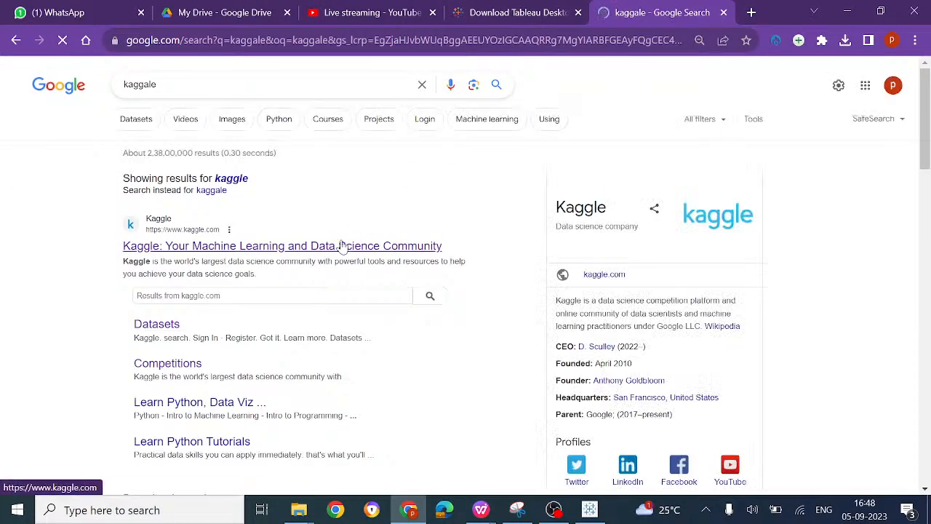
left_click(342, 245)
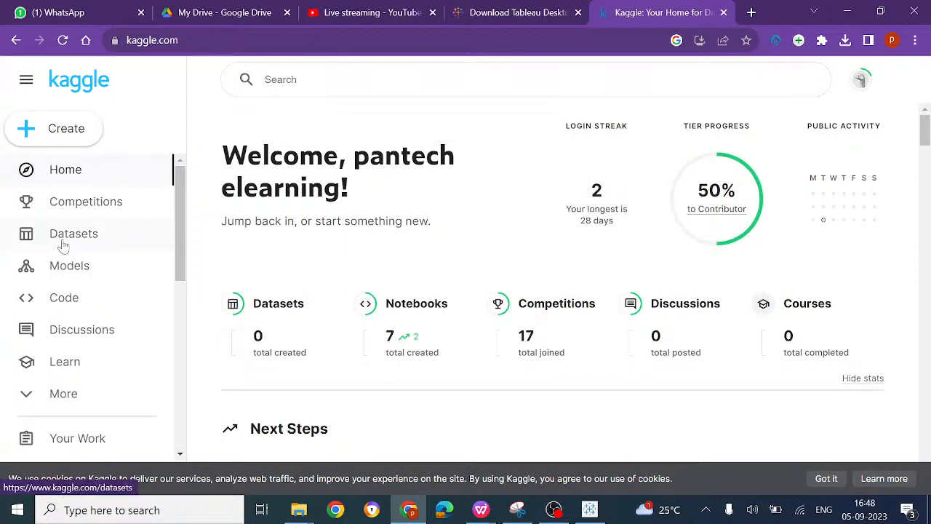
left_click(64, 246)
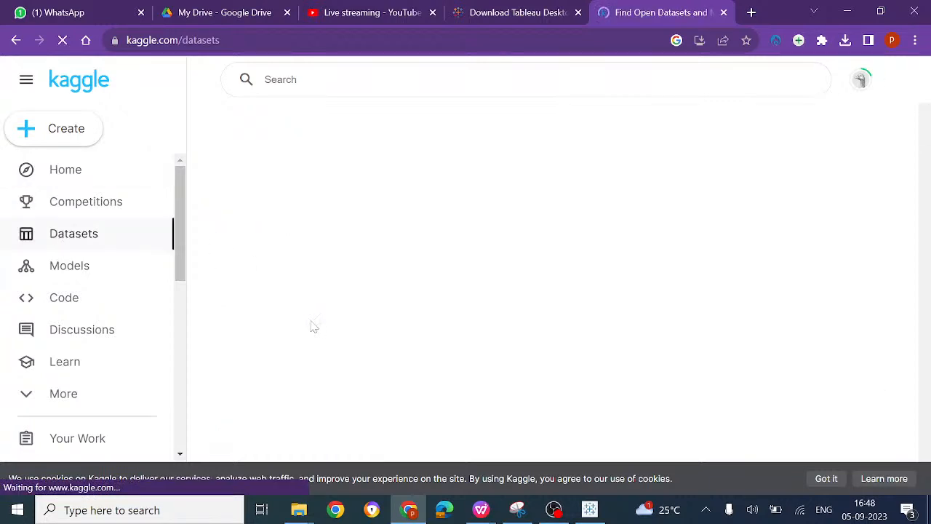
Step: Search the Kaggle datasets for "game" and open the Video Game Sales dataset
scroll(311, 326, "down", 2)
left_click(307, 202)
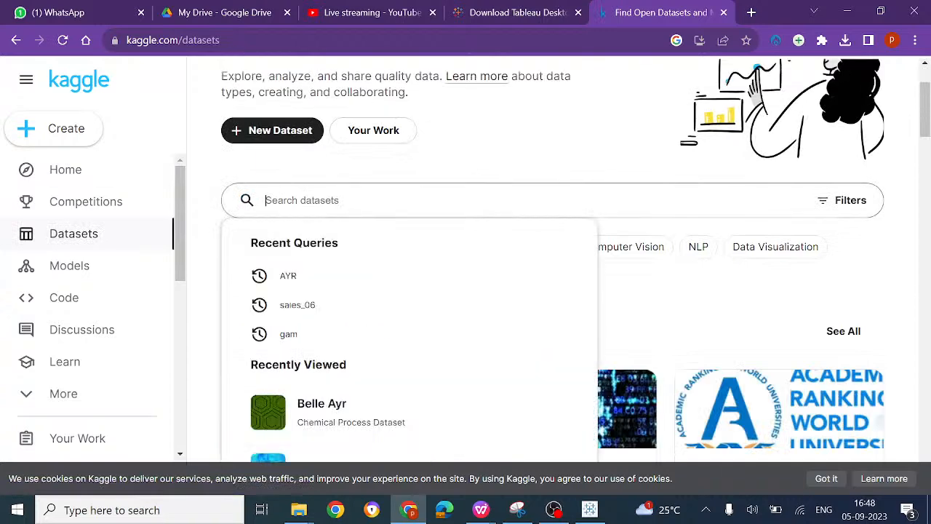
type("vide")
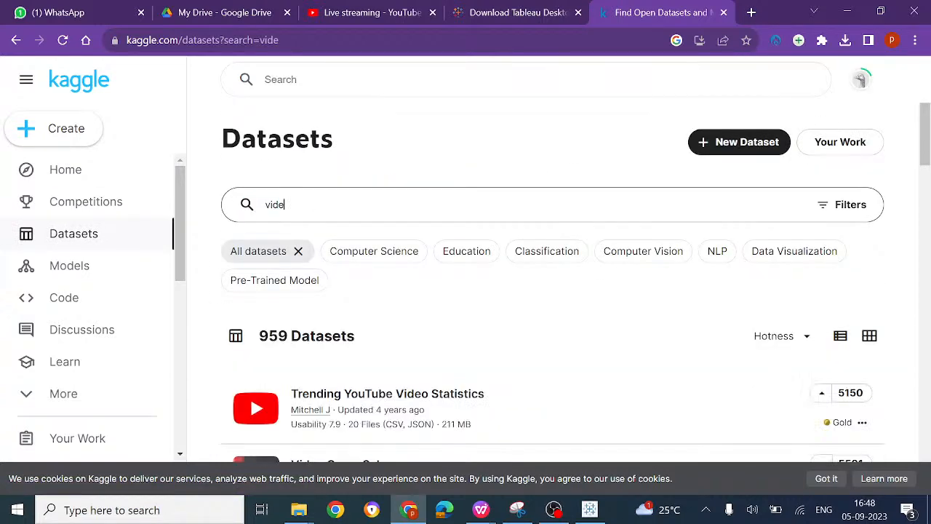
key("BackSpace")
key("BackSpace")
key("BackSpace")
key("BackSpace")
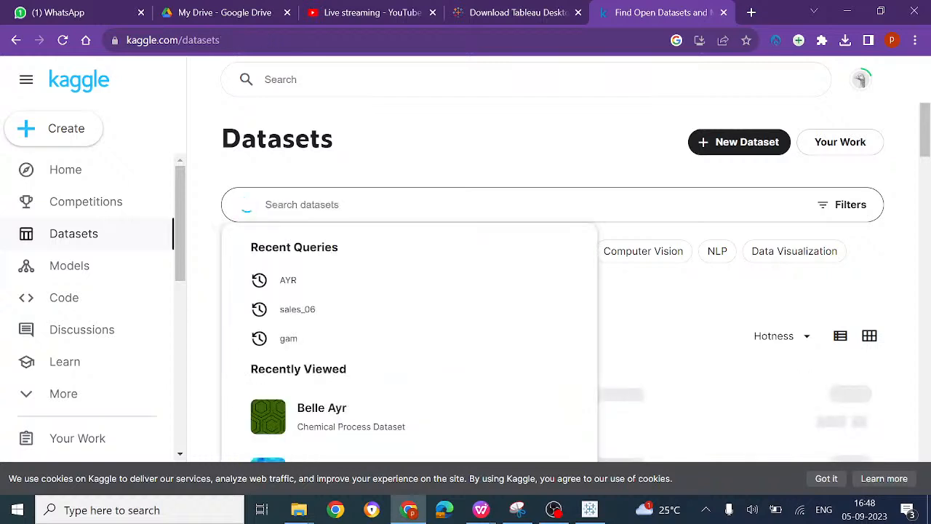
type("game")
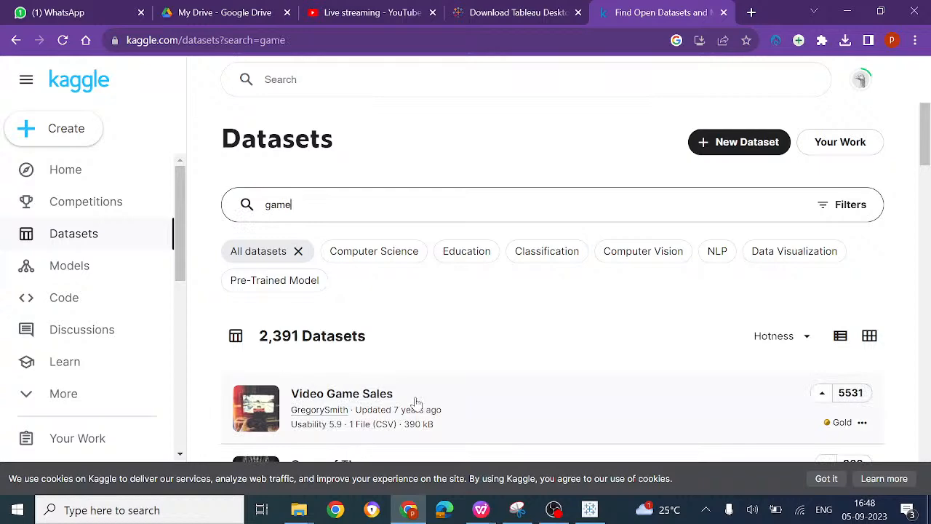
left_click(416, 403)
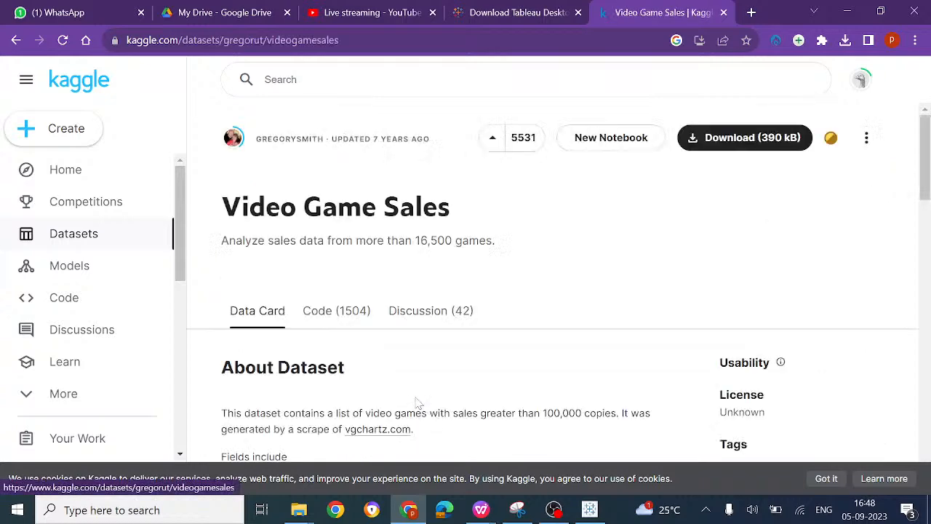
Step: Download the vgsales.csv file of the Video Game Sales dataset as vgsales.csv.zip into the Downloads folder
scroll(418, 402, "down", 7)
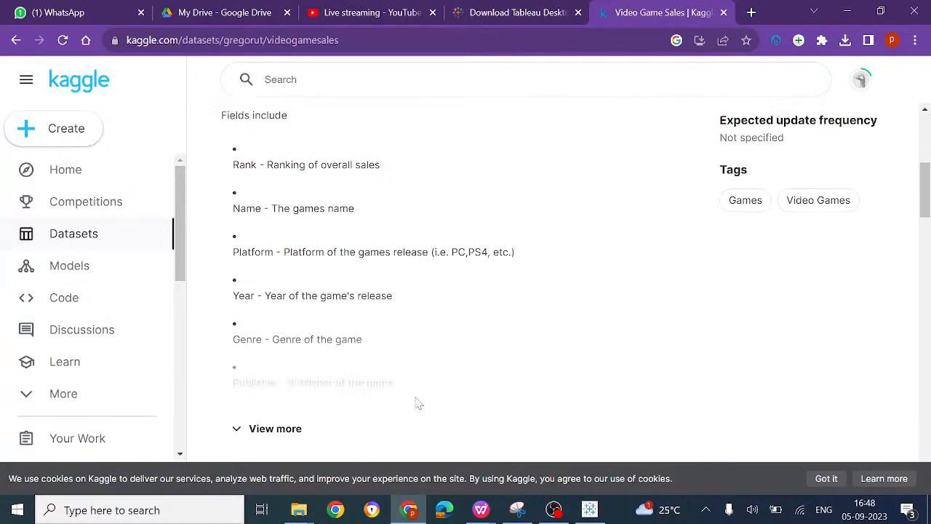
scroll(415, 401, "down", 8)
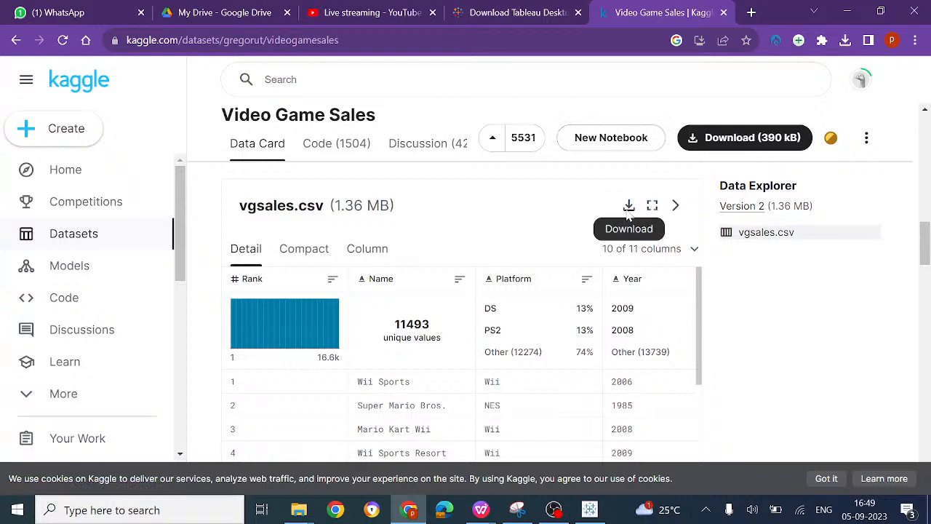
left_click(810, 236)
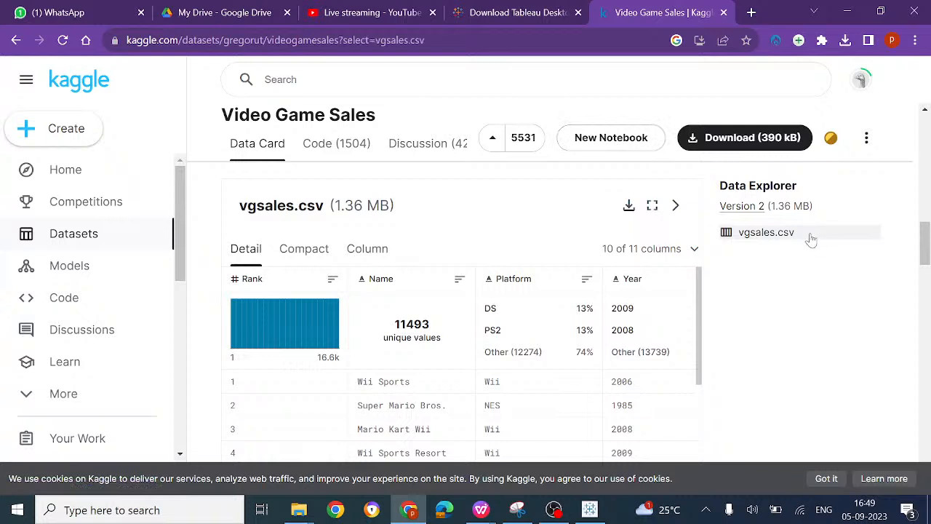
left_click(630, 206)
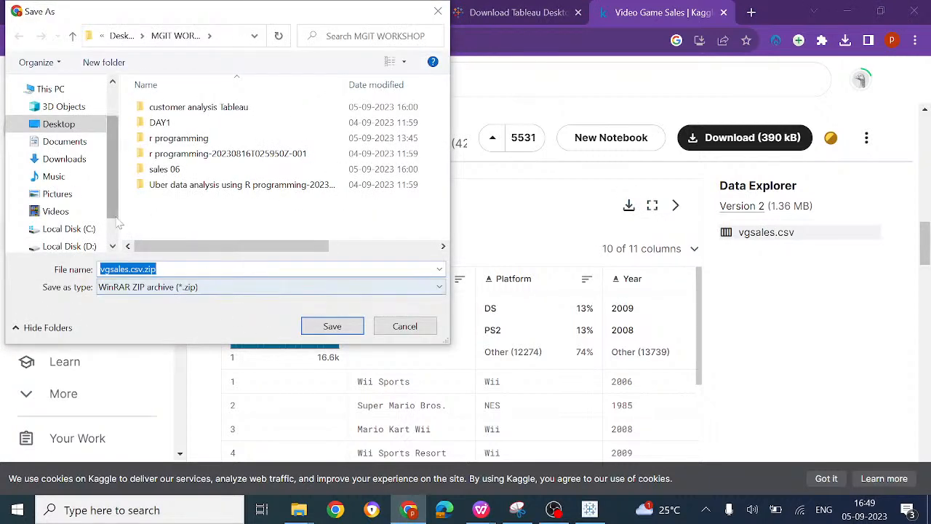
left_click(85, 158)
left_click(342, 326)
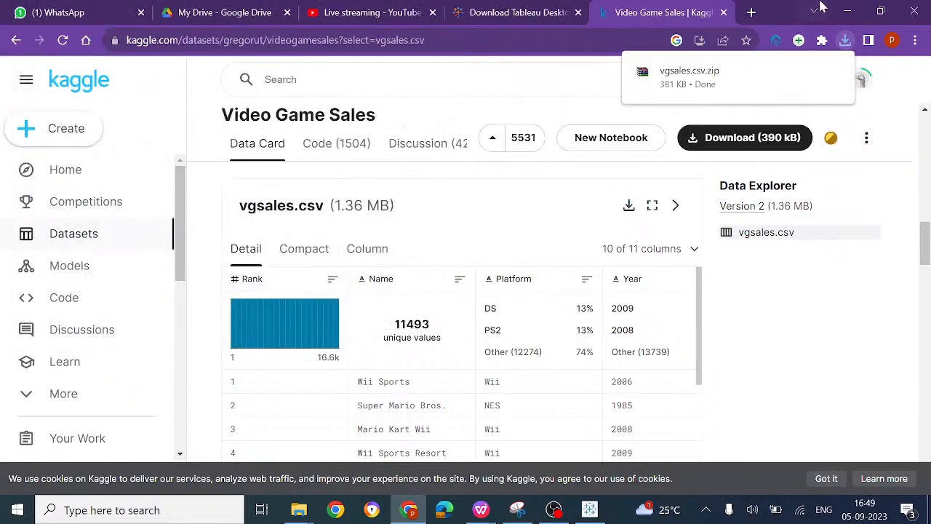
Step: Extract vgsales.csv.zip in the Downloads folder, open the extracted vgsales.csv folder and select the CSV file inside
left_click(808, 71)
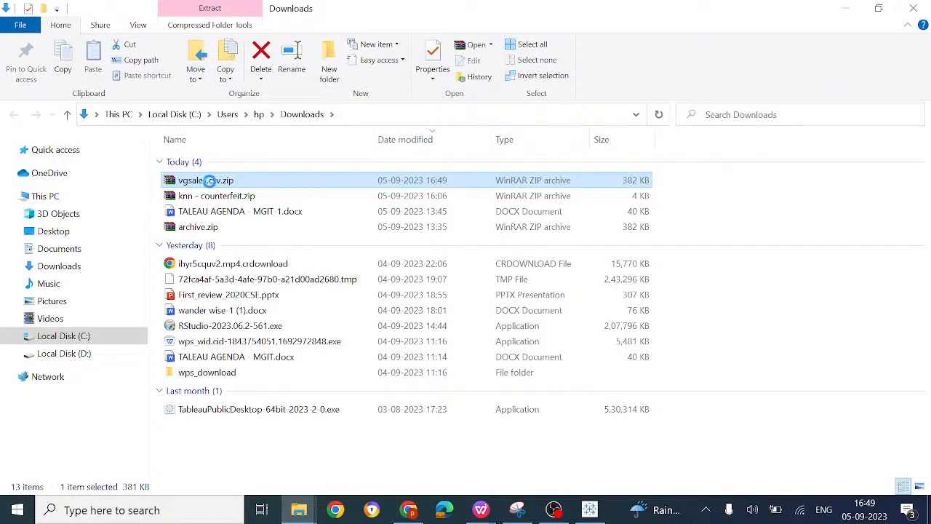
right_click(211, 187)
left_click(266, 240)
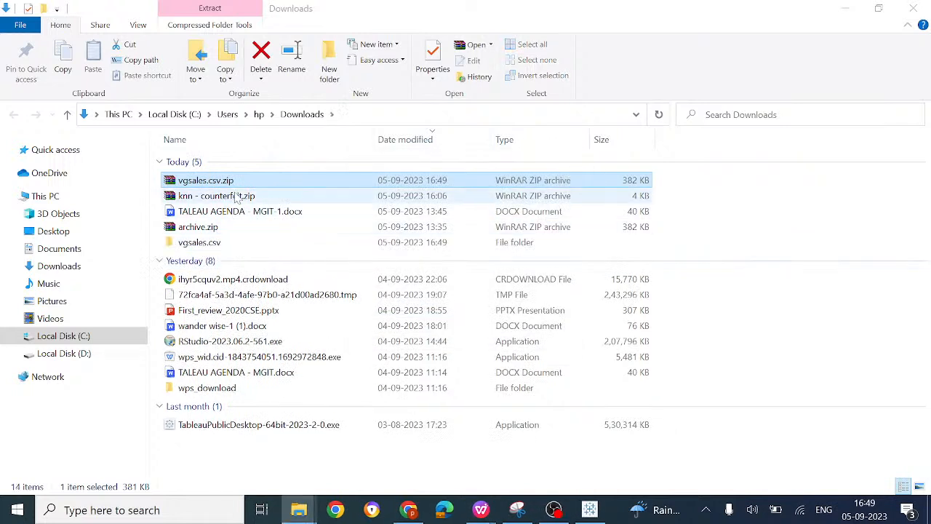
double_click(222, 243)
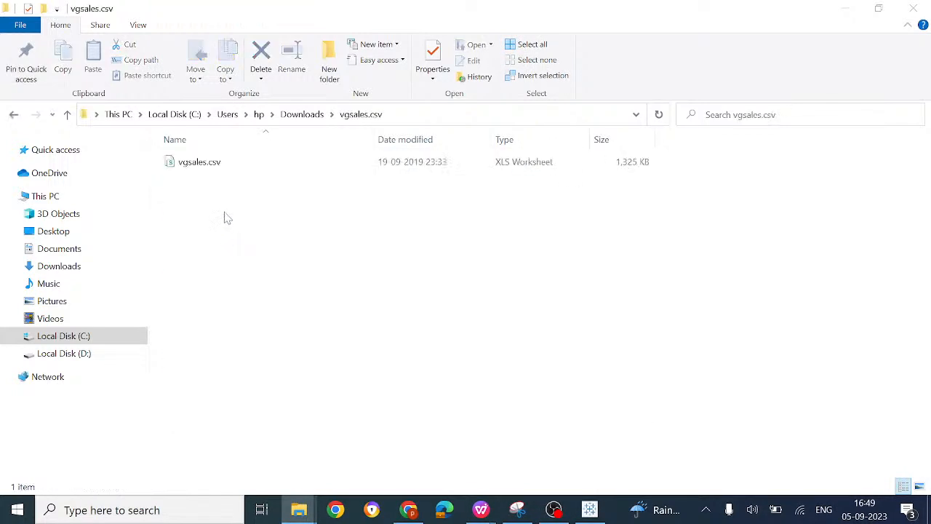
left_click(230, 164)
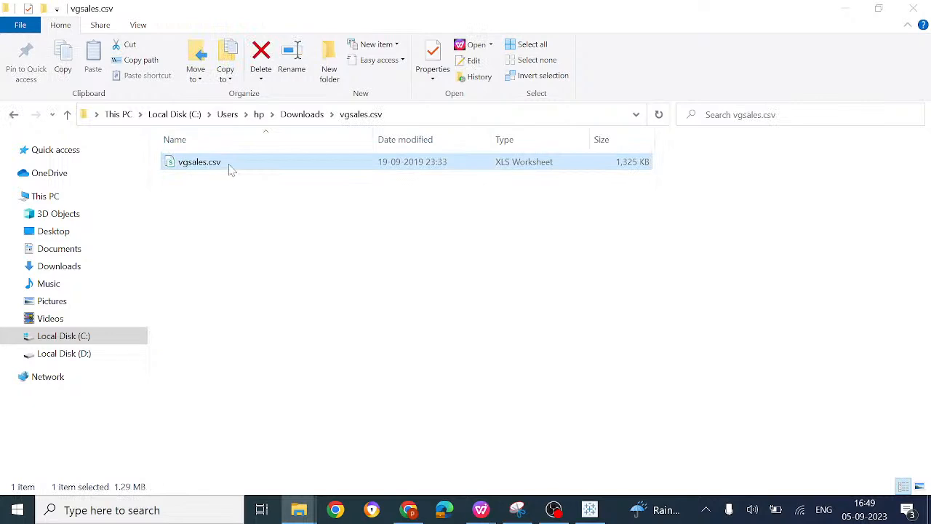
Step: Open the MGIT WORKSHOP folder on the Desktop and inspect the vgsales.csv, Universities.csv and Table__FTE_&_HC_data.csv files
left_click(93, 231)
left_click(376, 195)
double_click(376, 195)
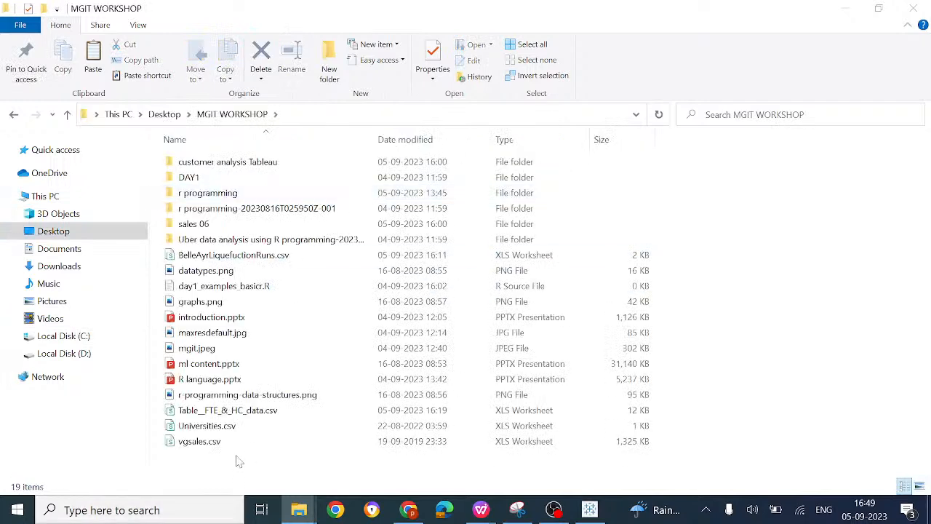
left_click(186, 449)
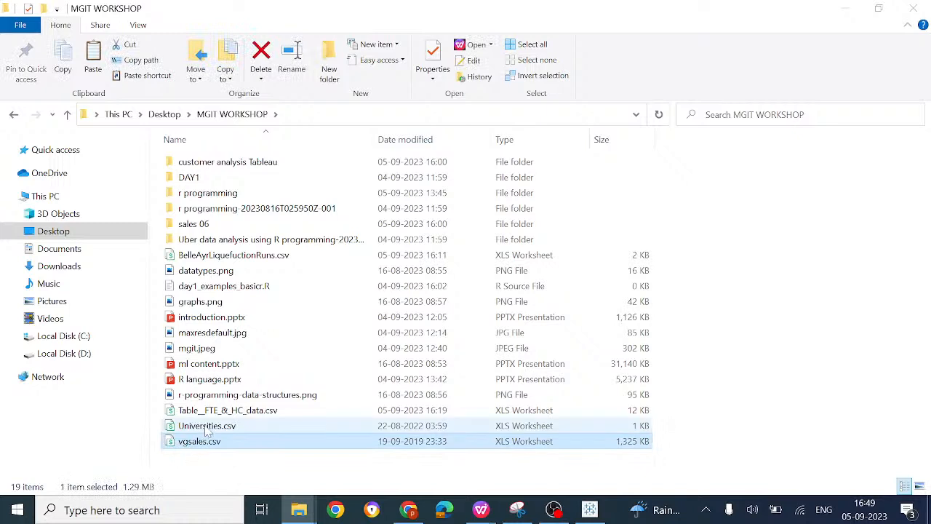
left_click(207, 431)
left_click(195, 413)
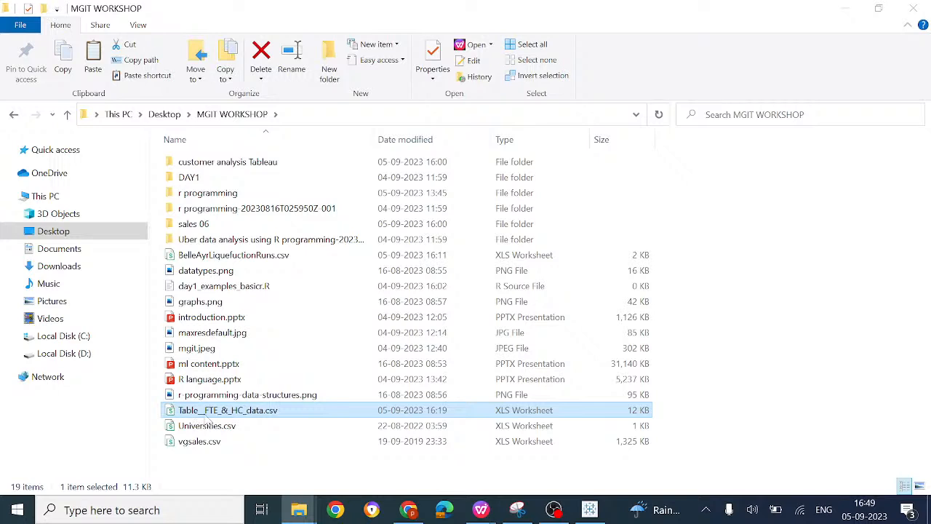
double_click(240, 407)
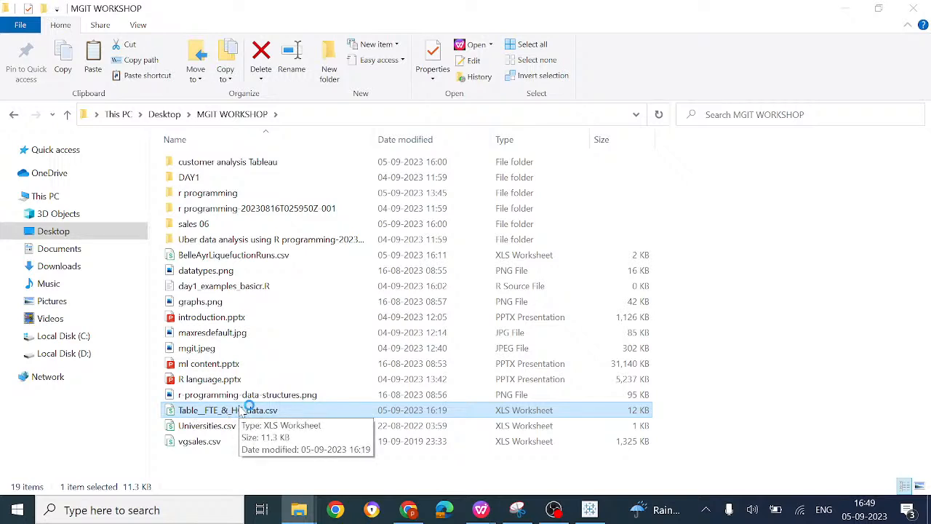
left_click(205, 443)
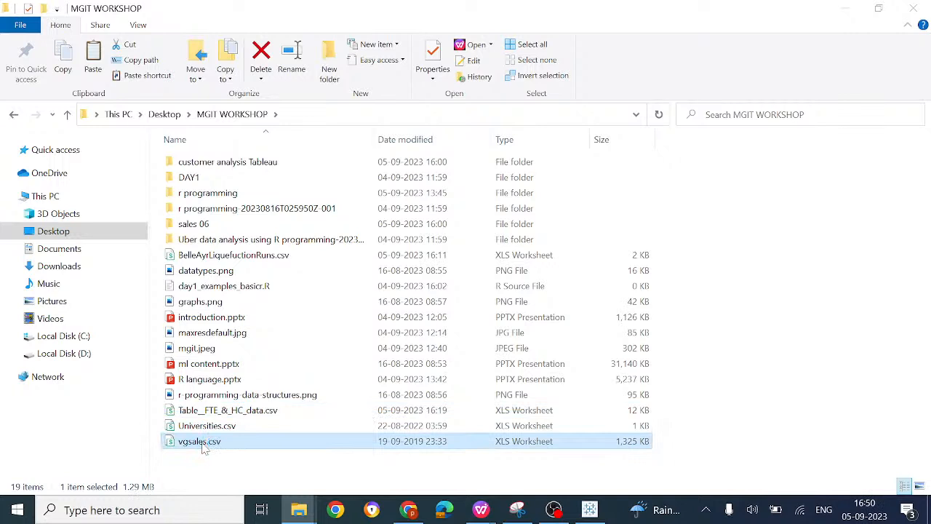
left_click(496, 477)
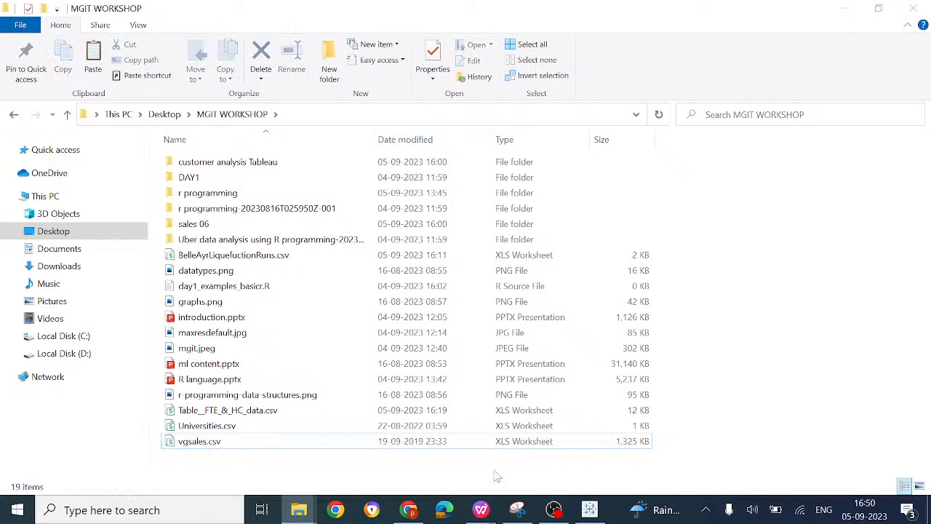
Step: Switch to Tableau Public and connect to the text file vgsales.csv from the MGIT WORKSHOP folder
left_click(601, 516)
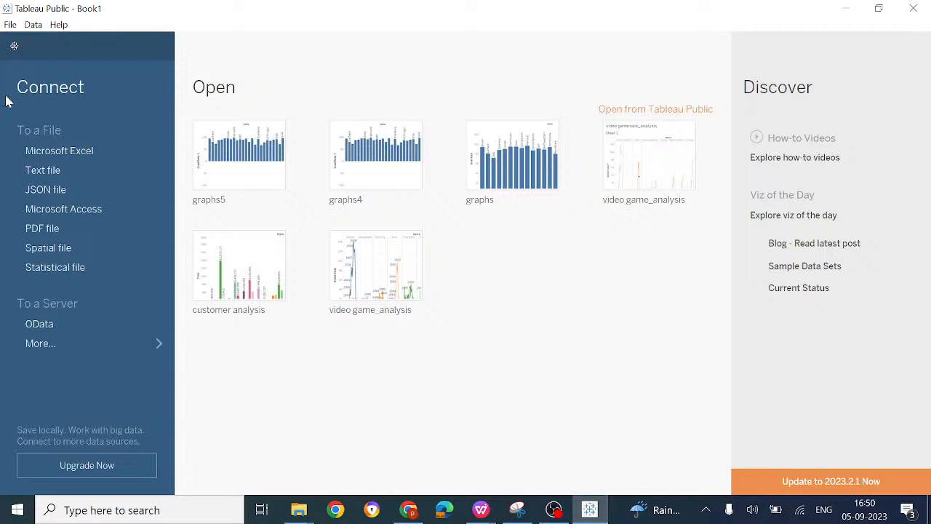
left_click(80, 154)
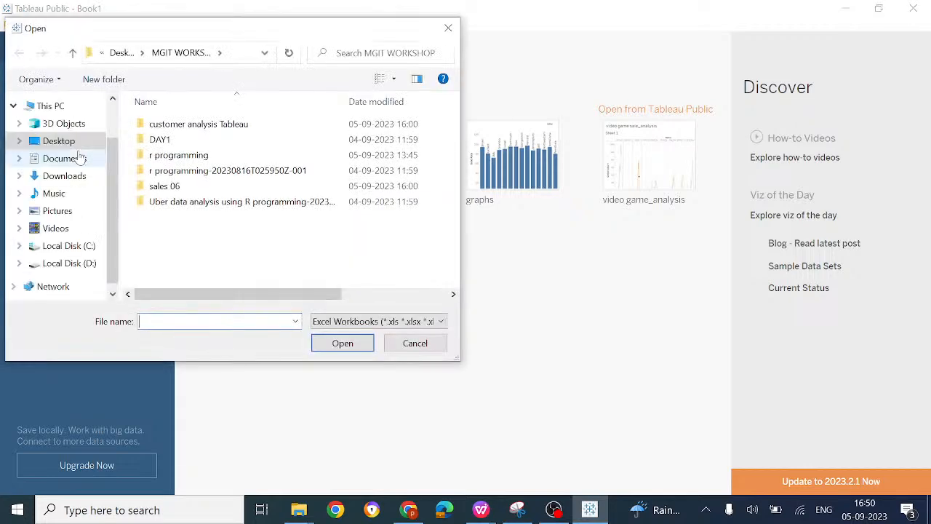
left_click(427, 346)
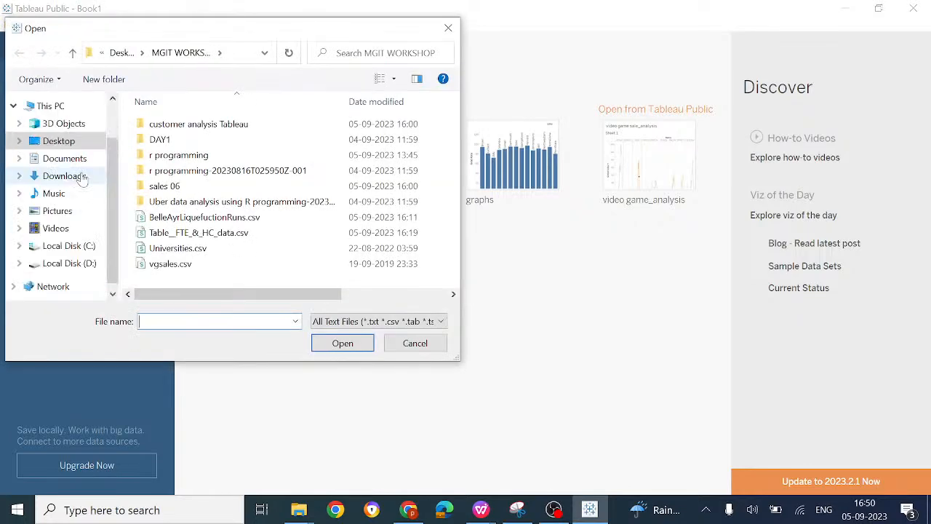
double_click(188, 266)
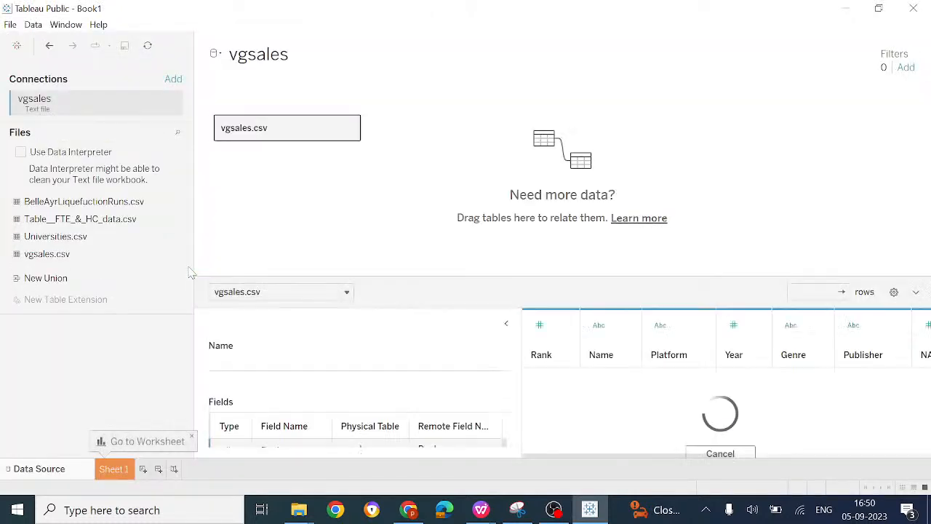
Step: Look through the rows and columns in the vgsales.csv data preview and display the available workbook file commands
scroll(633, 378, "down", 8)
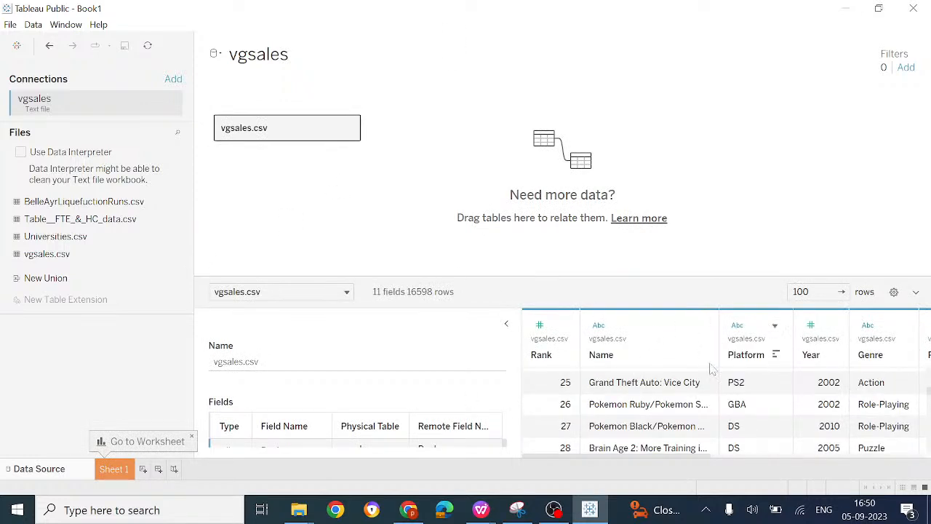
scroll(619, 373, "right", 5)
scroll(619, 373, "left", 3)
scroll(619, 373, "left", 3)
left_click(11, 25)
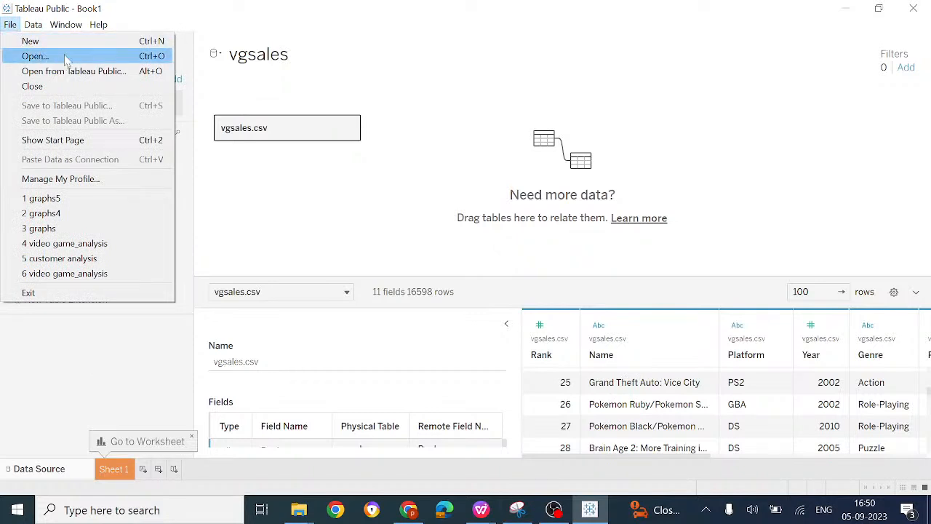
left_click(33, 33)
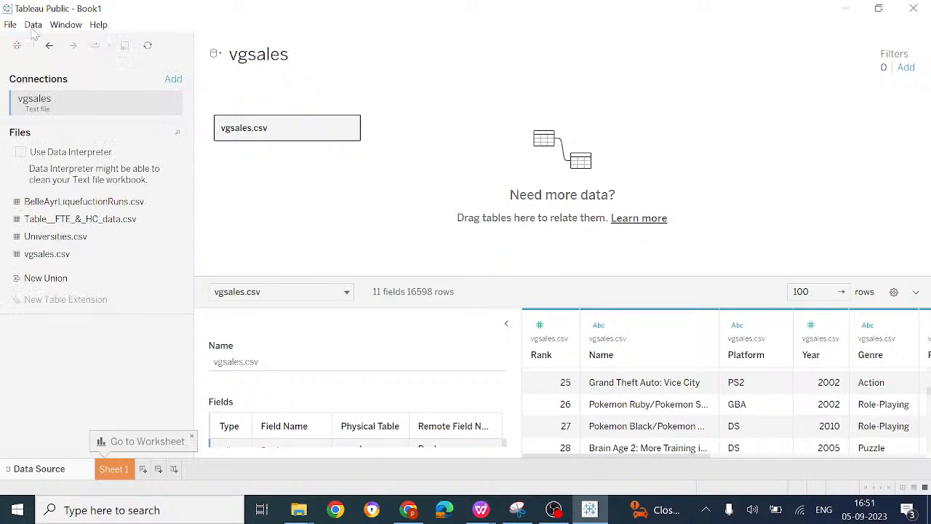
left_click(32, 26)
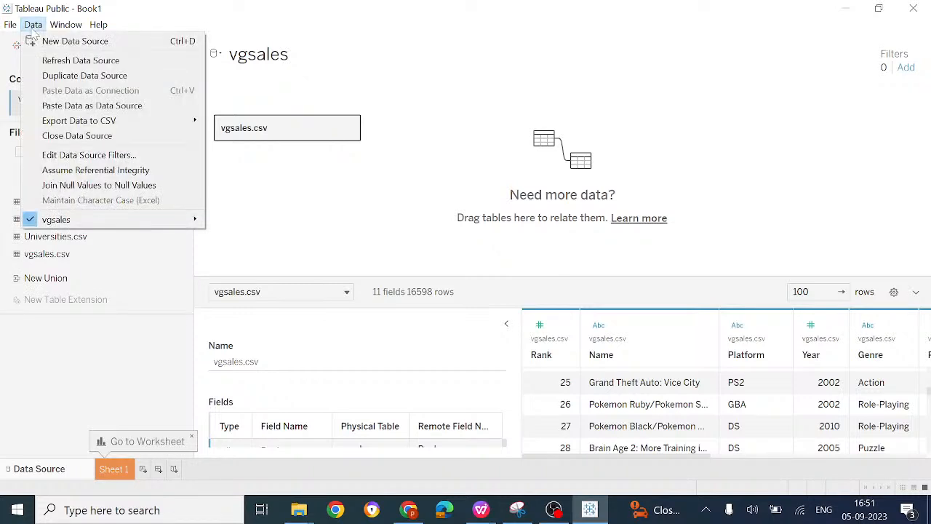
mouse_move(65, 24)
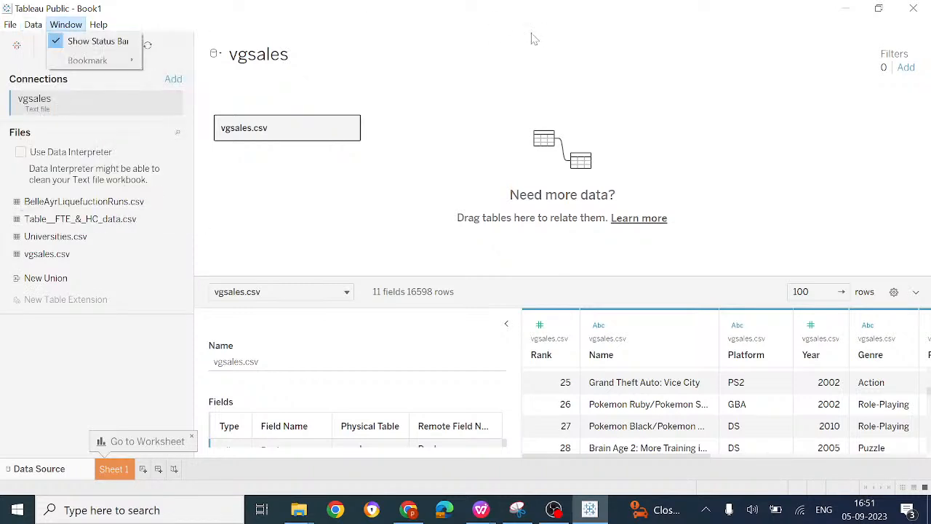
left_click(34, 27)
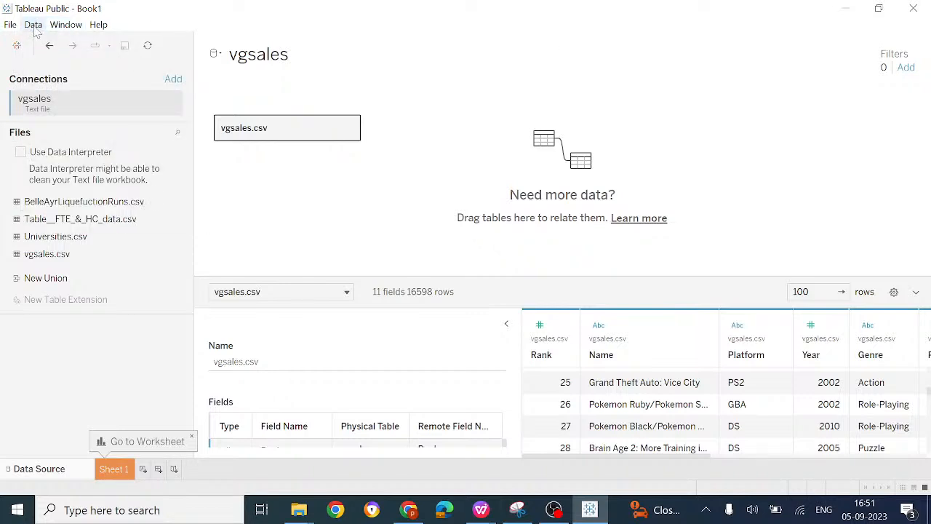
left_click(34, 27)
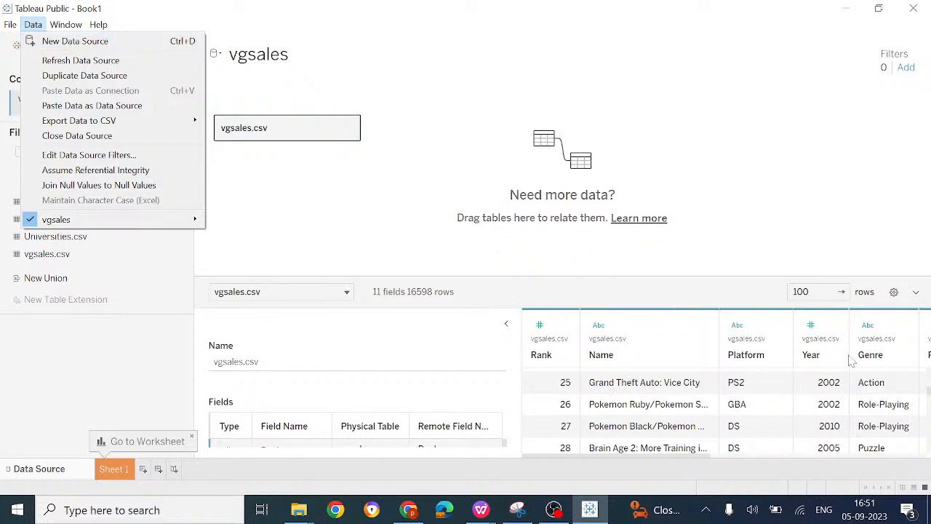
left_click(414, 191)
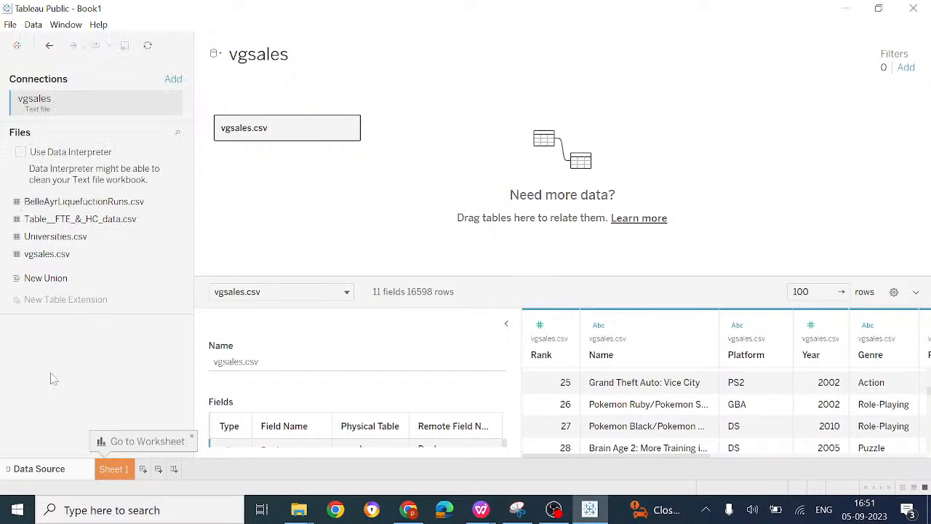
Step: Go to the Sheet 1 worksheet and review the vgsales fields listed under Tables
left_click(114, 470)
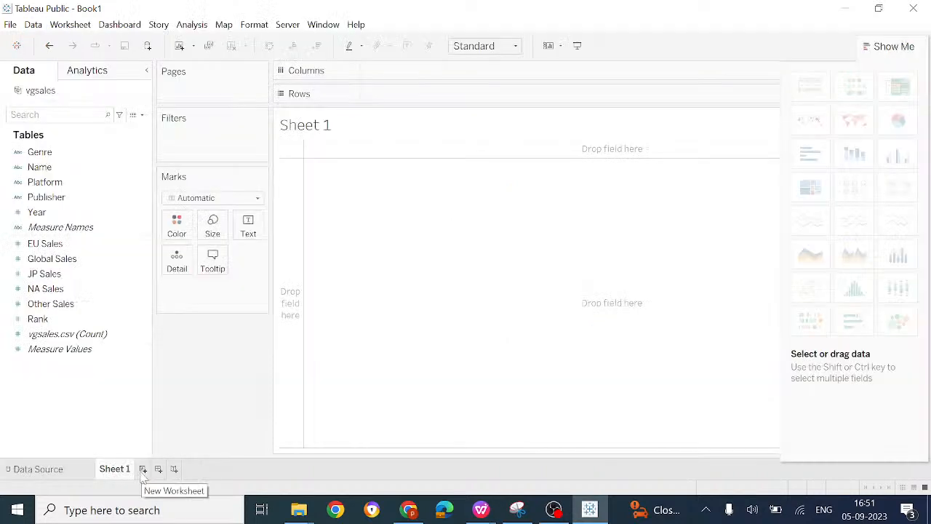
left_click(143, 470)
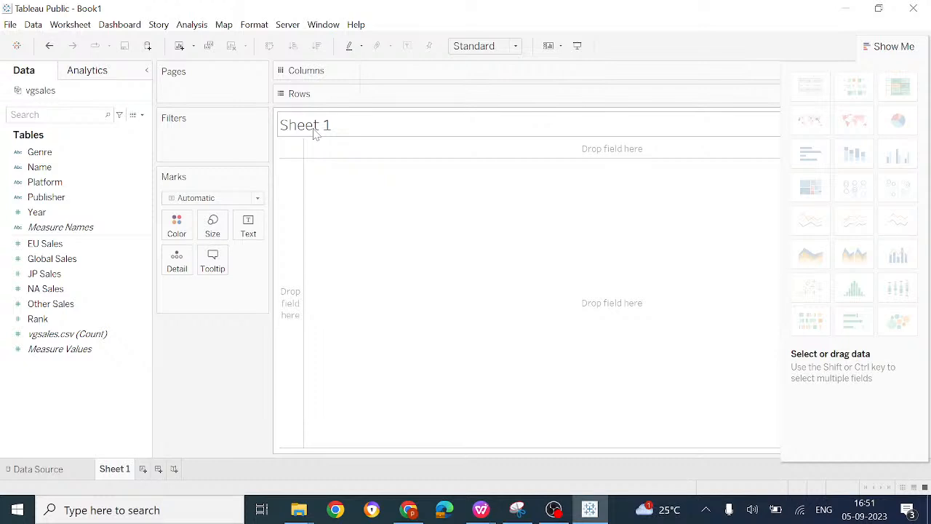
left_click(52, 152)
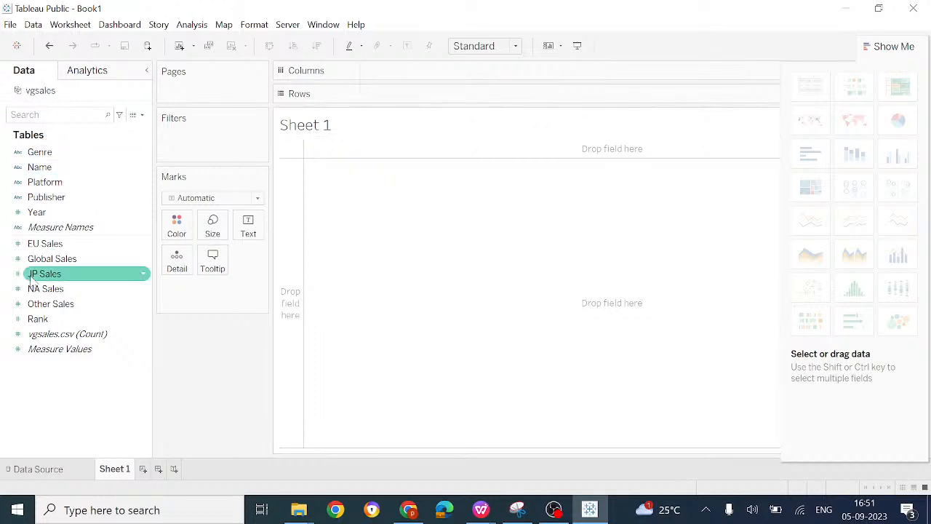
Step: Switch to the MGIT WORKSHOP folder in File Explorer and open vgsales.csv in WPS Office
left_click(286, 521)
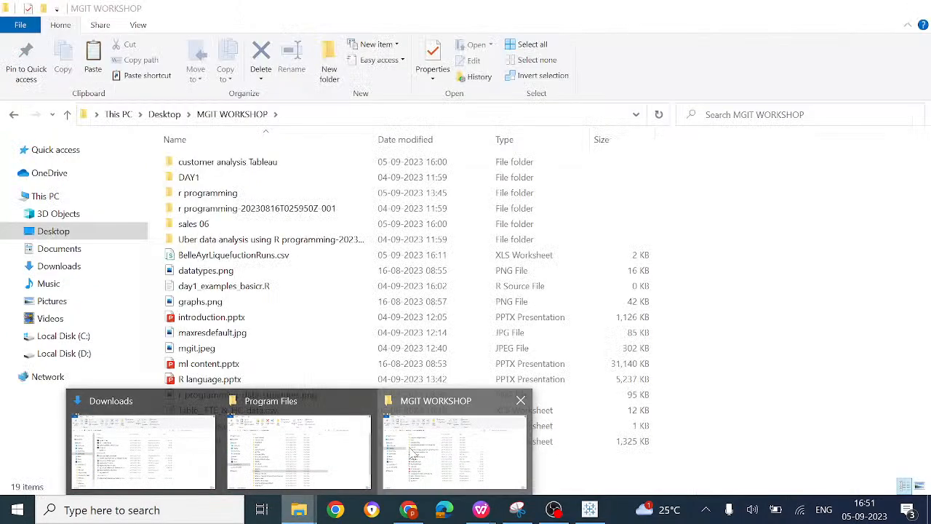
left_click(411, 453)
double_click(278, 441)
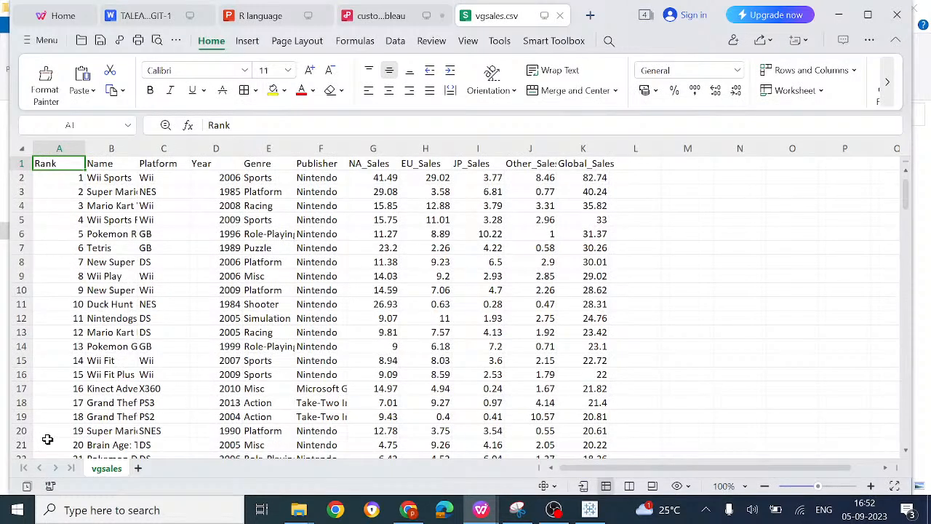
Step: Go through the vgsales.csv column headers from Rank to Other_Sales and dismiss the Reading Mode tip
scroll(48, 439, "down", 4)
scroll(47, 439, "down", 18)
scroll(48, 439, "up", 20)
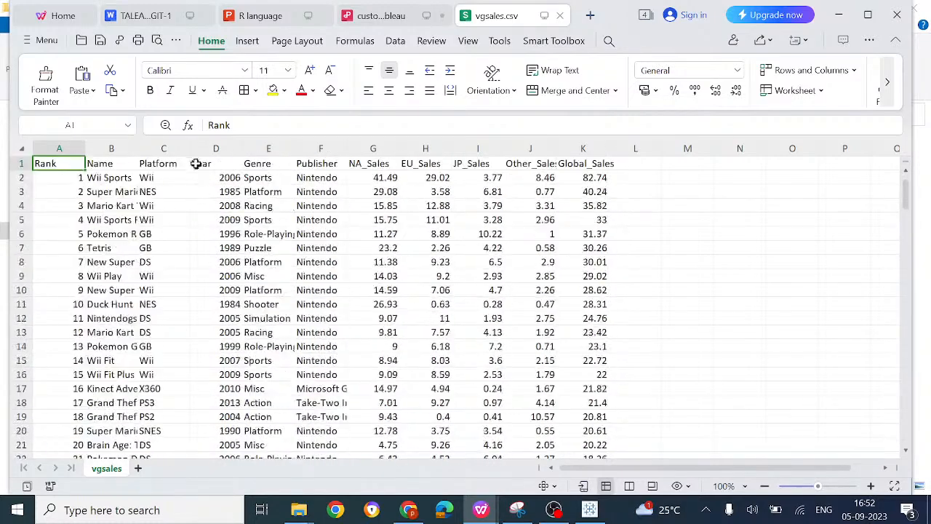
key("Right")
key("Right")
key("Right")
key("Right")
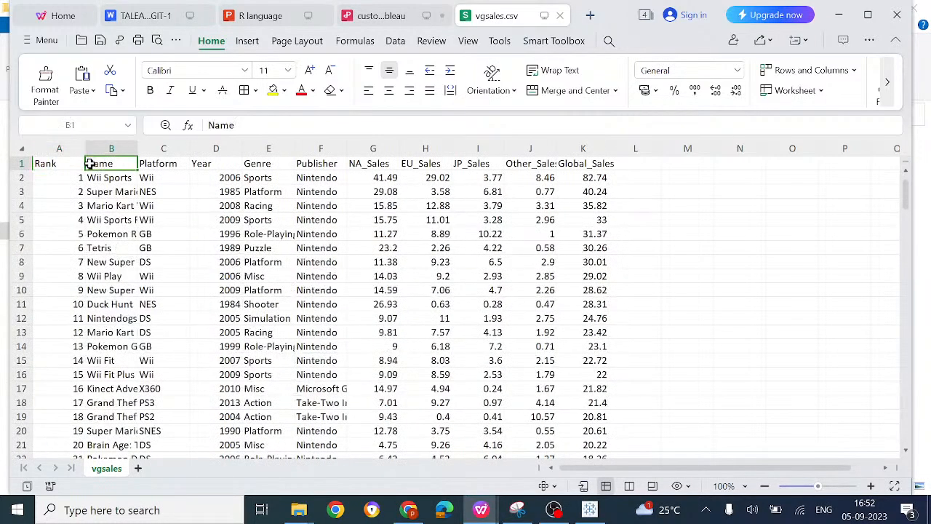
key("Right")
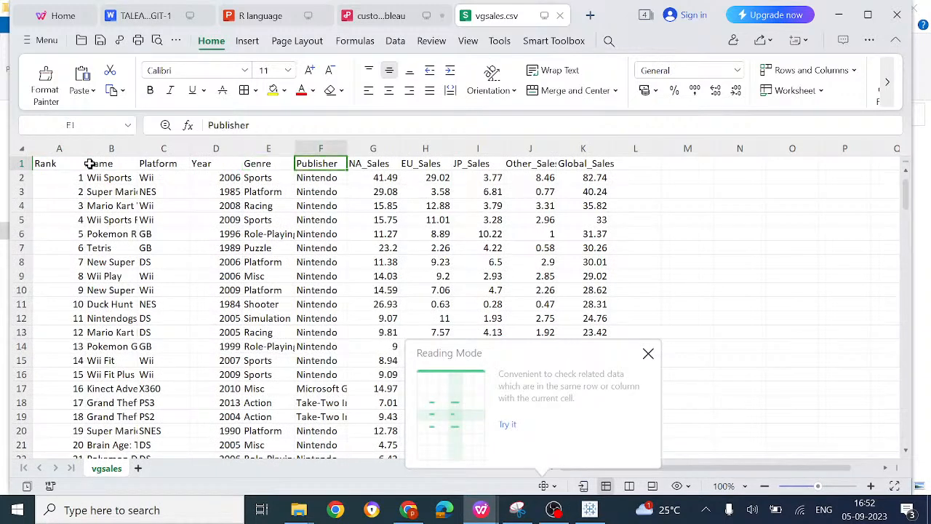
key("Right")
key("Right")
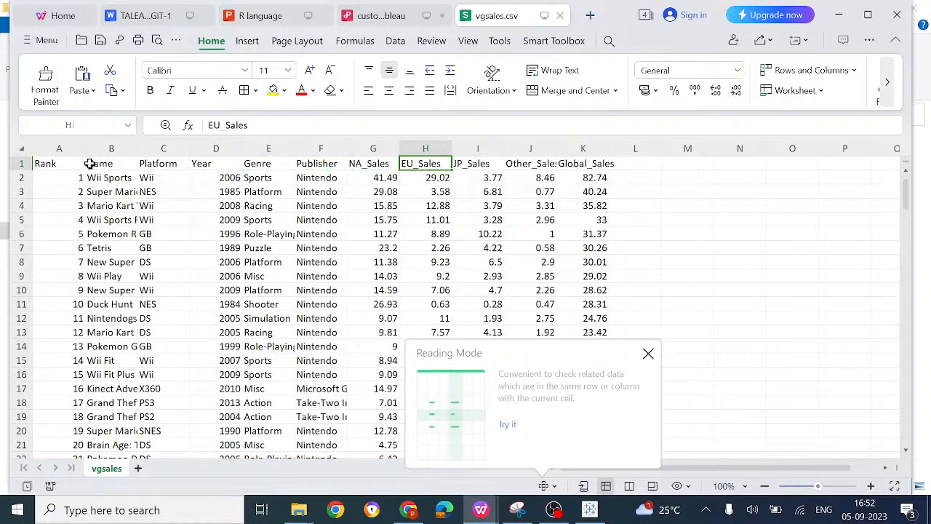
key("Right")
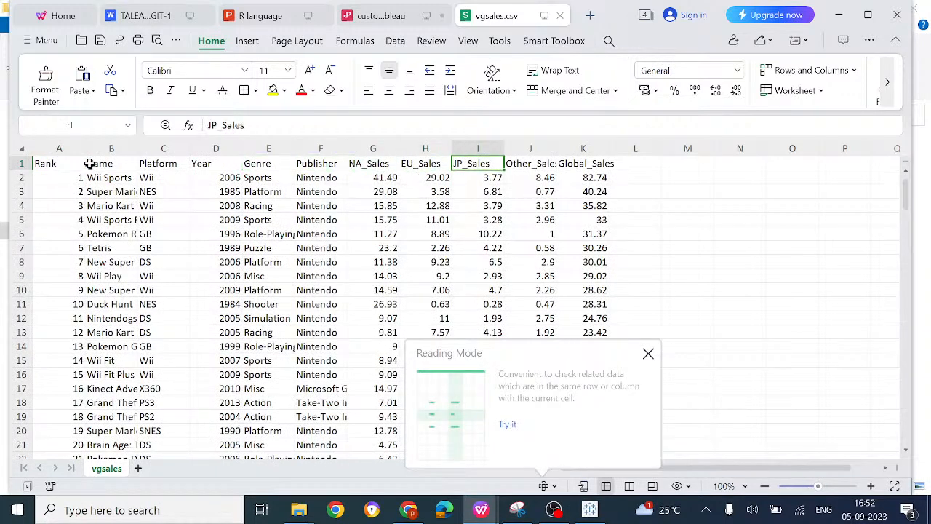
key("Right")
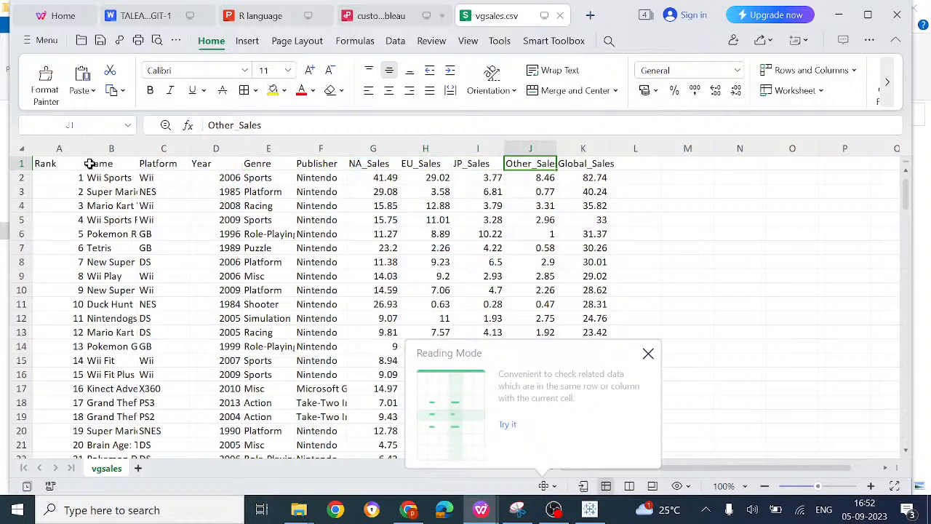
left_click(648, 355)
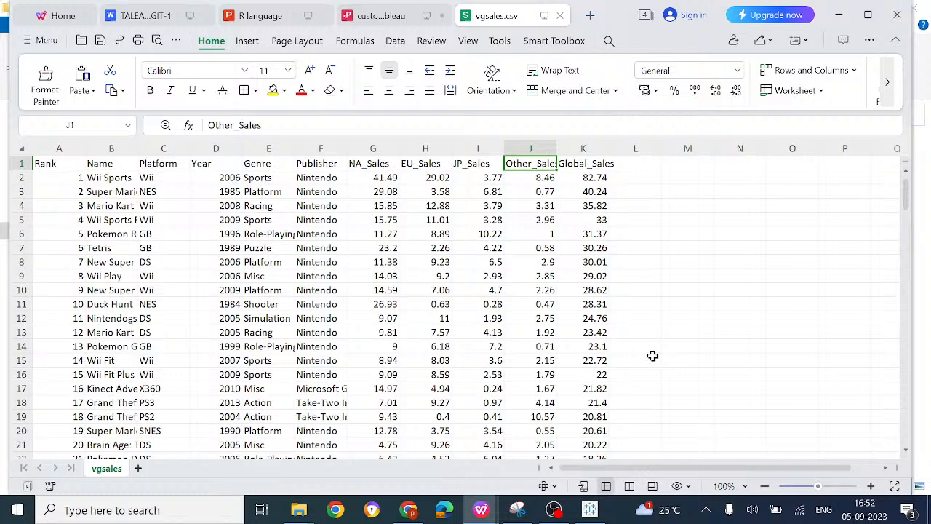
Step: Return to the Rank header and look through the first records in the Rank column
key("Left")
key("Left")
key("Left")
key("Left")
key("Left")
key("Left")
key("Left")
key("Left")
key("Left")
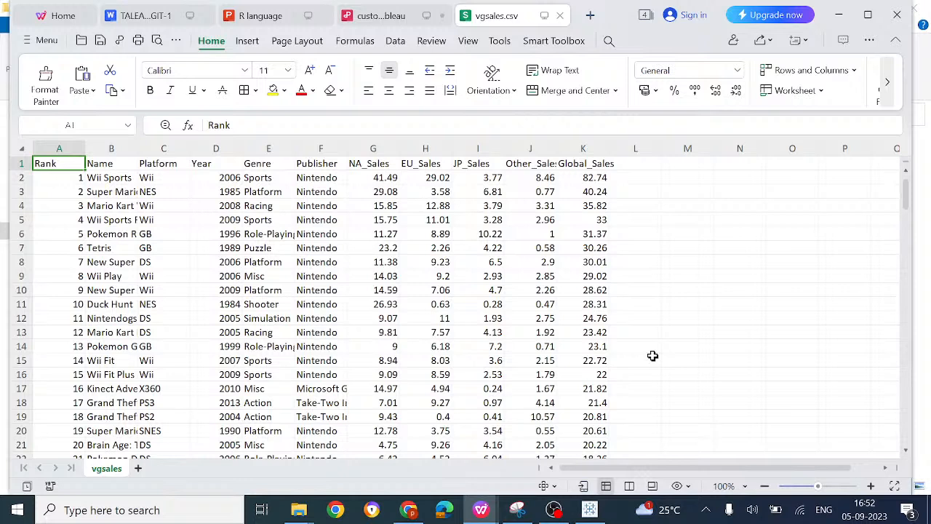
key("Down")
key("Down")
key("Down")
key("Down")
key("Down")
key("Down")
key("Down")
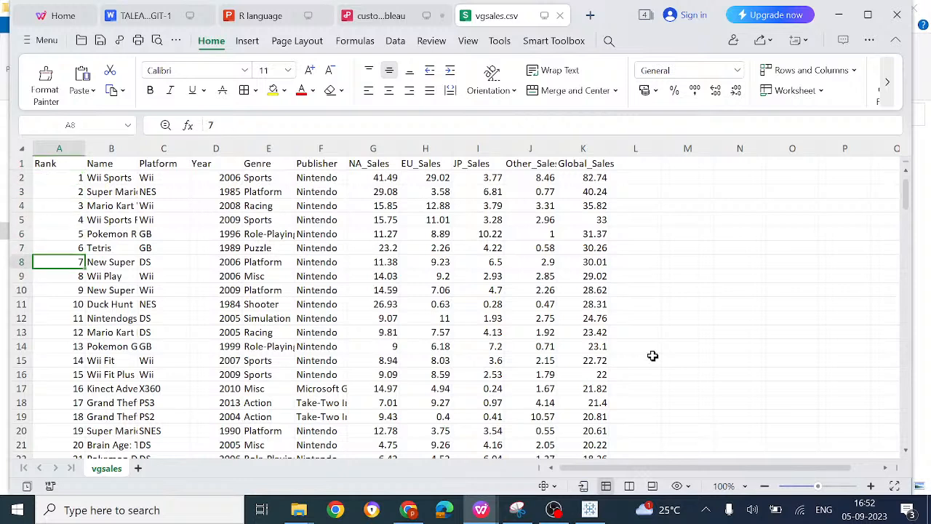
key("Up")
key("Up")
key("Up")
key("Up")
key("Up")
key("Up")
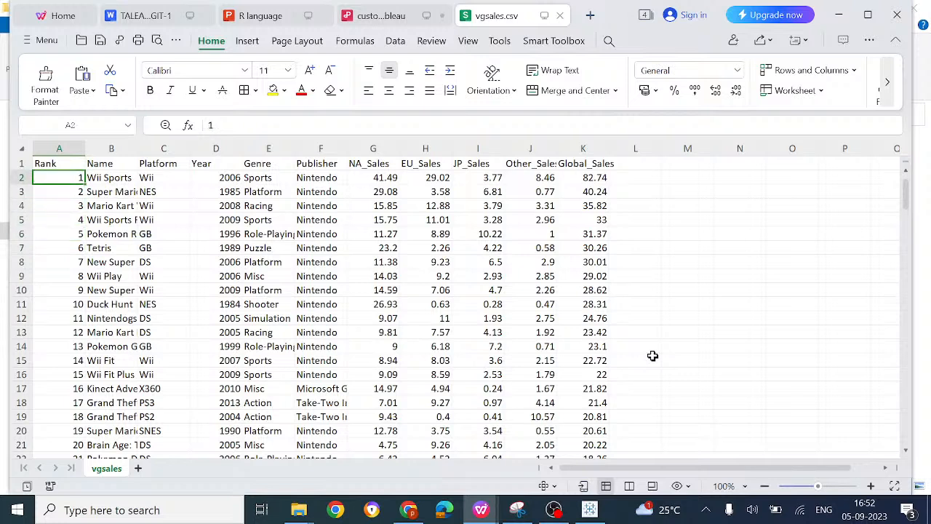
Step: Examine the Wii Sports record cell by cell from Name through Global_Sales
key("Right")
key("Right")
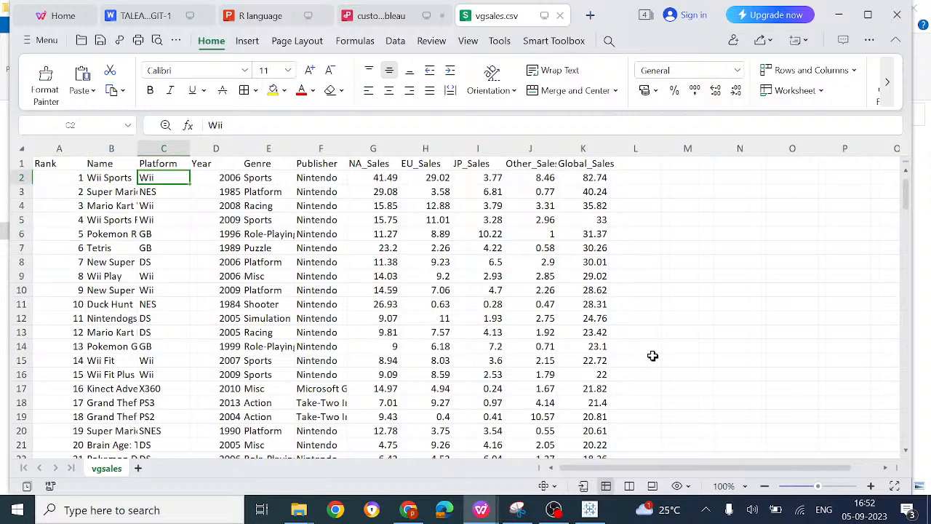
key("Right")
key("Right")
key("Right")
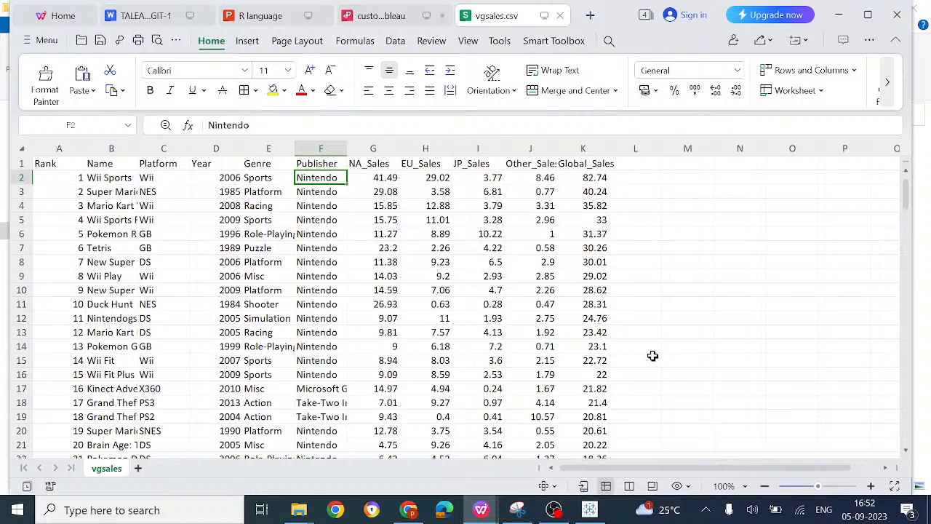
key("Right")
key("Right")
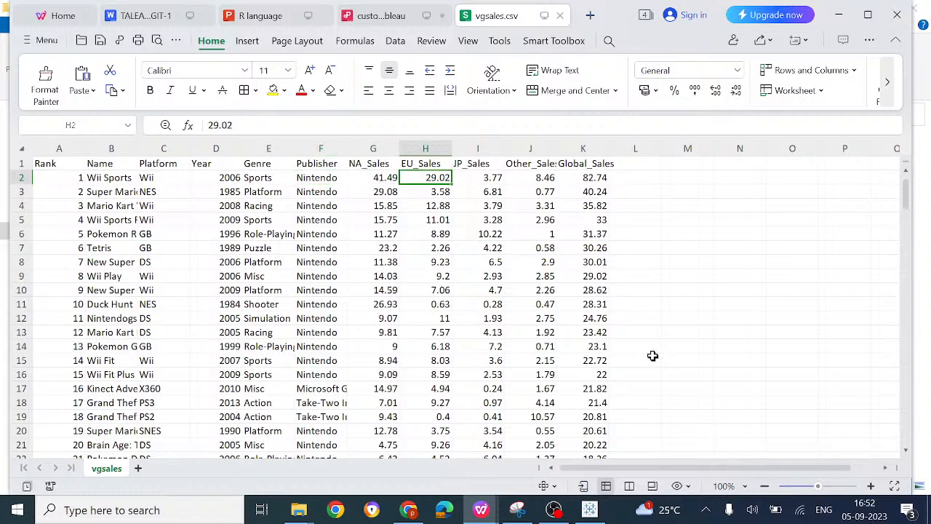
key("Right")
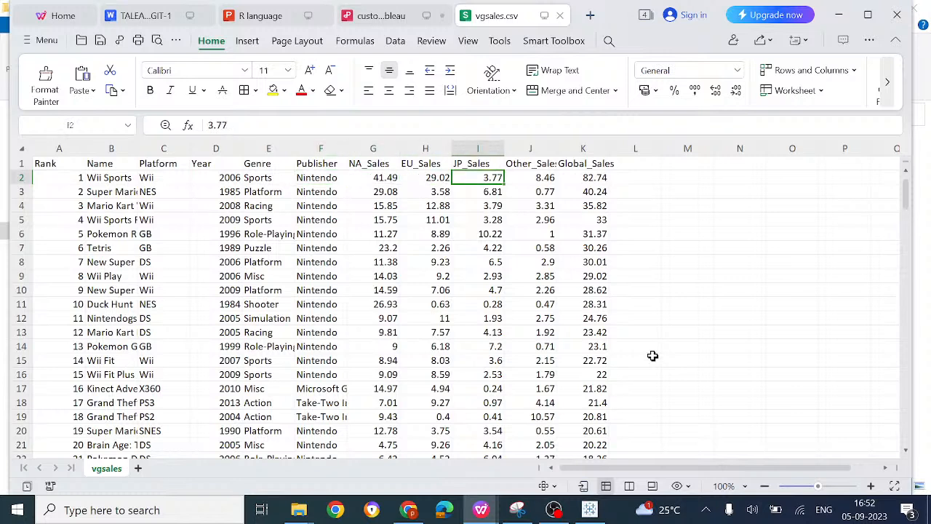
key("Right")
key("Right")
key("Right")
key("Left")
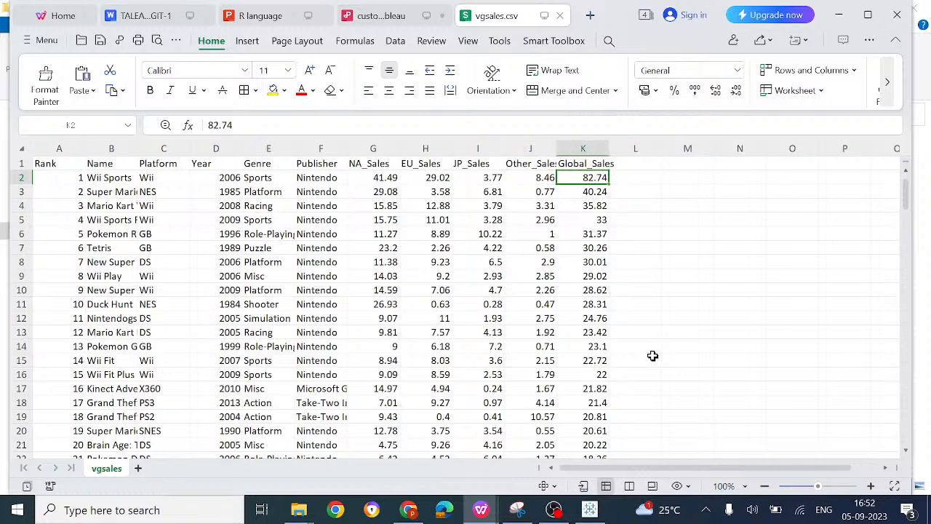
scroll(653, 355, "down", 4)
scroll(653, 355, "up", 4)
Step: Close vgsales.csv and switch to Tableau Public to review the fields from Genre to Measure Values
left_click(559, 18)
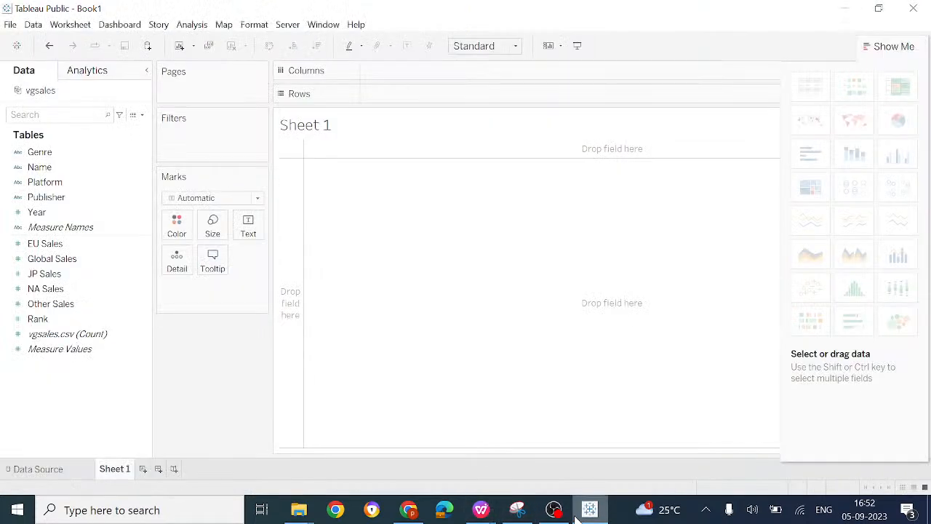
left_click(589, 510)
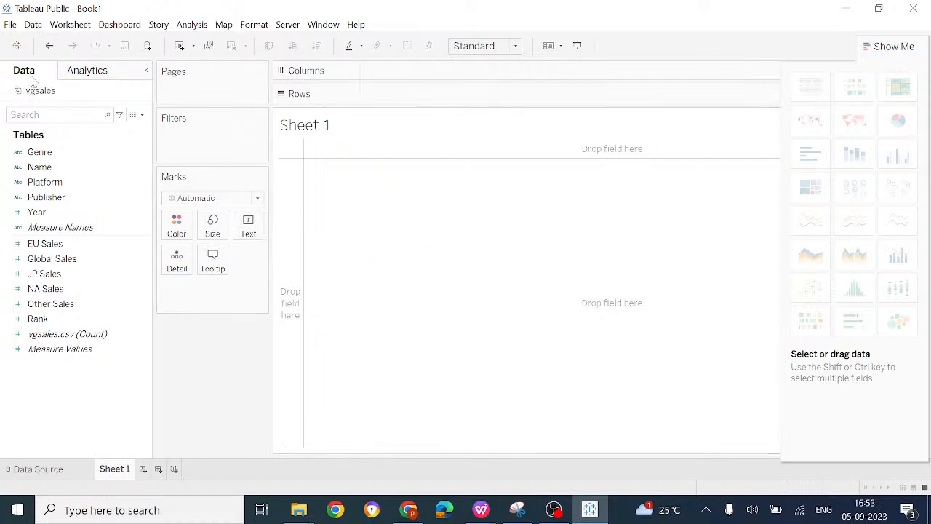
left_click(41, 153)
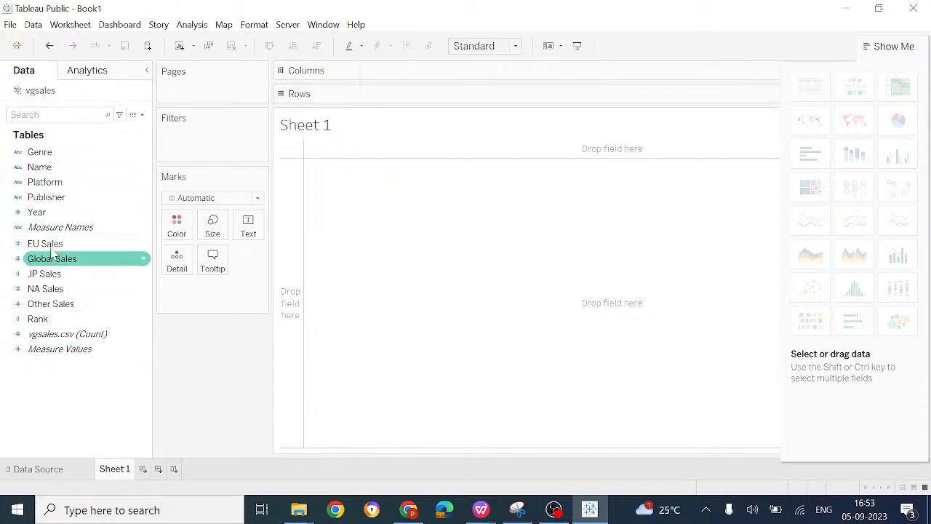
left_click(51, 350)
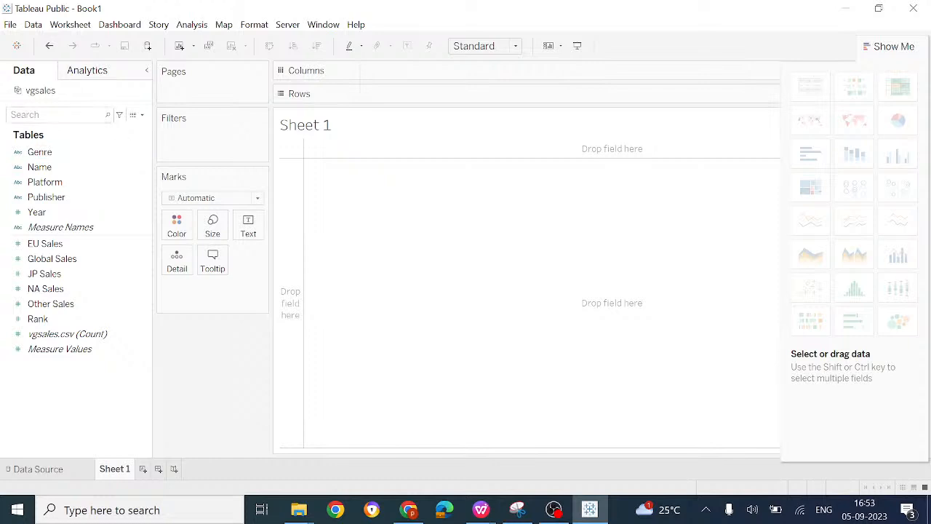
Step: Switch to the workshop schedule document in WPS Office, review the session 2 topics on getting started and creating charts, and return to Tableau Public
mouse_move(540, 502)
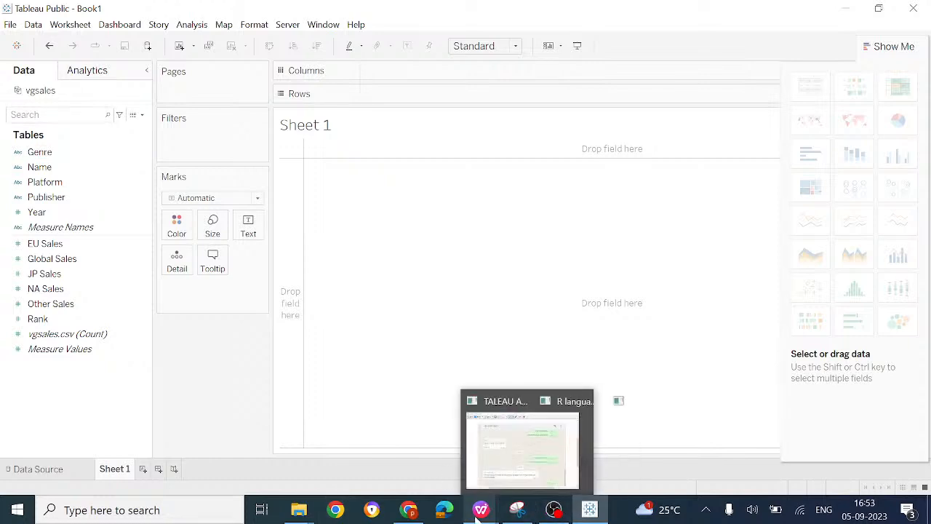
mouse_move(481, 510)
left_click(366, 460)
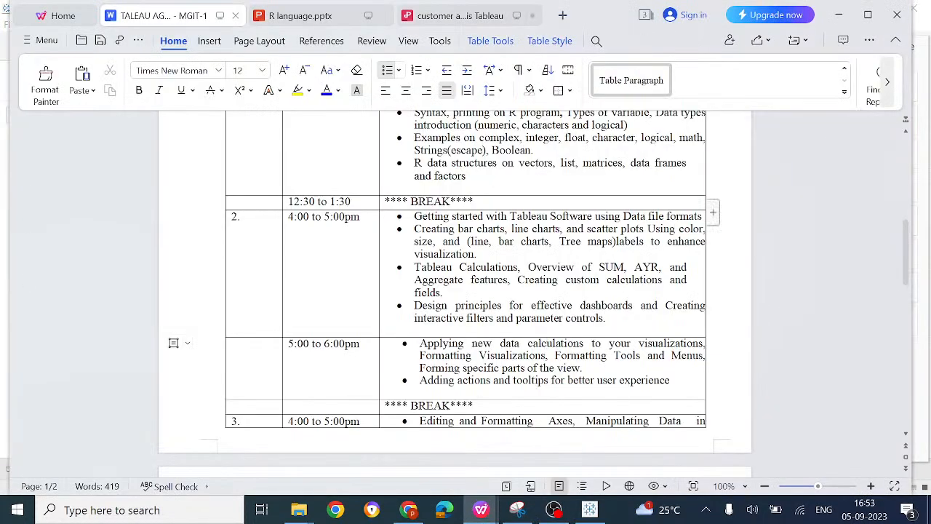
left_click_drag(433, 216, 688, 216)
left_click(689, 216)
left_click_drag(442, 228, 659, 228)
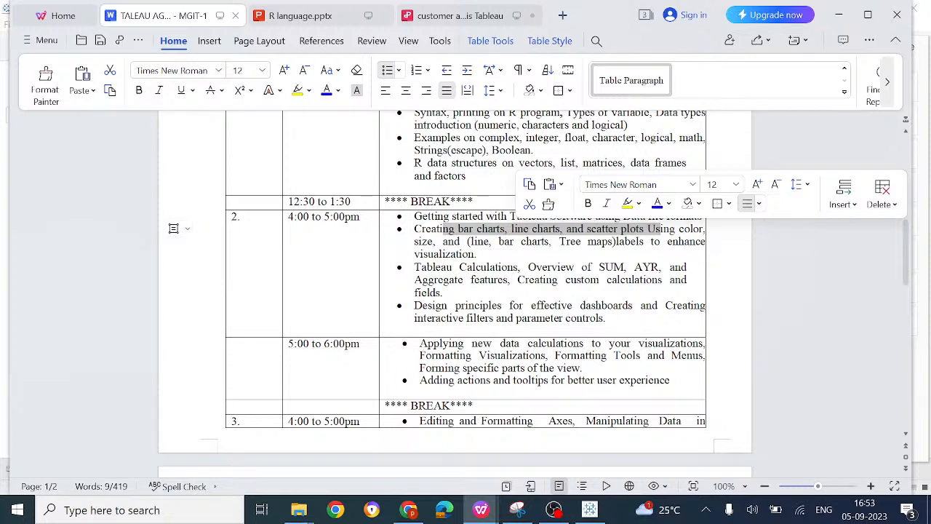
left_click(477, 254)
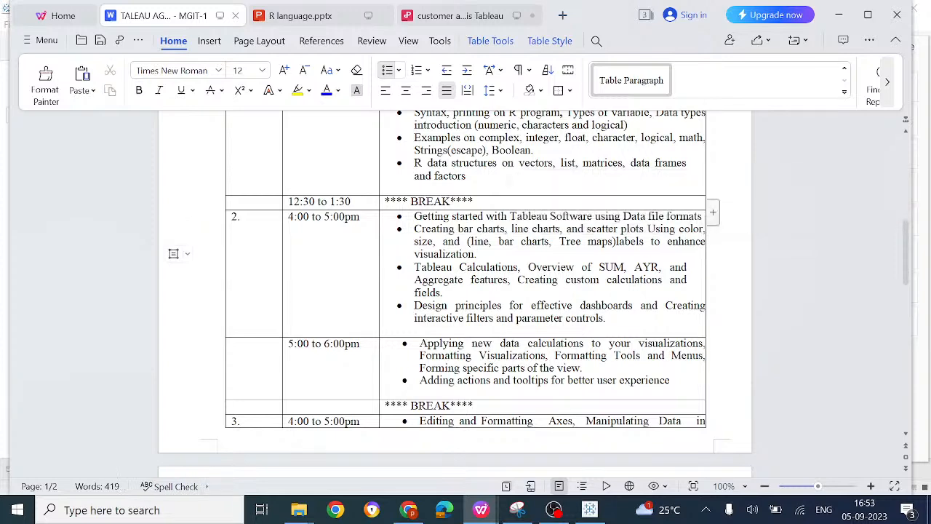
left_click(598, 511)
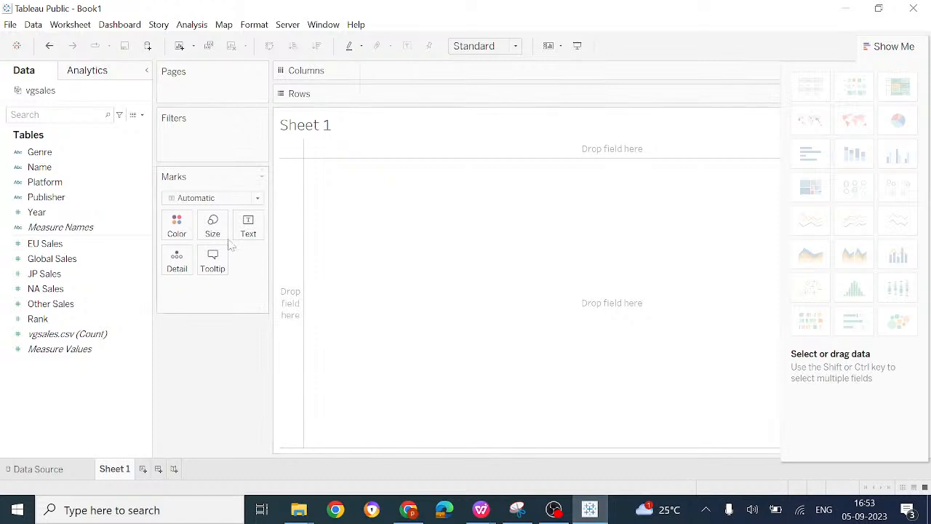
Step: Review the commands offered for files, data, worksheets, dashboards, stories, analysis, maps, formatting, server and window
left_click(11, 26)
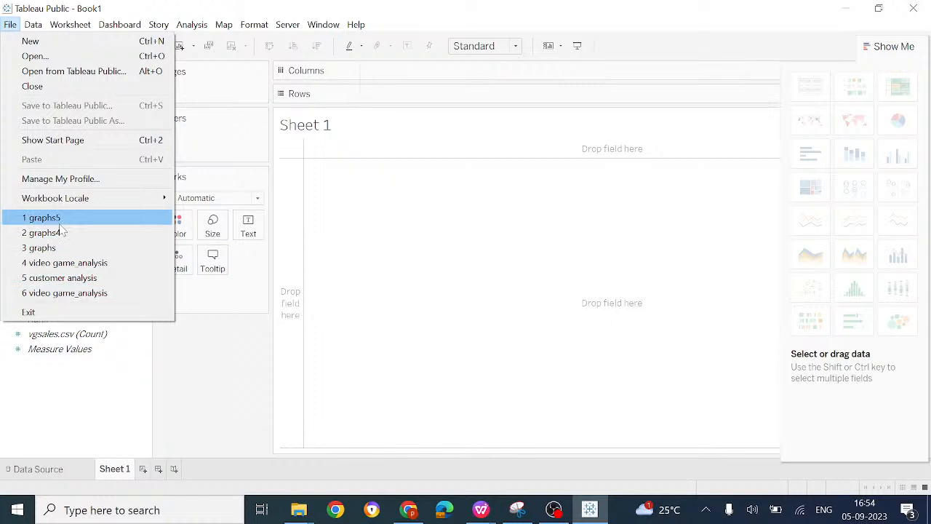
left_click(32, 29)
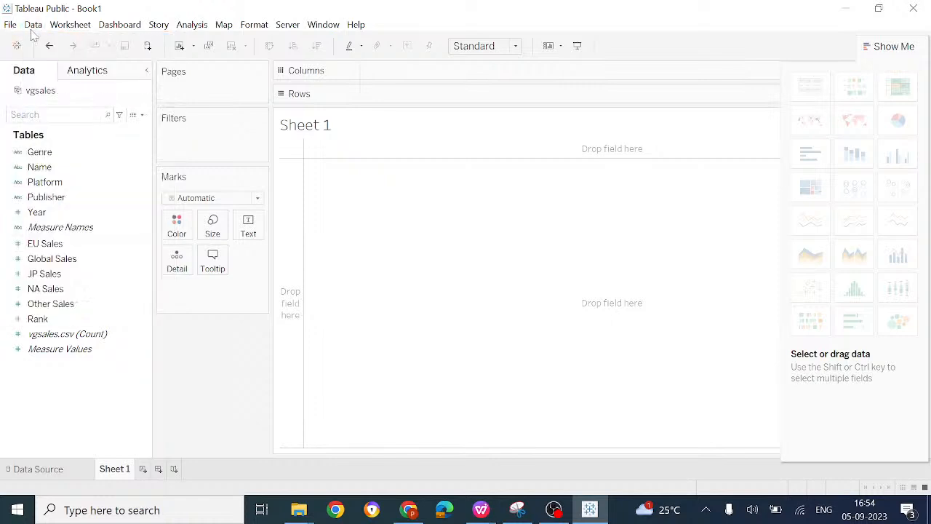
left_click(35, 25)
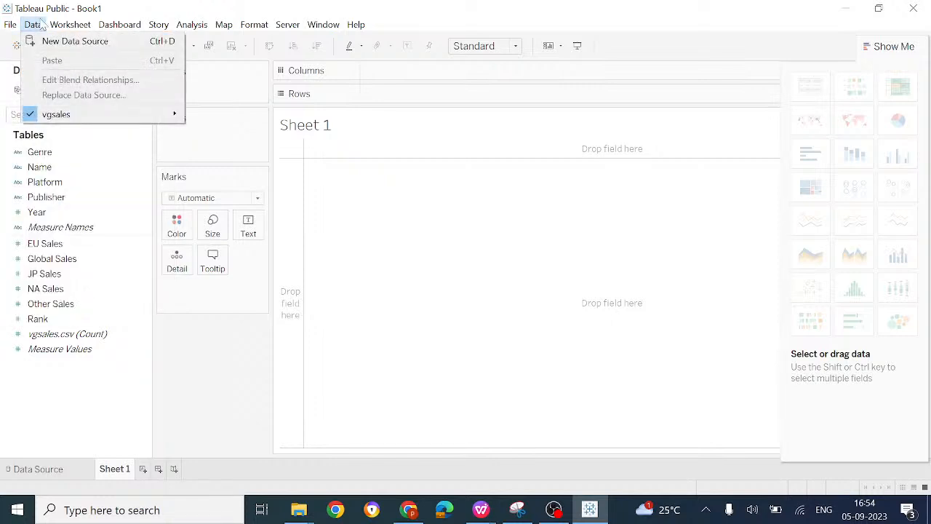
mouse_move(67, 26)
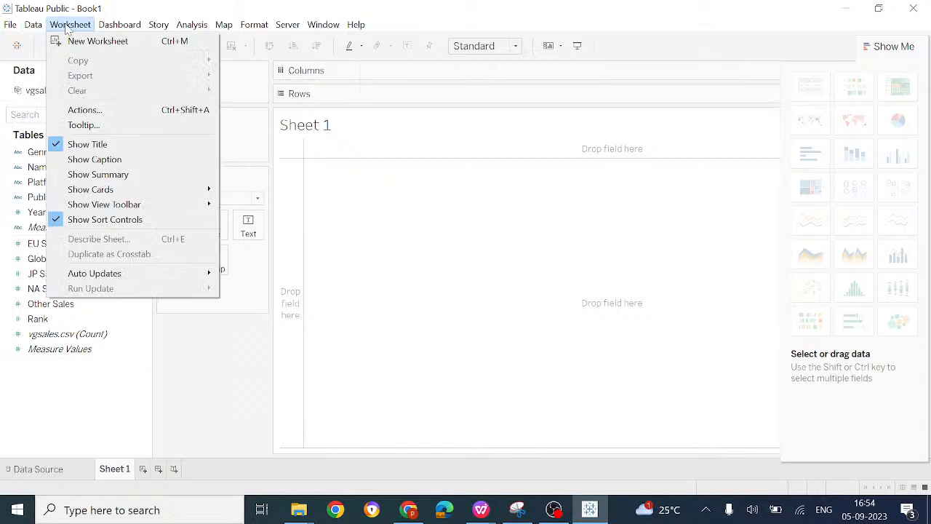
mouse_move(113, 26)
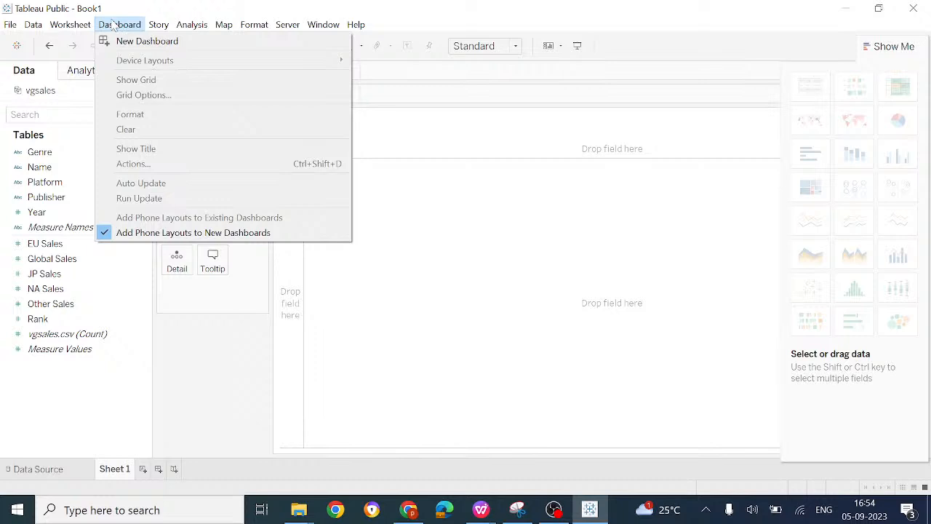
mouse_move(163, 28)
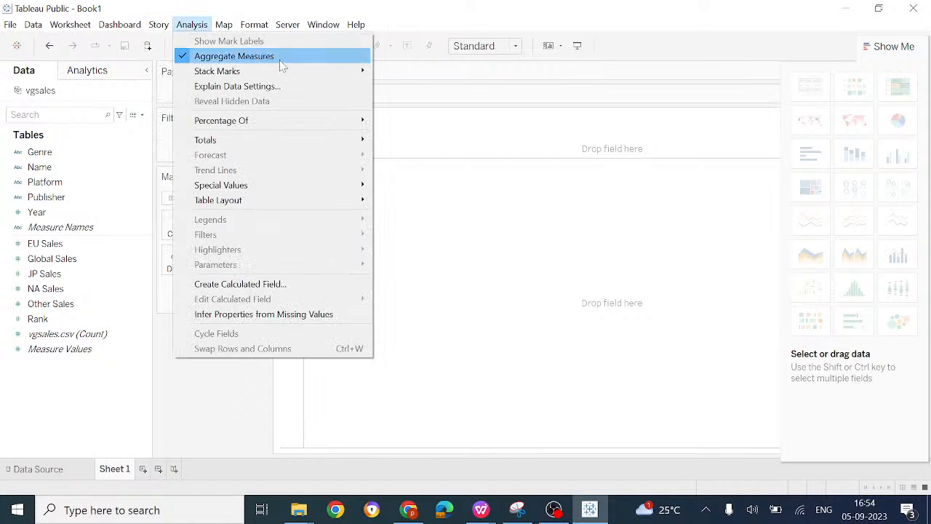
mouse_move(228, 28)
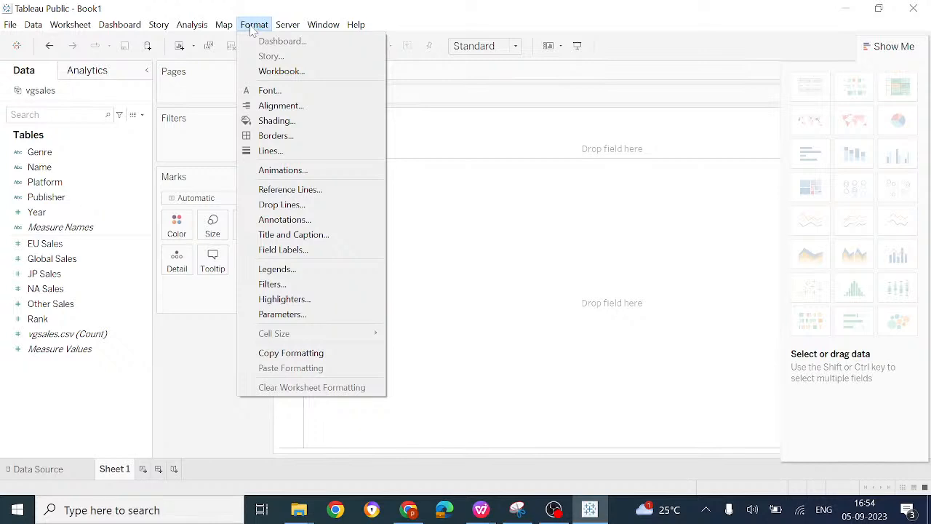
mouse_move(291, 30)
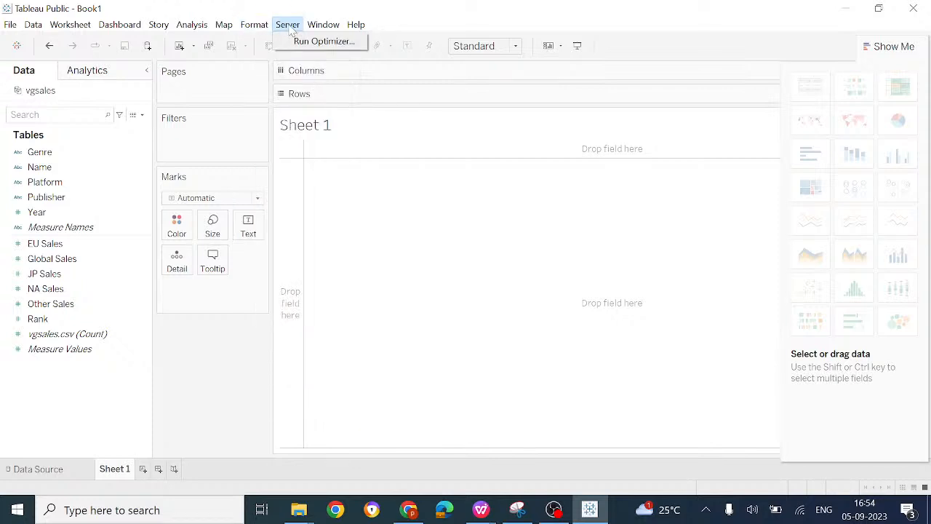
mouse_move(328, 26)
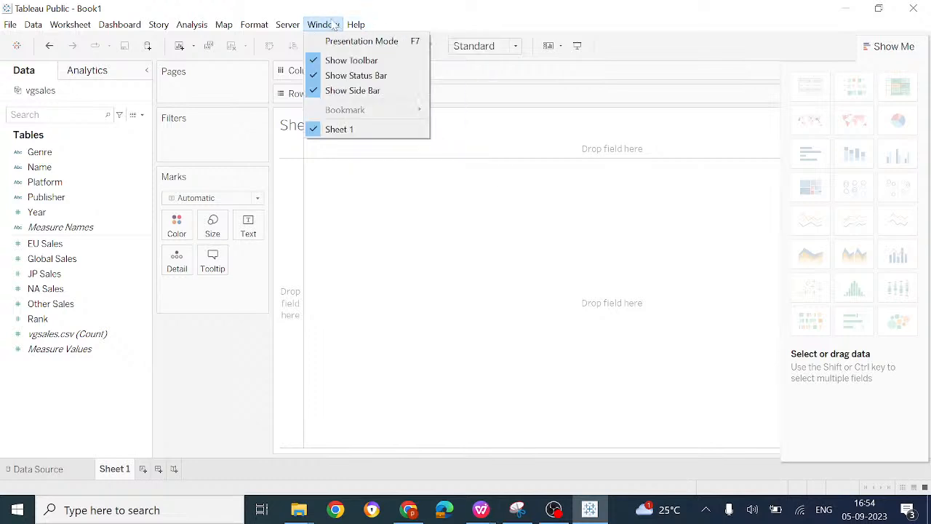
Step: Rename the worksheet Sheet 1 as graph1
left_click(111, 470)
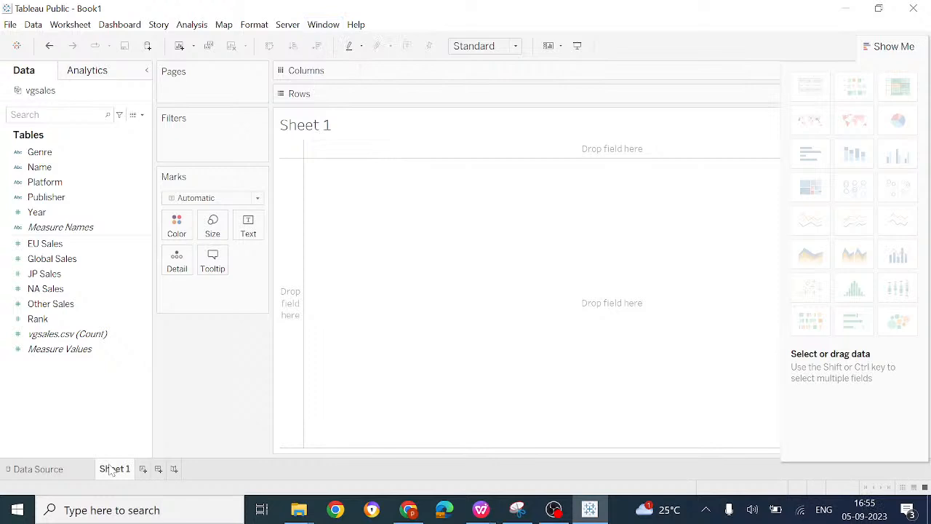
right_click(111, 470)
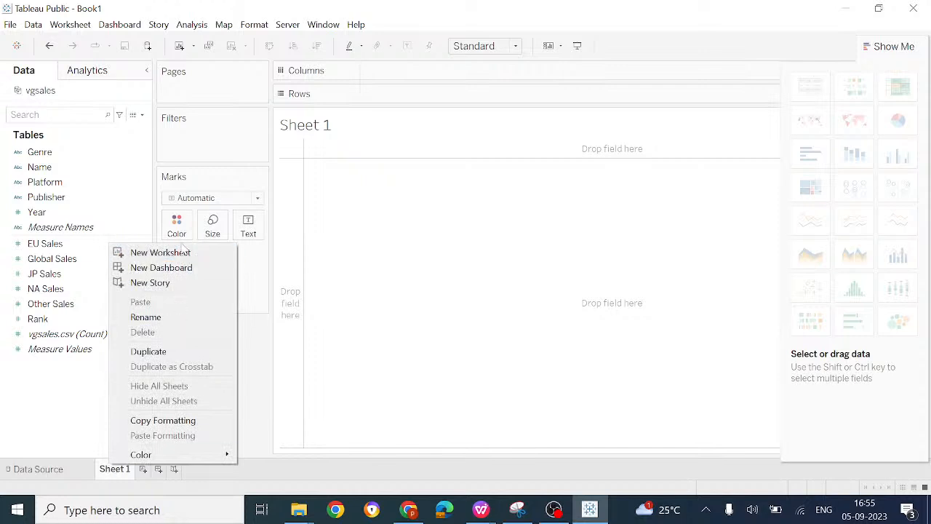
left_click(182, 327)
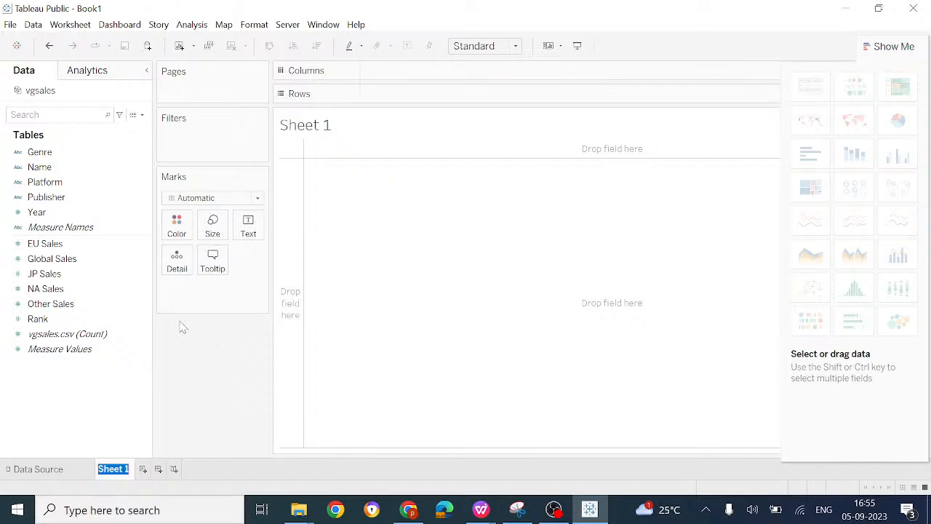
type("graph1")
key("Return")
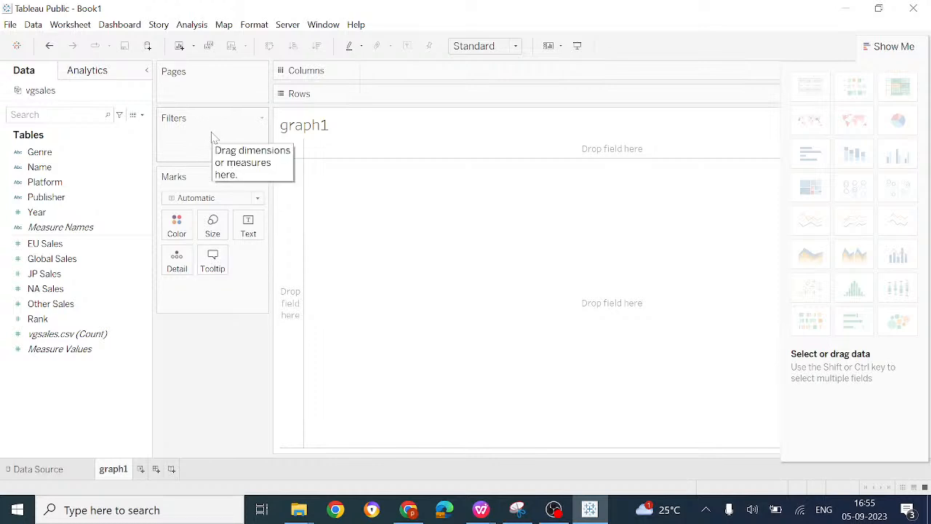
Step: Review the list of mark types, and hide and restore the Show Me chart suggestions
left_click(258, 199)
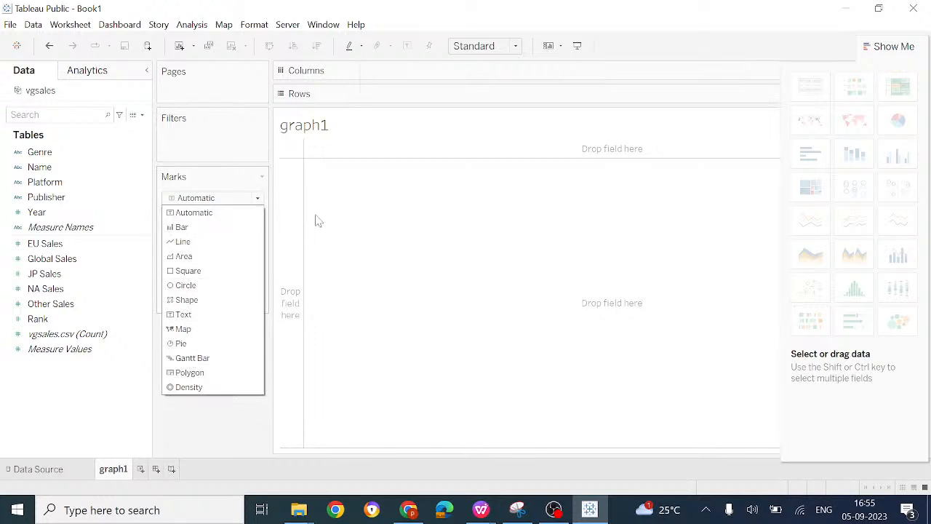
left_click(275, 203)
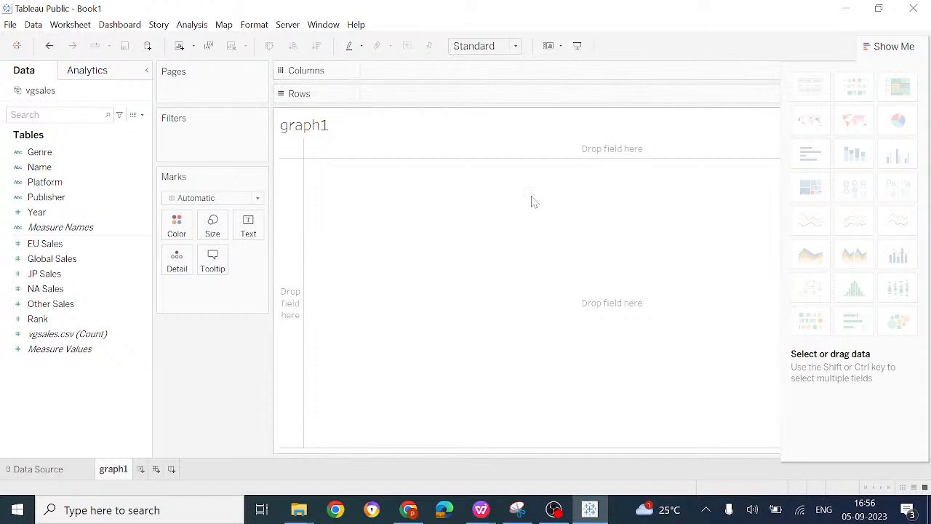
left_click(902, 48)
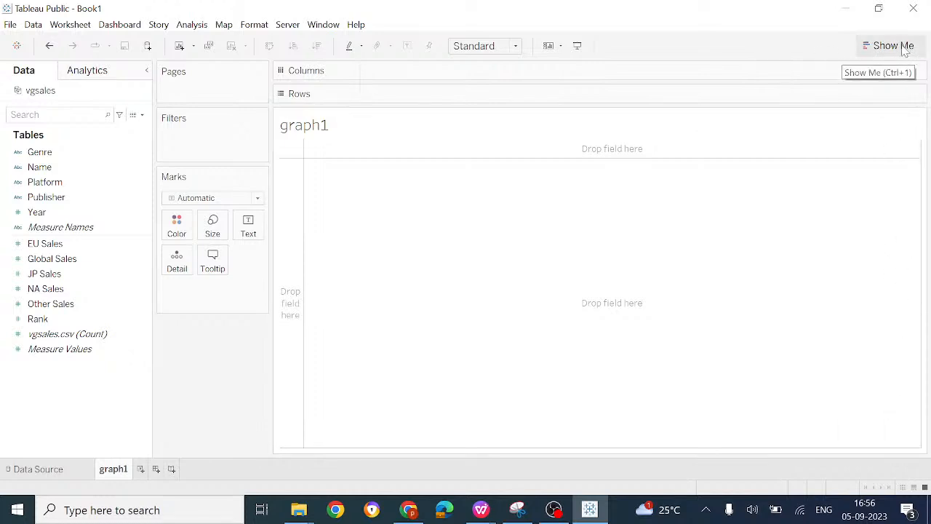
left_click(904, 48)
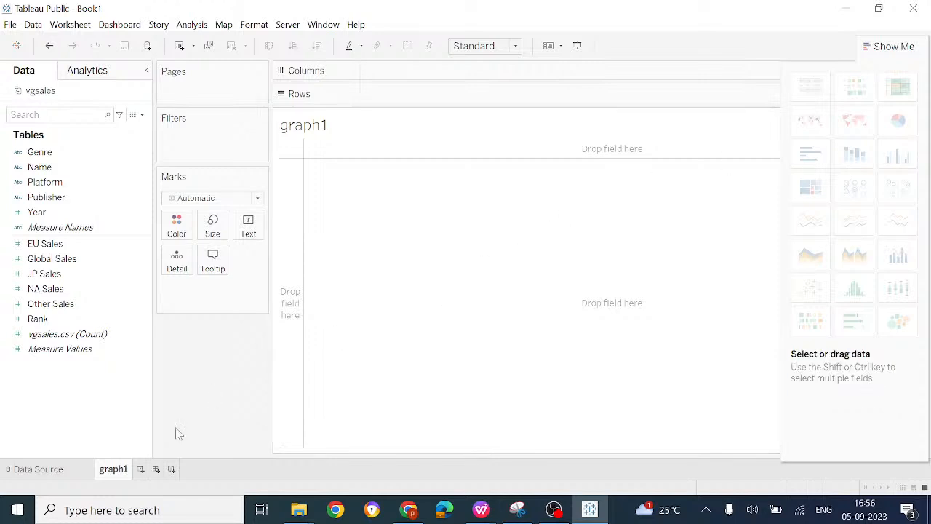
Step: Plot global sales per genre by placing Genre on Columns and Global Sales on Rows
mouse_move(124, 473)
left_click_drag(39, 152, 380, 73)
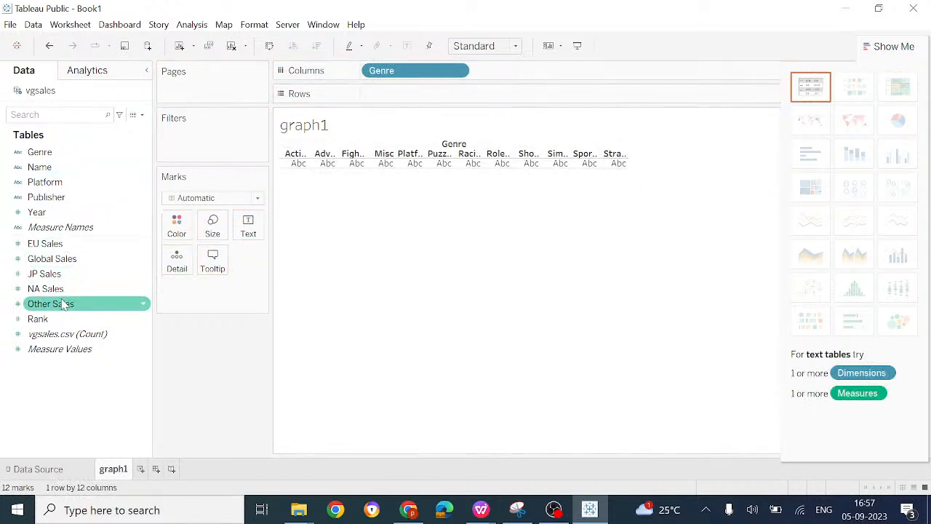
left_click_drag(67, 259, 405, 102)
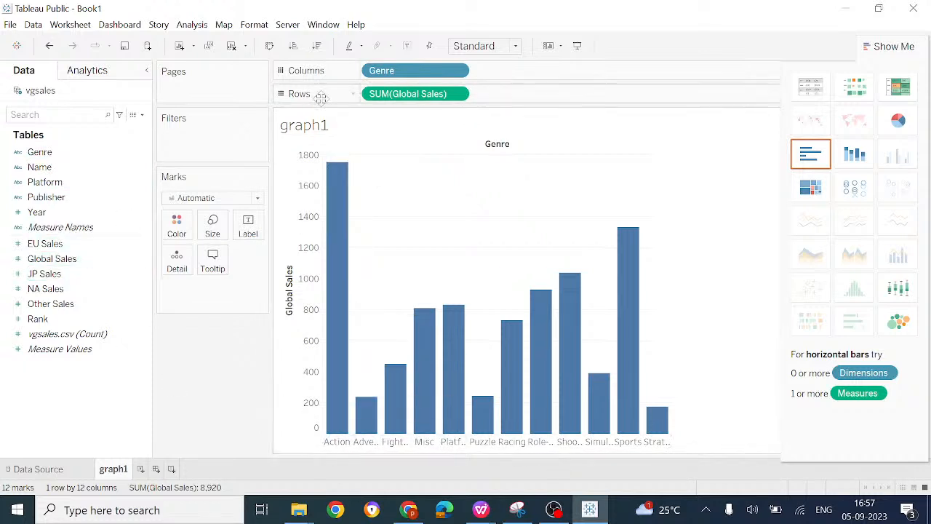
left_click(67, 306)
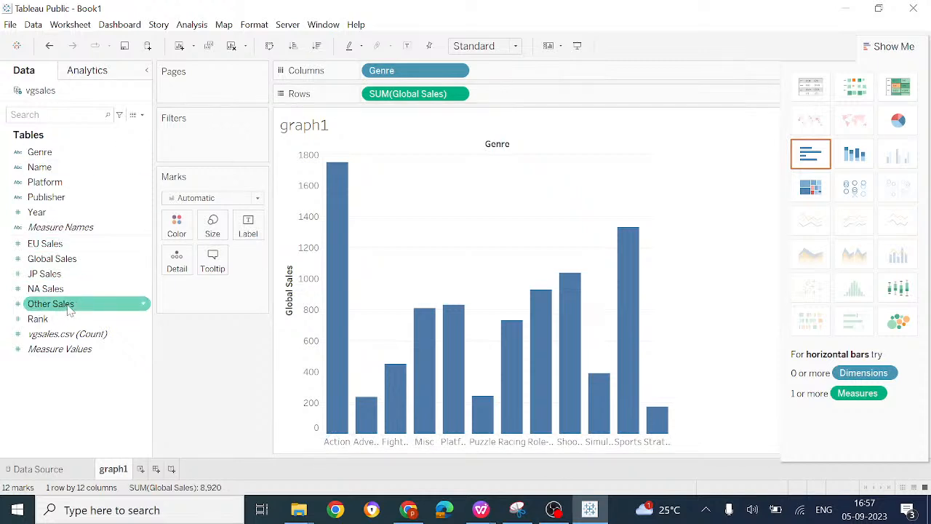
mouse_move(72, 272)
left_mouse_down()
mouse_move(289, 312)
mouse_move(313, 483)
left_mouse_up()
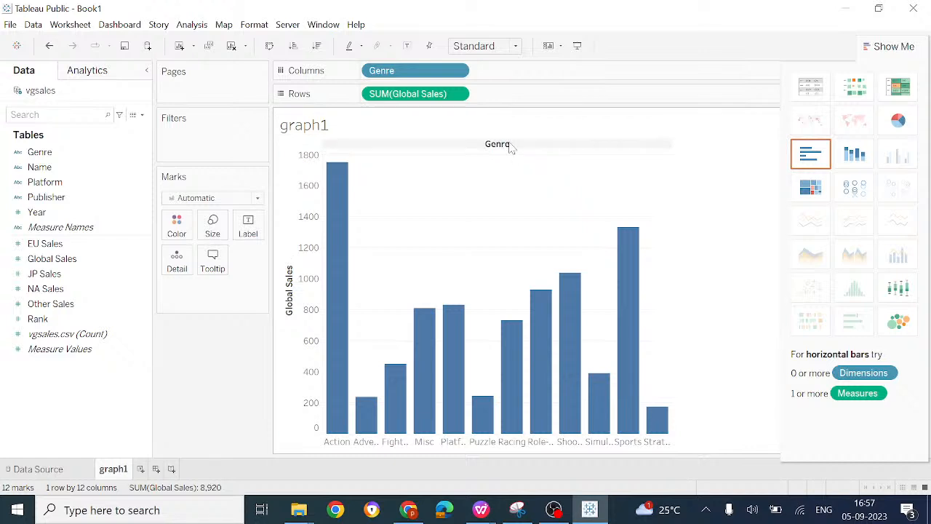
Step: Remove Genre from Columns and SUM(Global Sales) from Rows
right_click(407, 76)
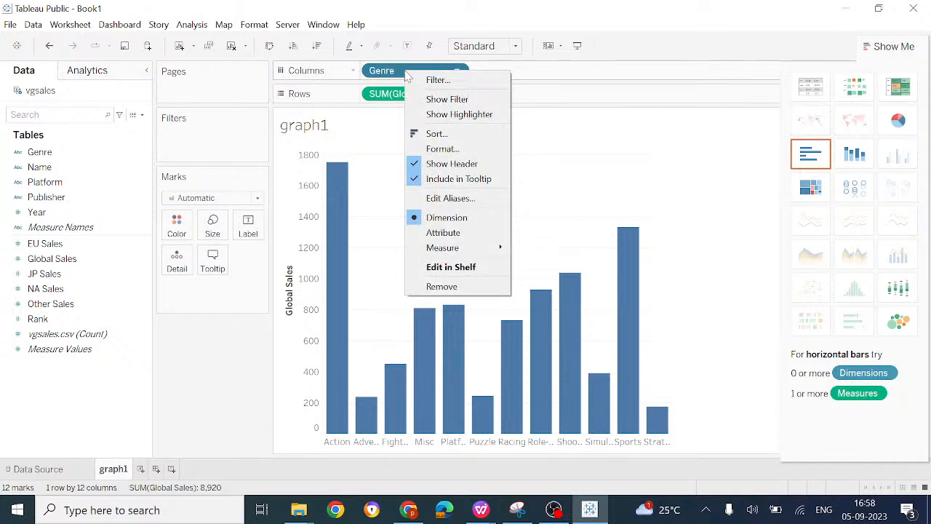
left_click(445, 285)
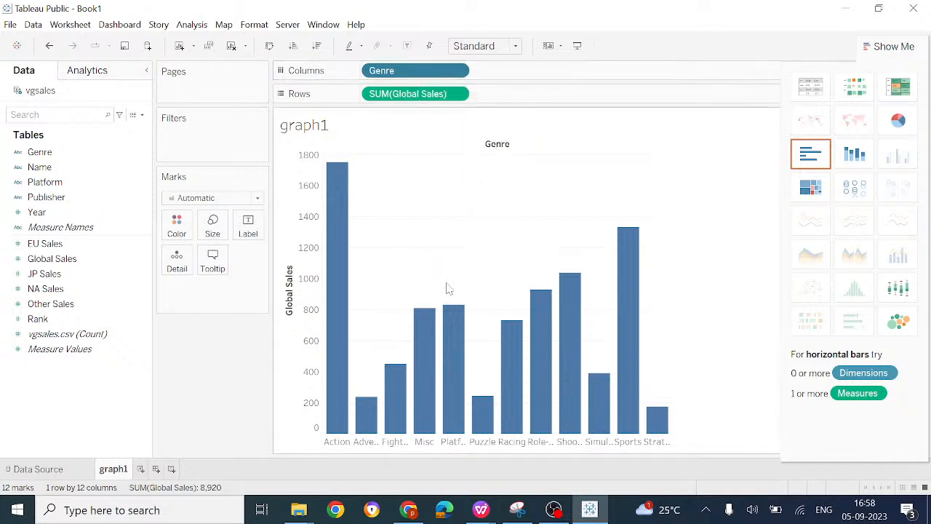
right_click(422, 95)
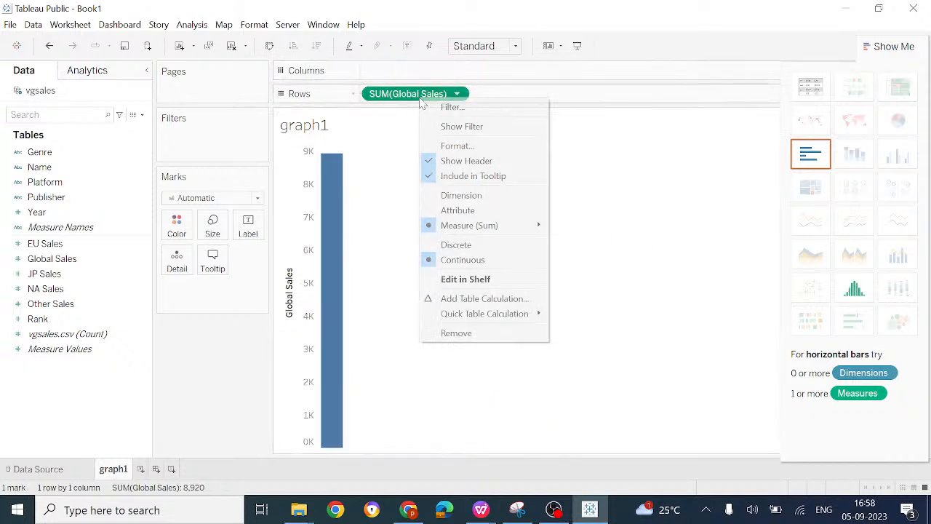
left_click(486, 332)
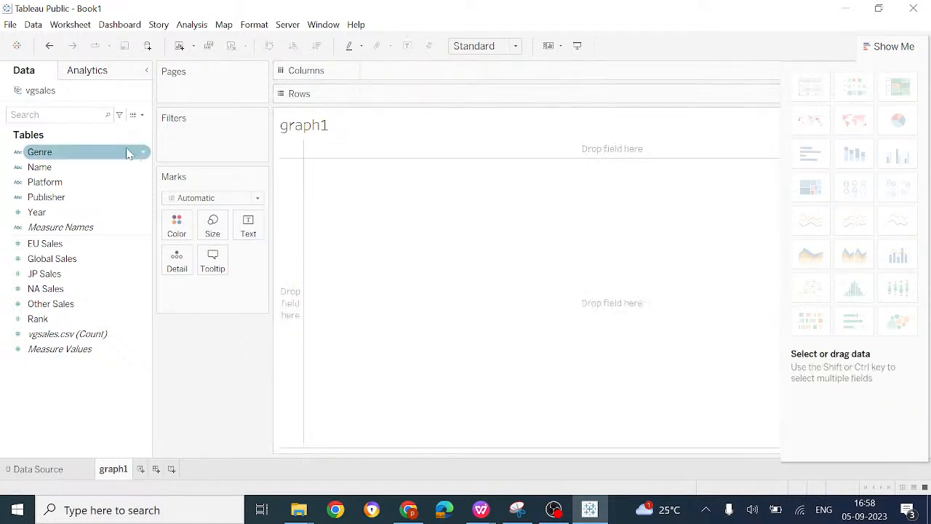
Step: Rebuild the bar chart on the empty graph1 sheet with Genre on Columns and Global Sales on Rows
left_click(78, 153)
left_click_drag(78, 154, 428, 69)
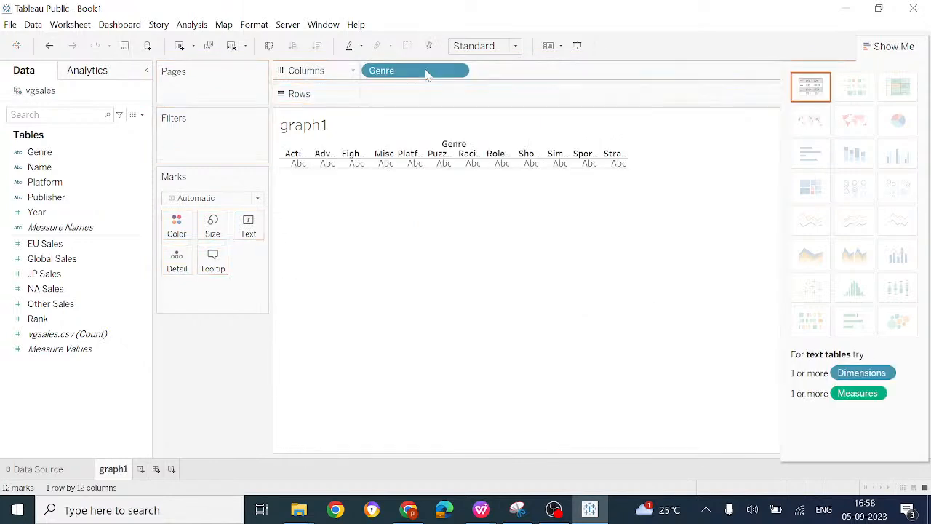
left_click(67, 260)
left_click_drag(67, 260, 411, 96)
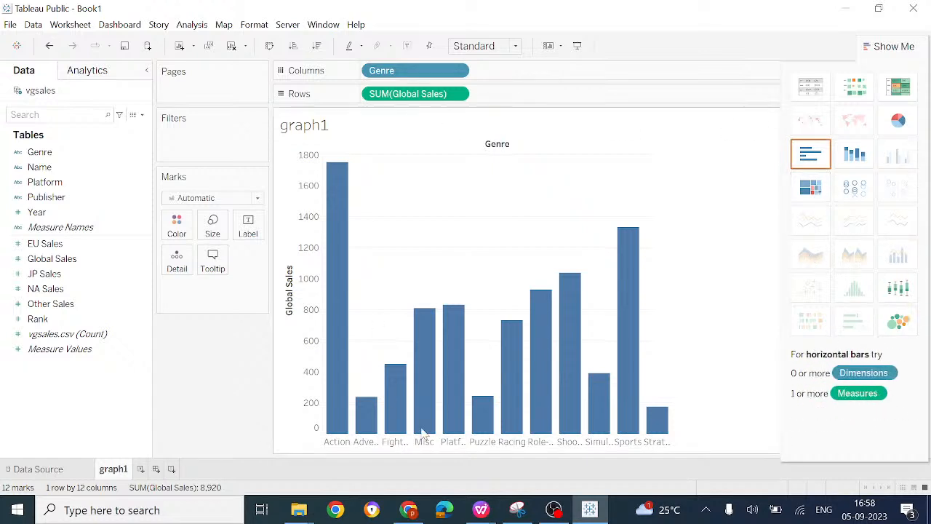
Step: Look through the mark types available for the genre bar chart, leaving it on Automatic
mouse_move(504, 358)
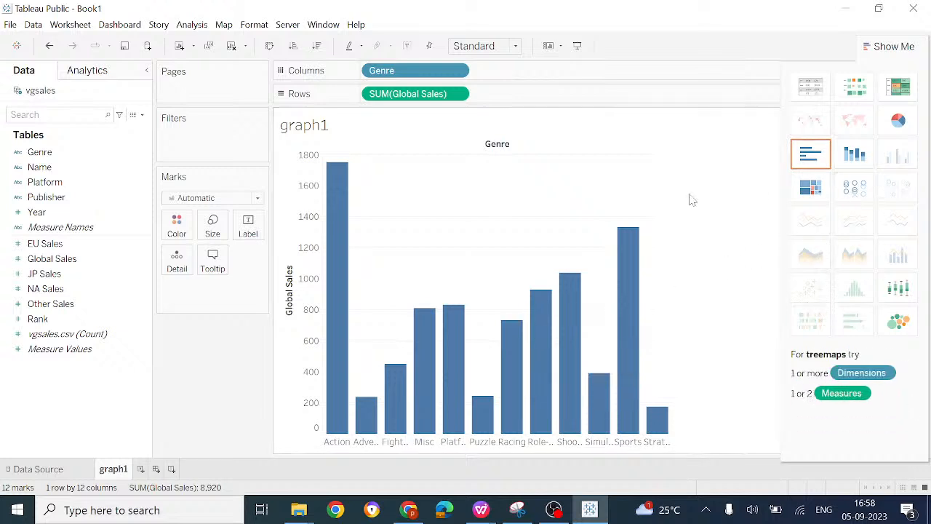
left_click(257, 199)
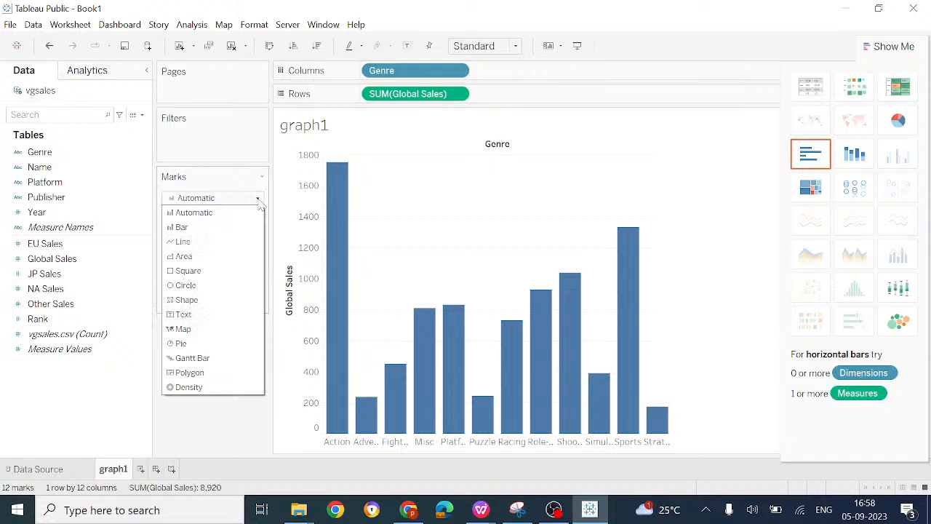
left_click(449, 133)
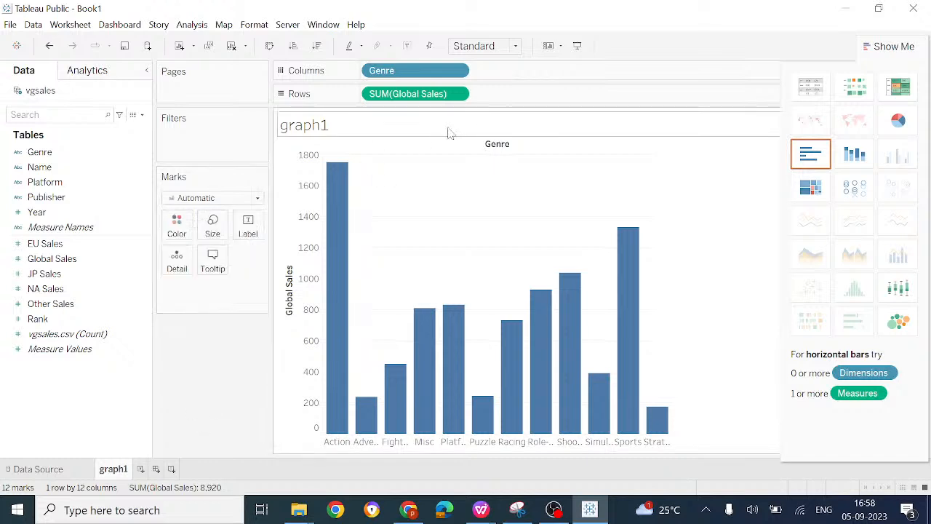
Step: Rename the graph1 worksheet as graph1-bar
right_click(118, 473)
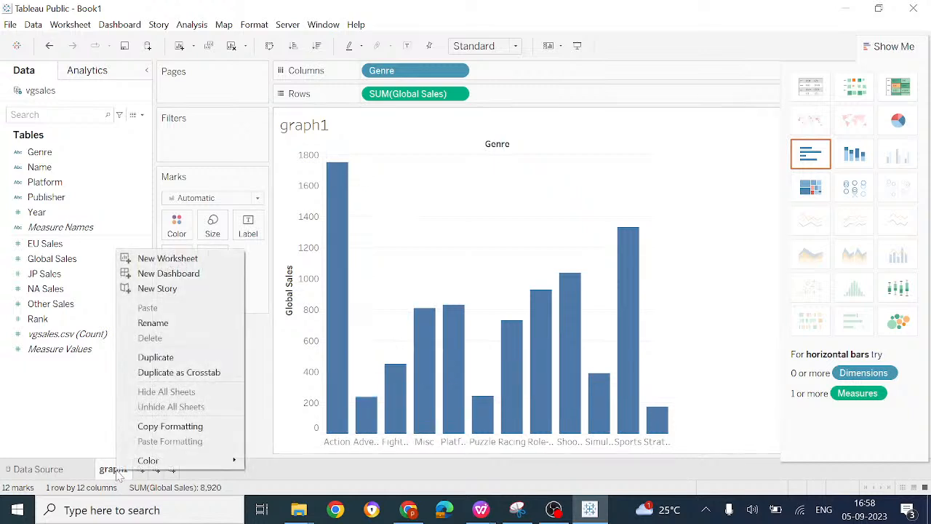
left_click(178, 325)
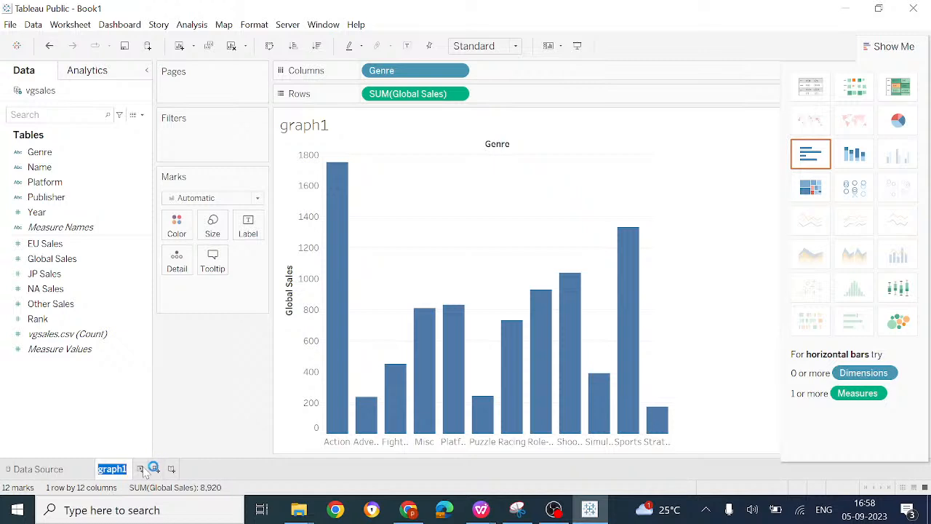
key("Return")
type("-bar")
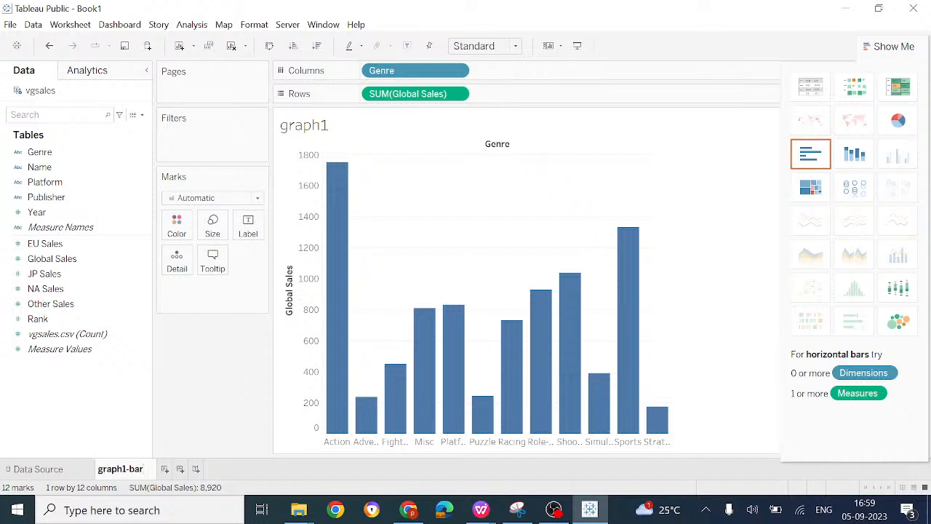
key("Return")
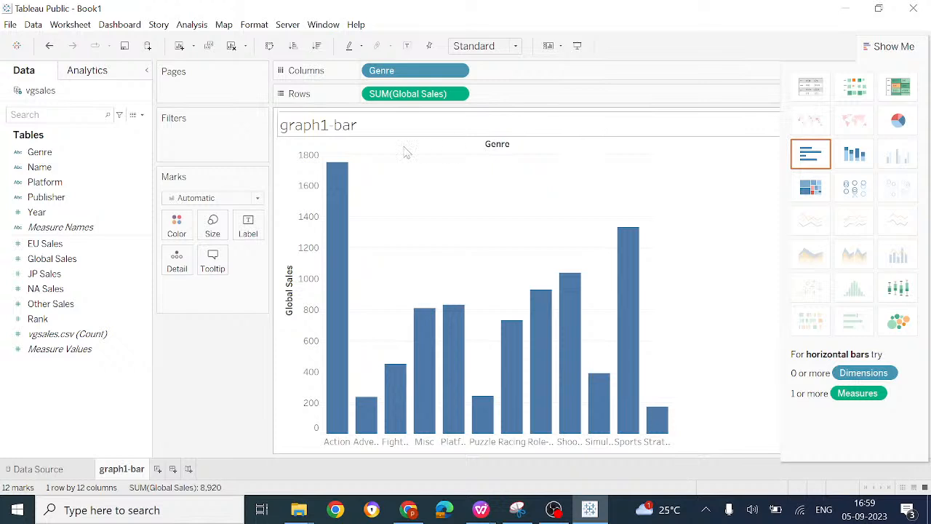
Step: Color the bars red with 84% opacity and check the border color choices, leaving the border on Automatic
left_click(177, 227)
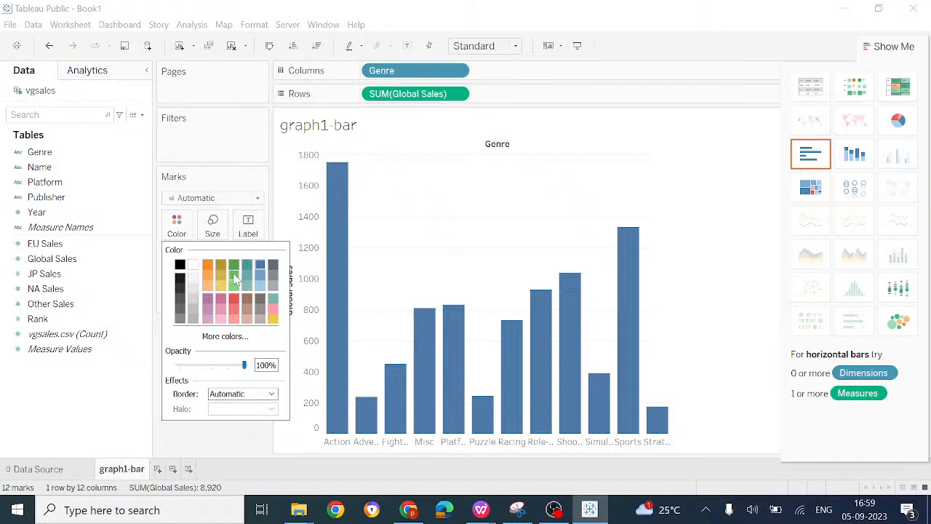
left_click(234, 300)
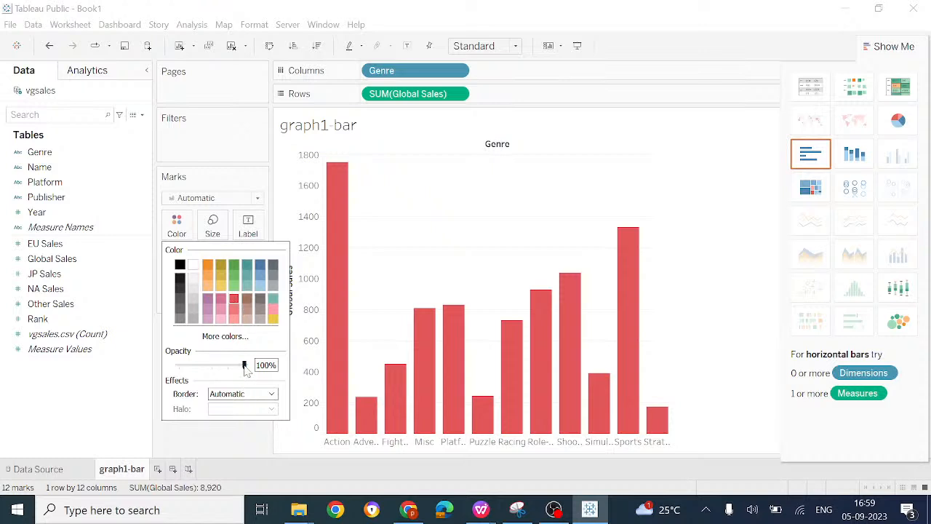
mouse_move(245, 366)
left_mouse_down()
mouse_move(206, 368)
mouse_move(235, 366)
left_mouse_up()
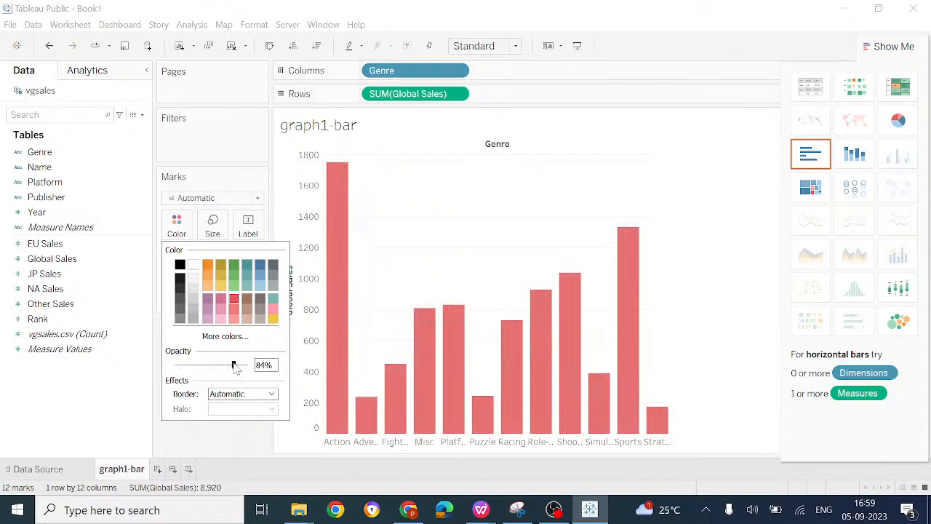
left_click(271, 394)
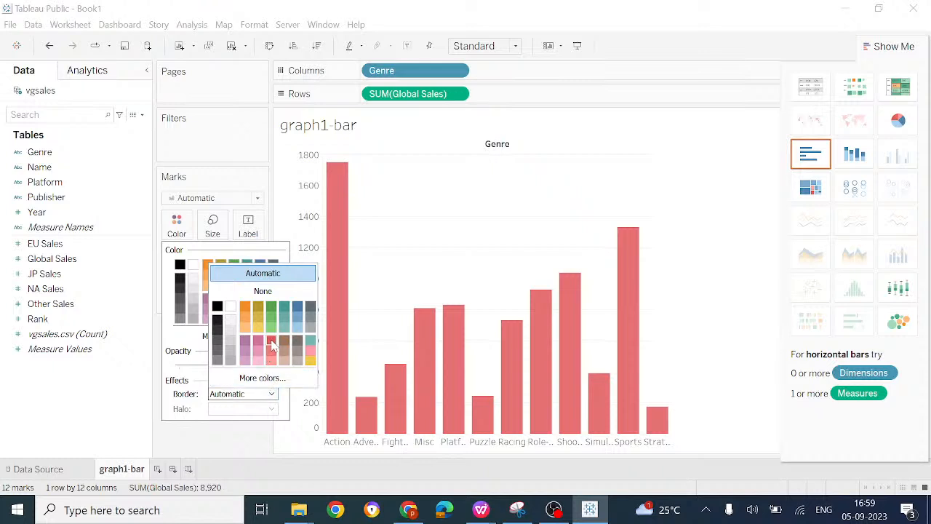
left_click(395, 283)
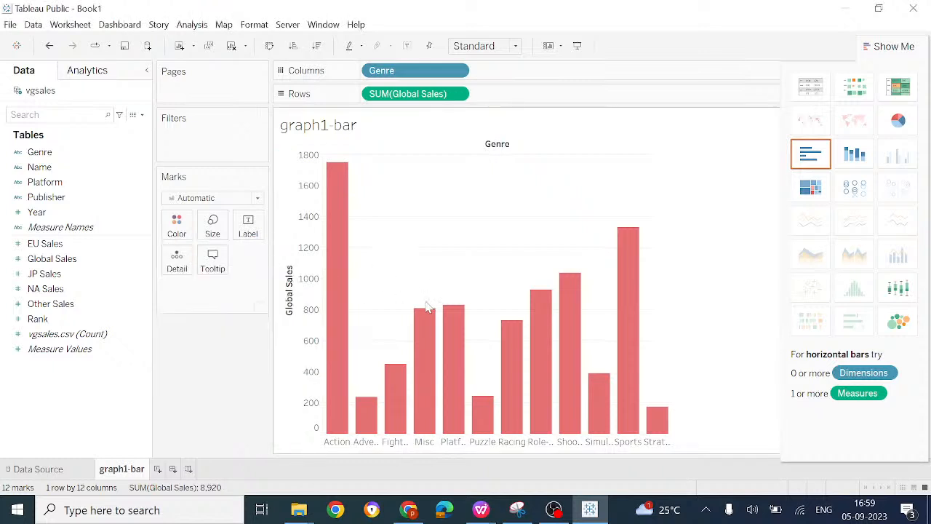
Step: Try narrower bars in the genre chart and widen them back to about their former width
left_click(192, 228)
left_click(205, 232)
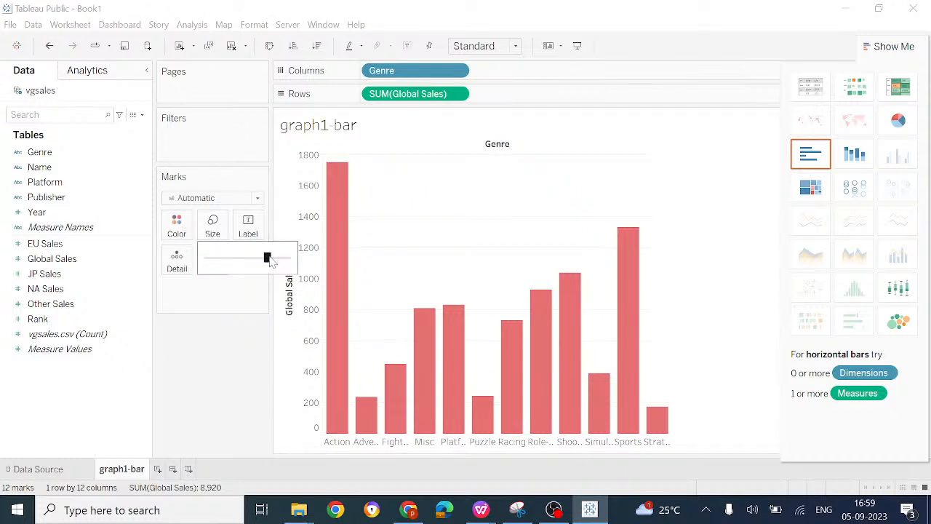
left_click_drag(269, 259, 238, 259)
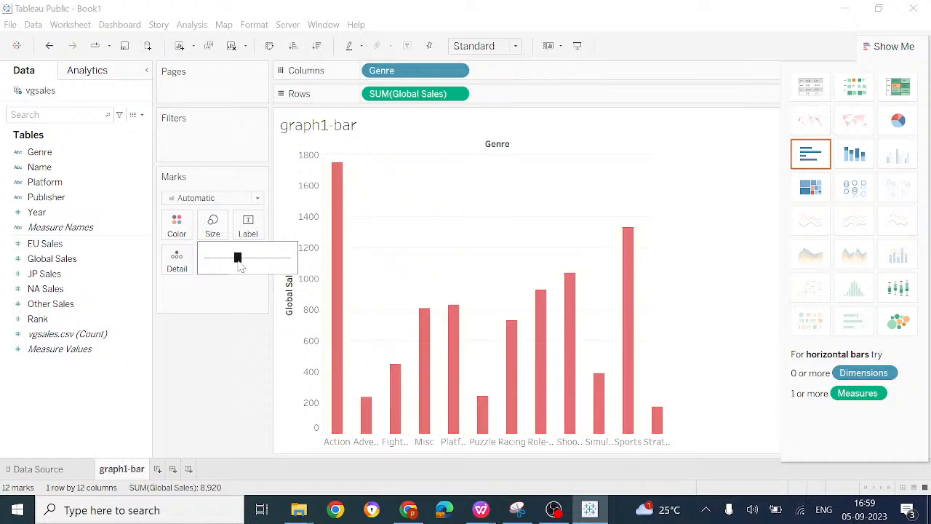
left_click_drag(239, 261, 266, 266)
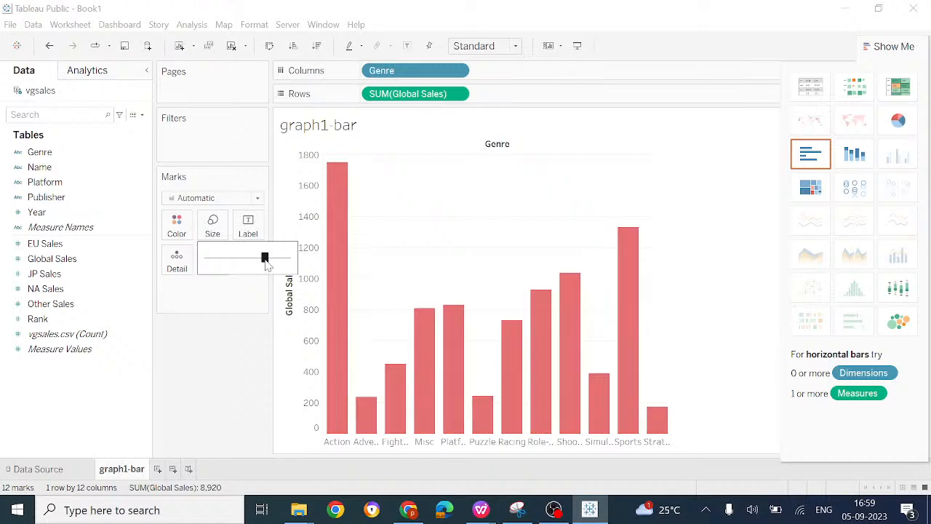
Step: Examine the label options for the bars, leaving mark labels off
left_click(249, 232)
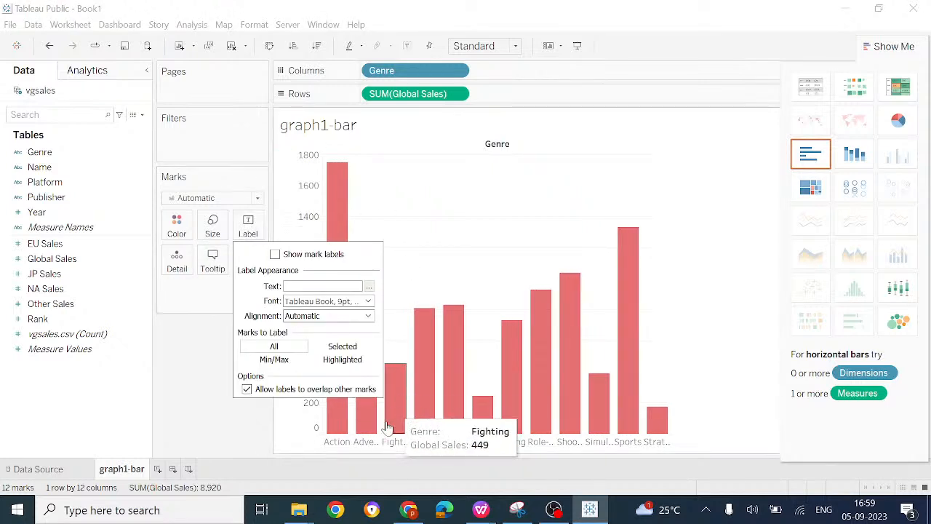
left_click(805, 437)
mouse_move(638, 237)
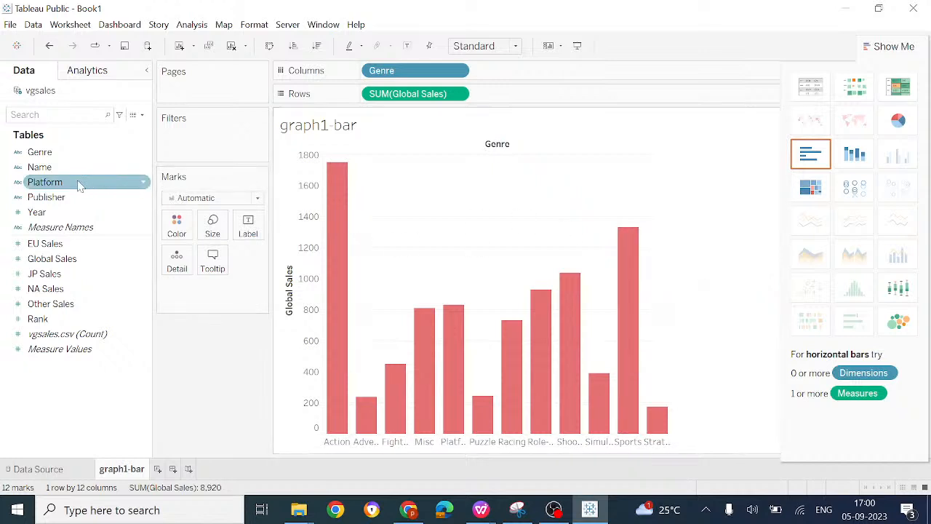
left_click_drag(67, 262, 203, 293)
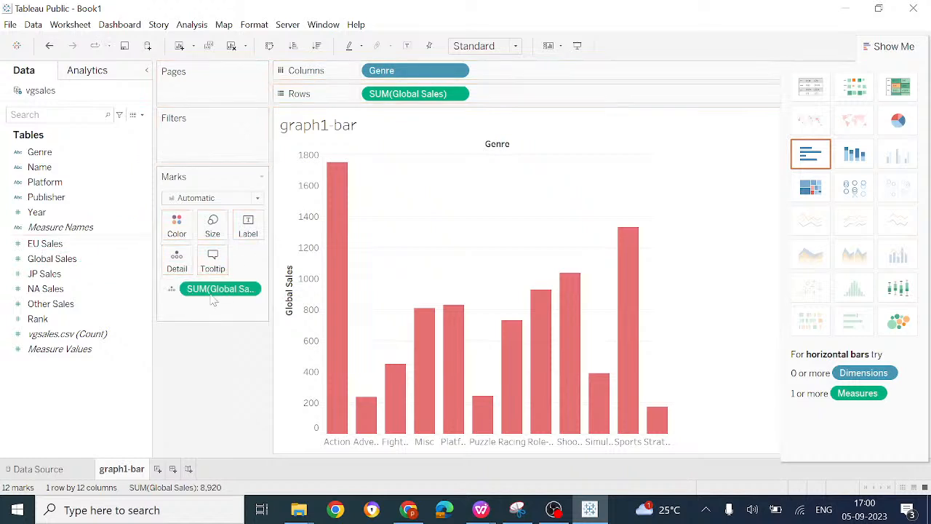
right_click(219, 289)
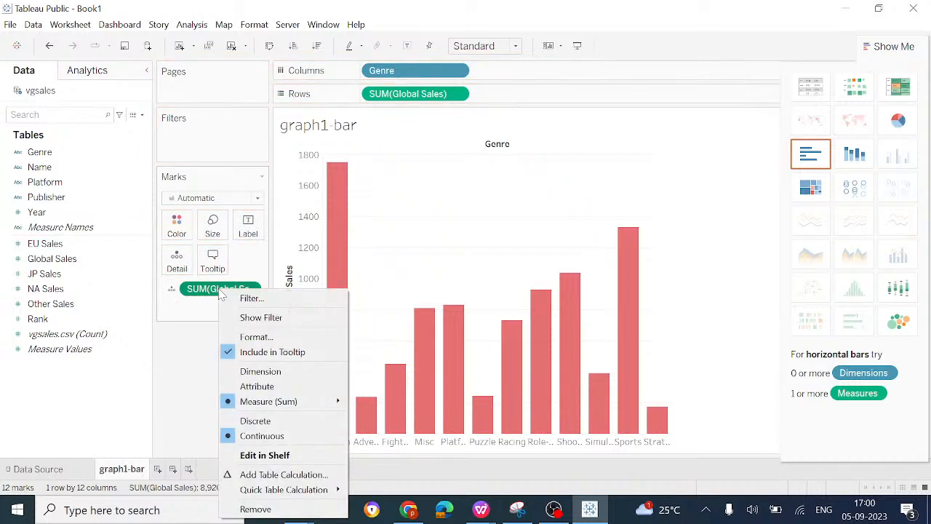
left_click(259, 510)
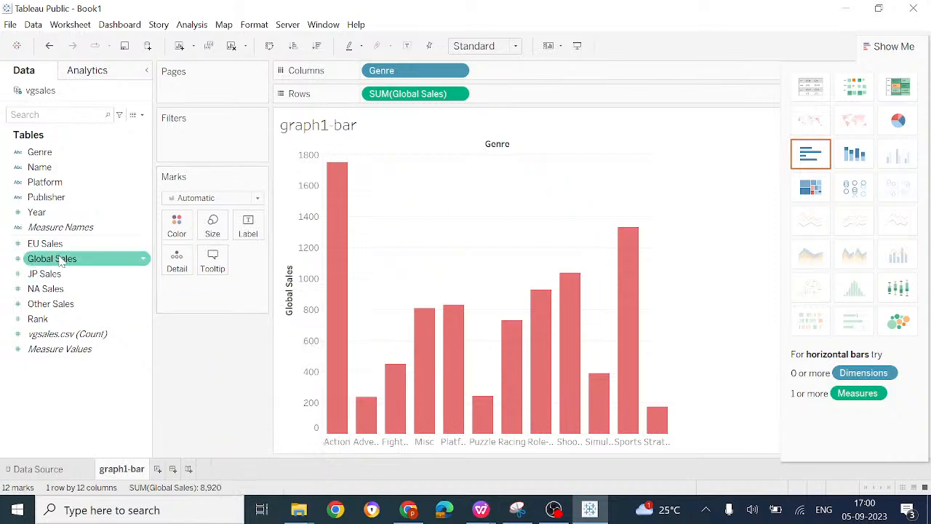
Step: Add Global Sales to the marks as a label so each bar shows its sales total
left_click_drag(61, 262, 193, 295)
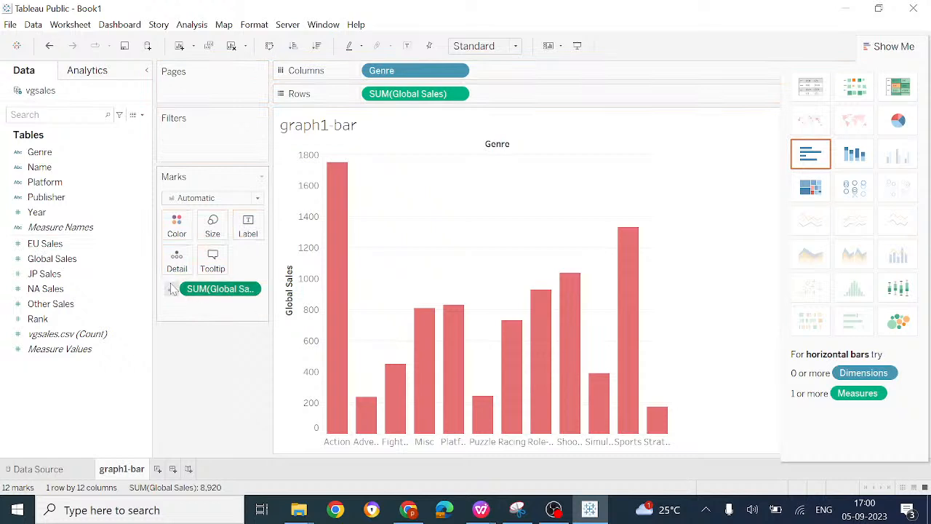
left_click(172, 290)
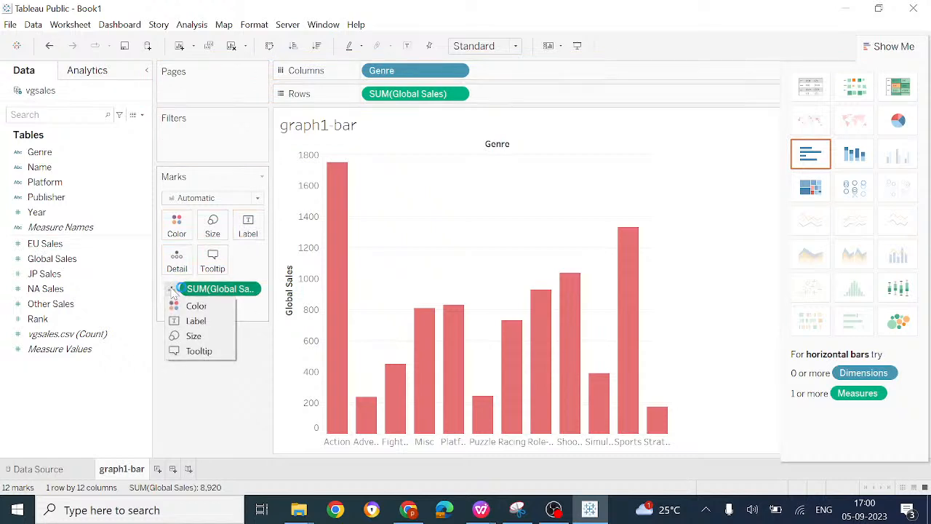
left_click(201, 322)
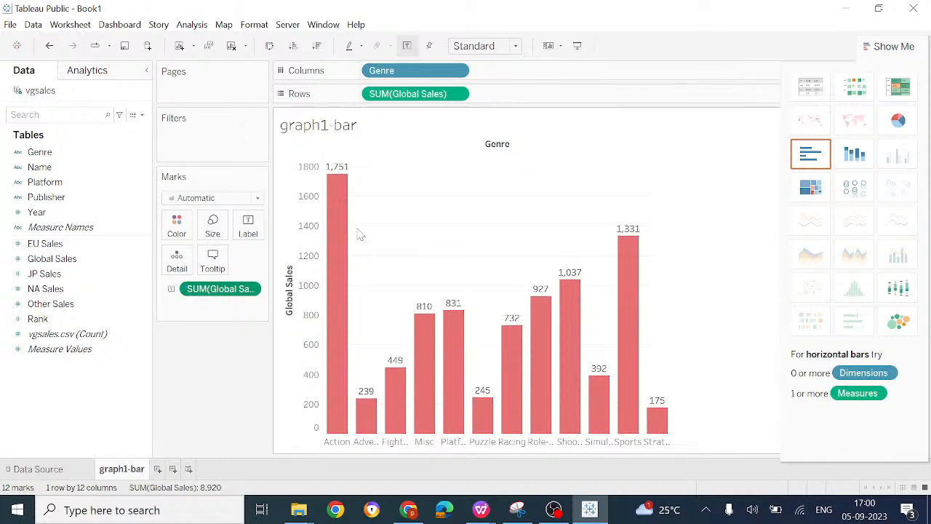
Step: Add Genre to the marks as a second label on the bars
left_click_drag(40, 152, 188, 311)
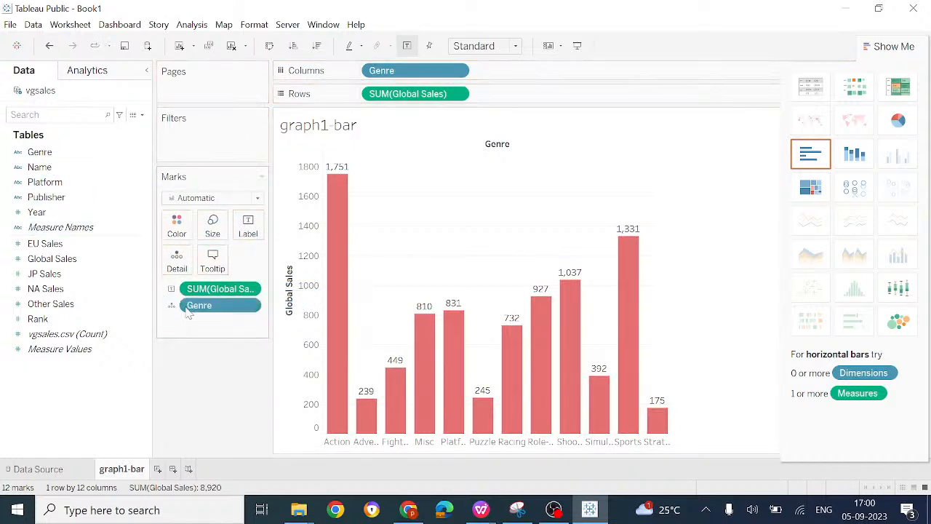
left_click(172, 305)
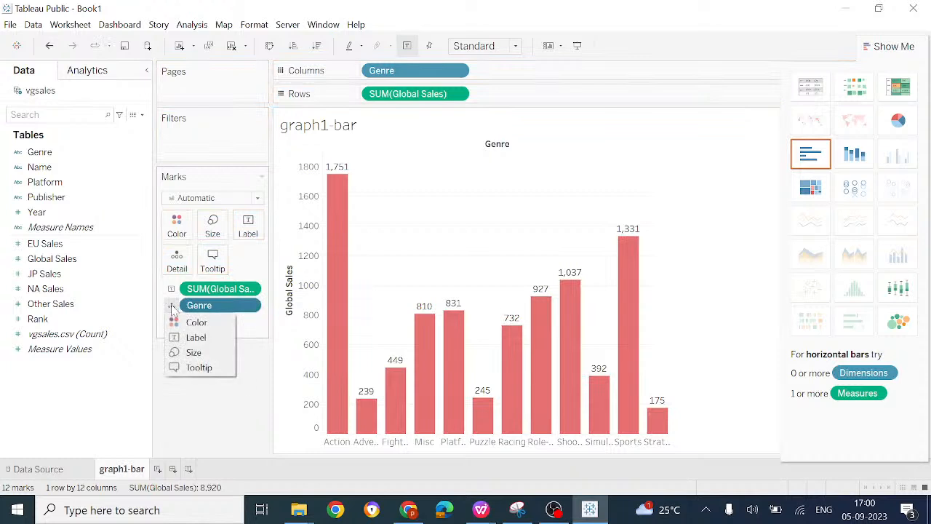
left_click(195, 338)
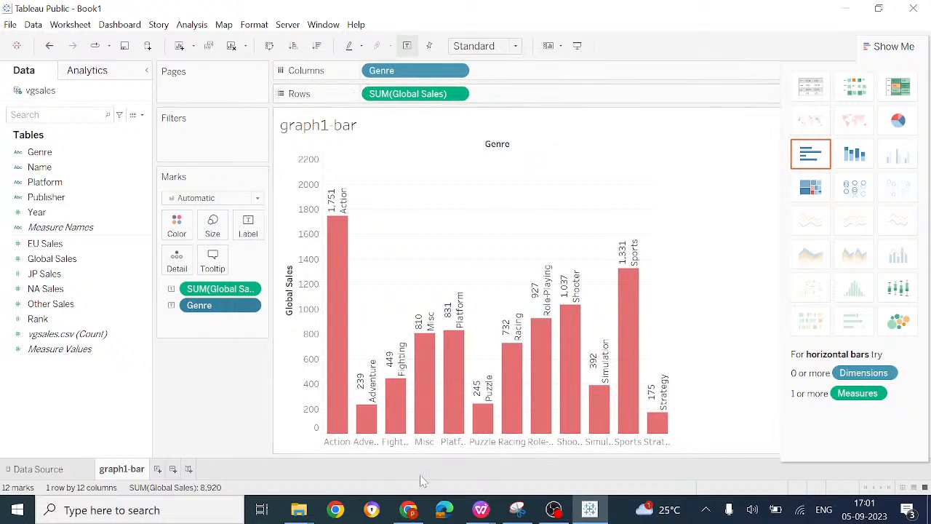
Step: Switch to YouTube Studio in Chrome to read the live stream's chat messages, and check the stream in OBS
left_click(408, 510)
left_click(368, 12)
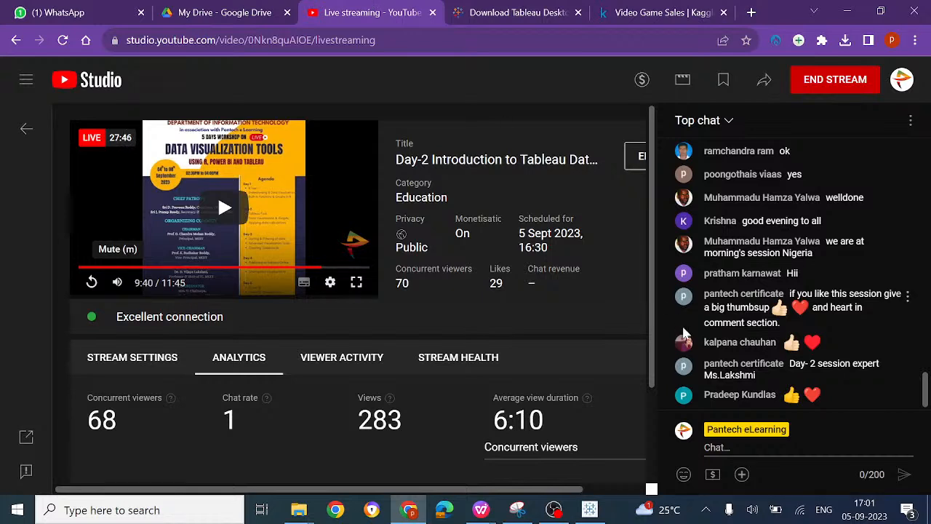
scroll(786, 277, "up", 5)
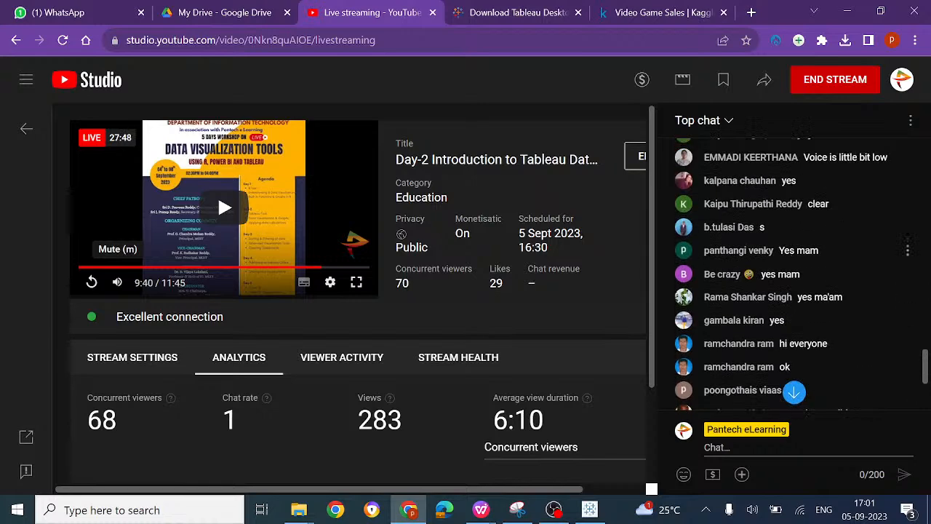
scroll(793, 253, "up", 3)
scroll(793, 255, "down", 1)
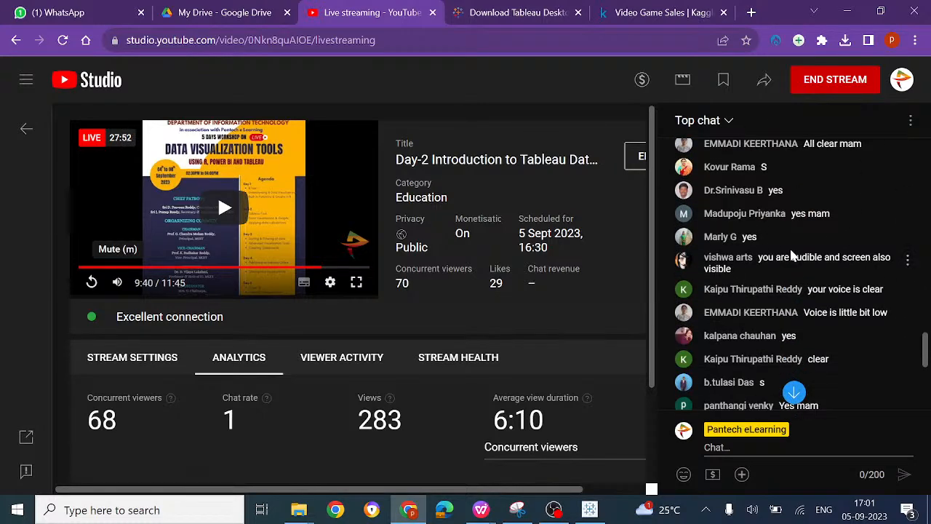
scroll(793, 255, "down", 2)
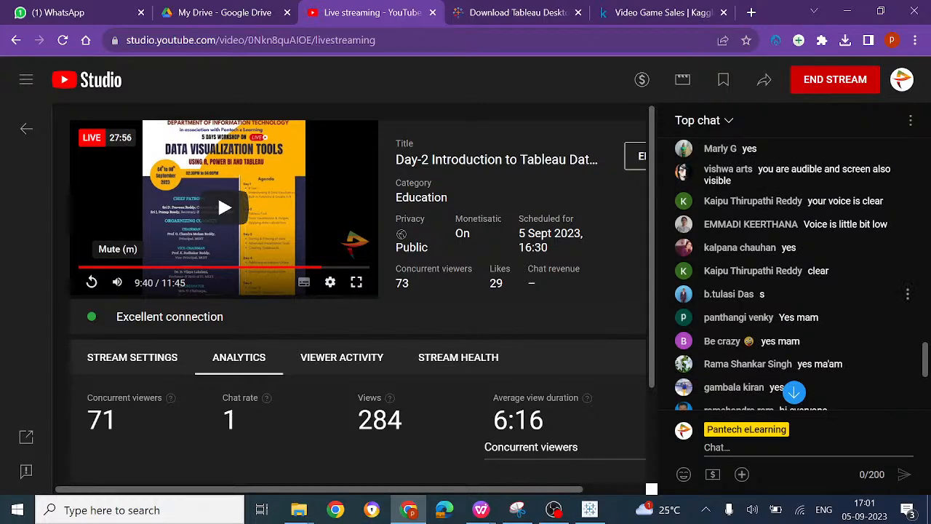
scroll(793, 335, "down", 3)
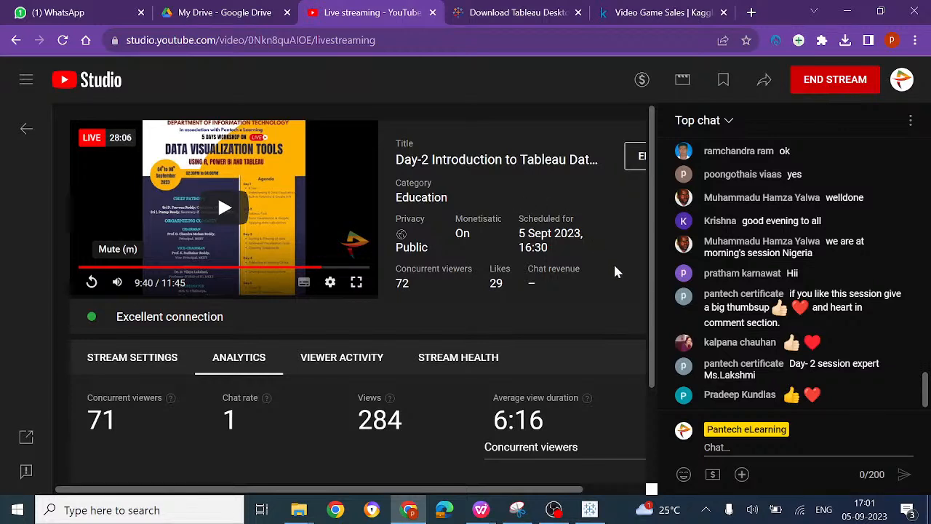
left_click(553, 512)
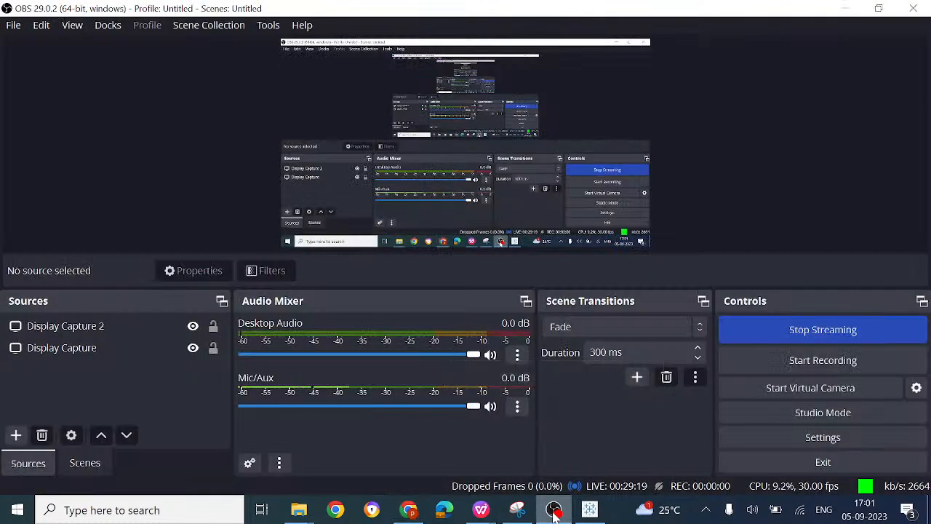
Step: Switch back to Tableau Public and set the mark type of the genre chart to Bar
left_click(601, 513)
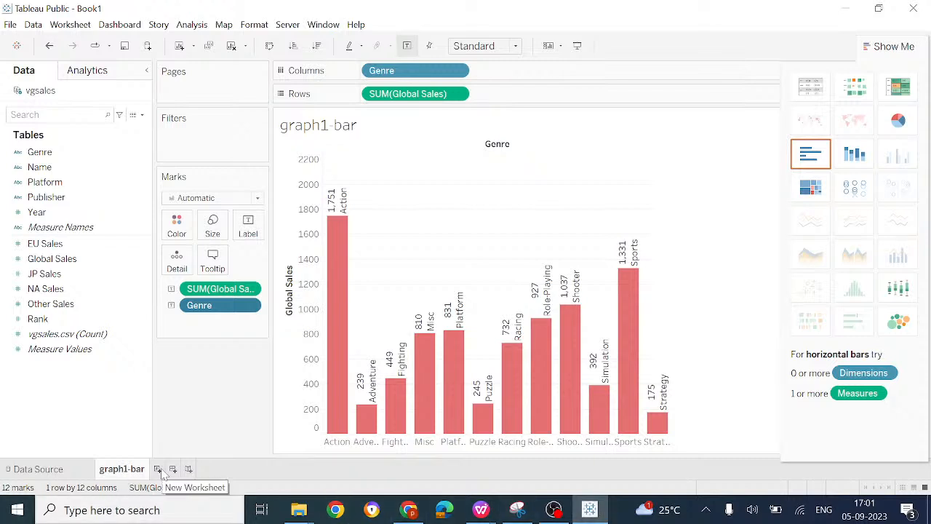
left_click(257, 199)
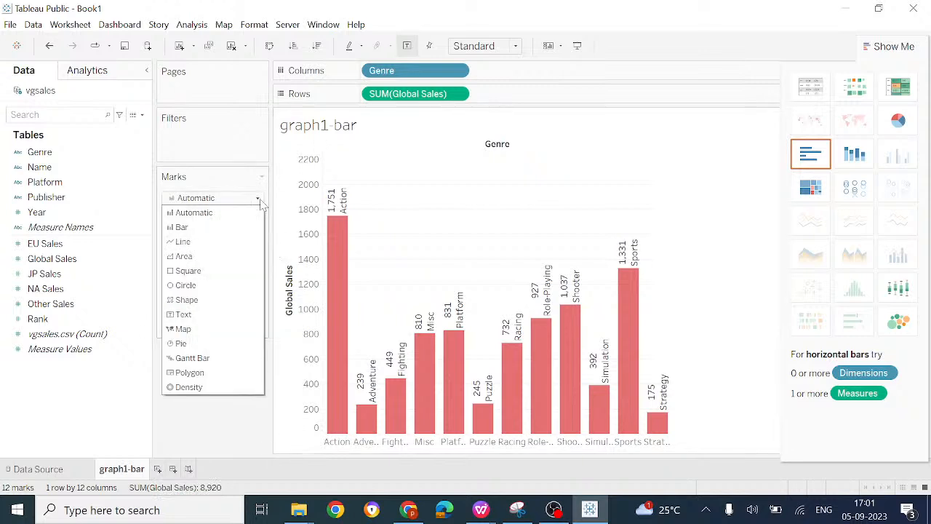
left_click(207, 230)
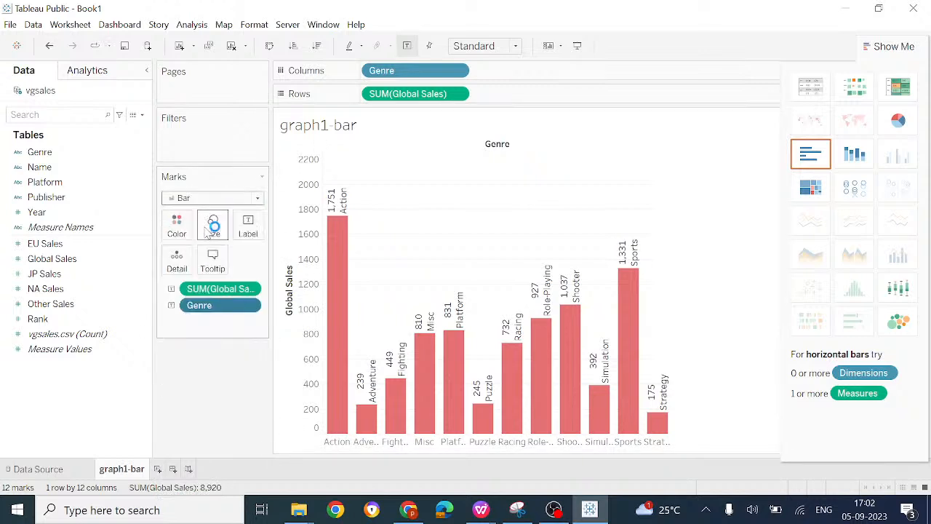
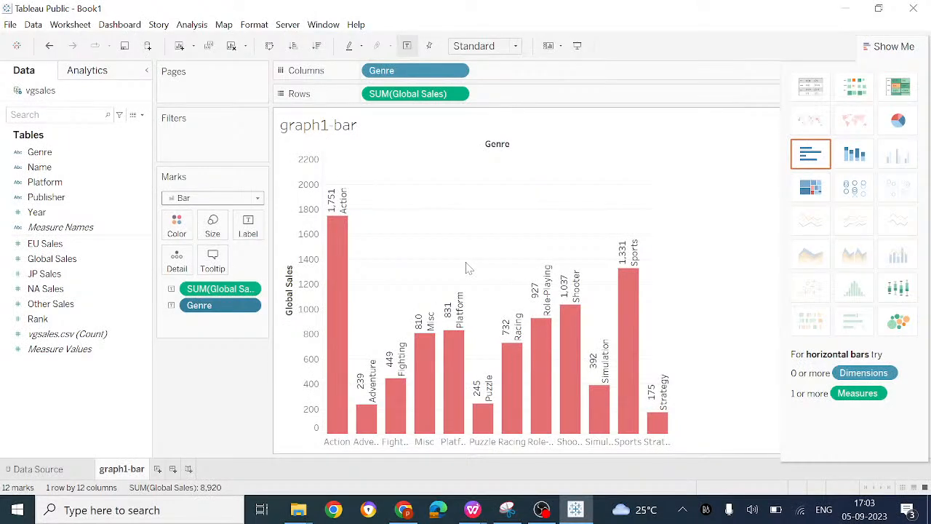
Step: Create a new worksheet and place Genre on Columns and Global Sales on Rows
left_click(158, 470)
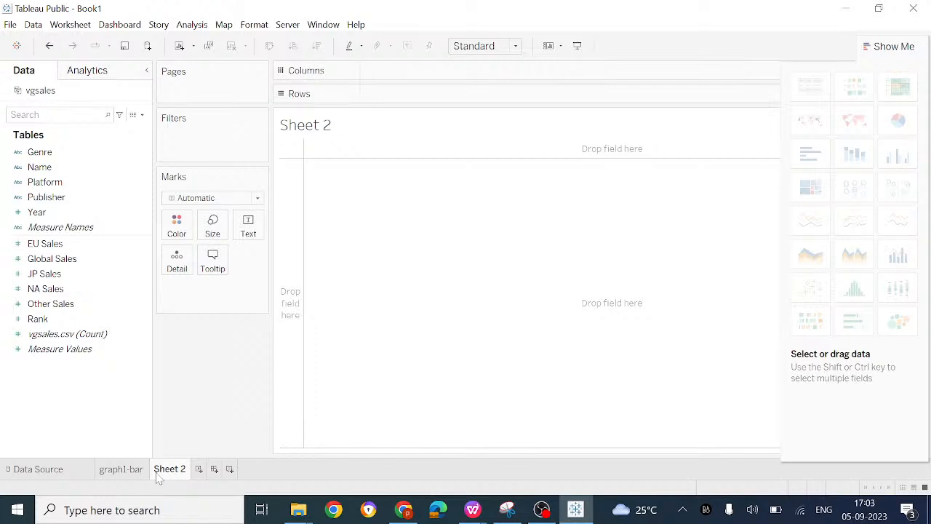
mouse_move(125, 476)
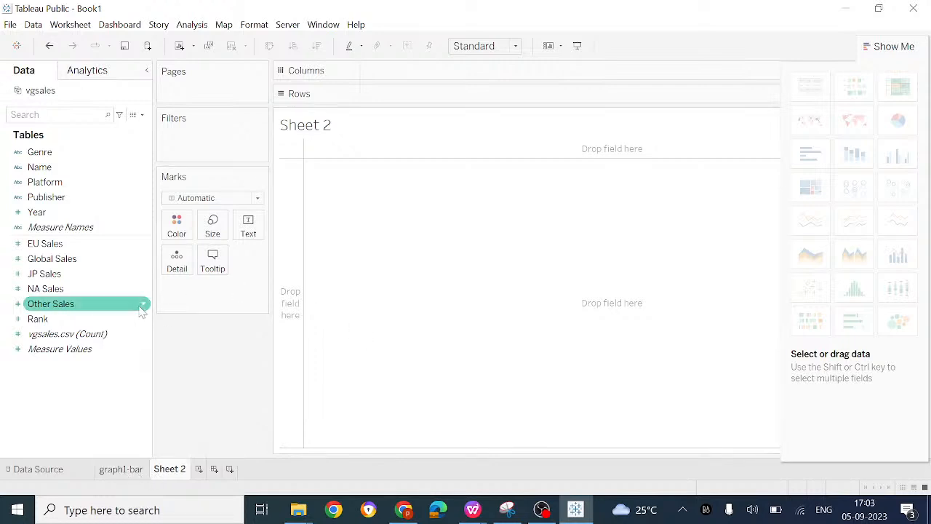
left_click_drag(51, 153, 426, 75)
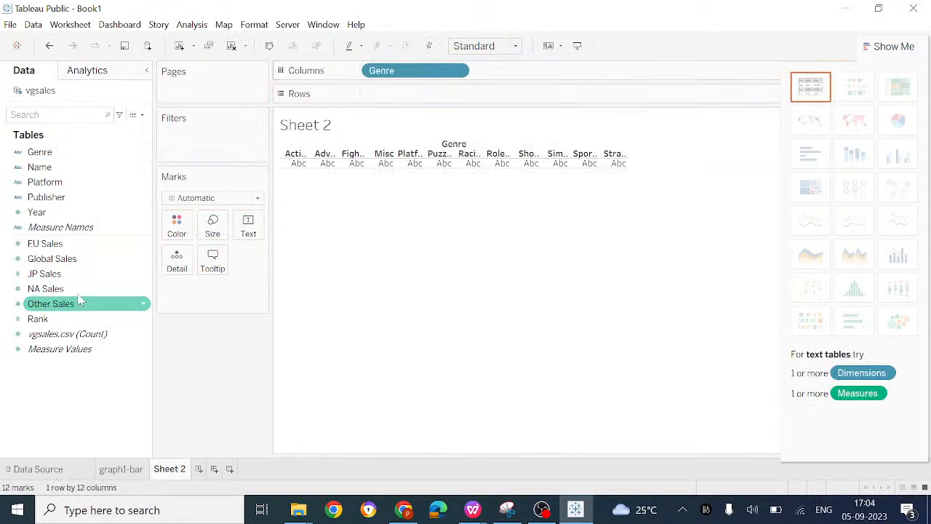
left_click_drag(72, 261, 415, 114)
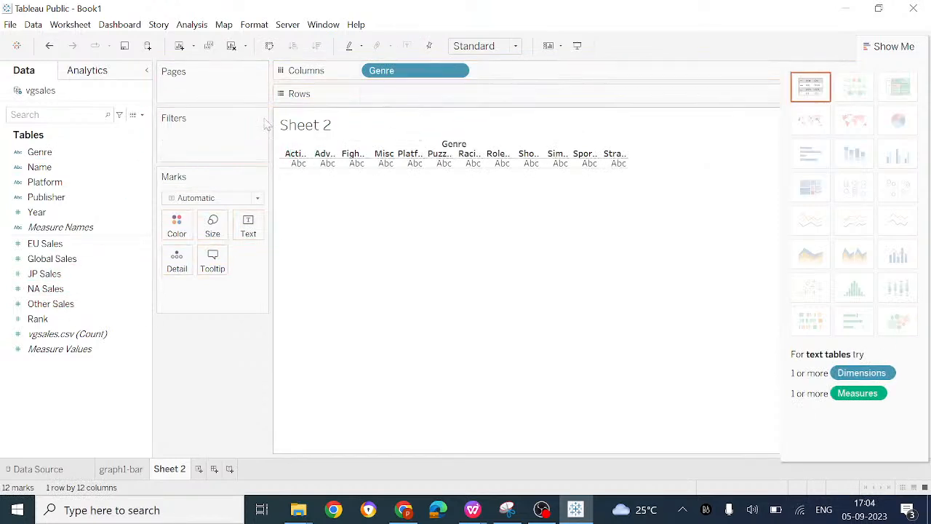
left_click(69, 263)
left_click_drag(69, 263, 421, 97)
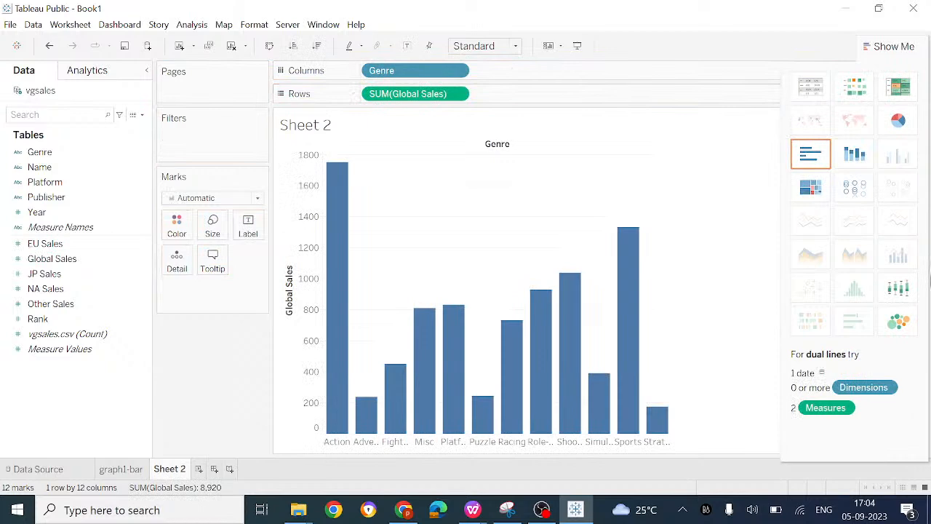
Step: Add Year to Columns after Genre
left_click(76, 169)
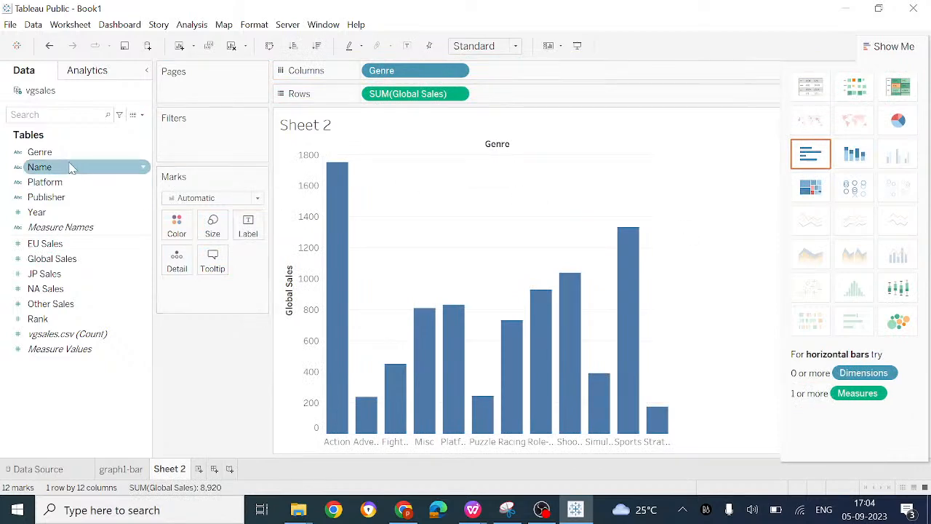
left_click(66, 206)
left_click(69, 212)
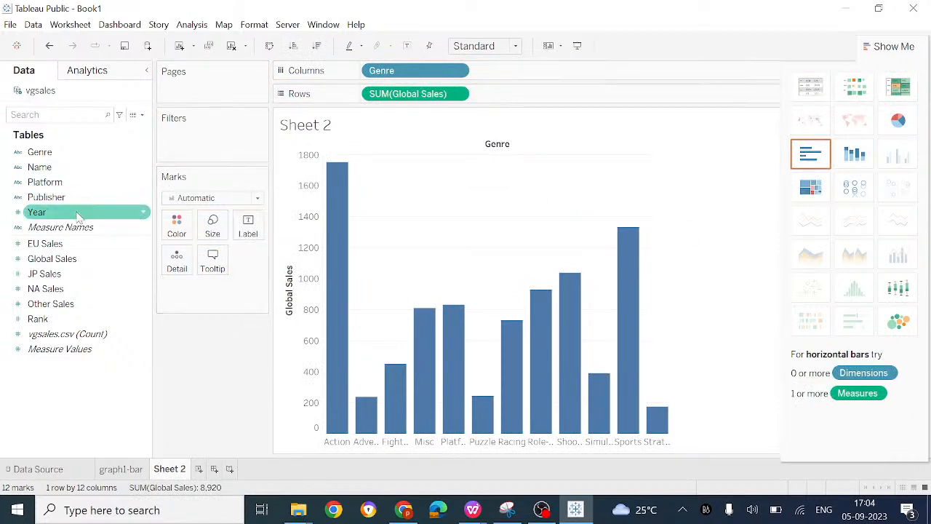
left_click_drag(63, 214, 511, 76)
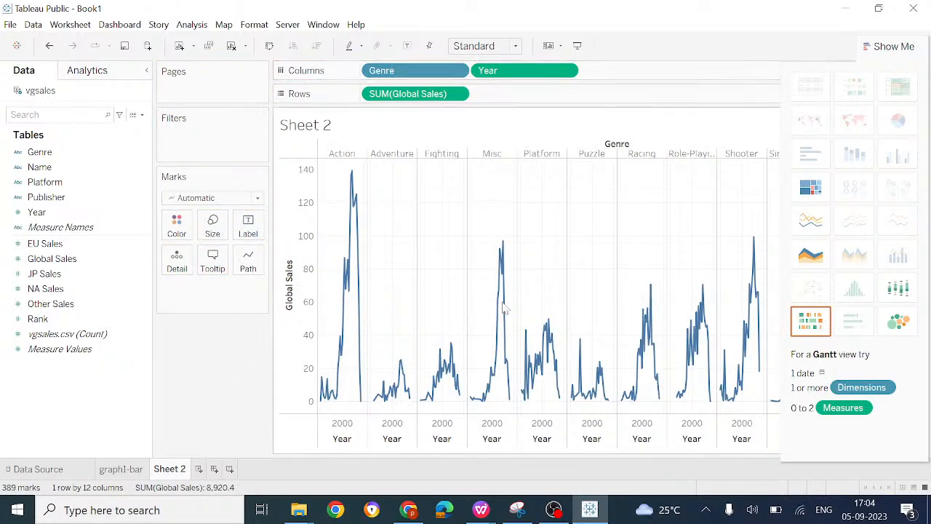
Step: Convert the view to a continuous line chart, trying the area chart briefly before returning to lines
mouse_move(494, 371)
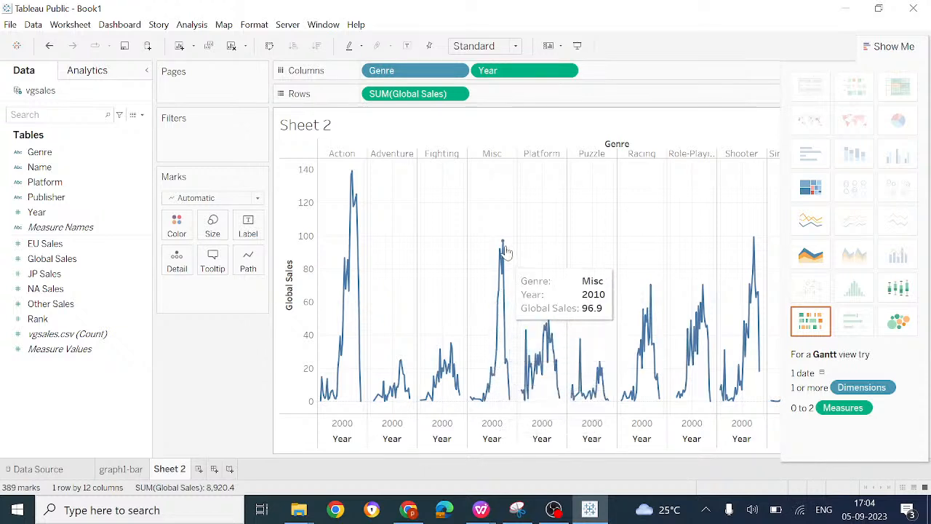
left_click(813, 223)
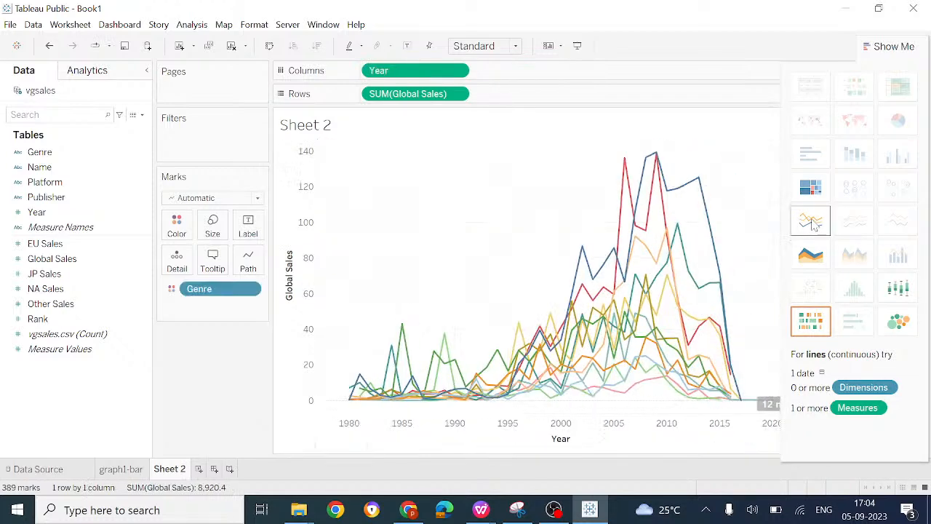
left_click(825, 264)
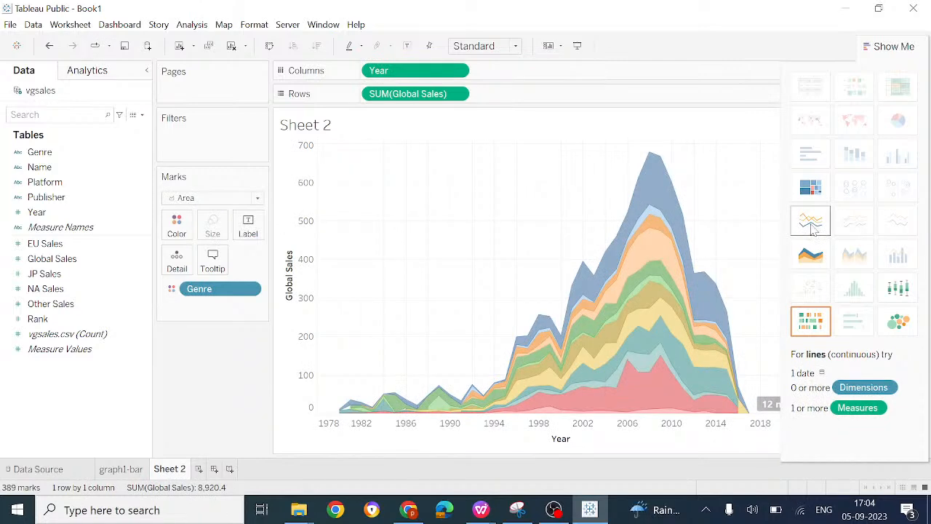
left_click(814, 228)
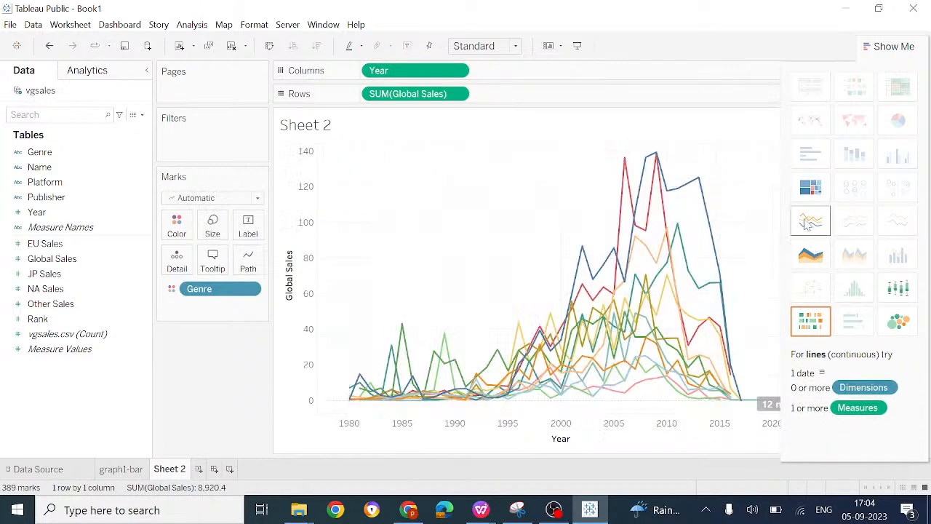
Step: Rename the Sheet 2 worksheet as graph2-line
right_click(181, 472)
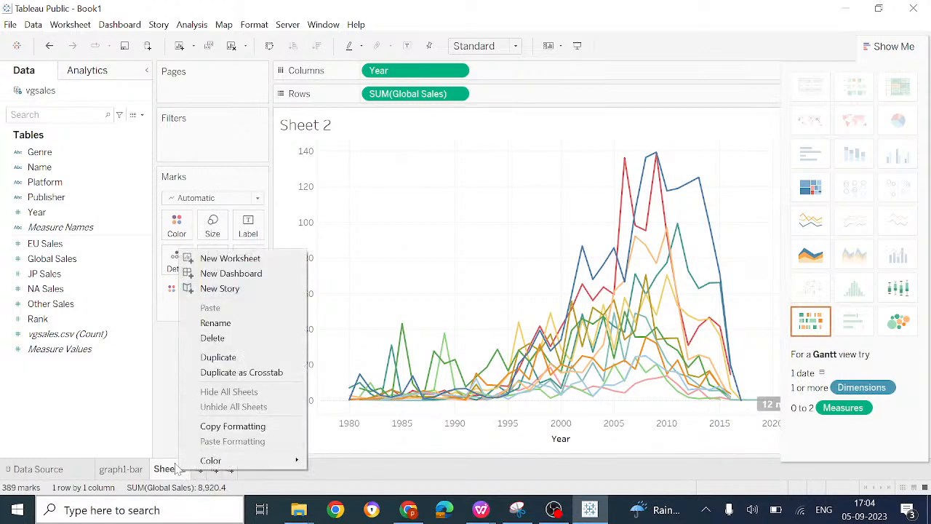
left_click(169, 472)
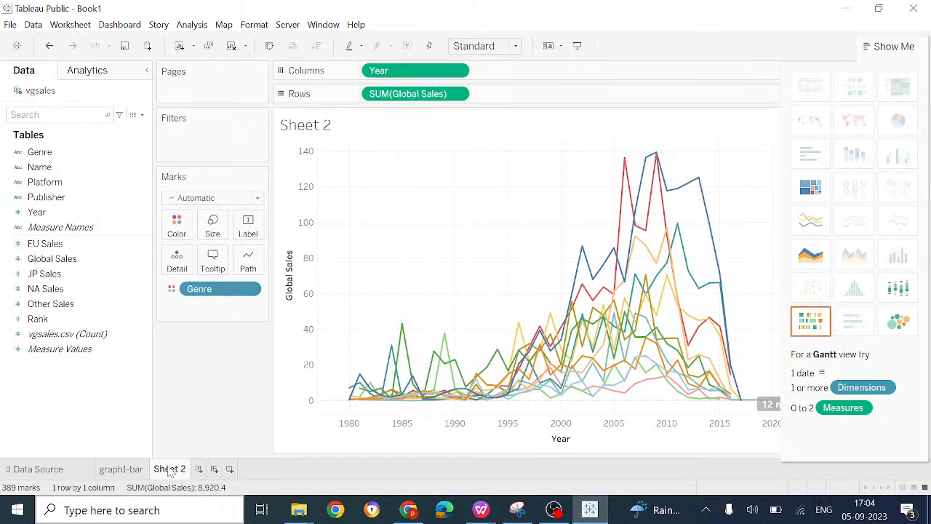
right_click(169, 472)
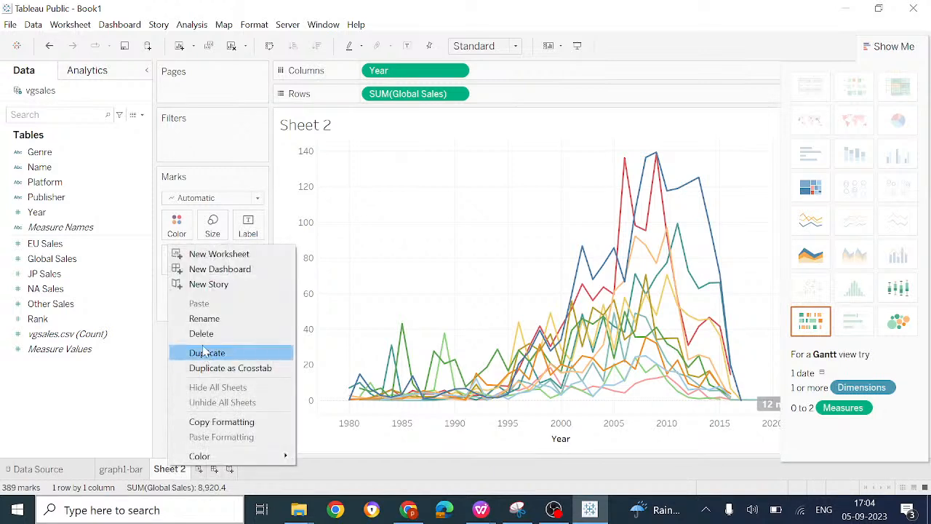
left_click(198, 320)
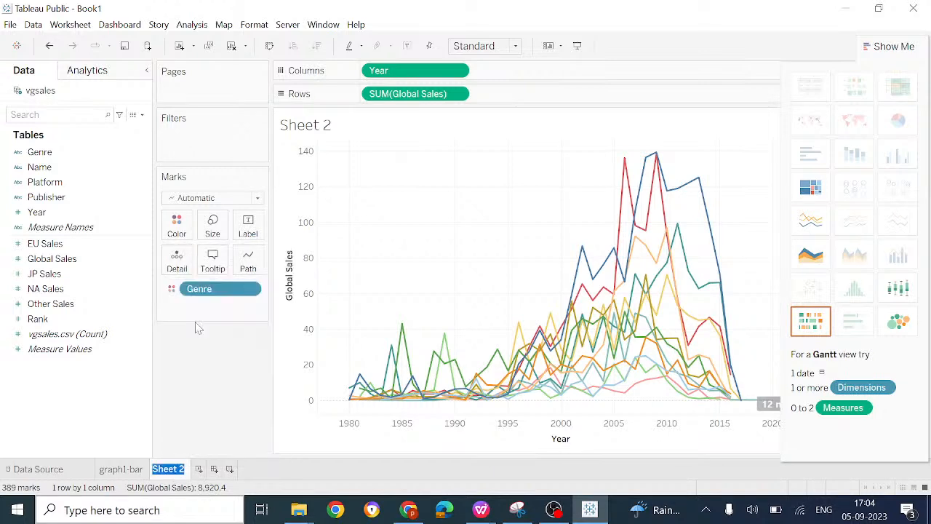
type("graph2-line")
key("Return")
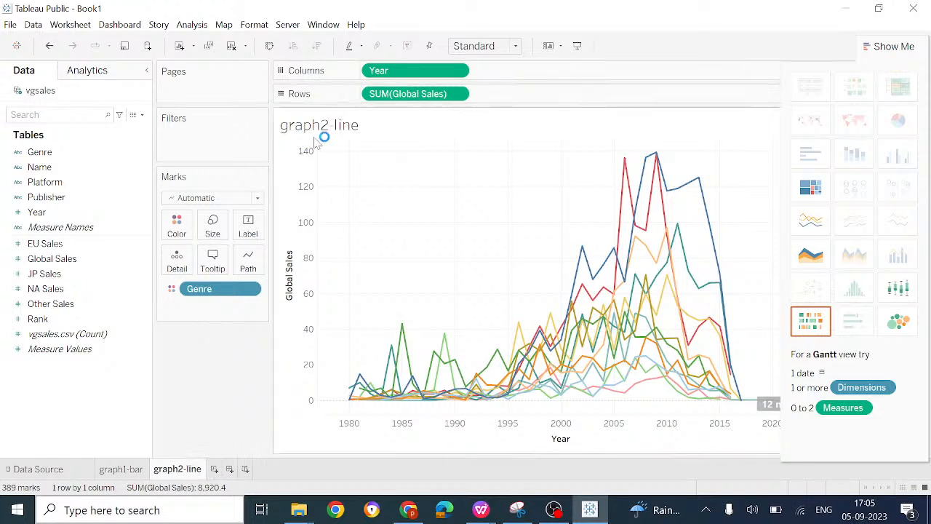
Step: Set the mark type to Line and add Year to the marks as detail
left_click(257, 199)
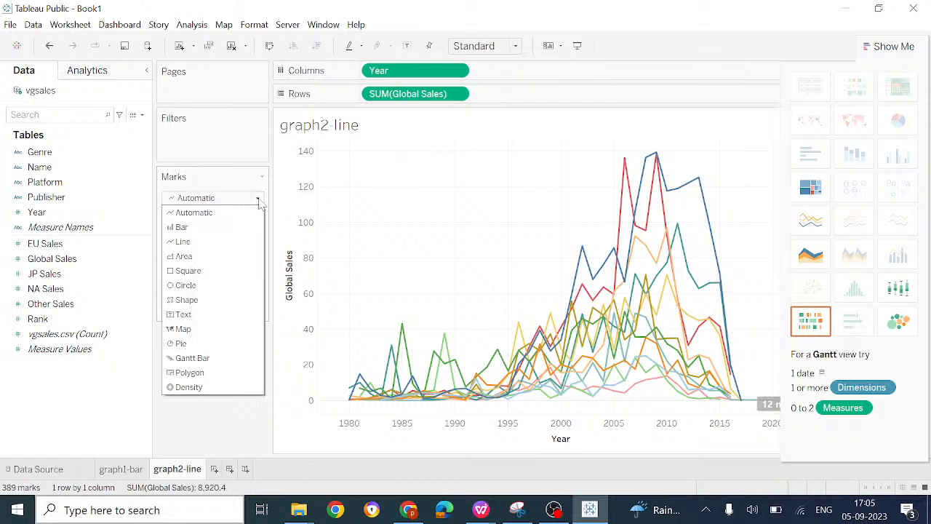
left_click(227, 241)
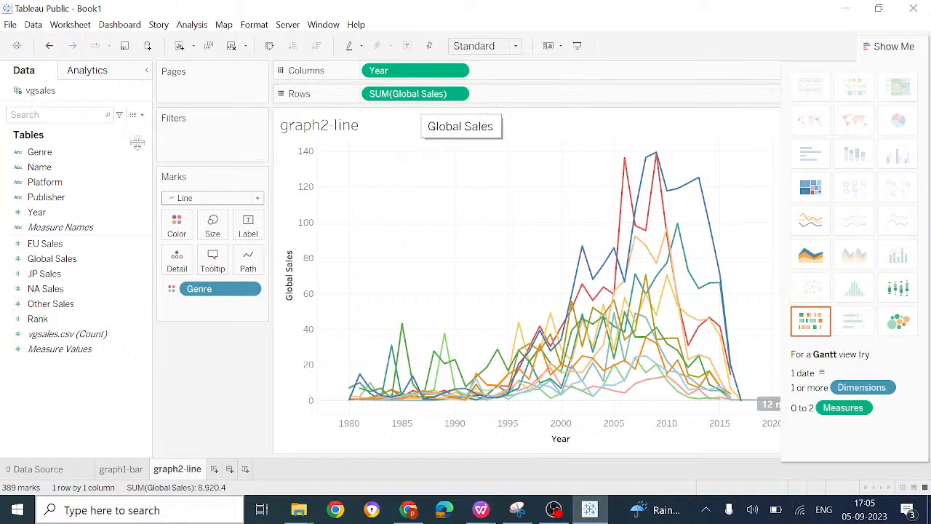
left_click_drag(62, 212, 203, 304)
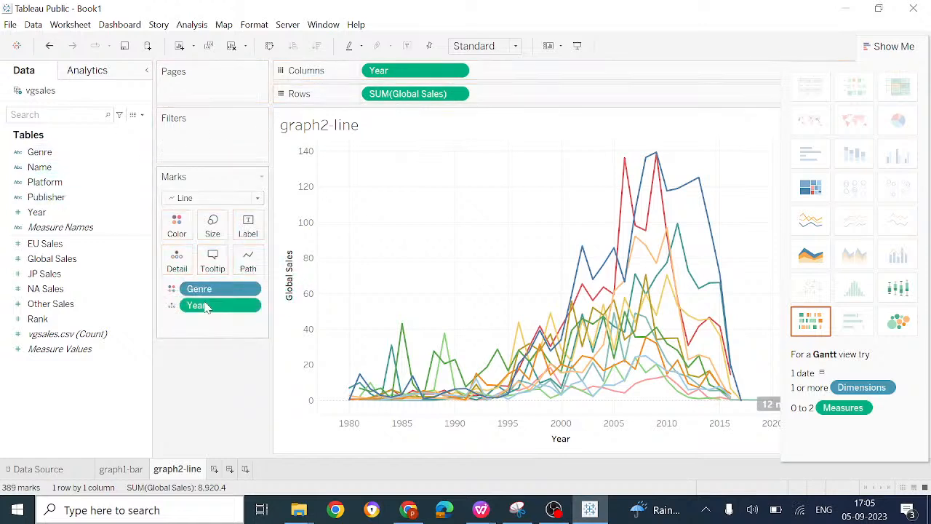
right_click(227, 288)
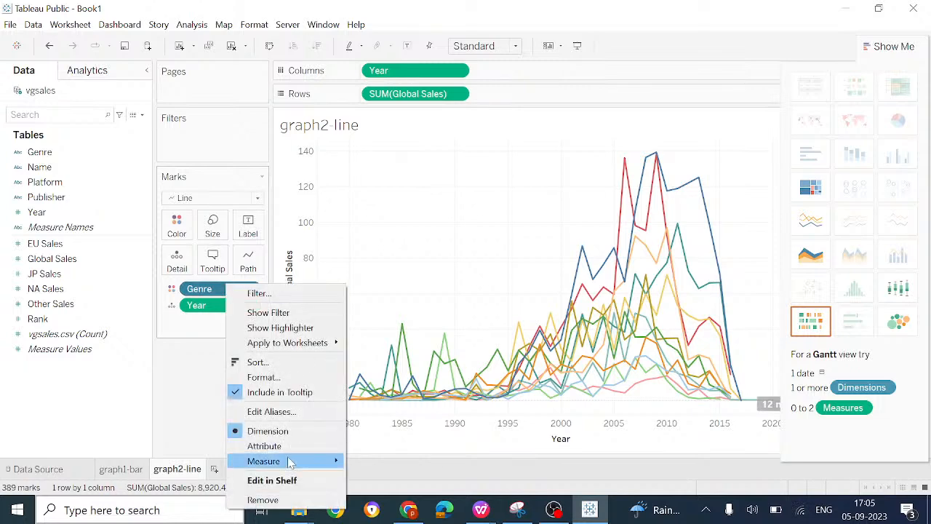
left_click(265, 499)
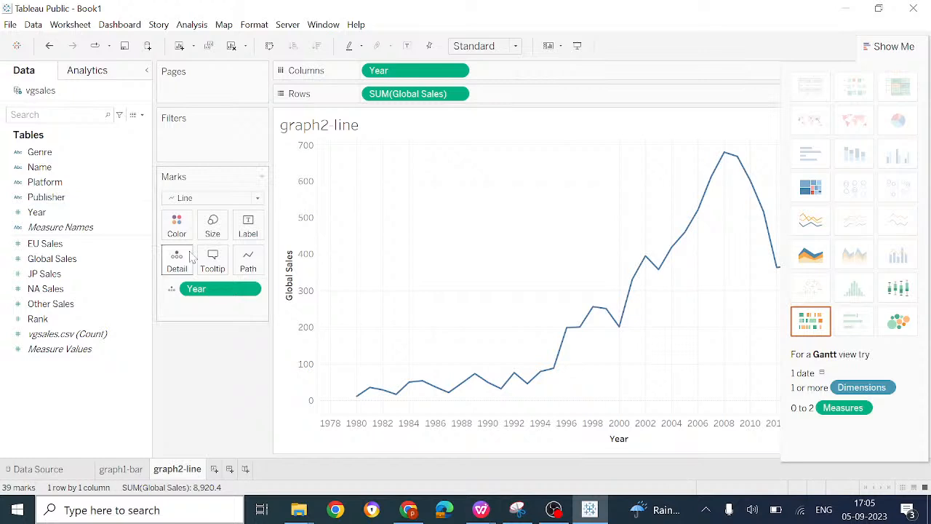
left_click_drag(40, 152, 200, 313)
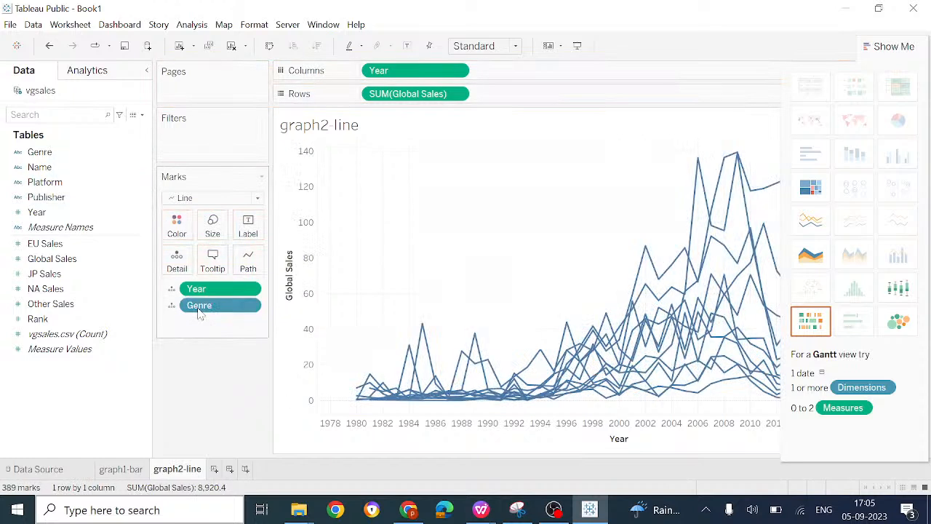
left_click(49, 46)
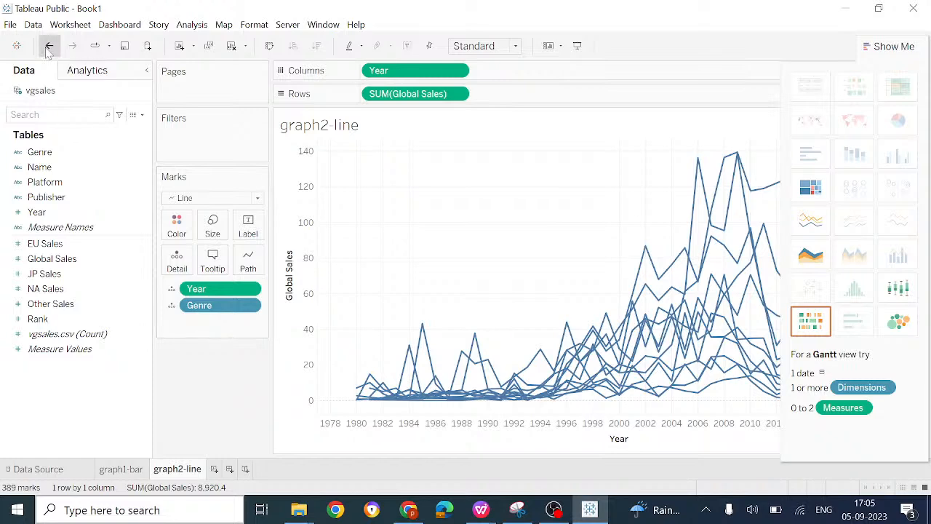
left_click(49, 47)
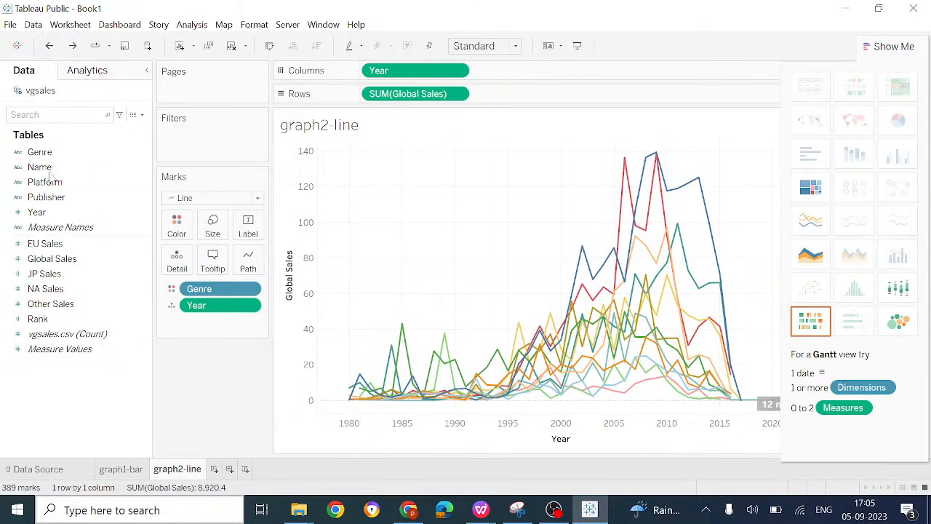
Step: Add Global Sales to the marks and set both Year and Global Sales as labels on the lines
left_click_drag(53, 259, 204, 333)
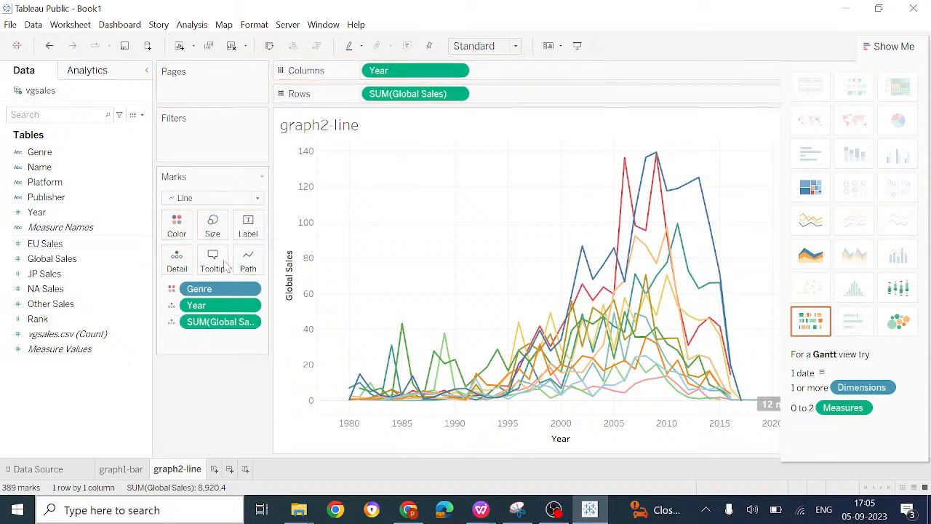
left_click(172, 309)
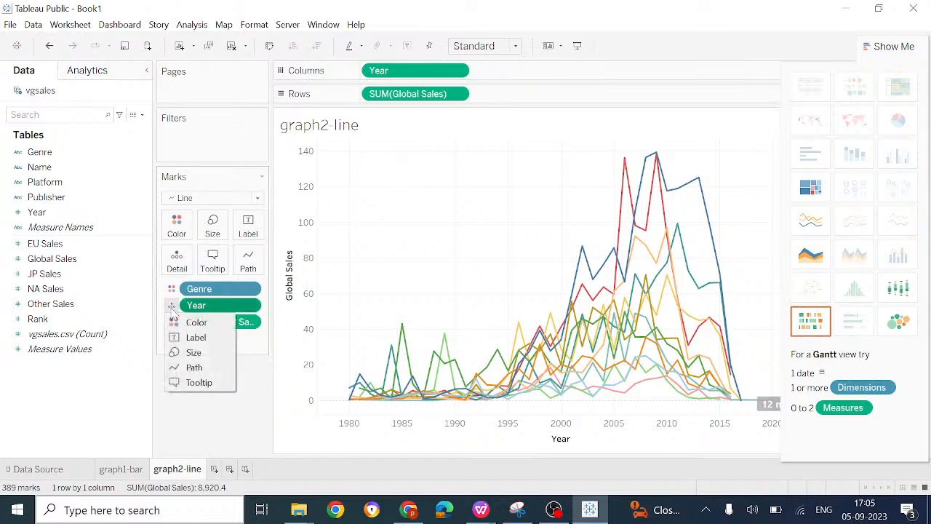
left_click(195, 338)
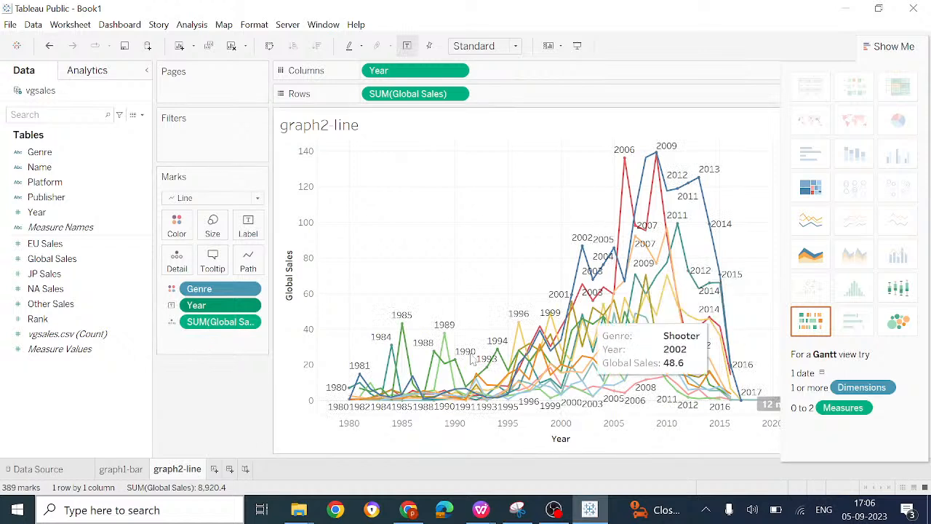
left_click(170, 325)
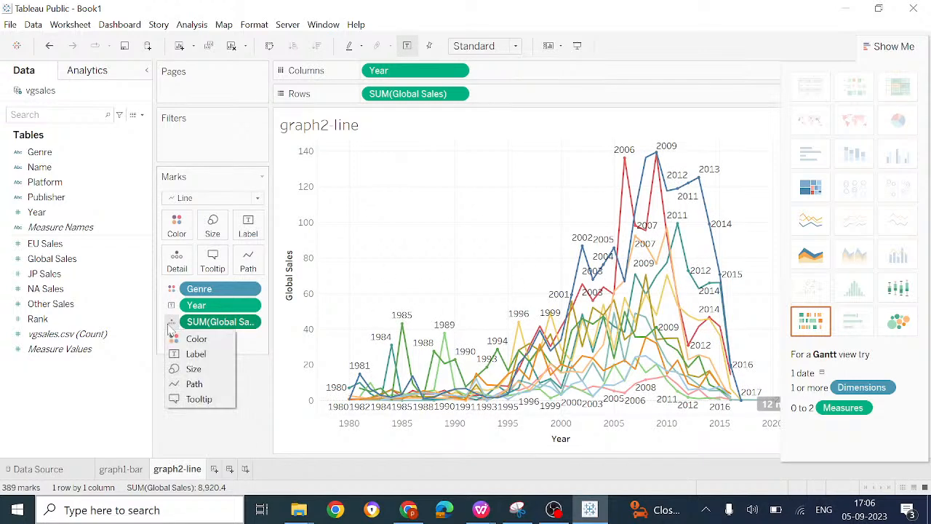
left_click(202, 355)
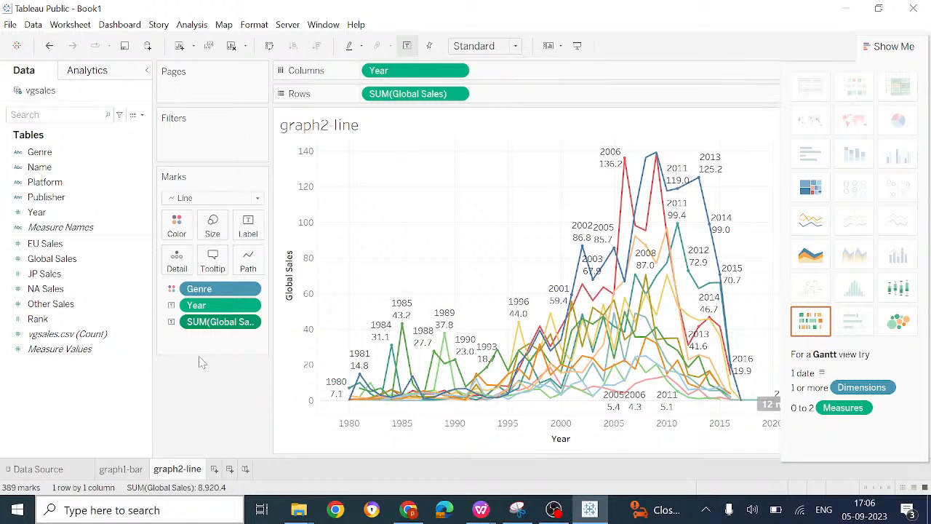
Step: Change Genre from color to label, look at the label settings, and reapply Genre as the last label
left_click(171, 289)
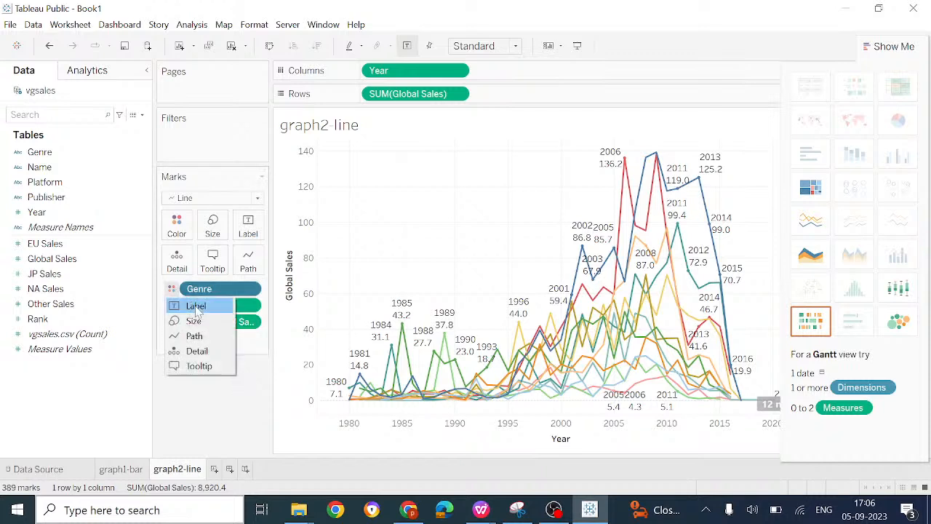
left_click(195, 306)
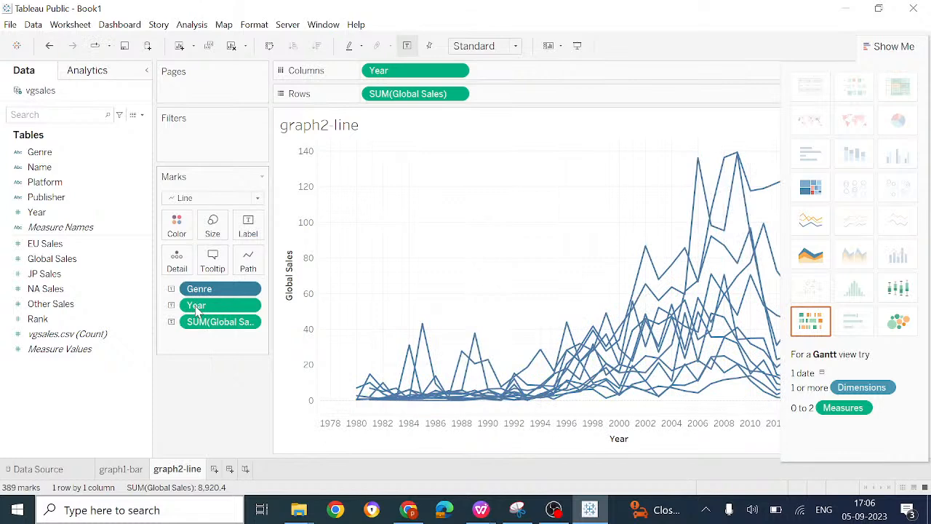
left_click(172, 289)
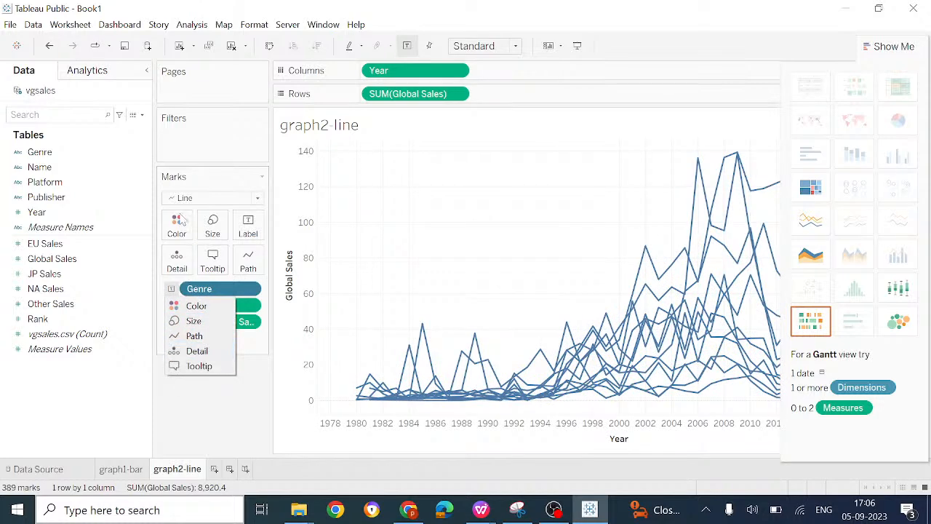
left_click(250, 228)
left_click(250, 229)
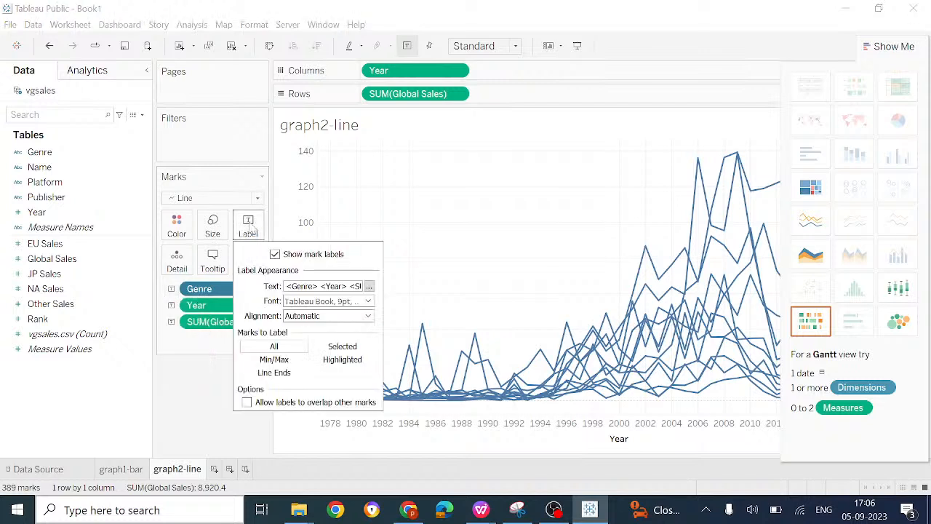
left_click_drag(212, 290, 260, 230)
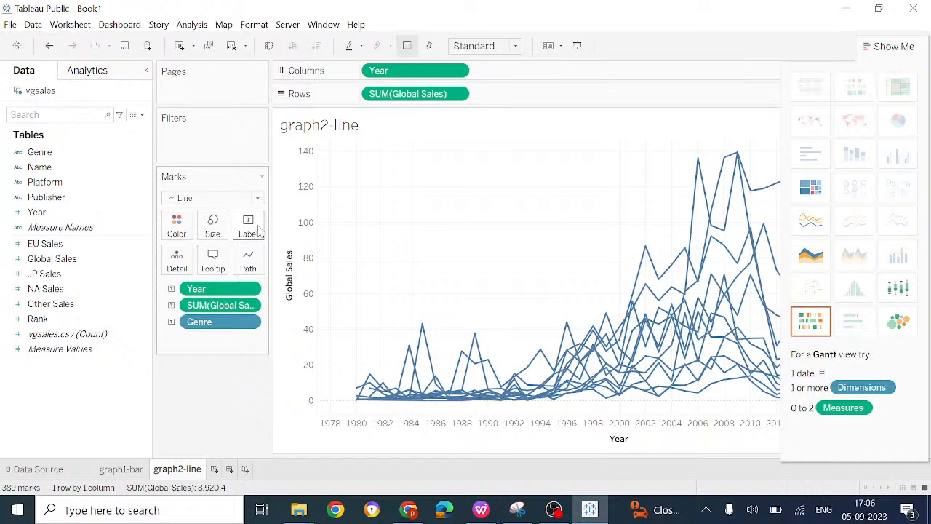
Step: Undo the recent changes to Genre until it is back on color for the lines
left_click(171, 321)
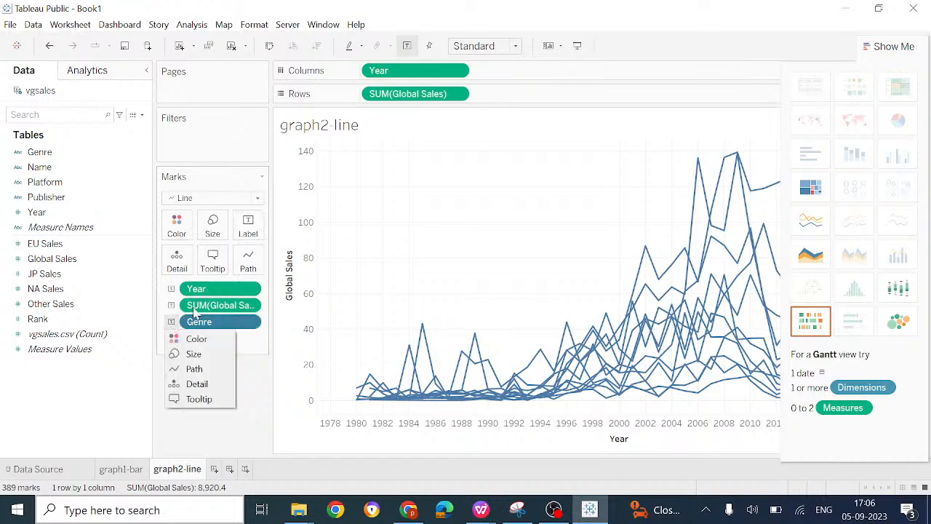
left_click(203, 370)
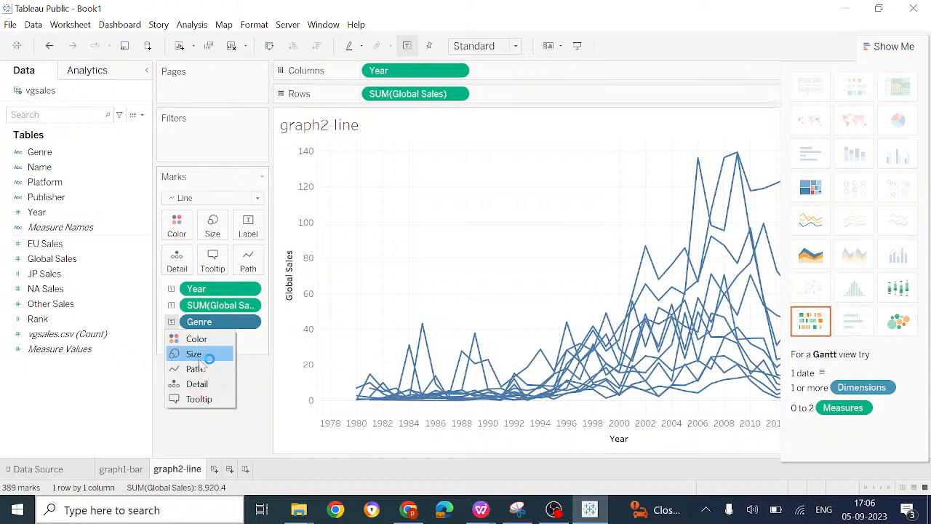
left_click(51, 47)
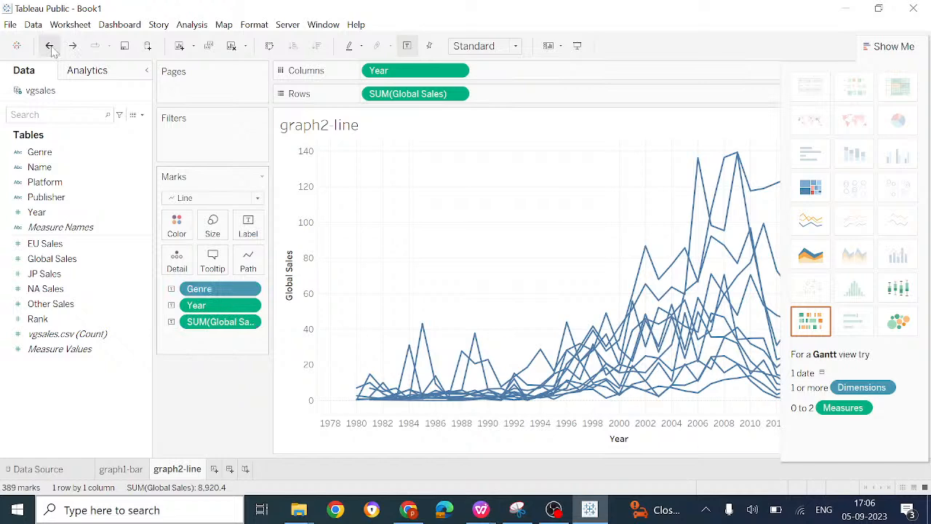
left_click(51, 46)
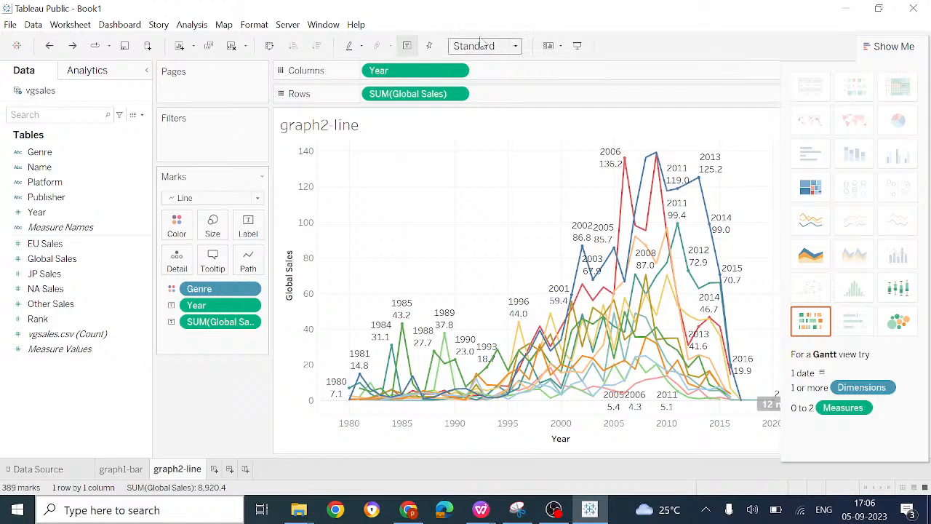
Step: Look through the options available for the Year field on Columns and for the chart area
left_click(458, 71)
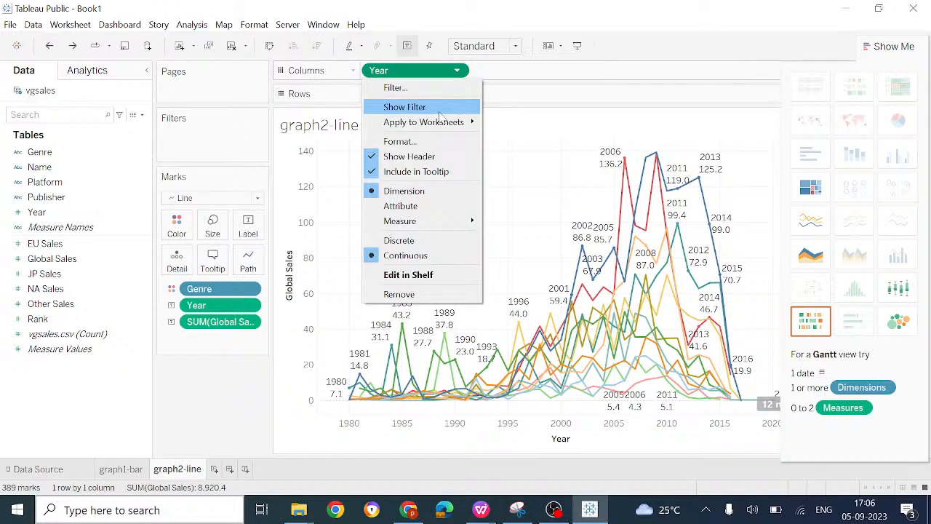
mouse_move(445, 223)
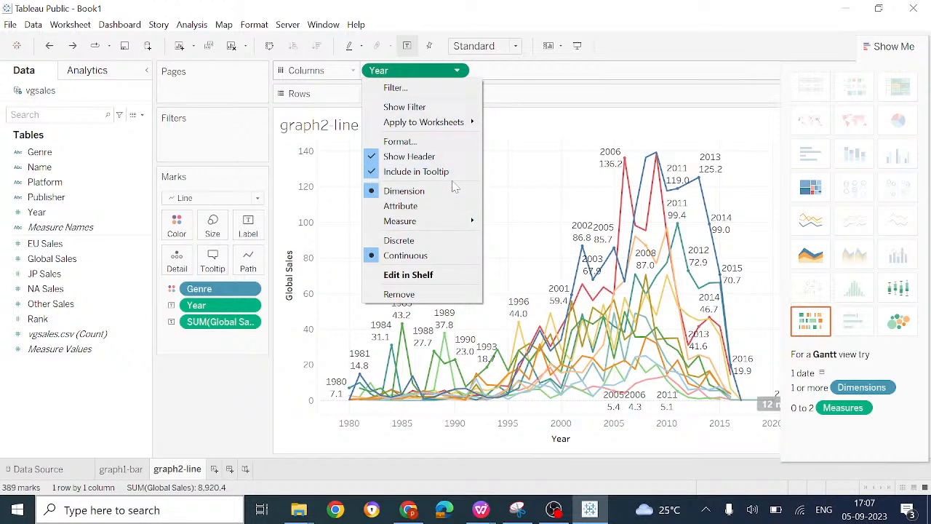
left_click(452, 74)
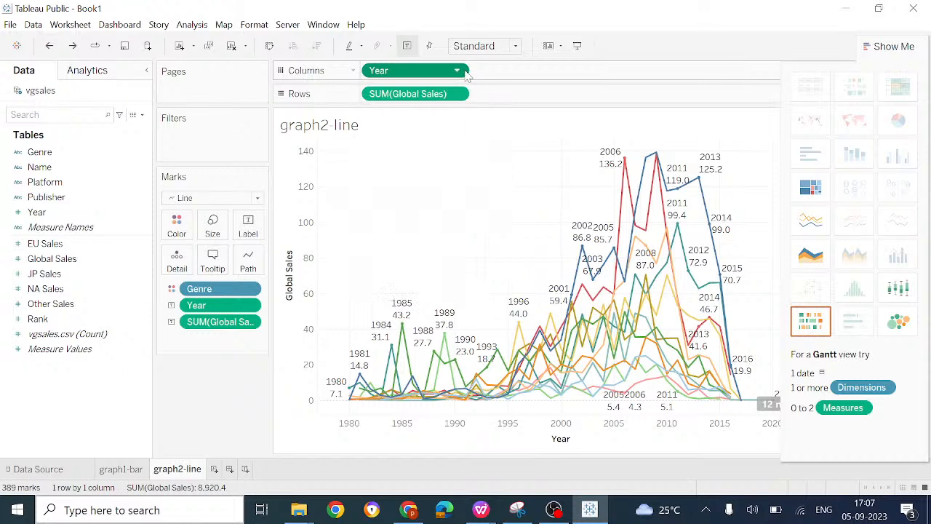
right_click(465, 72)
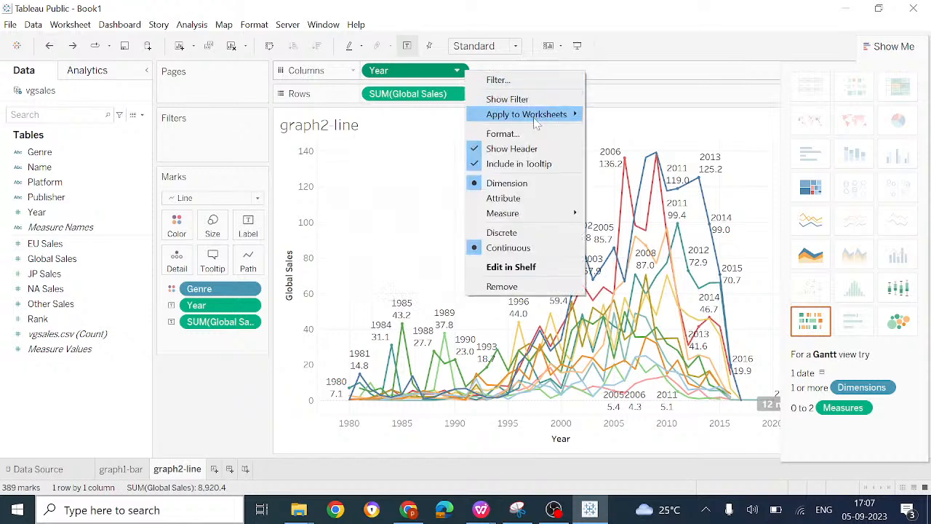
mouse_move(537, 120)
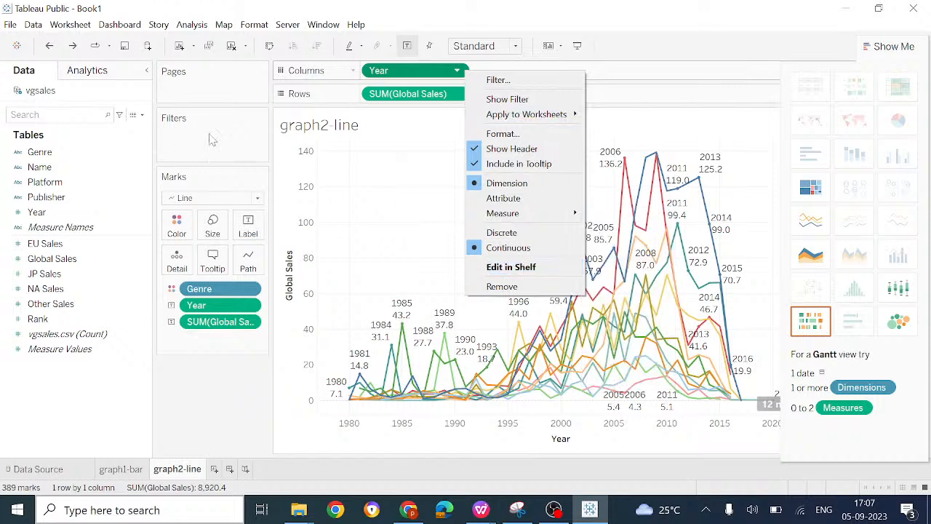
left_click(626, 80)
right_click(519, 153)
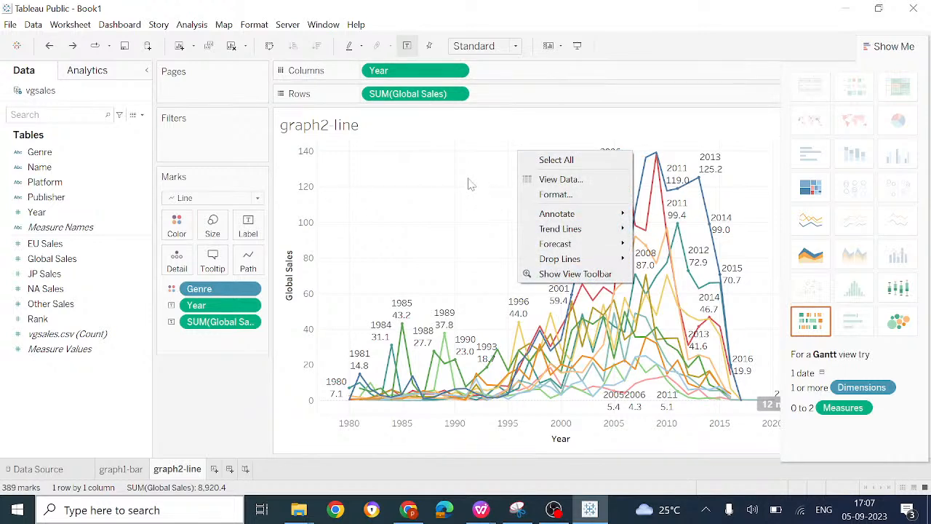
left_click(231, 413)
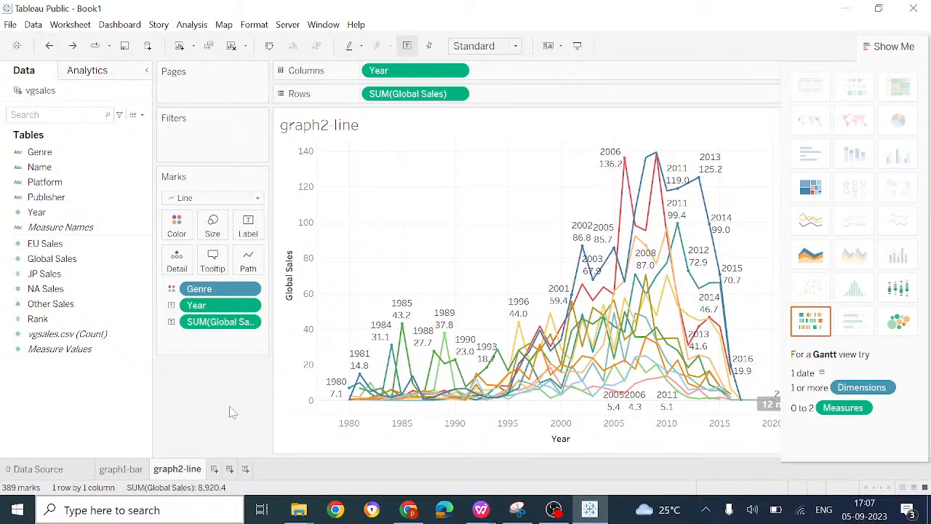
Step: Add a new worksheet and name it graph3-pie
left_click(214, 469)
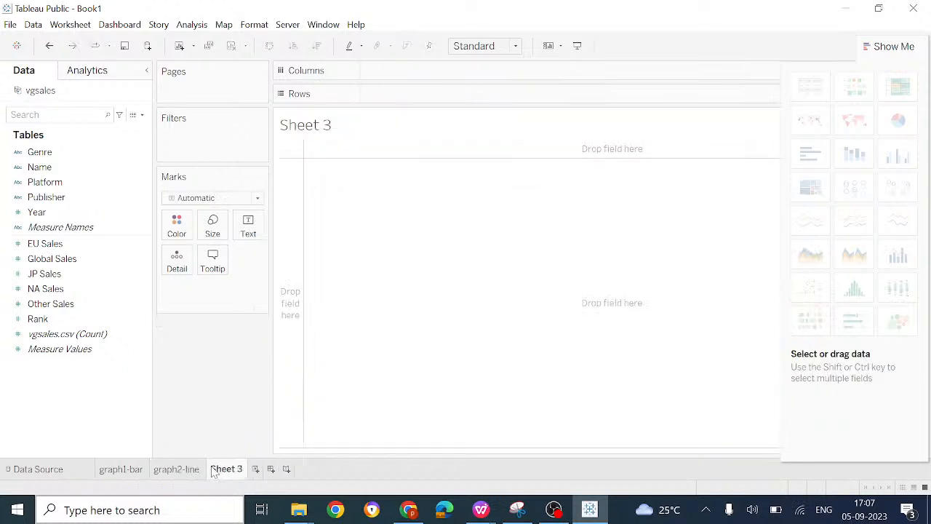
right_click(214, 470)
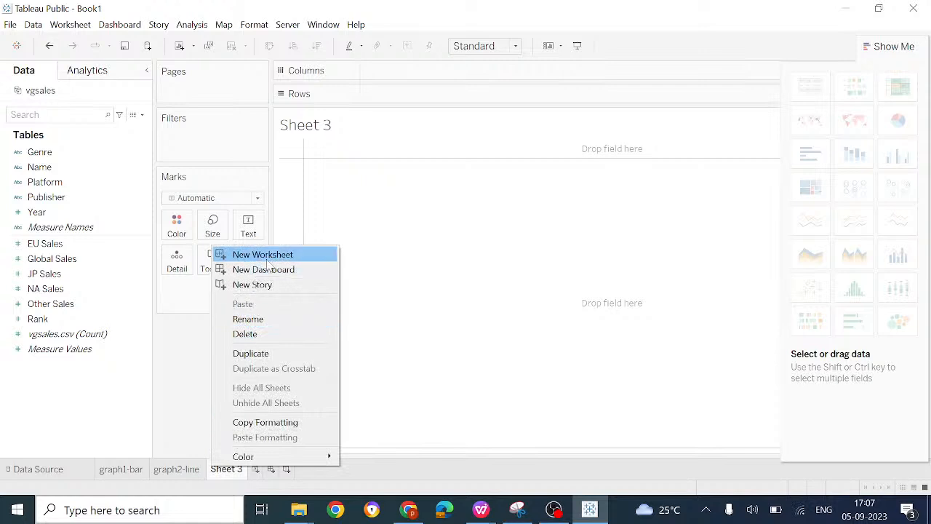
left_click(267, 323)
type("graph")
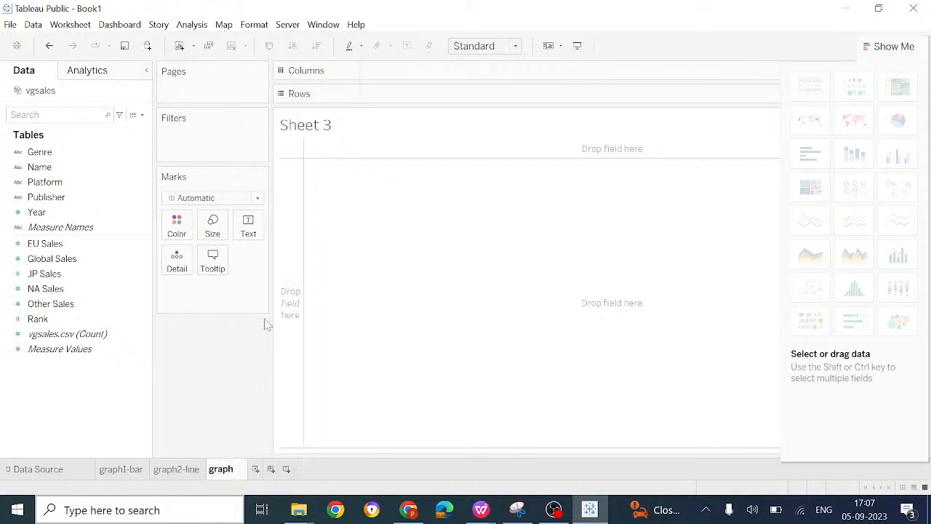
type("3-pie")
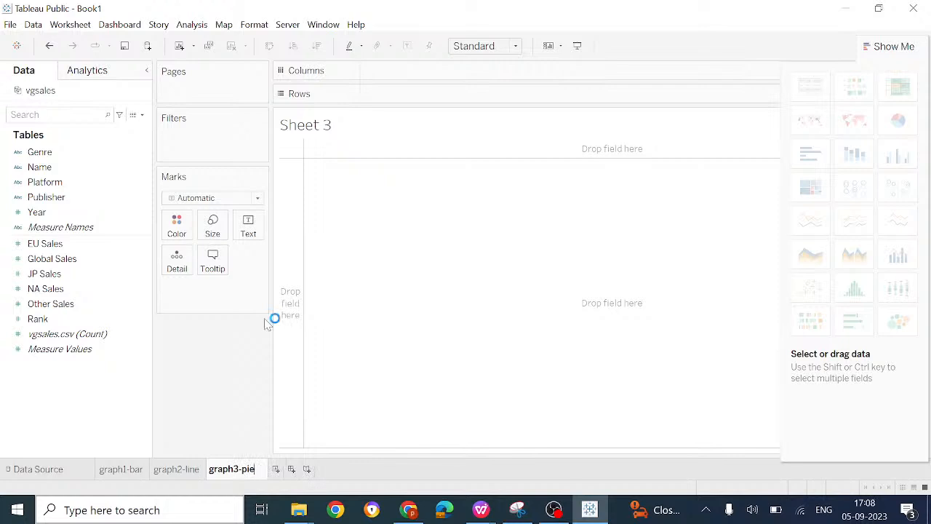
key("Return")
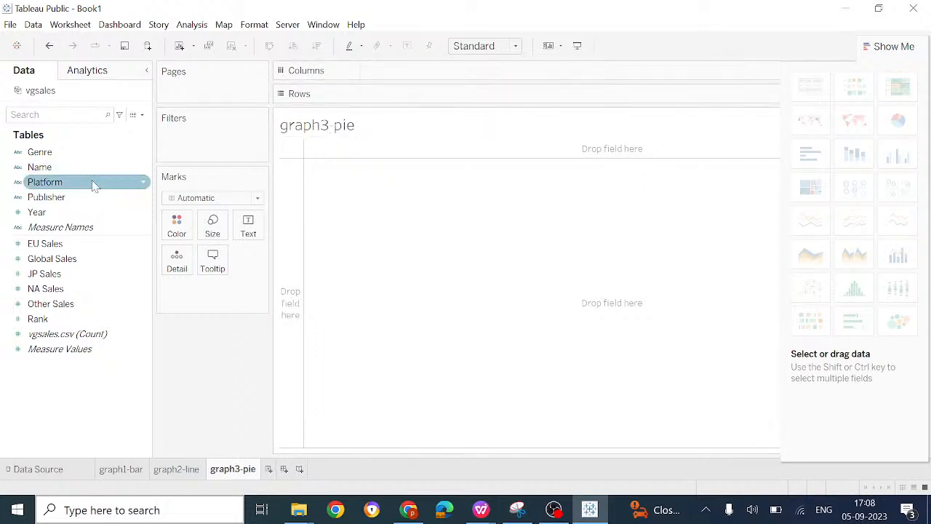
Step: Place Publisher and Year on Columns and Global Sales on Rows
left_click(62, 184)
left_click_drag(64, 197, 424, 72)
left_click(76, 274)
left_click_drag(69, 260, 428, 102)
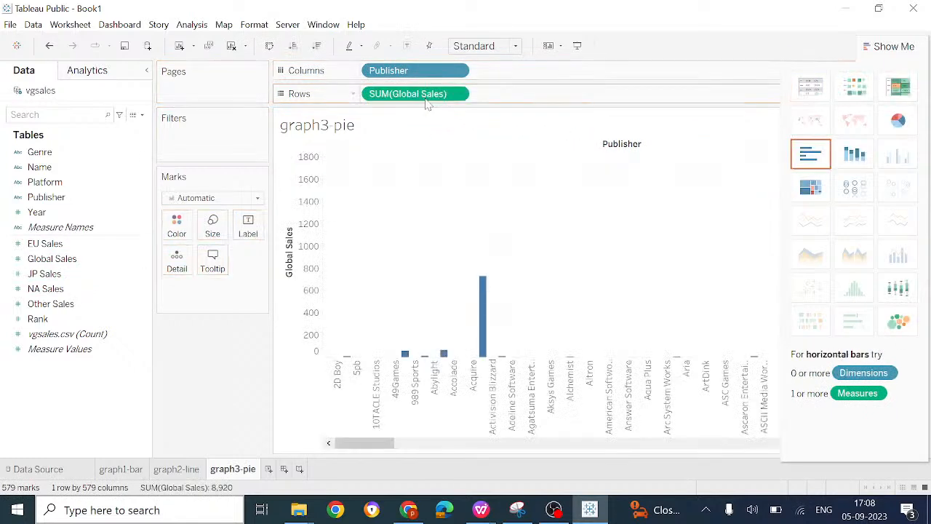
left_click(64, 213)
left_click_drag(64, 213, 542, 75)
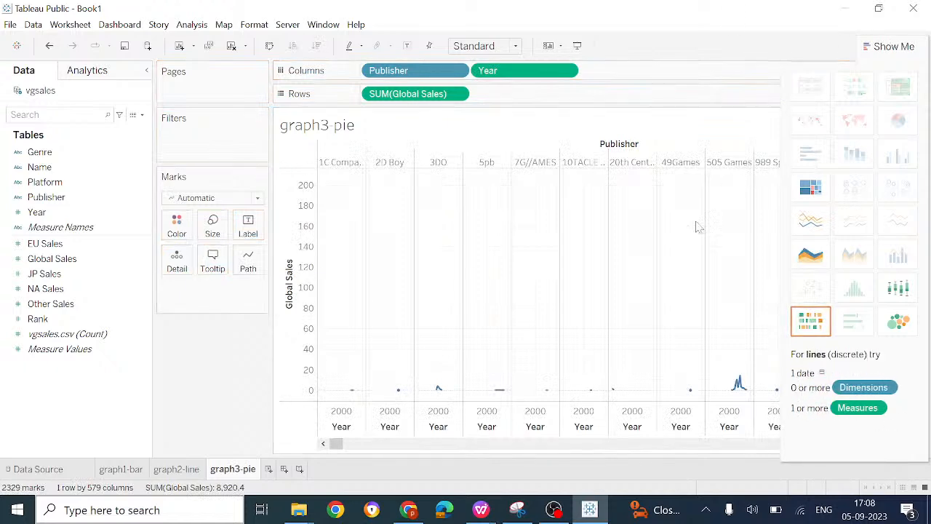
Step: Set the mark type of the publisher chart to Pie
left_click(256, 199)
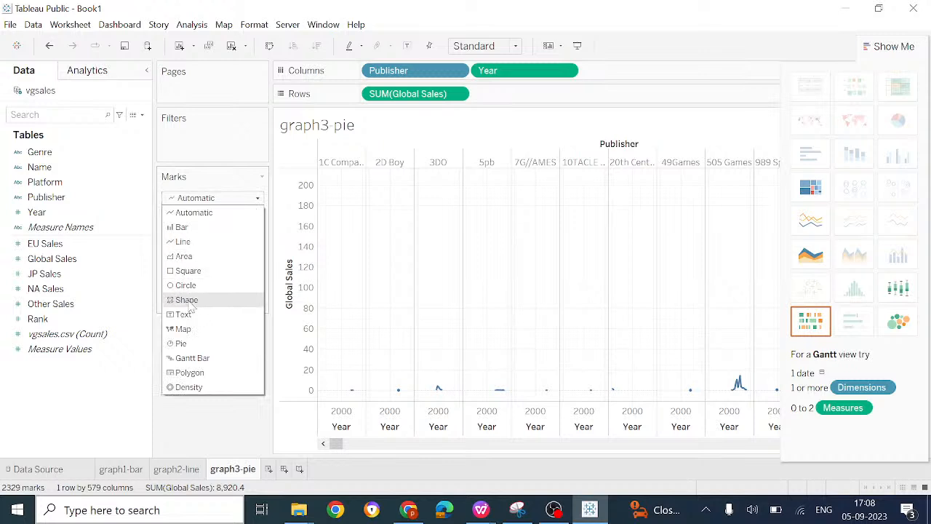
left_click(182, 343)
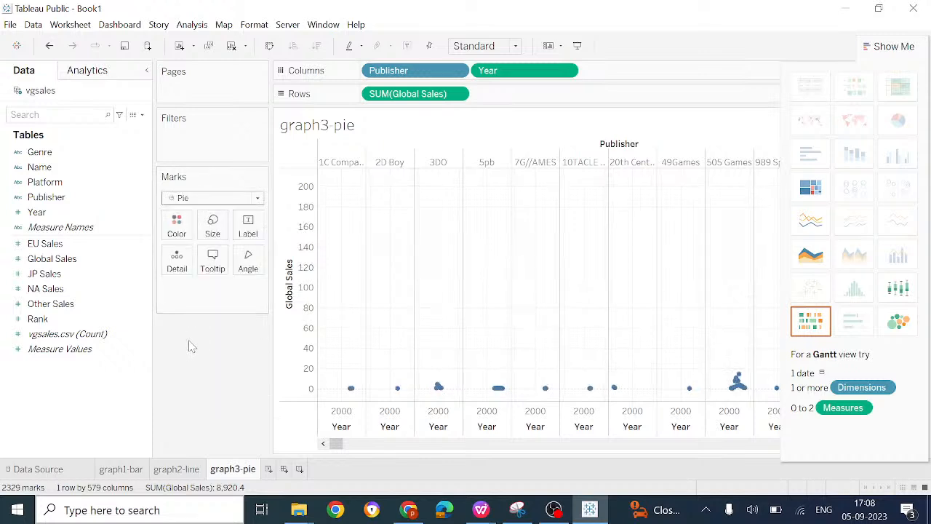
left_click(257, 198)
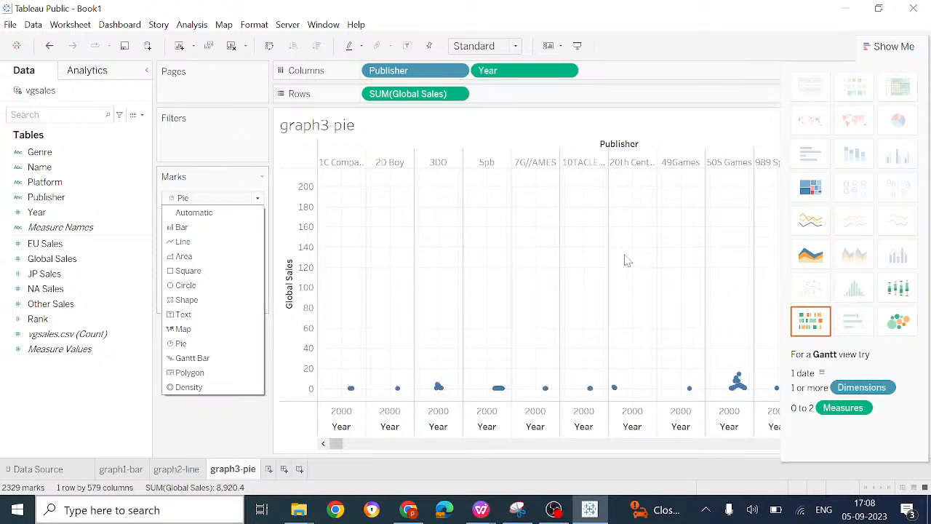
left_click(239, 439)
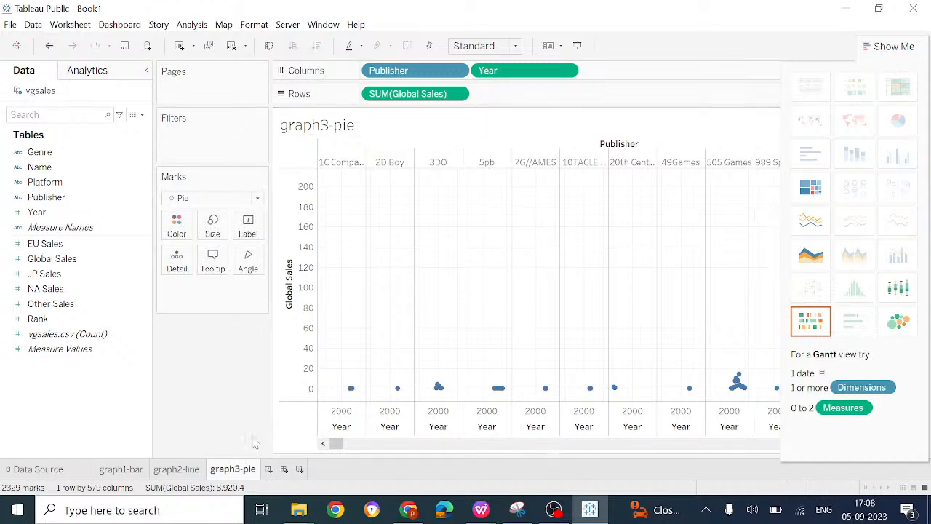
Step: Rename the graph3-pie worksheet as graph3-scatterplot
right_click(245, 479)
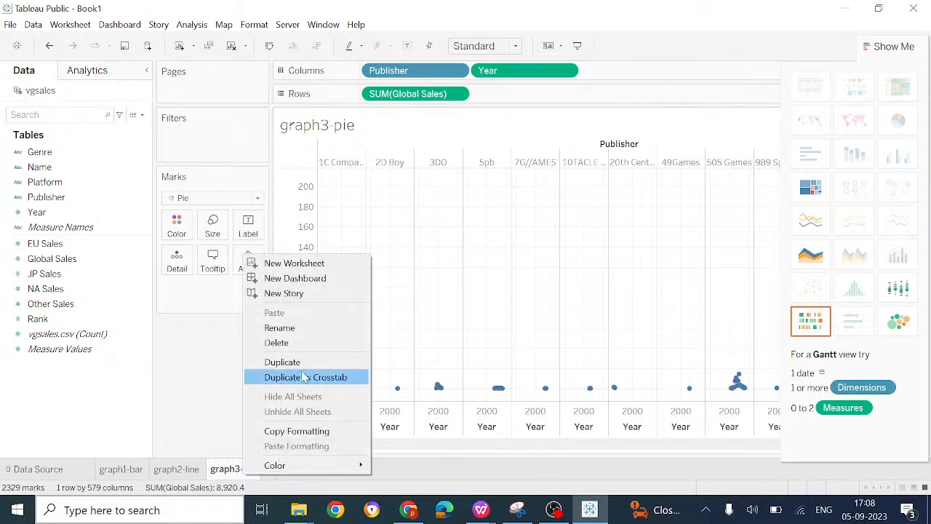
left_click(280, 328)
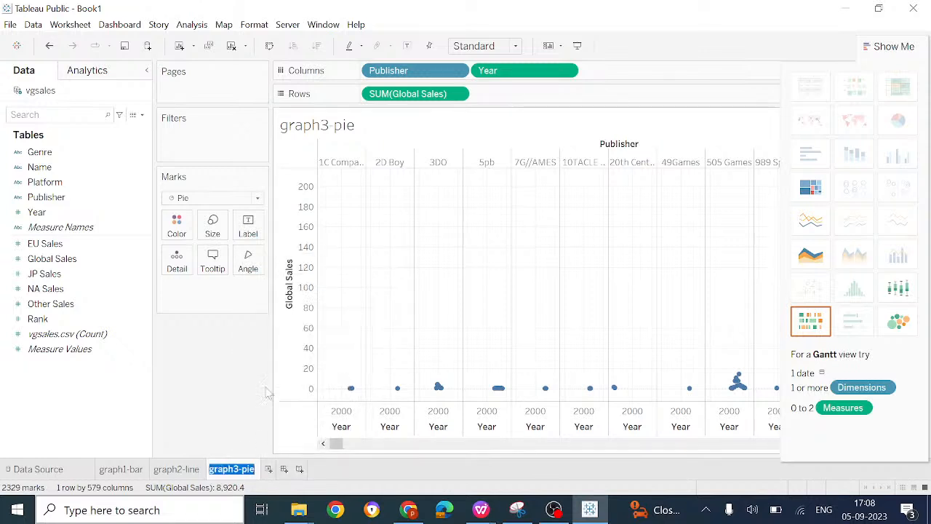
key("Return")
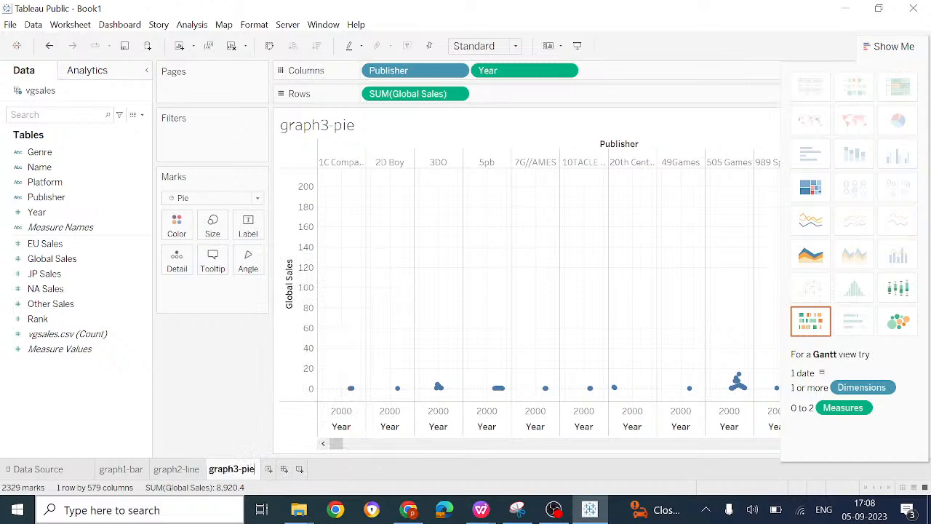
type("scatter")
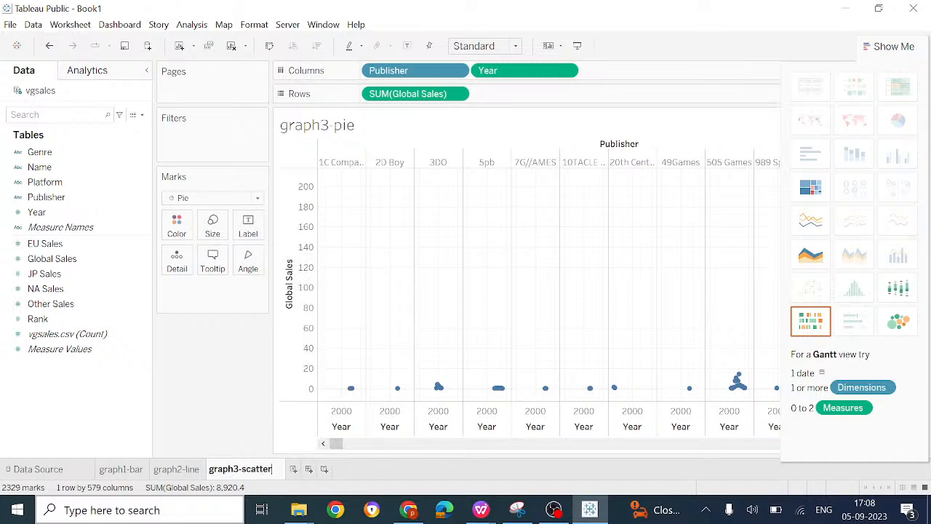
type("plot")
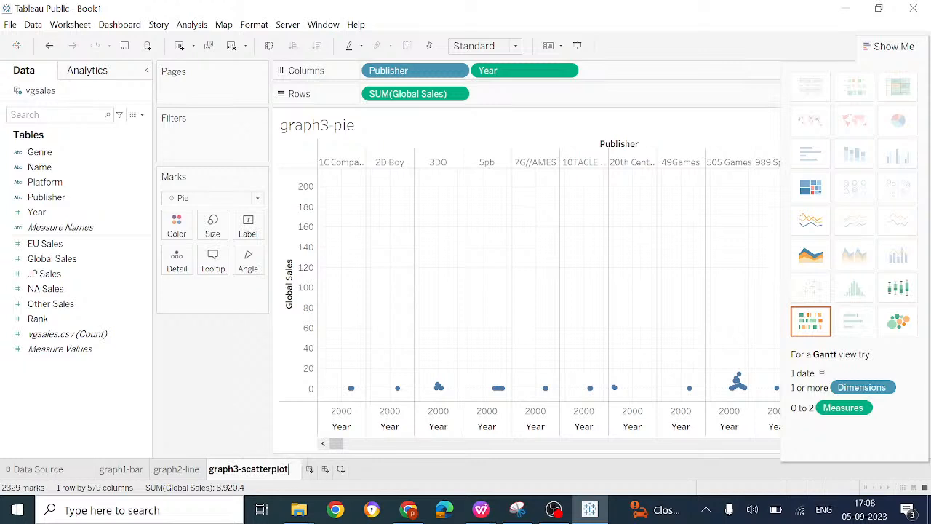
key("Return")
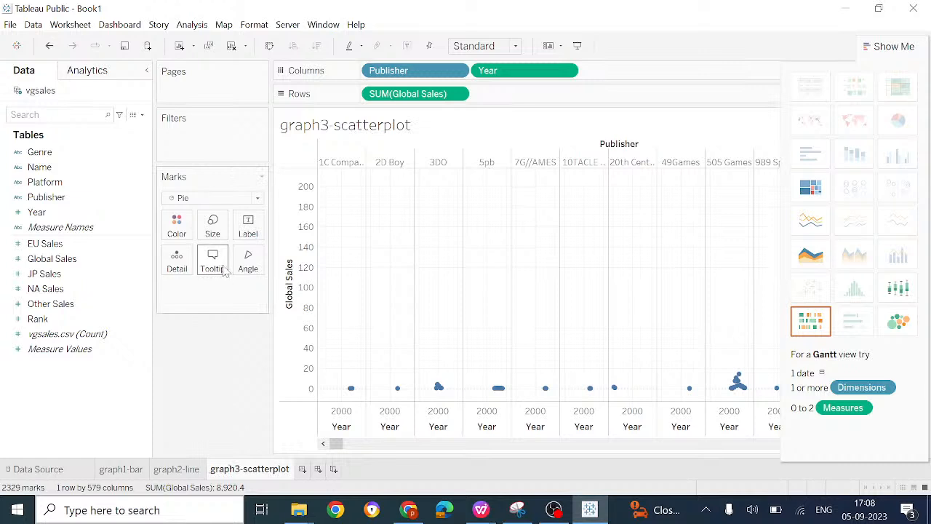
Step: Add Publisher and Year to the marks as detail
left_click(107, 219)
left_click(66, 168)
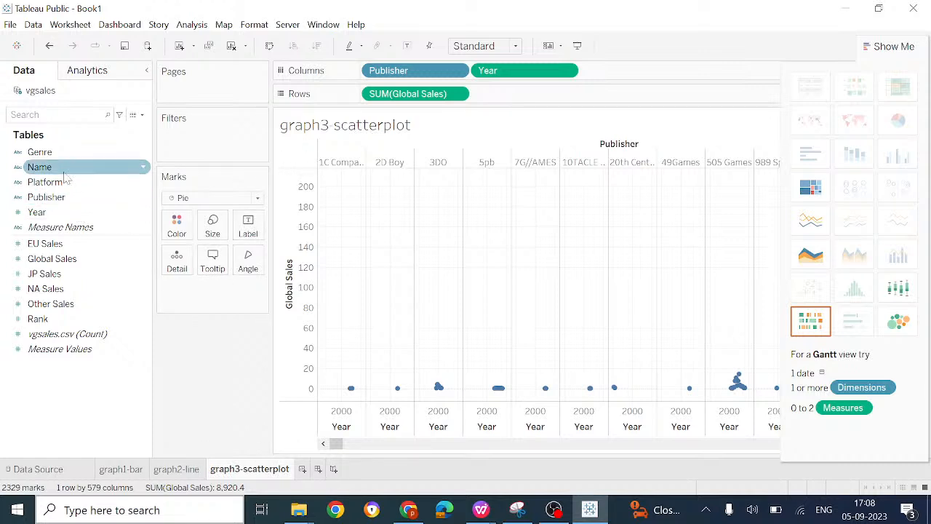
left_click(59, 153)
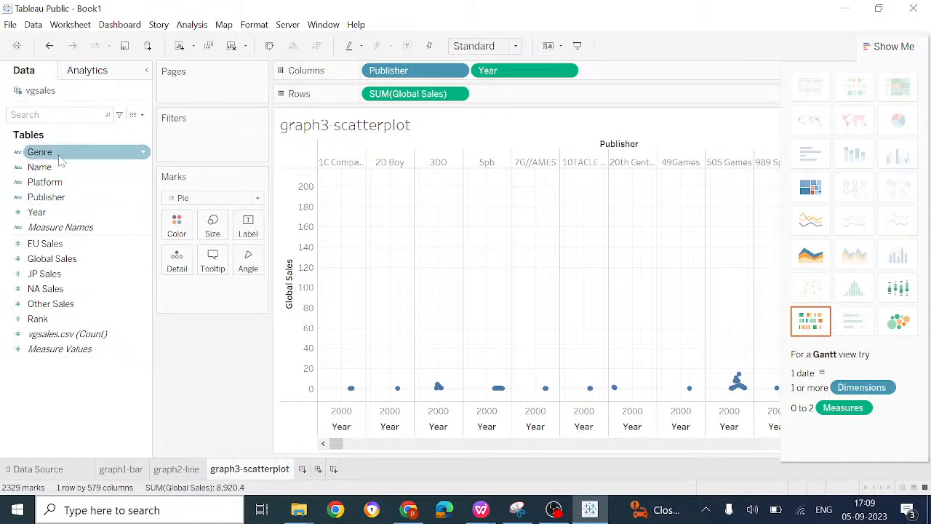
left_click_drag(63, 199, 187, 298)
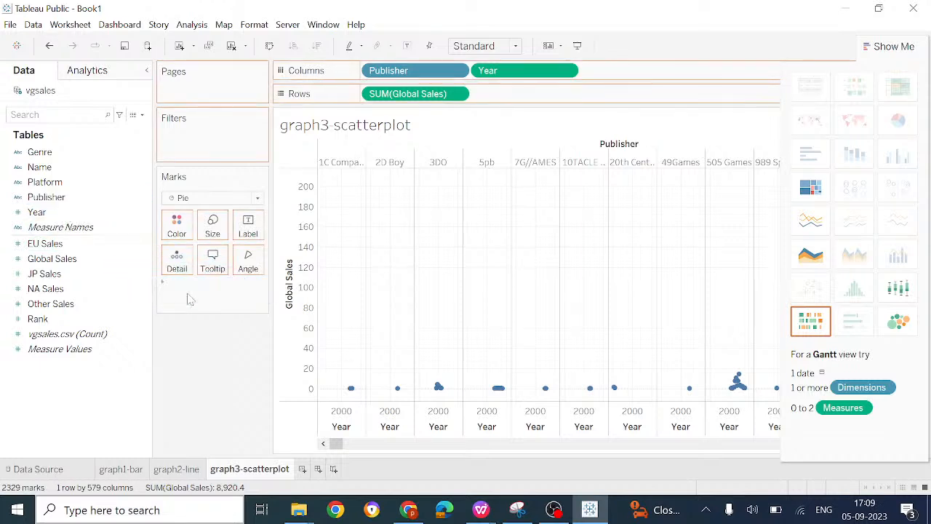
left_click(53, 185)
left_click_drag(62, 198, 95, 294)
left_click(48, 214)
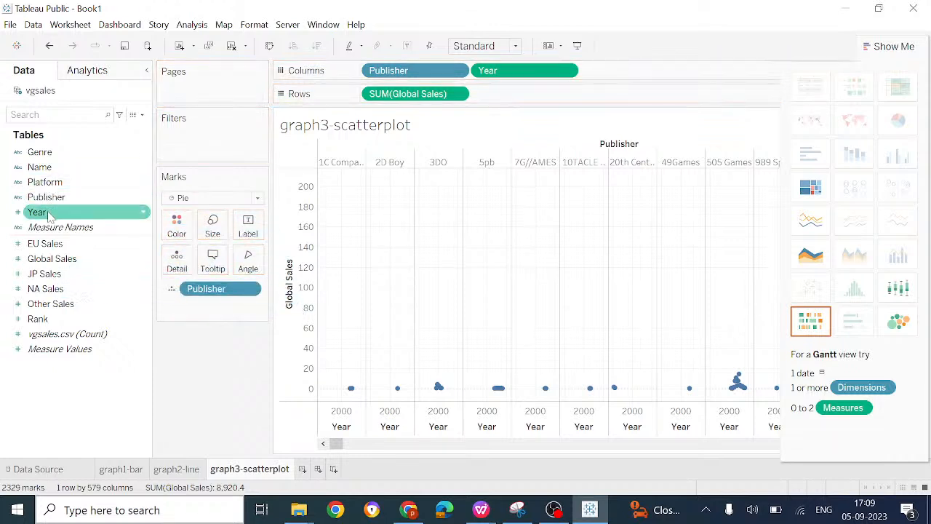
left_click_drag(48, 214, 193, 308)
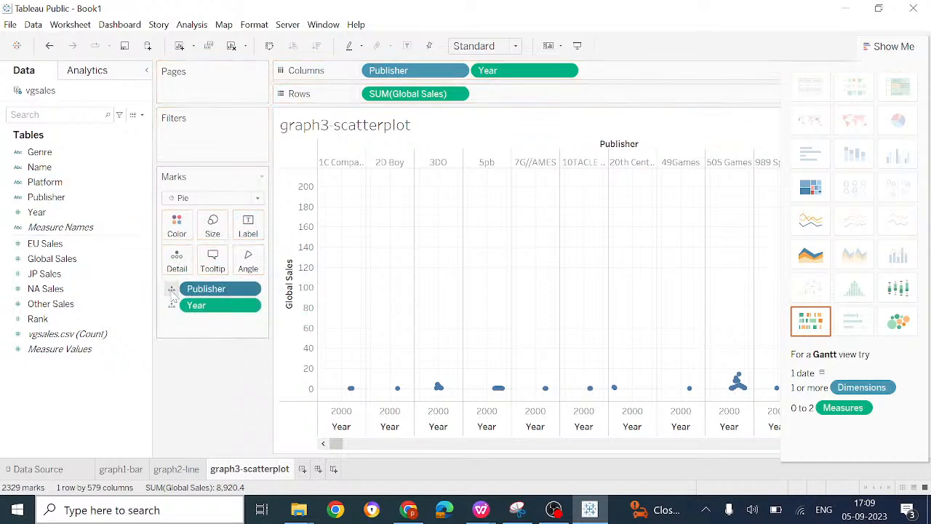
Step: Color the marks by Publisher and show Year as their label
left_click(183, 291)
left_click(193, 313)
left_click(172, 307)
left_click(174, 311)
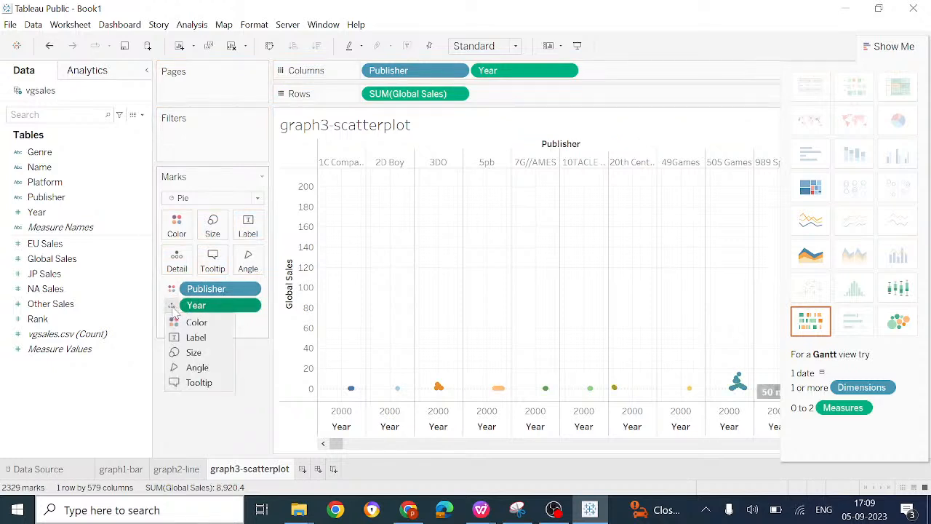
left_click(173, 309)
left_click(195, 338)
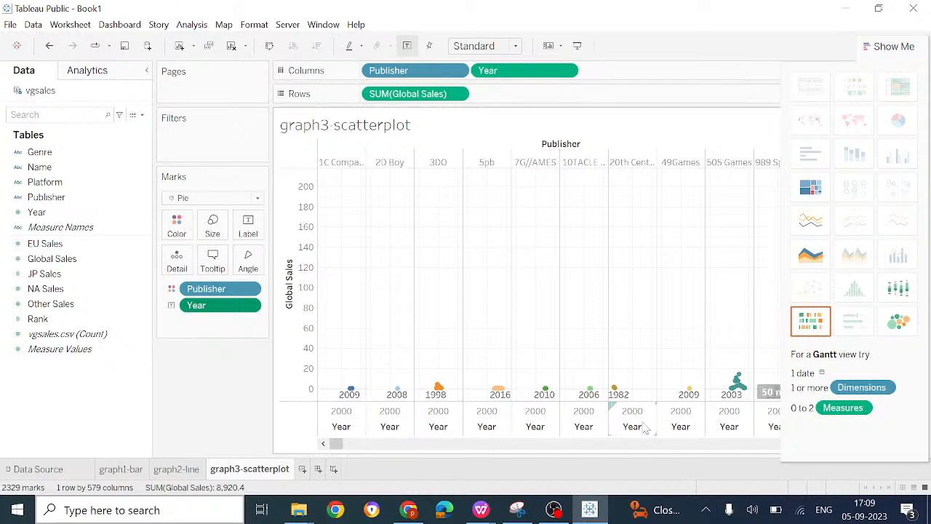
Step: Try the Entire View fit on the publisher scatterplot and restore the Standard fit
scroll(644, 428, "right", 3)
scroll(644, 427, "right", 5)
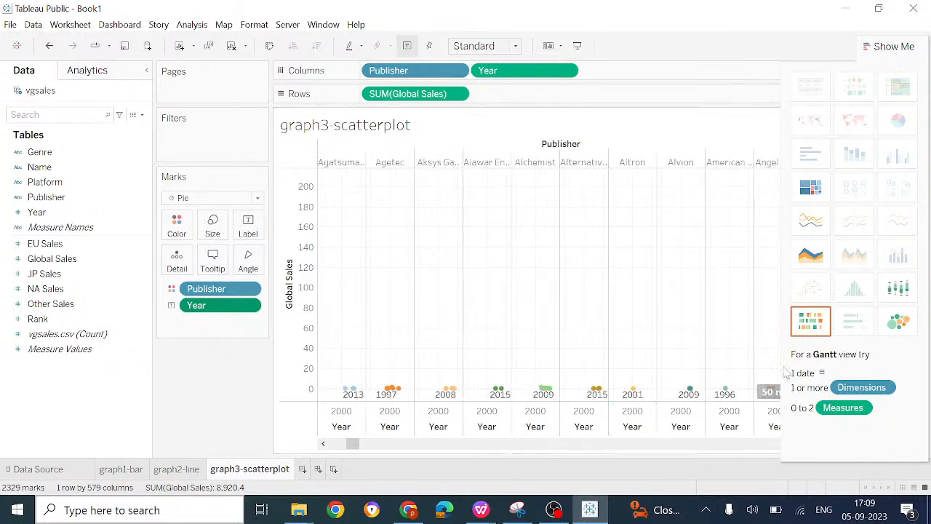
left_click(494, 51)
left_click(476, 107)
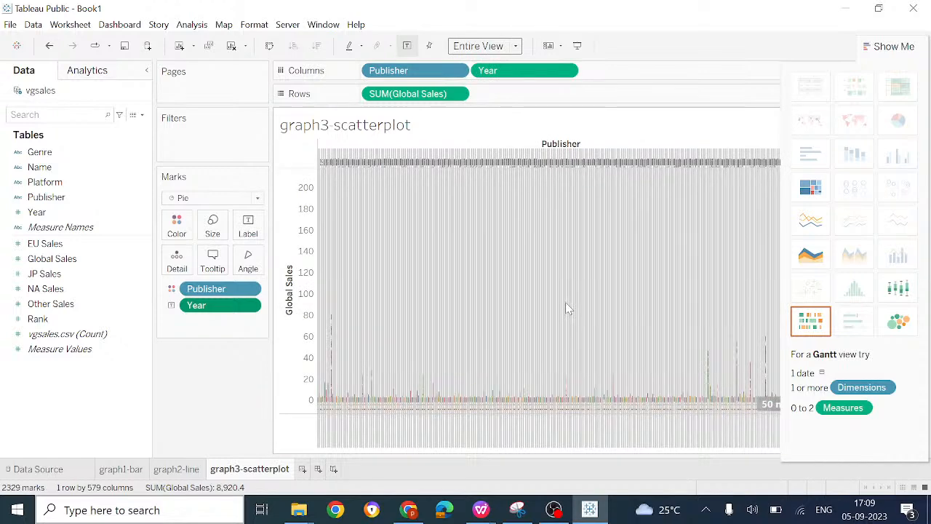
left_click(516, 46)
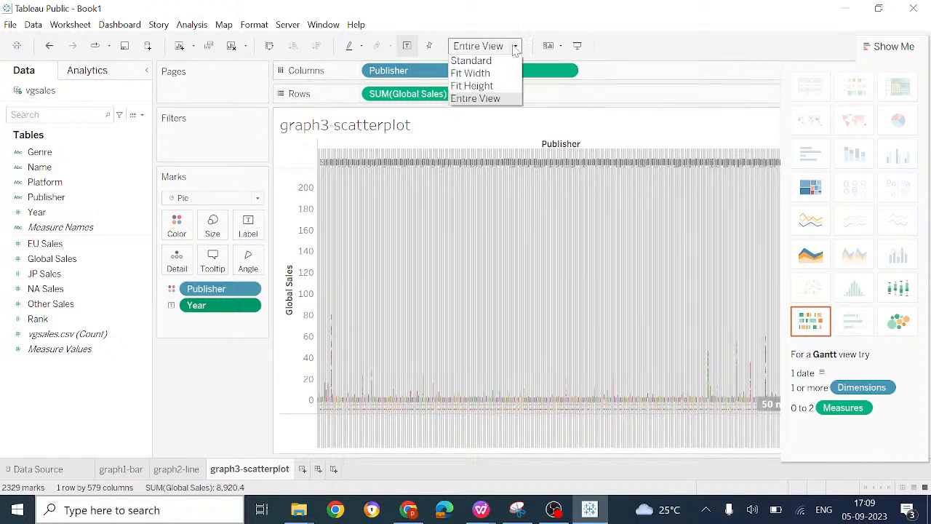
left_click(480, 64)
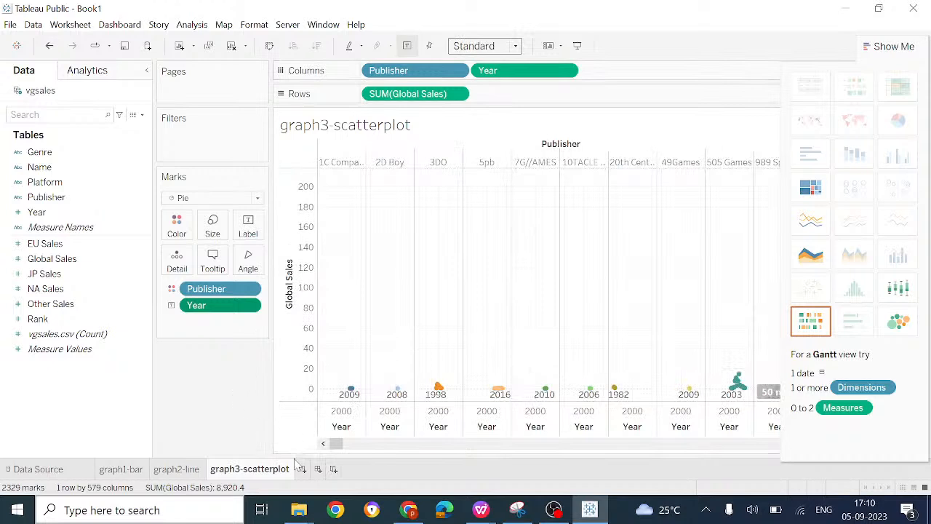
mouse_move(181, 474)
mouse_move(254, 476)
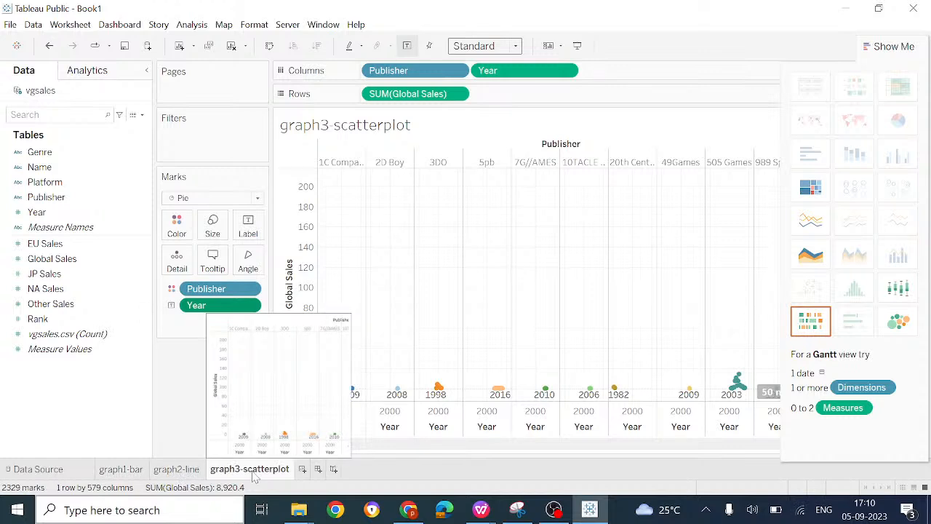
Step: Connect the workbook to the Universities.csv text file as a new data source
left_click(33, 24)
left_click(58, 41)
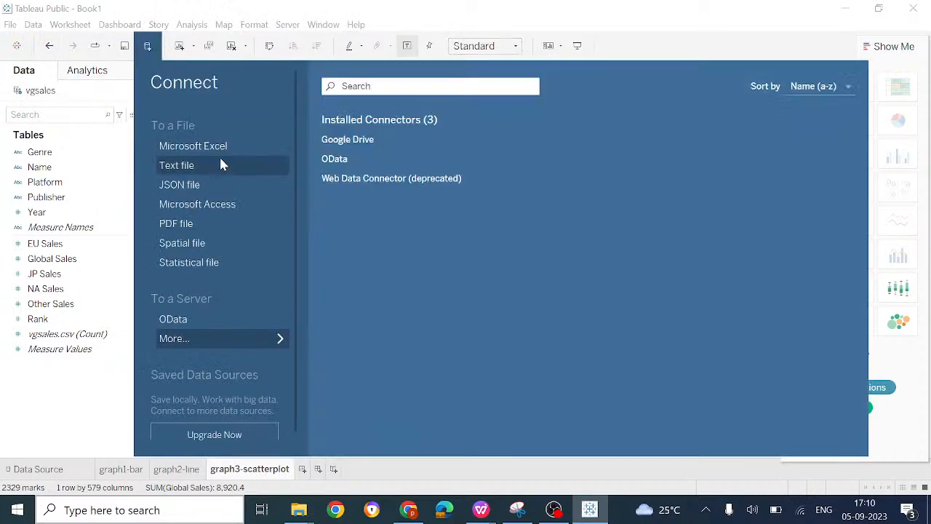
left_click(220, 165)
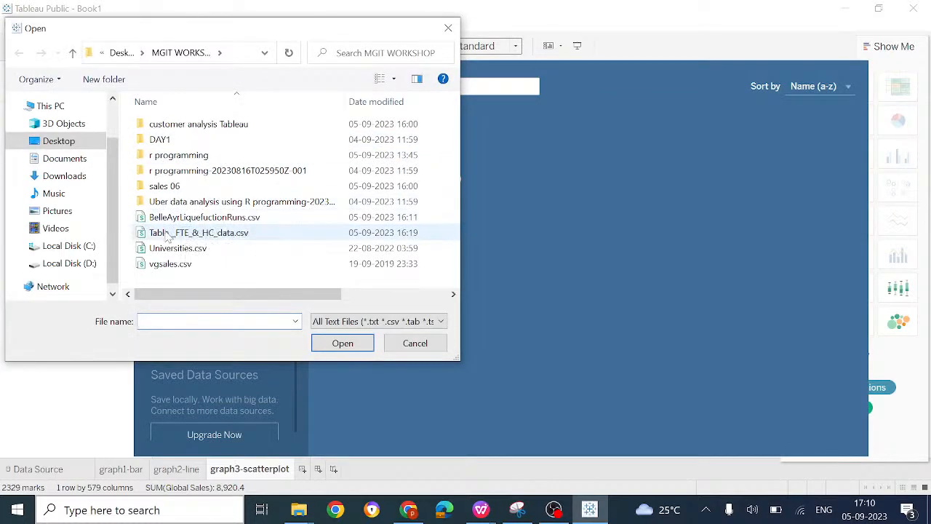
double_click(178, 249)
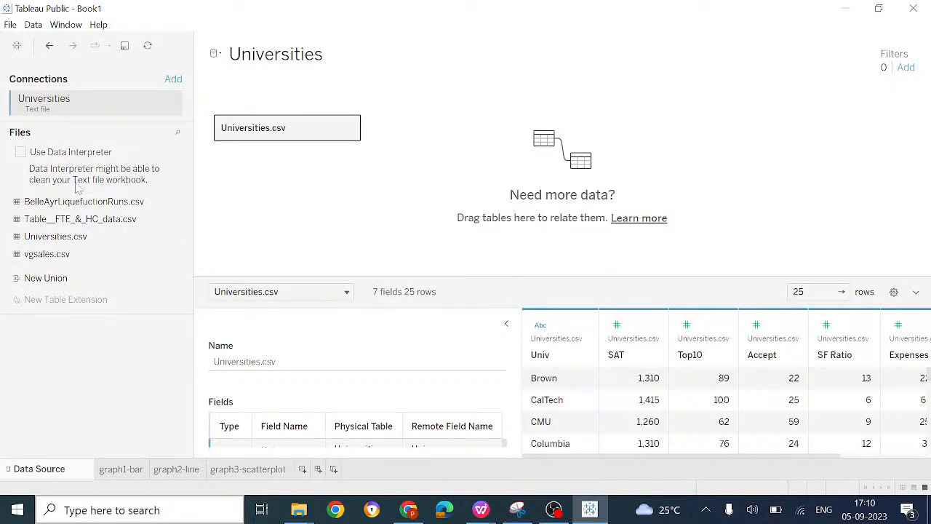
Step: Add a new worksheet and name it grap4
left_click(303, 469)
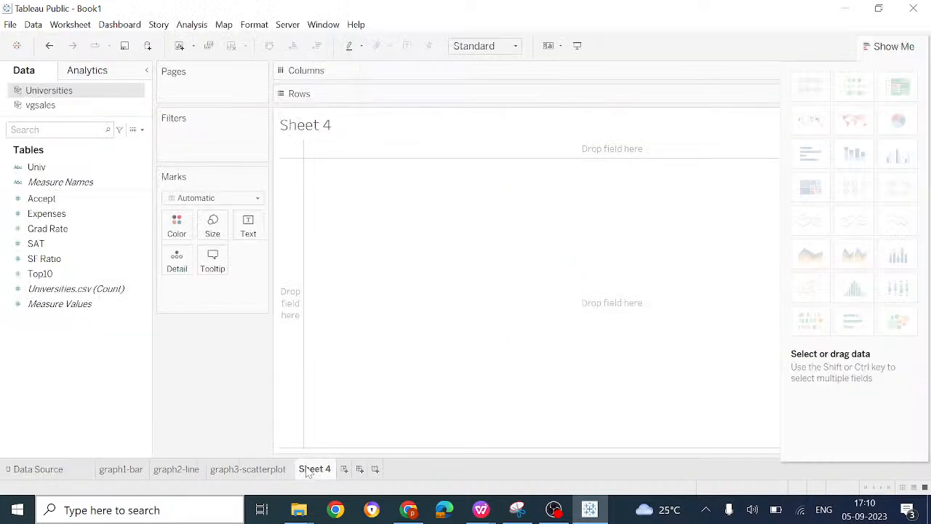
right_click(309, 469)
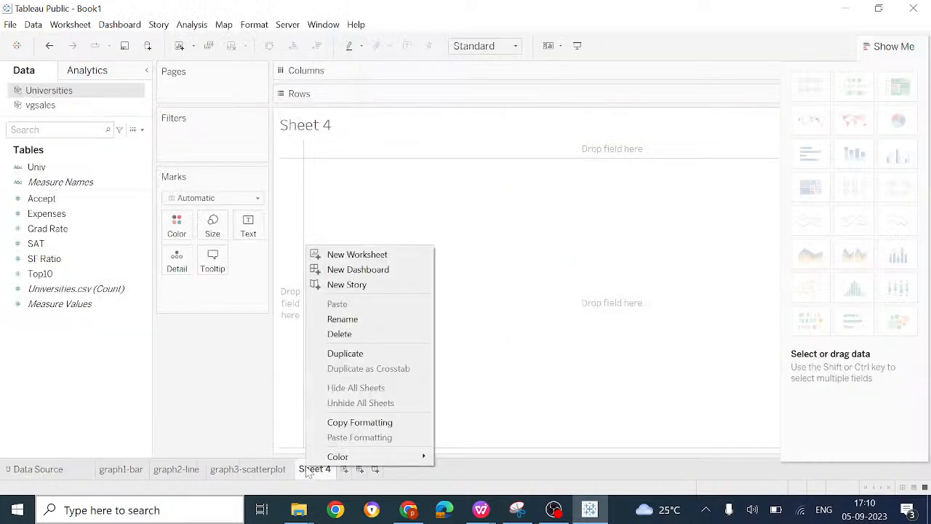
left_click(347, 320)
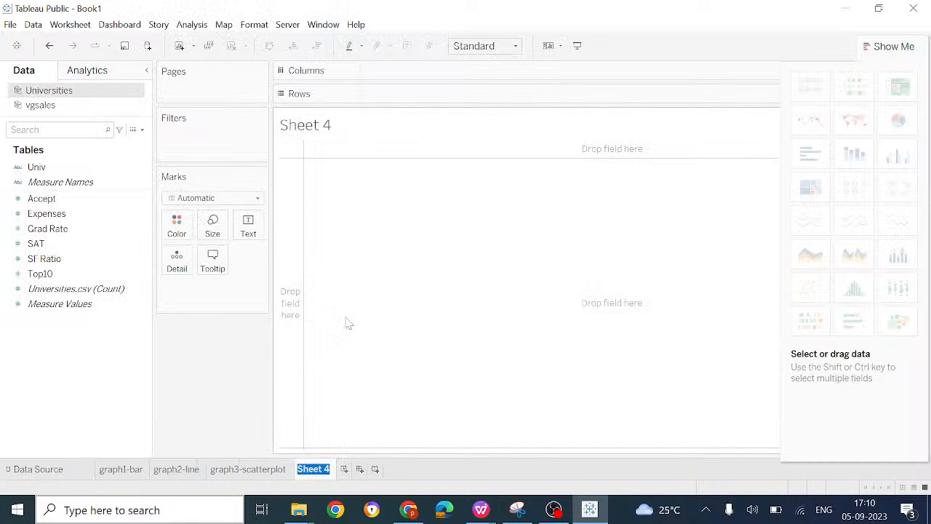
type("grap4")
key("Return")
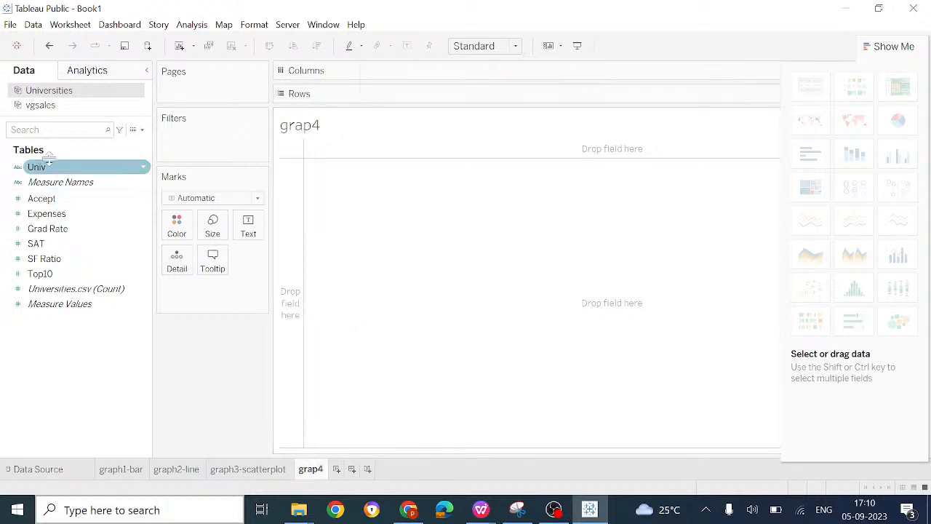
Step: Build a chart with Univ as the columns and the Top10 measure as the rows
left_click_drag(51, 167, 403, 76)
left_click(22, 247)
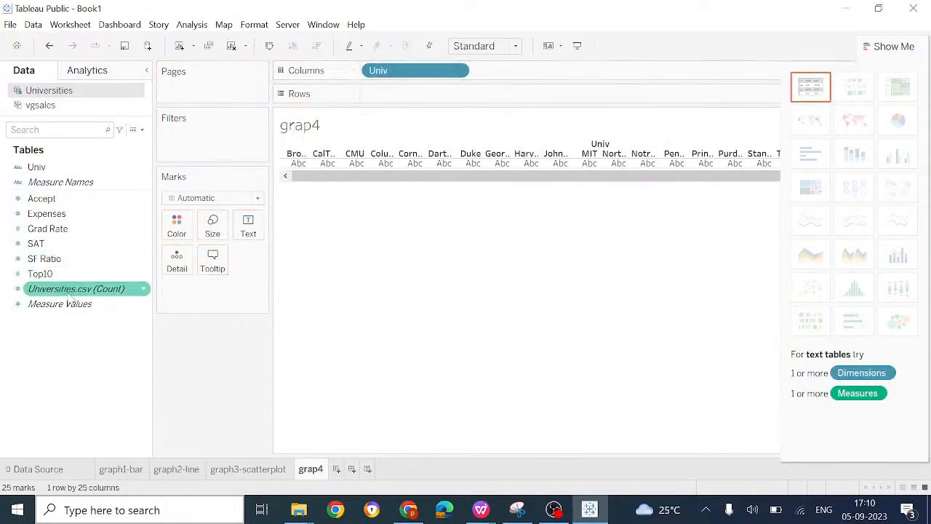
left_click_drag(67, 276, 454, 94)
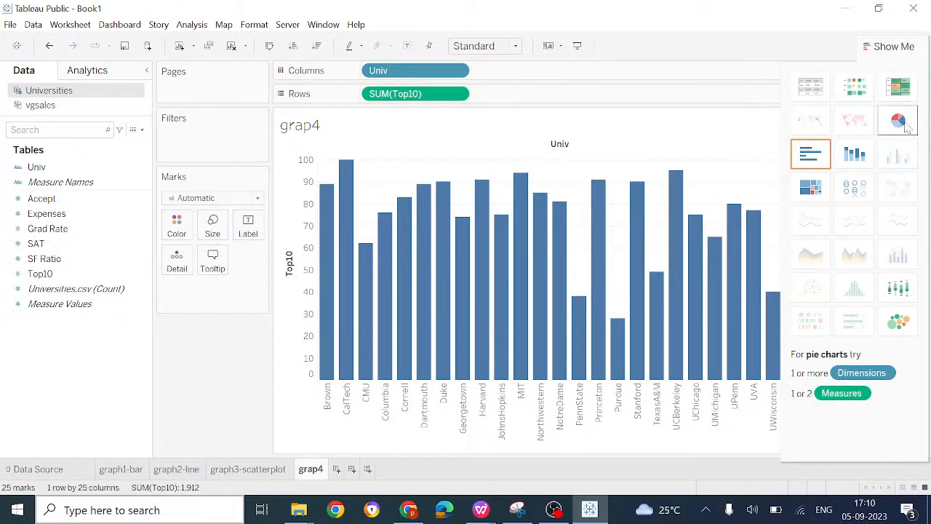
Step: Convert the Top10 by Univ chart to a pie chart and fit it to Entire View
left_click(258, 199)
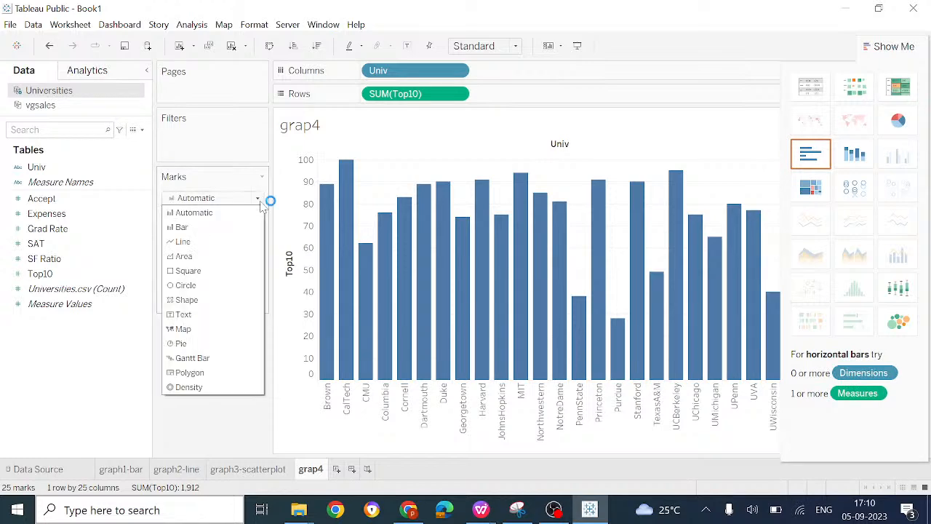
left_click(202, 343)
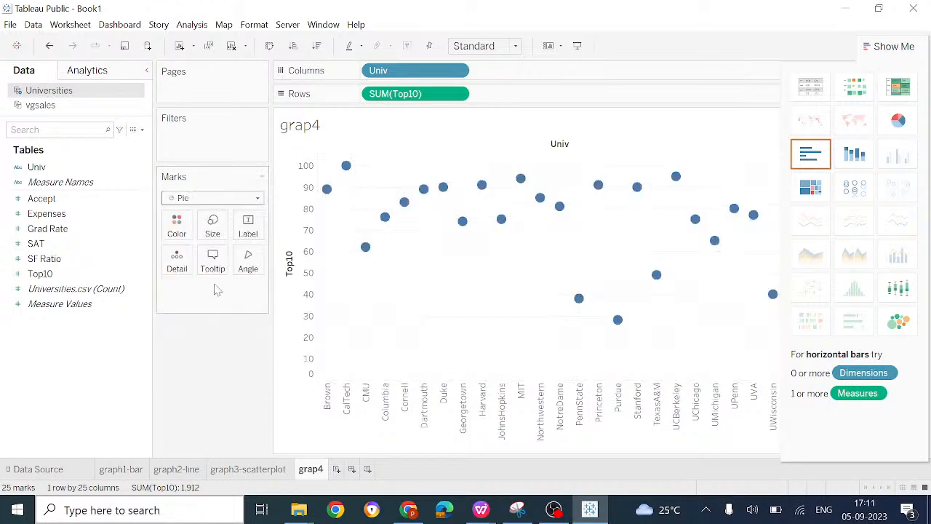
left_click(897, 121)
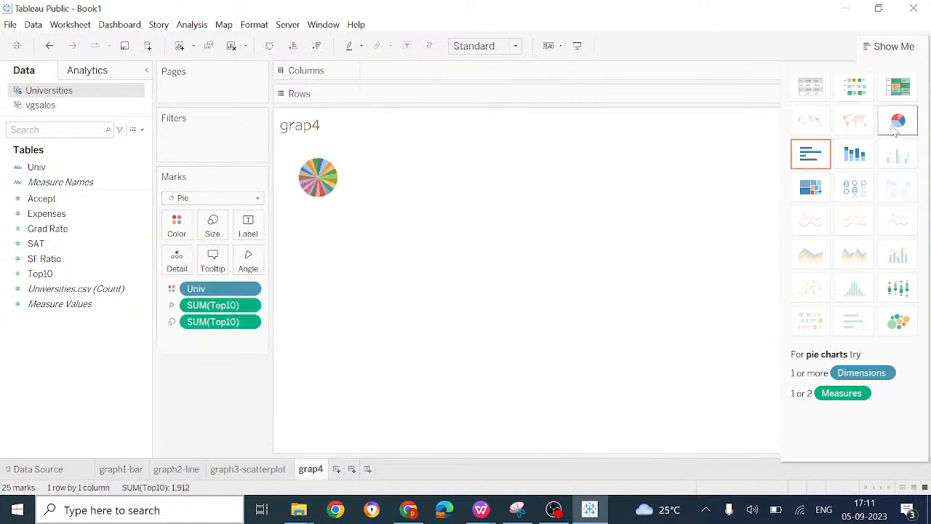
mouse_move(315, 197)
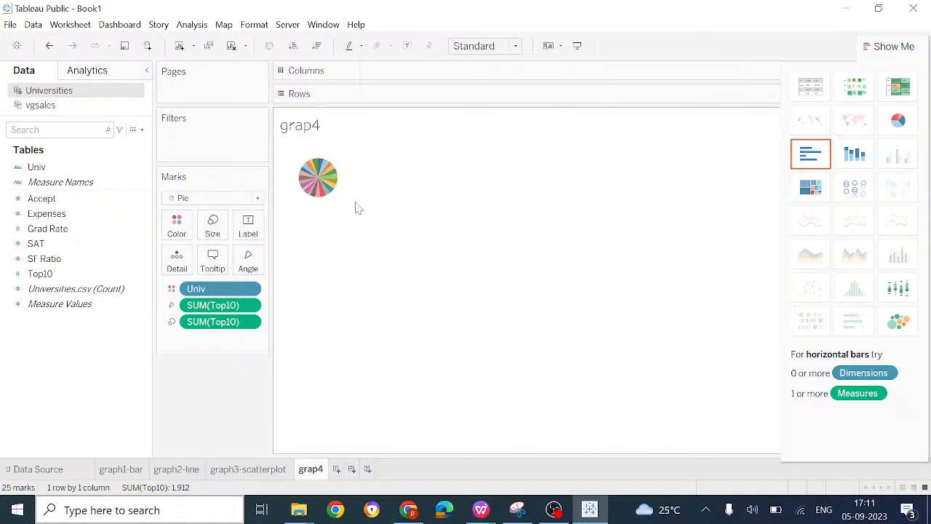
left_click(516, 46)
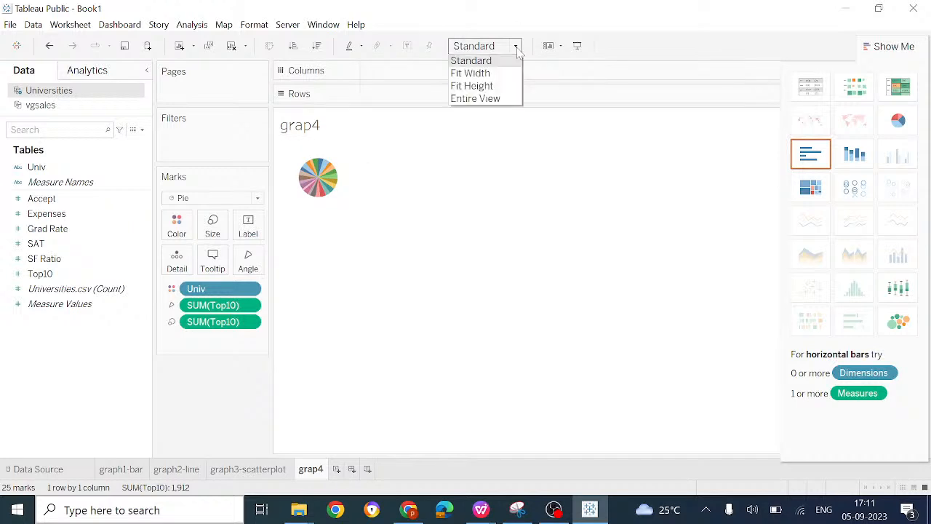
left_click(488, 98)
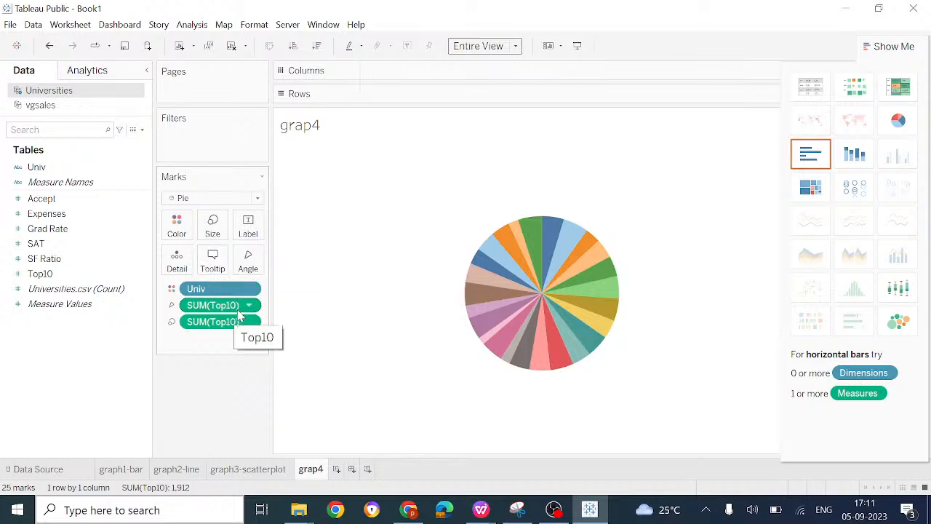
Step: Label the pie slices with Univ and color them by SUM(Top10)
left_click(171, 307)
left_click(195, 339)
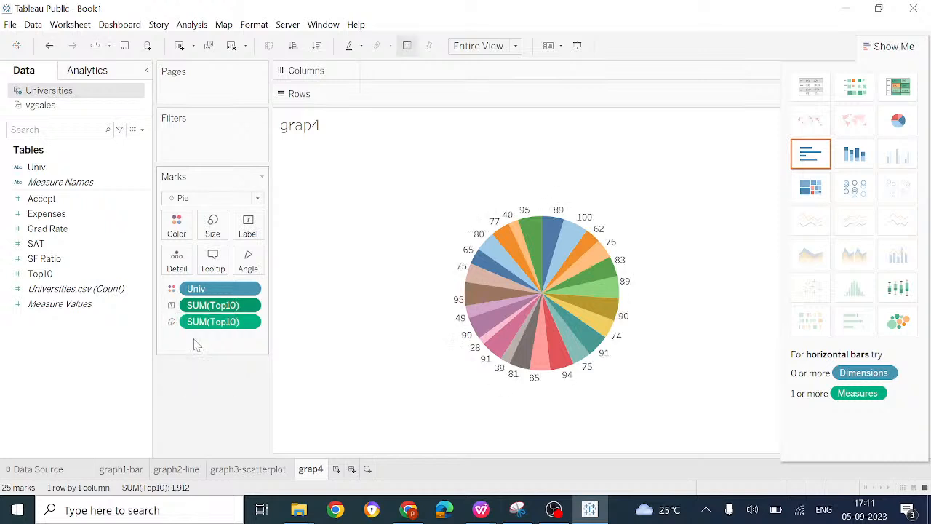
left_click(171, 291)
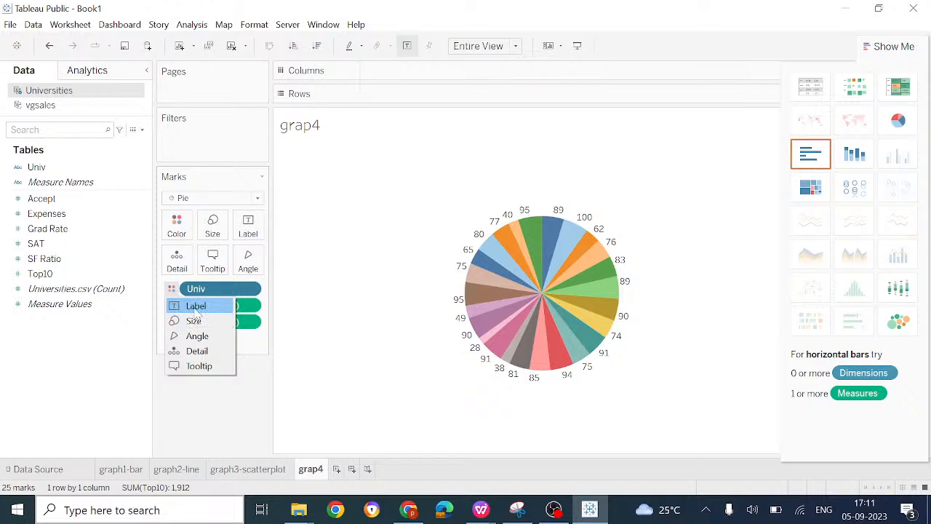
left_click(195, 313)
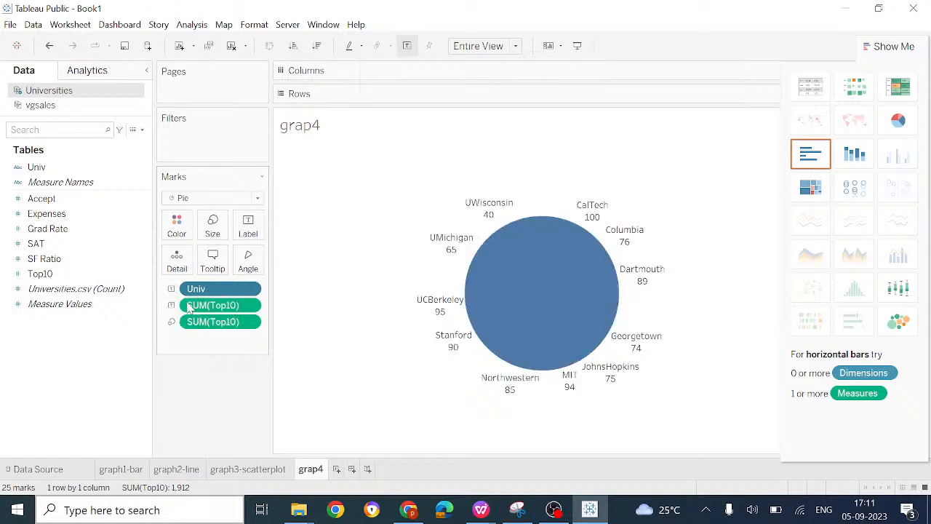
left_click(171, 305)
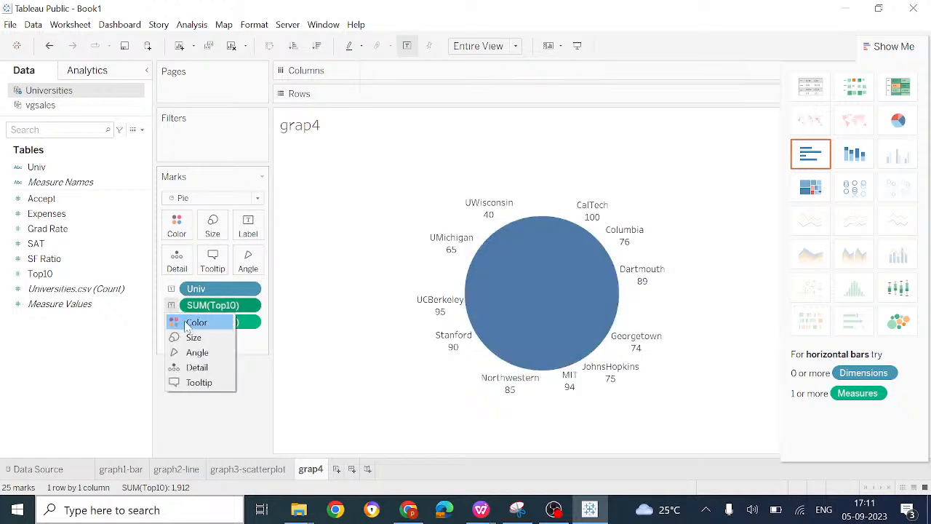
left_click(194, 323)
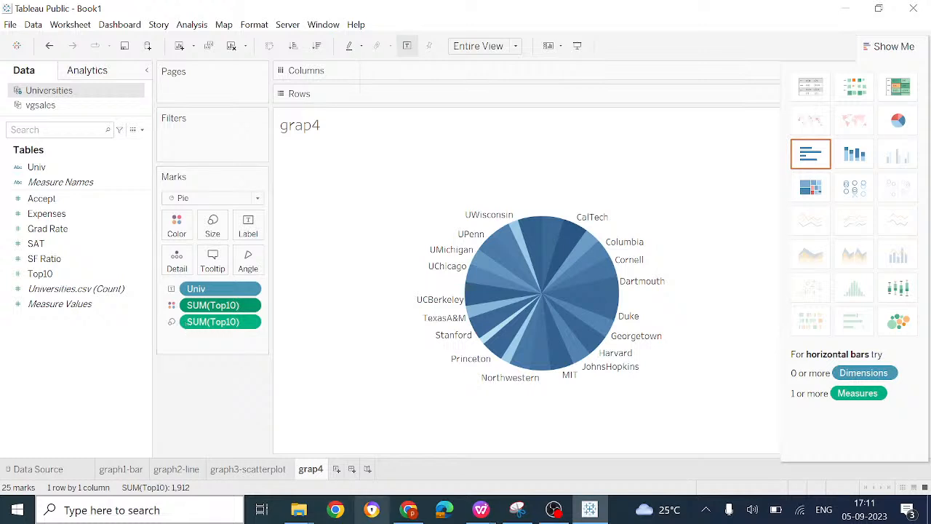
Step: Switch to WPS Office to review the Tableau topics in the workshop agenda document, and return to Tableau Public
left_click(481, 512)
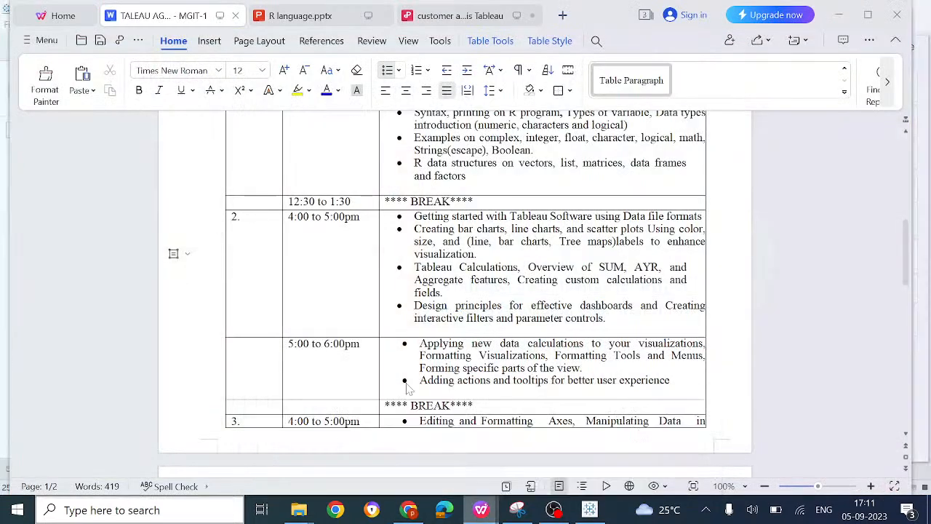
left_click(323, 445)
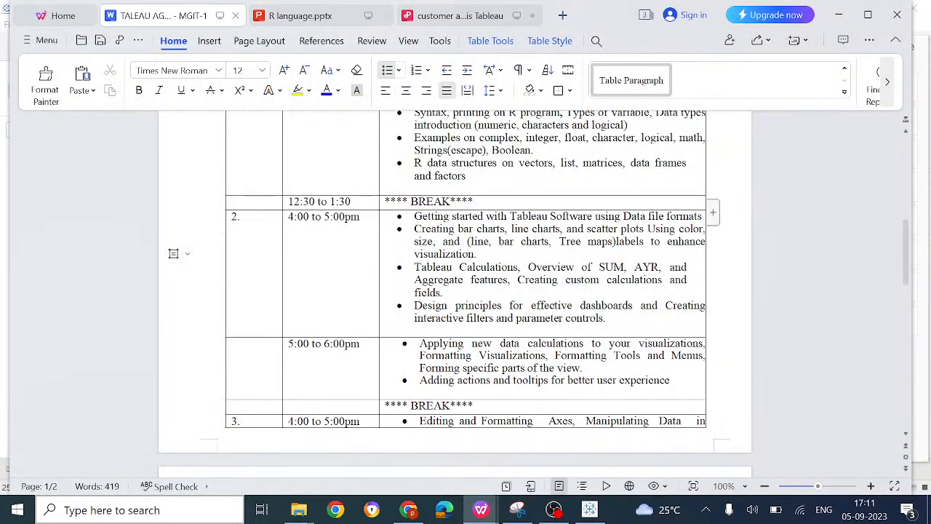
left_click(587, 241)
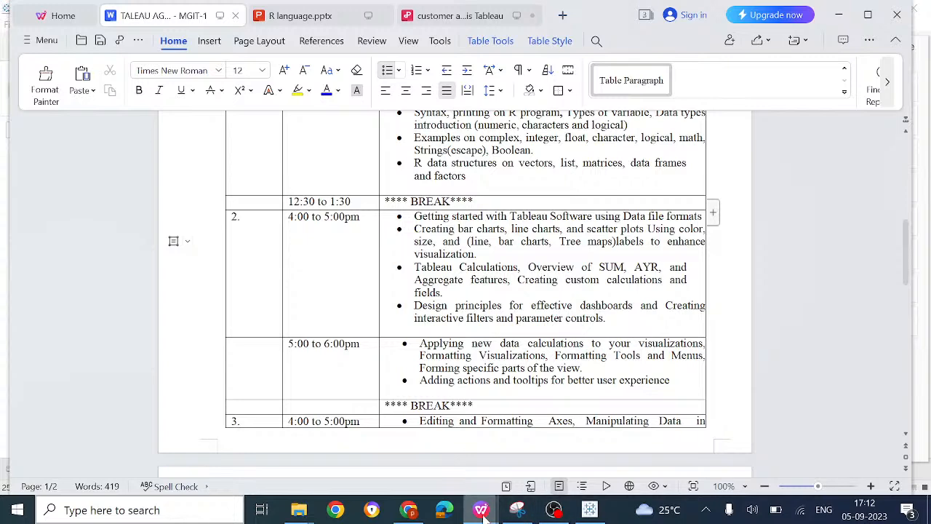
left_click(588, 513)
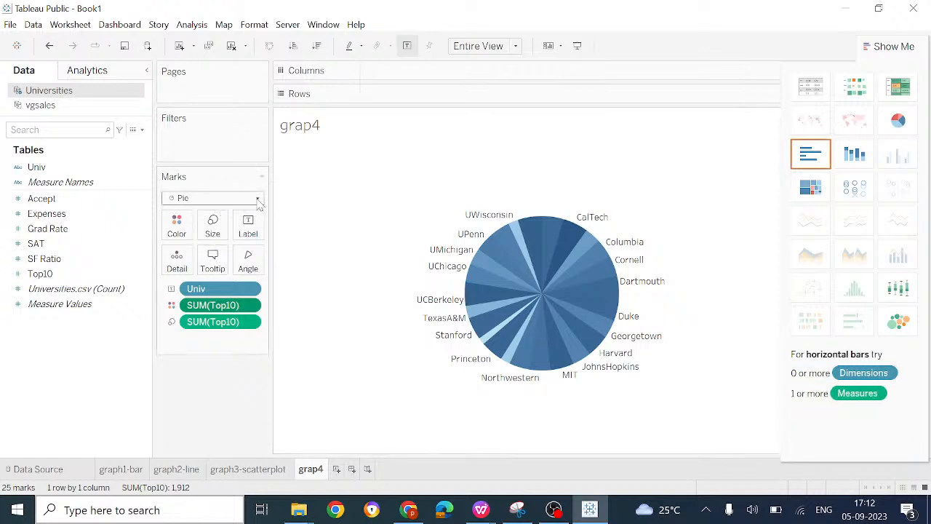
Step: Create a new worksheet charting Univ as columns with Measure Names and Measure Values as rows
left_click(336, 469)
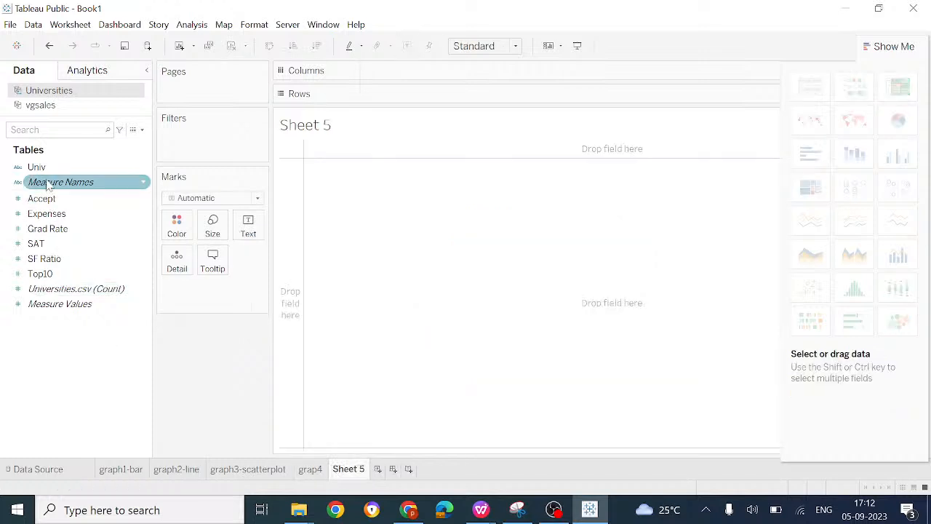
left_click_drag(44, 167, 406, 73)
left_click_drag(73, 183, 409, 96)
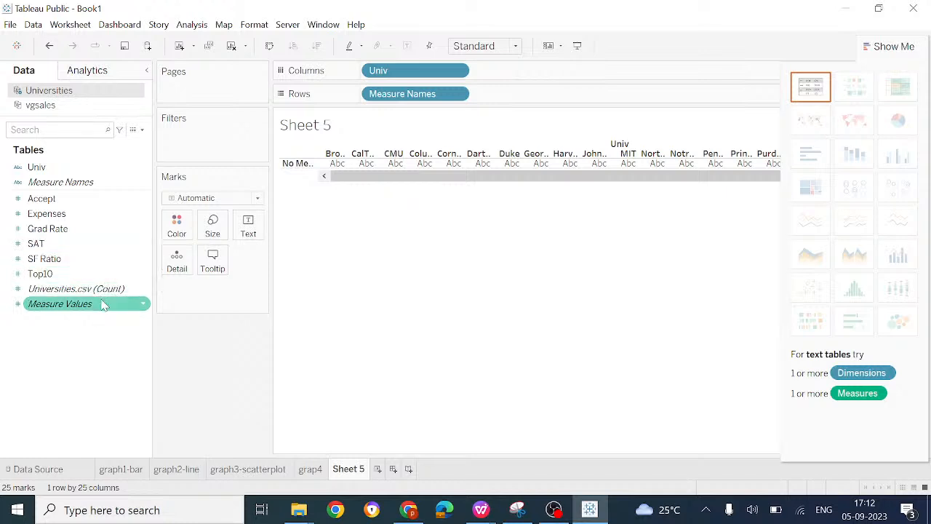
left_click_drag(47, 303, 549, 105)
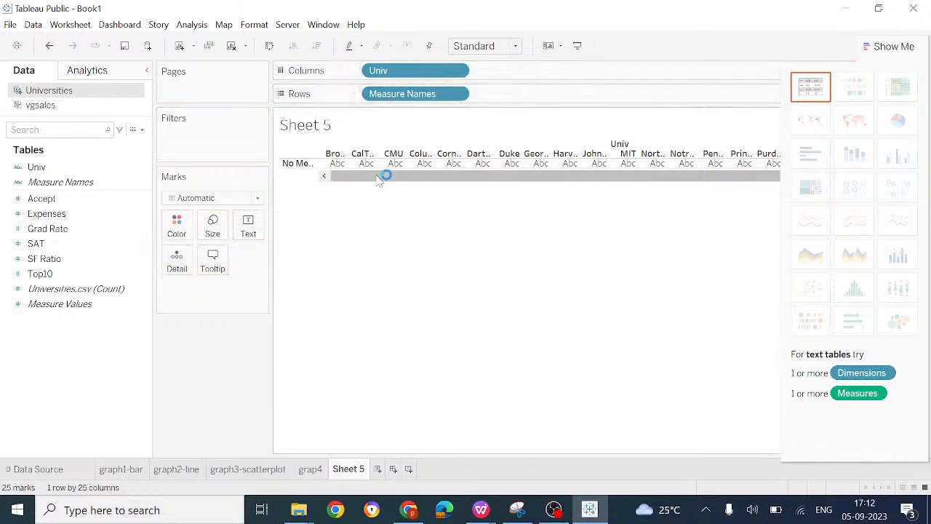
left_click_drag(91, 308, 577, 96)
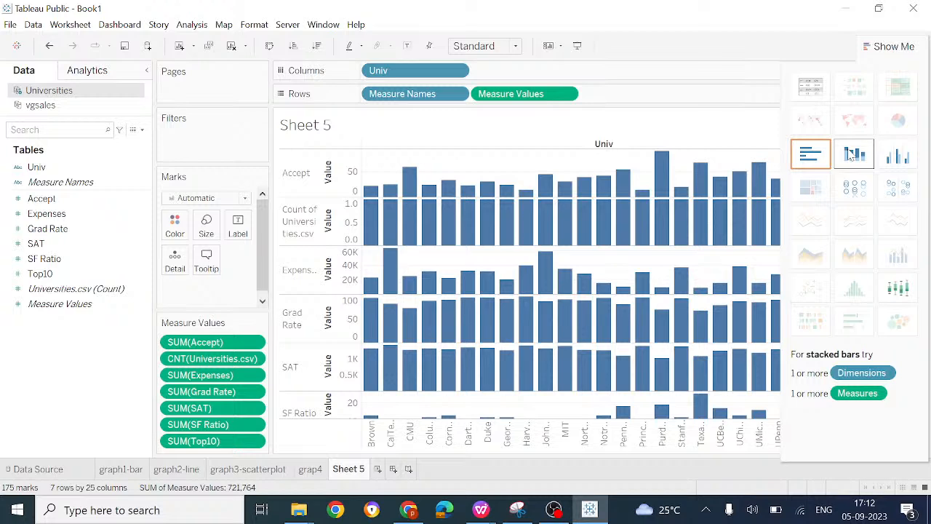
Step: Convert the chart of all university measures to a box-and-whisker plot and fit it to Entire View
left_click(897, 288)
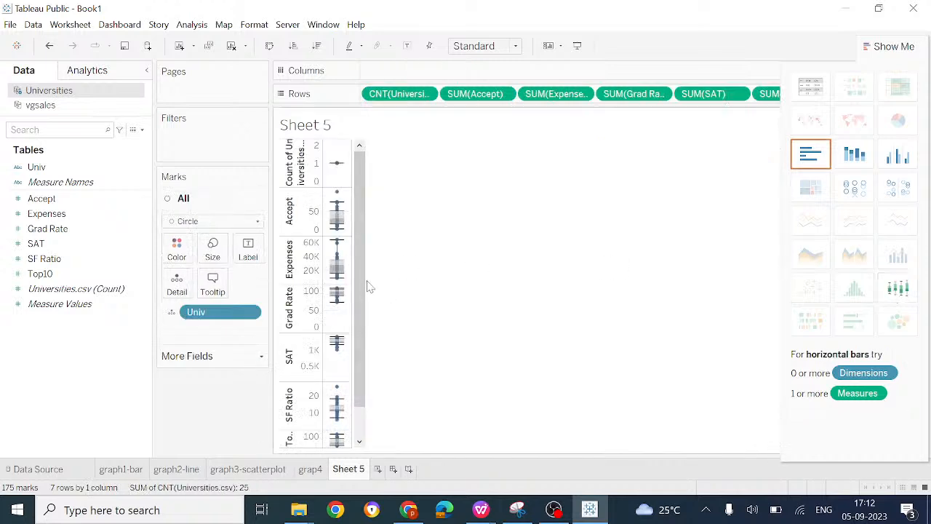
left_click(518, 46)
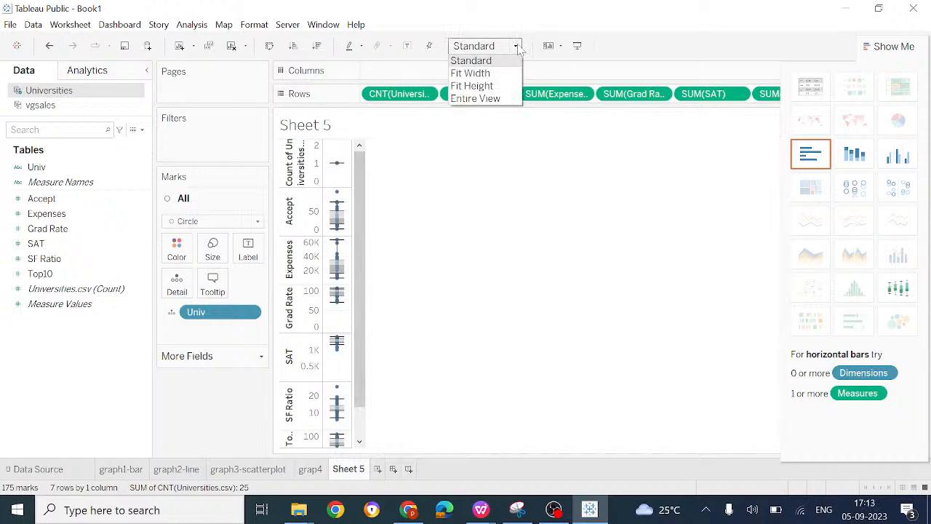
left_click(493, 99)
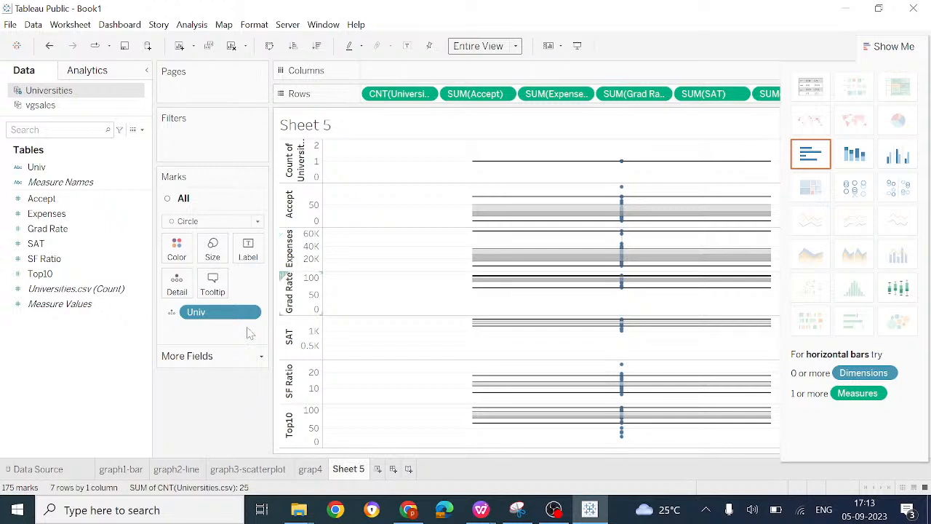
Step: Rename the box-and-whisker worksheet as bullet-graph
right_click(352, 471)
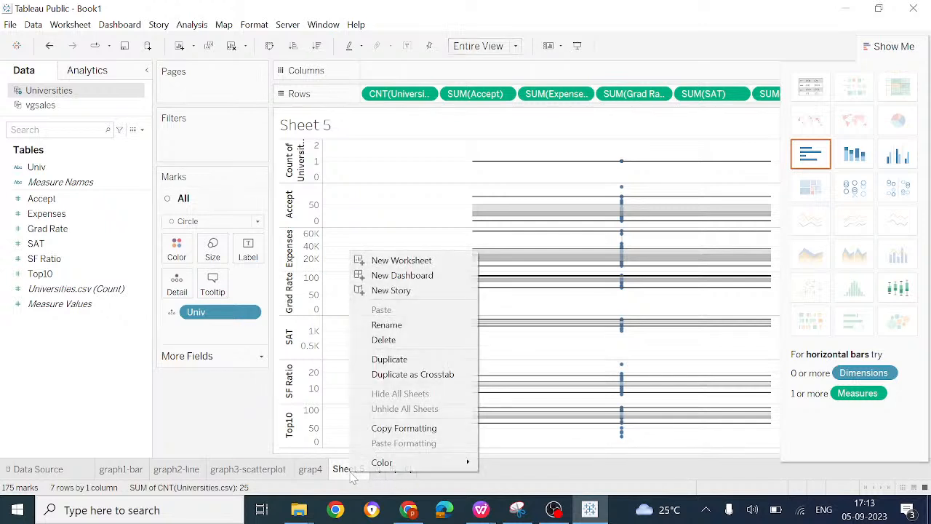
left_click(395, 325)
type("bullet")
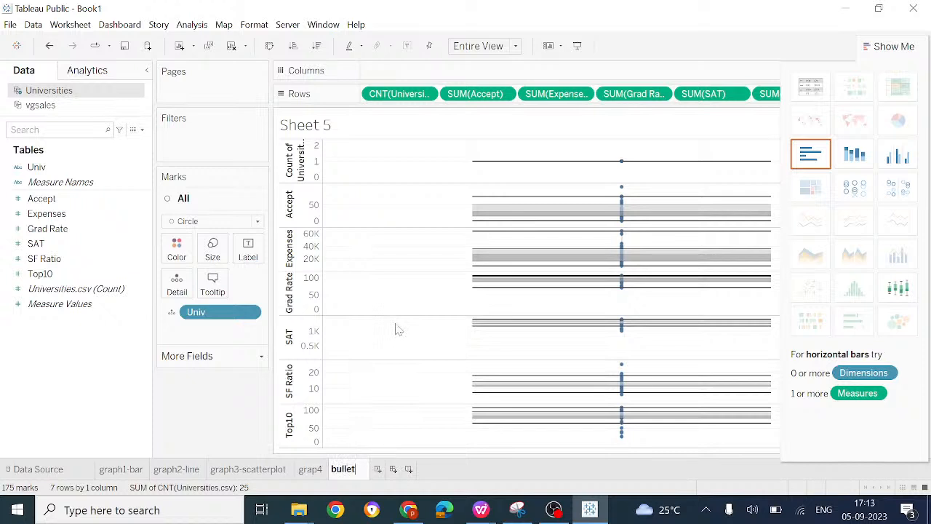
type("-graph")
key("Return")
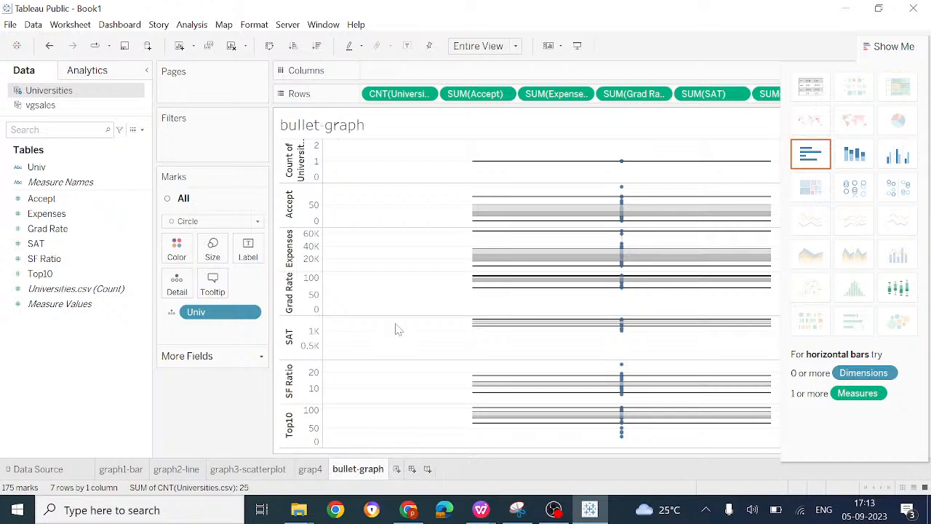
Step: Create a new worksheet charting Univ as columns and Grad Rate as rows
left_click(396, 469)
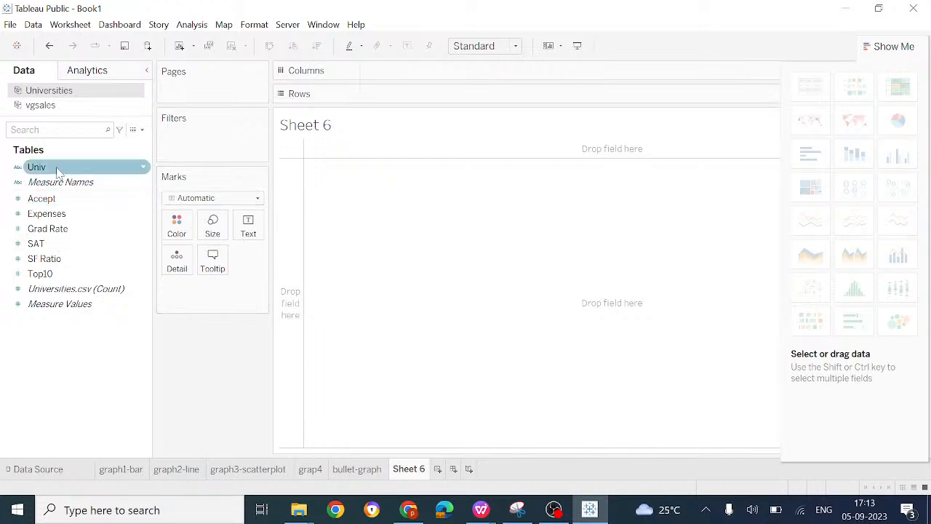
left_click_drag(58, 169, 410, 71)
left_click_drag(72, 228, 451, 99)
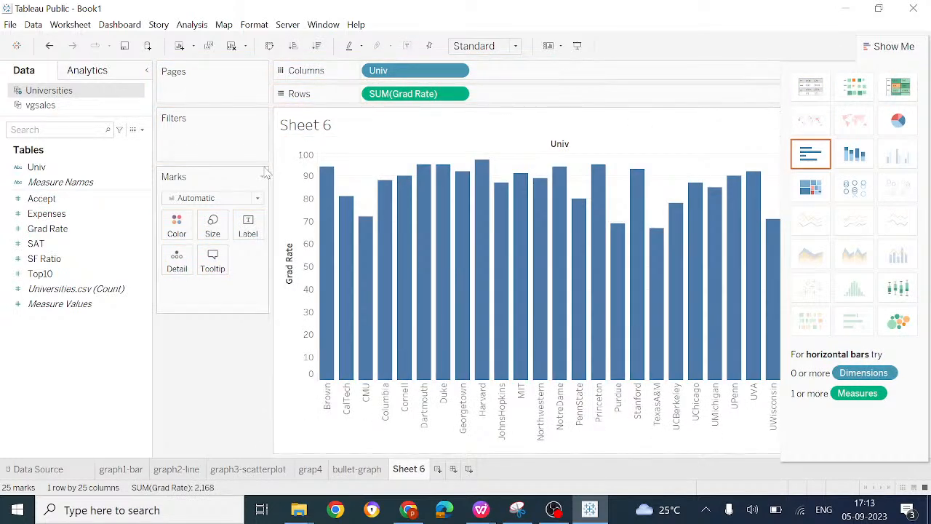
Step: Set the mark type to Map and add Top10 to the rows after Grad Rate
left_click(258, 198)
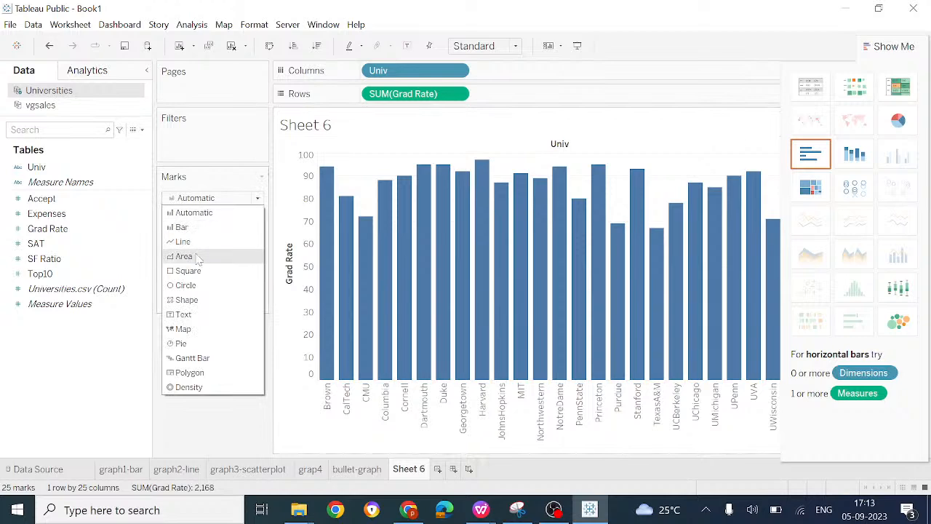
left_click(203, 334)
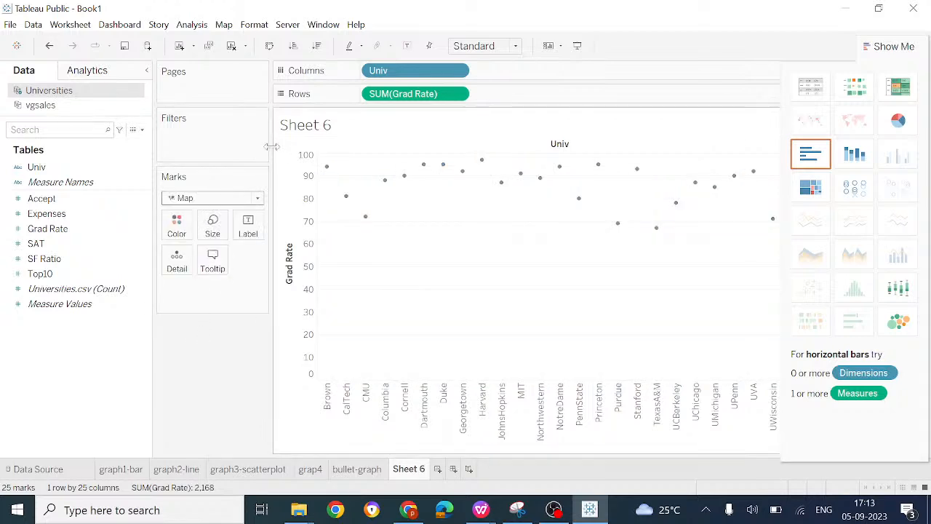
left_click(77, 290)
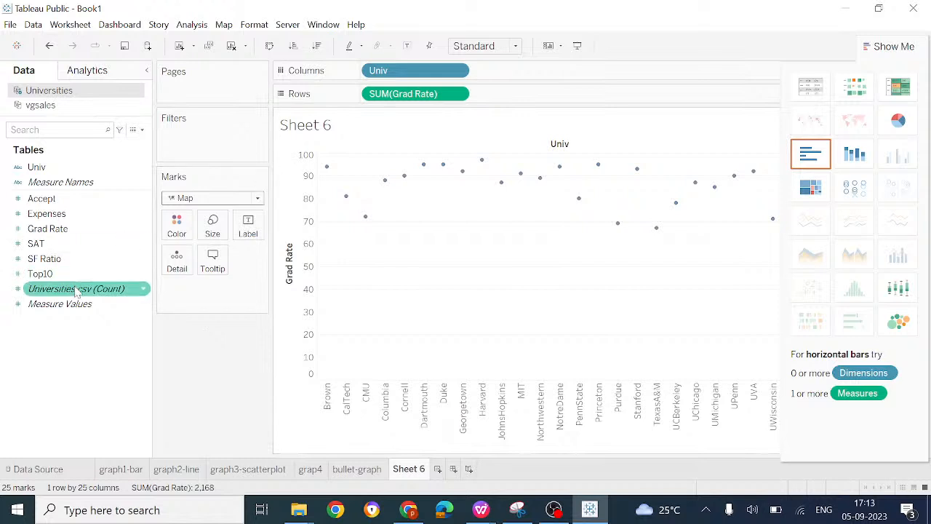
left_click_drag(63, 274, 530, 92)
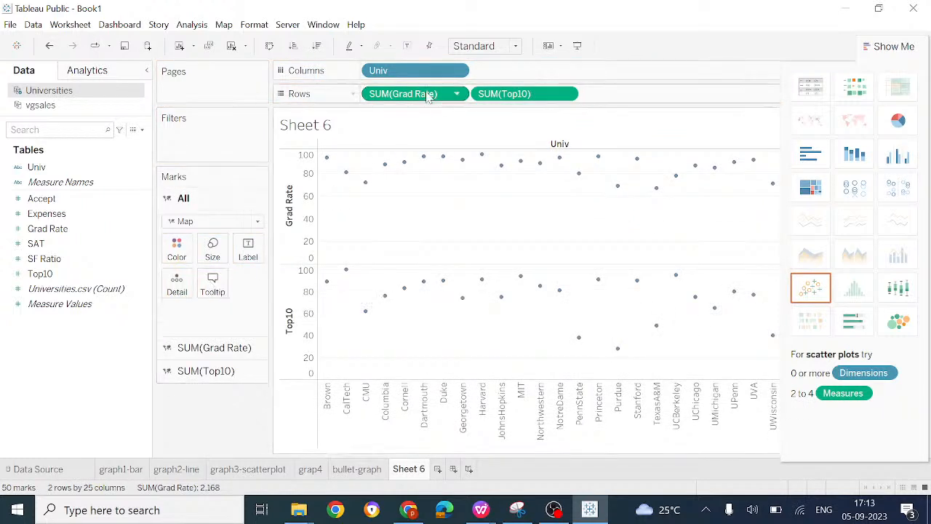
left_click_drag(403, 76, 416, 99)
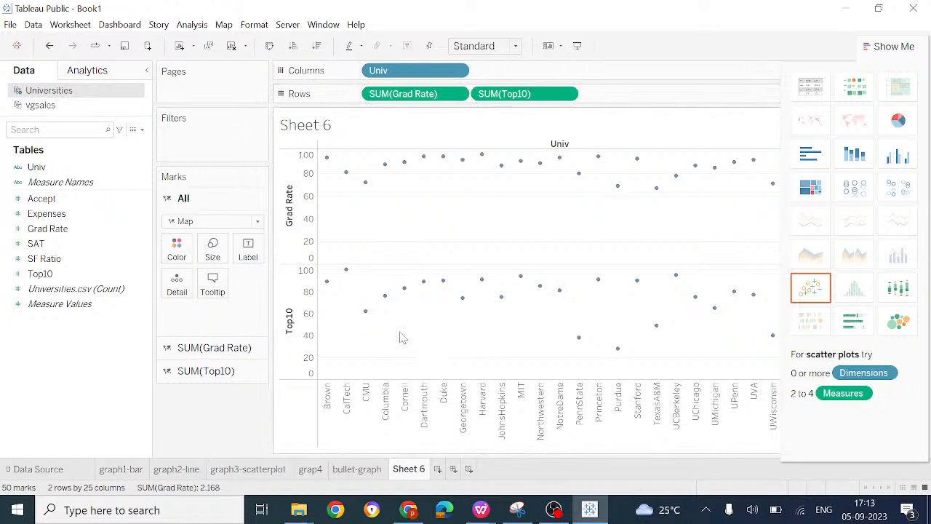
left_click_drag(71, 306, 640, 96)
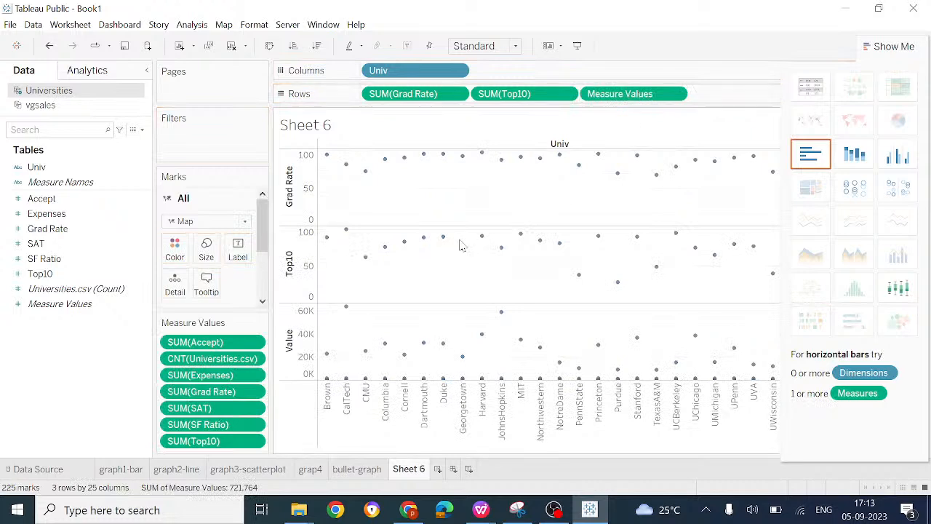
right_click(633, 96)
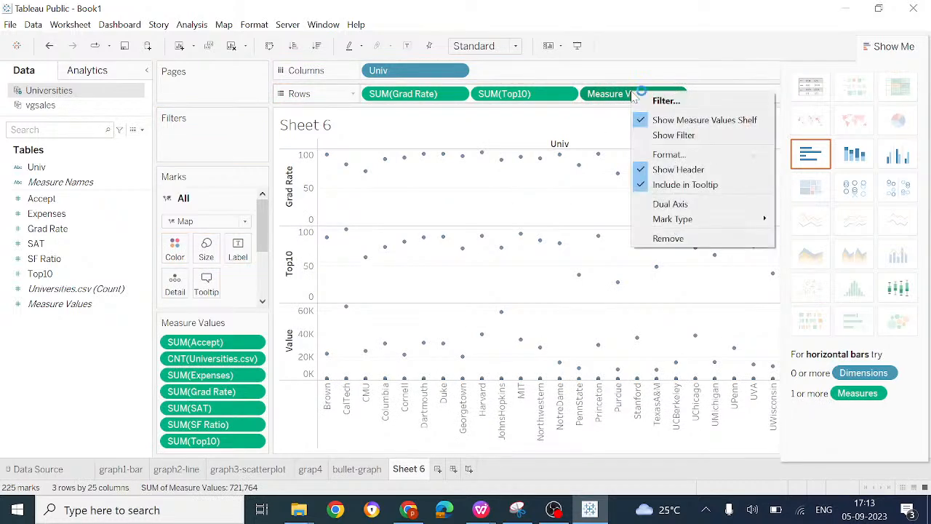
left_click(692, 242)
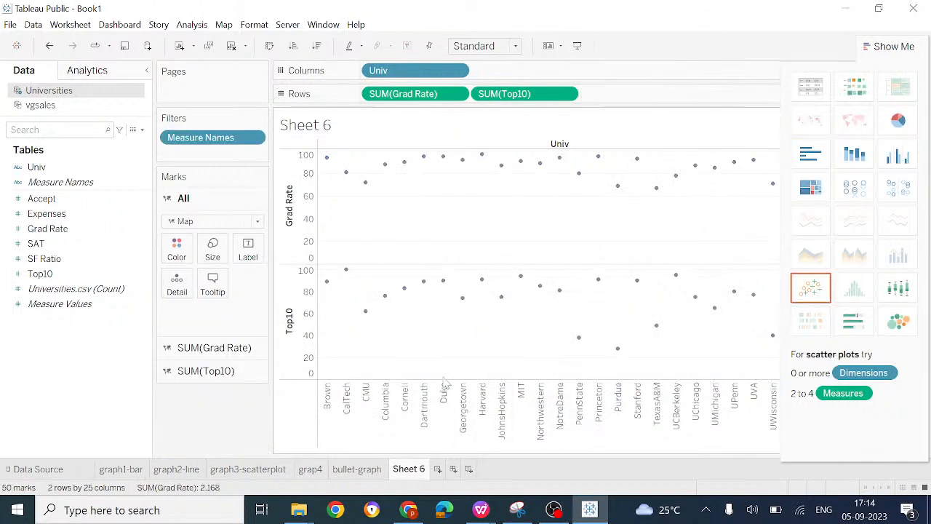
Step: Convert the Grad Rate and Top10 chart to a scatter plot, and switch it to packed bubbles
left_click(811, 287)
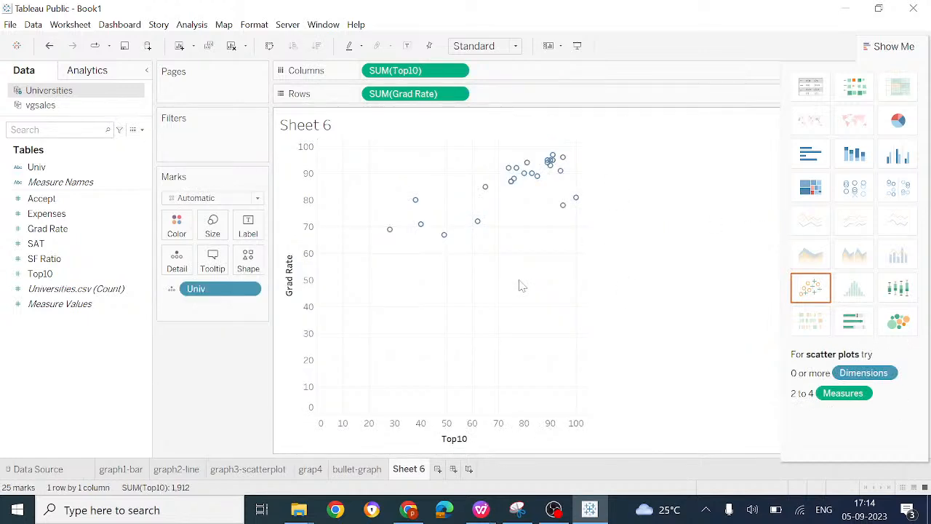
left_click(900, 291)
left_click(900, 322)
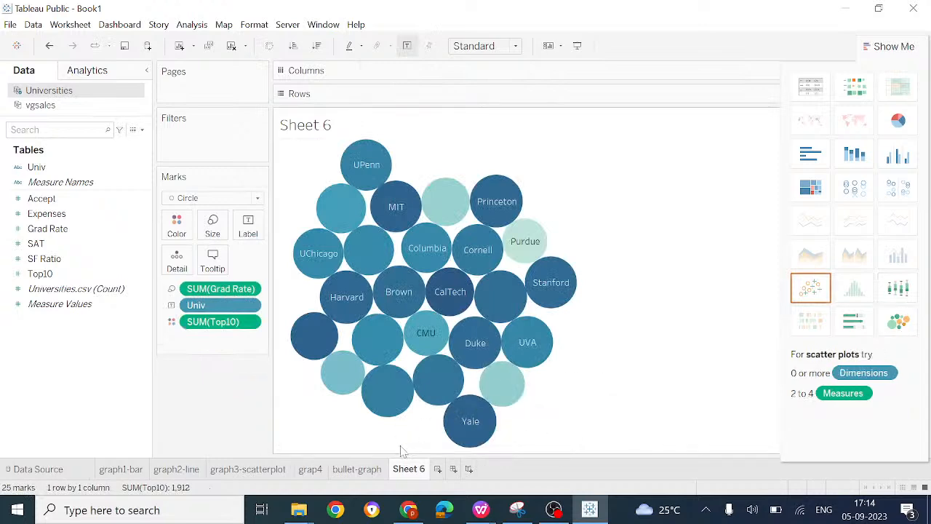
Step: Rename the packed bubbles worksheet as bubble
right_click(419, 470)
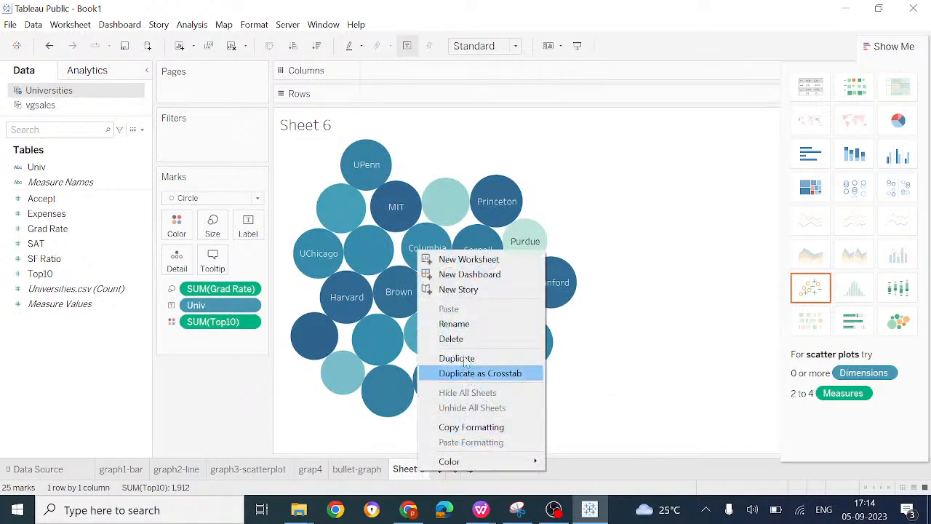
left_click(464, 329)
type("bu")
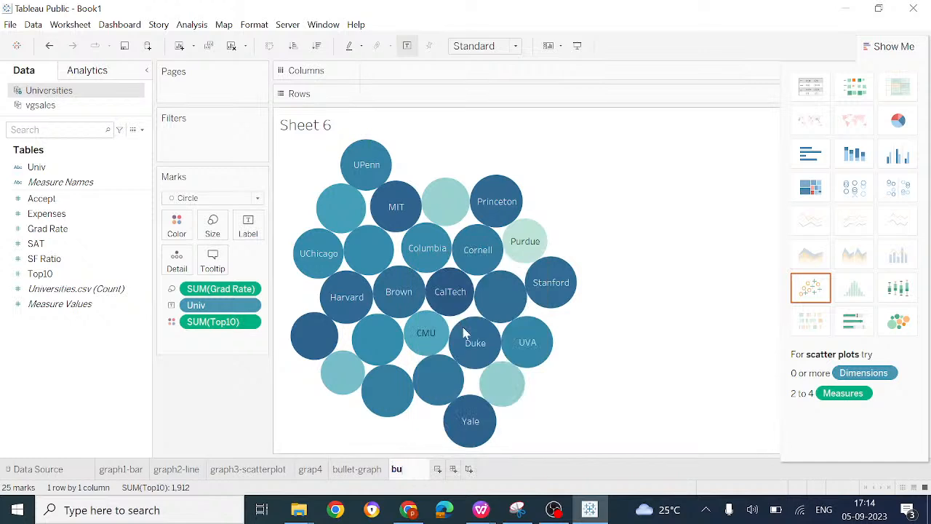
type("bble")
key("Return")
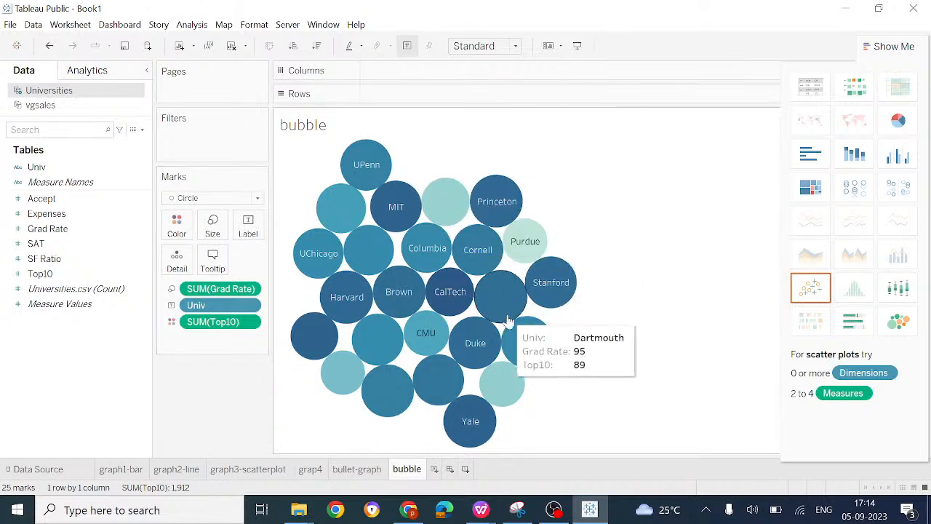
Step: Try the bubble chart as a heat map and as a pie chart fitted to Entire View, and return to packed bubbles
left_click(892, 48)
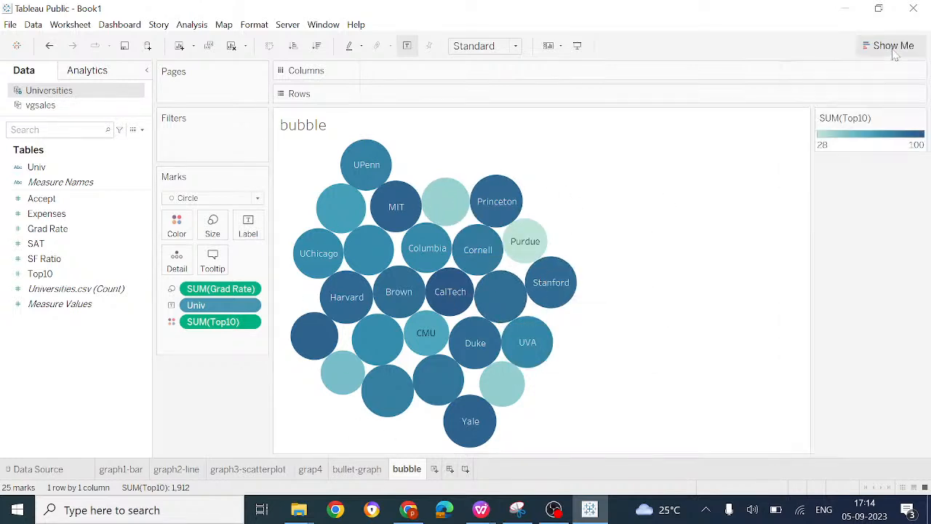
left_click(892, 48)
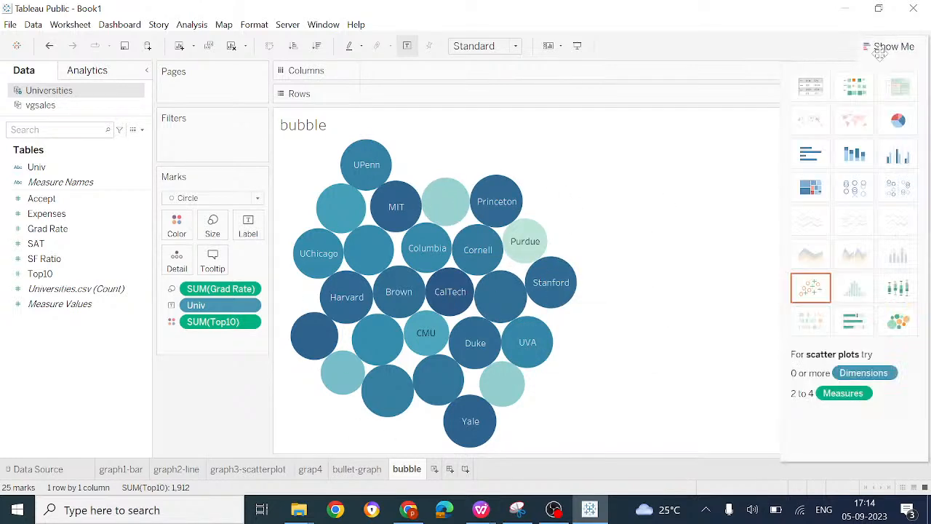
left_click(880, 54)
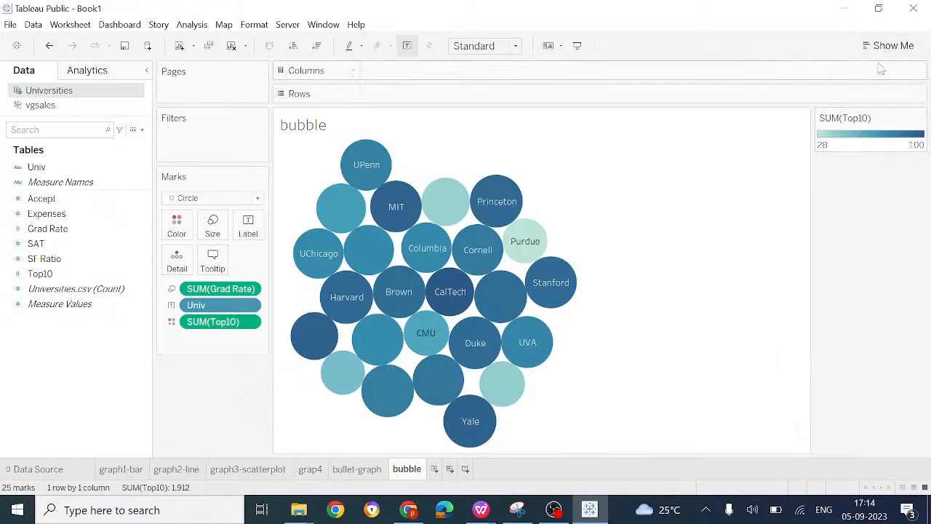
left_click(884, 42)
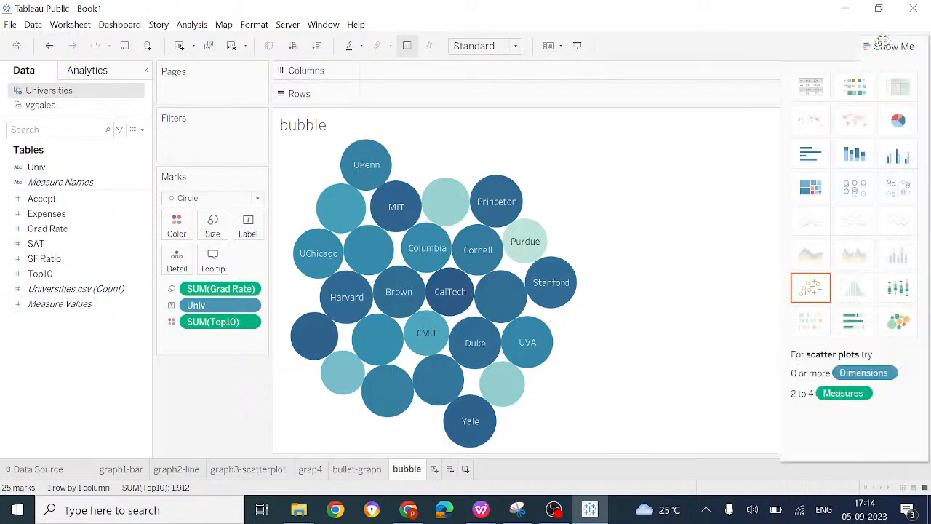
left_click(856, 88)
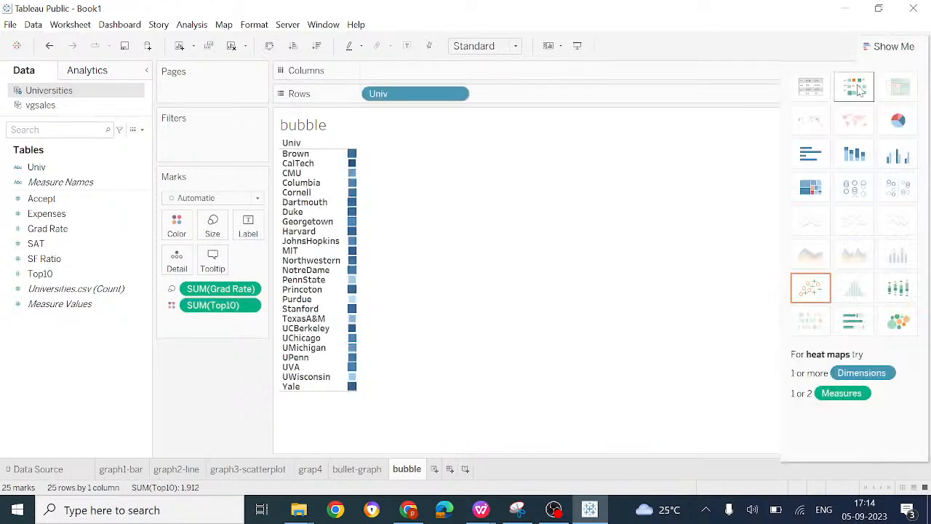
left_click(899, 322)
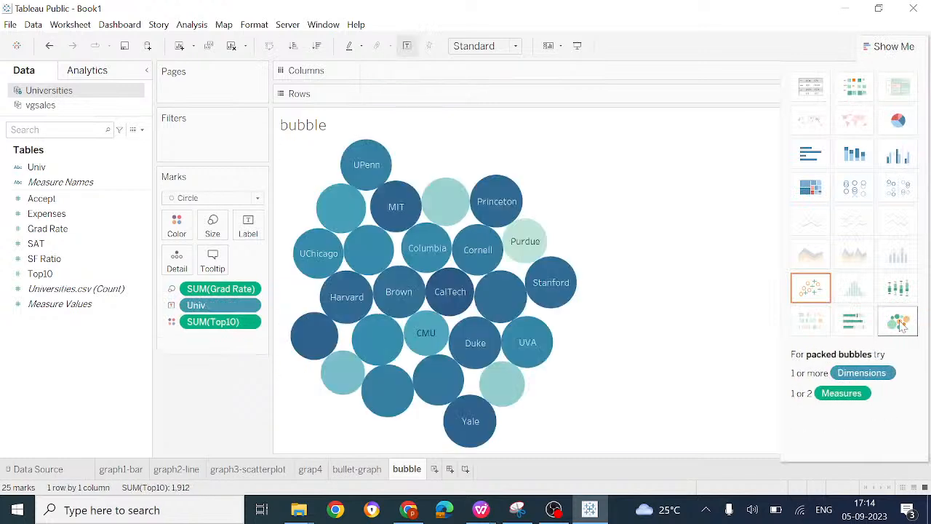
left_click(899, 121)
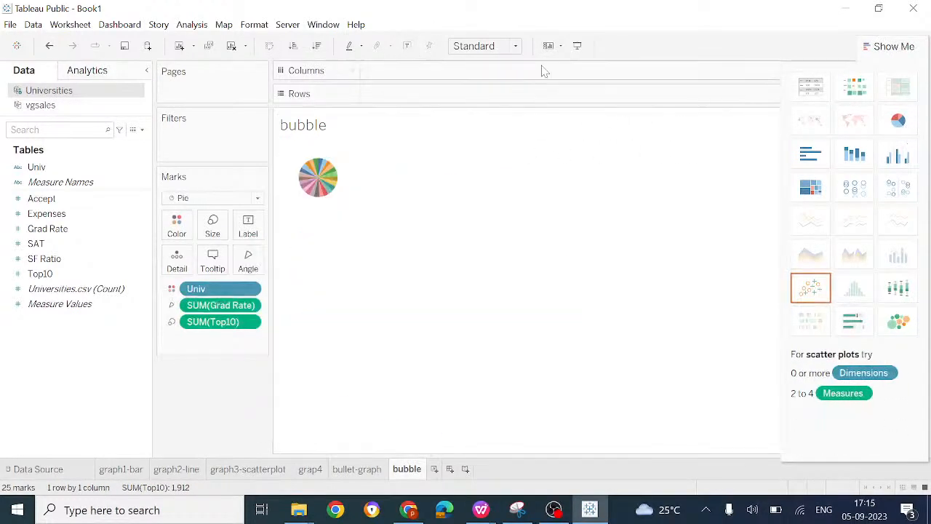
left_click(517, 48)
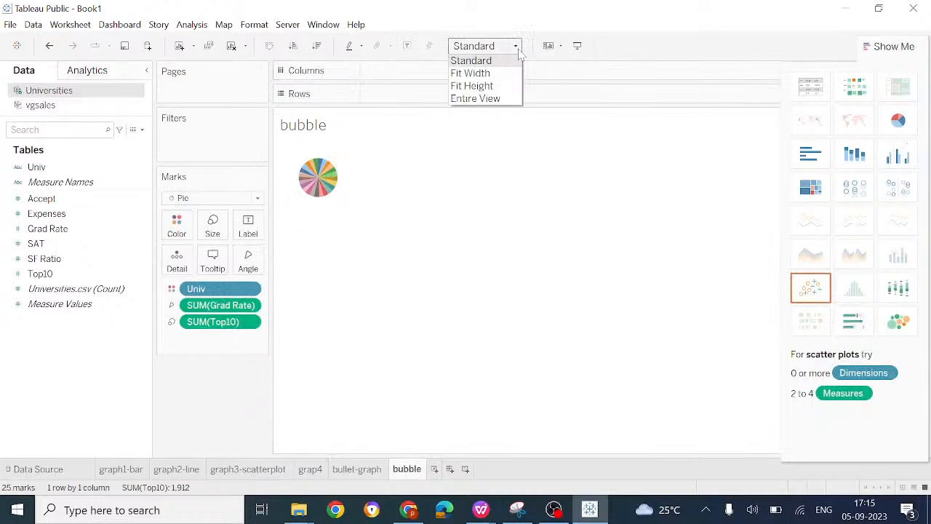
left_click(502, 93)
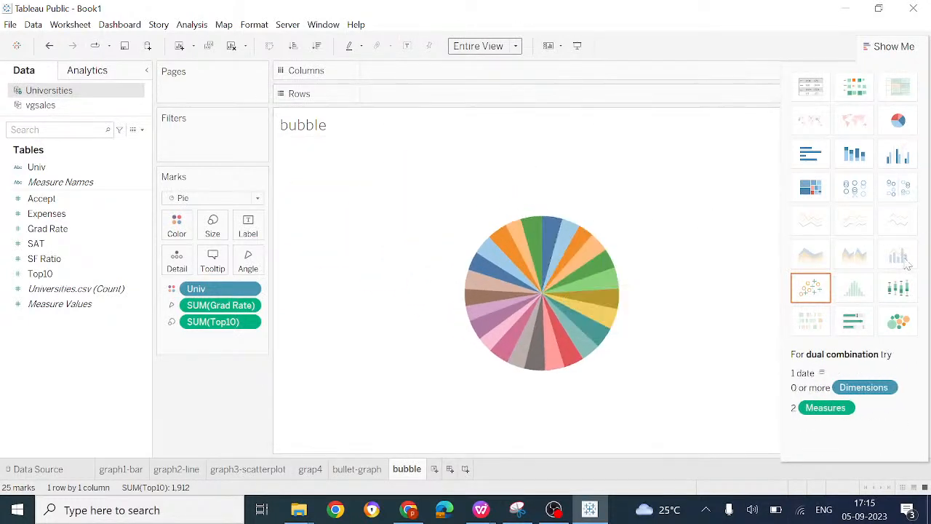
left_click(902, 322)
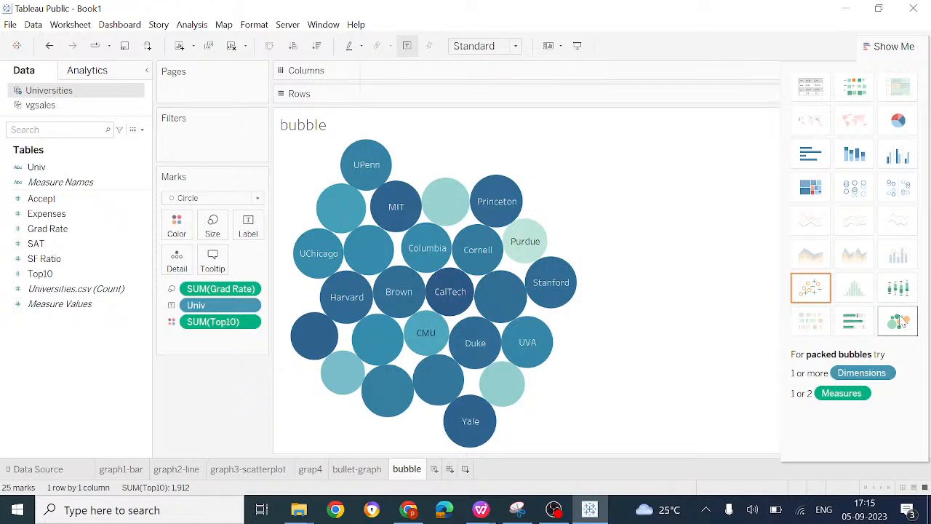
Step: Check the live stream in YouTube Studio, and switch to WPS Office to review the Tableau Calculations topics in the workshop agenda
left_click(408, 511)
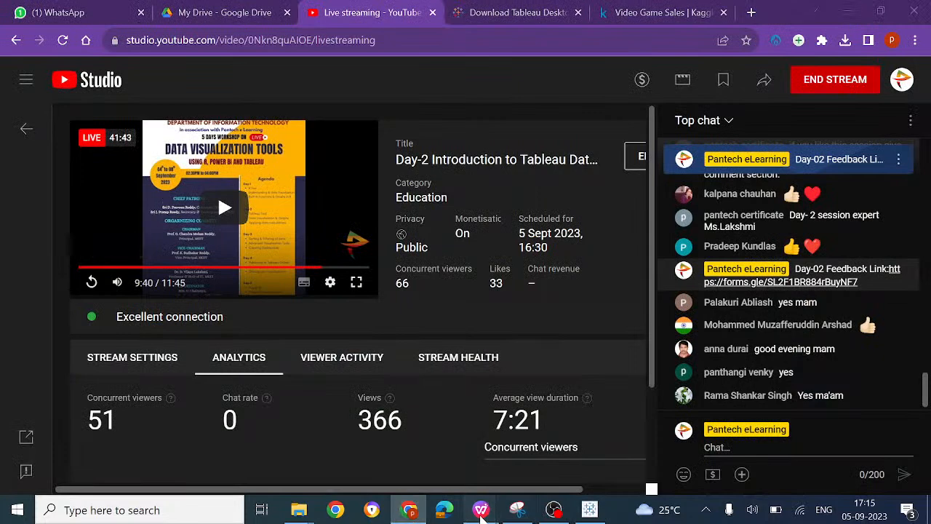
mouse_move(481, 513)
left_click(346, 455)
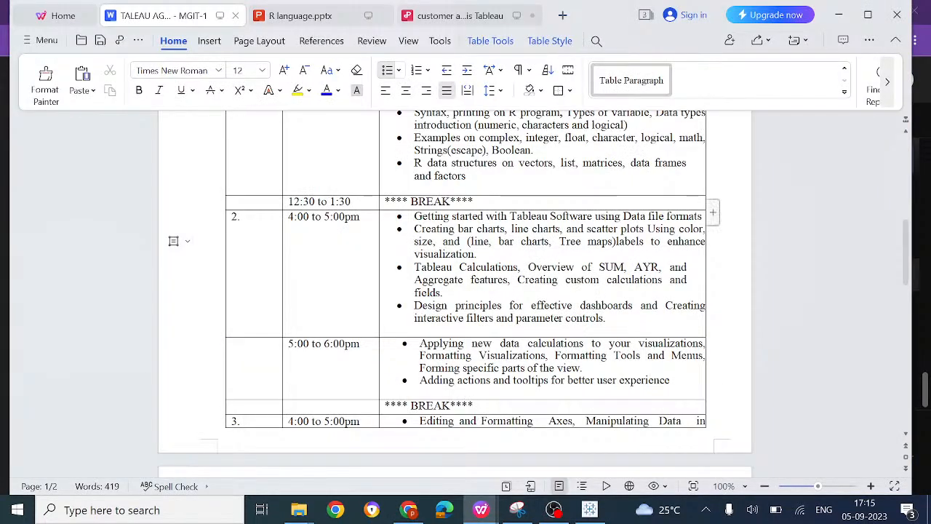
left_click_drag(452, 267, 658, 267)
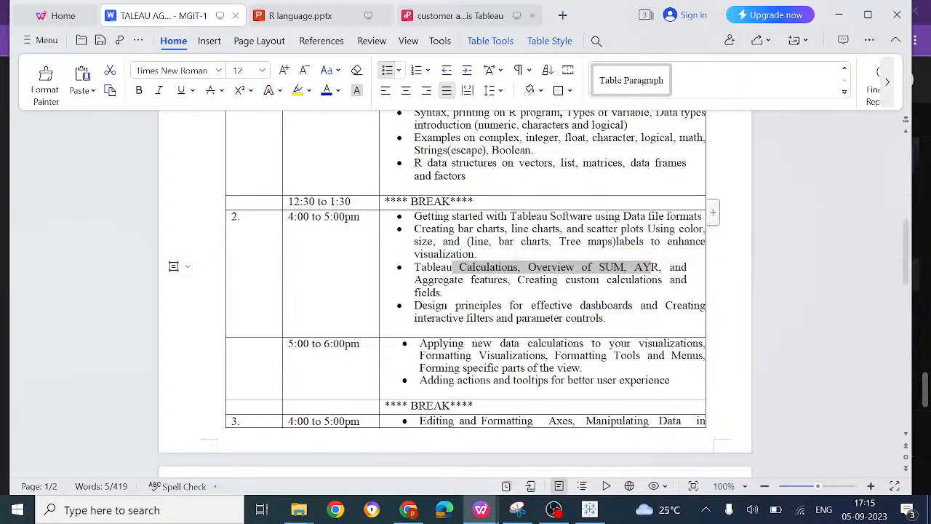
left_click(445, 292)
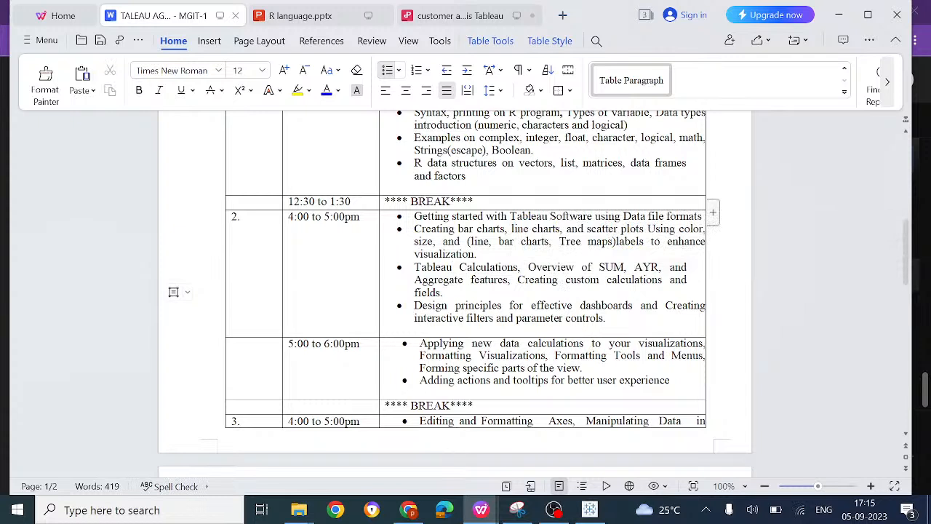
Step: Review the parameter controls, Tableau Calculations and aggregate features topics in the workshop agenda, and switch back to Tableau Public
left_click_drag(516, 318, 610, 318)
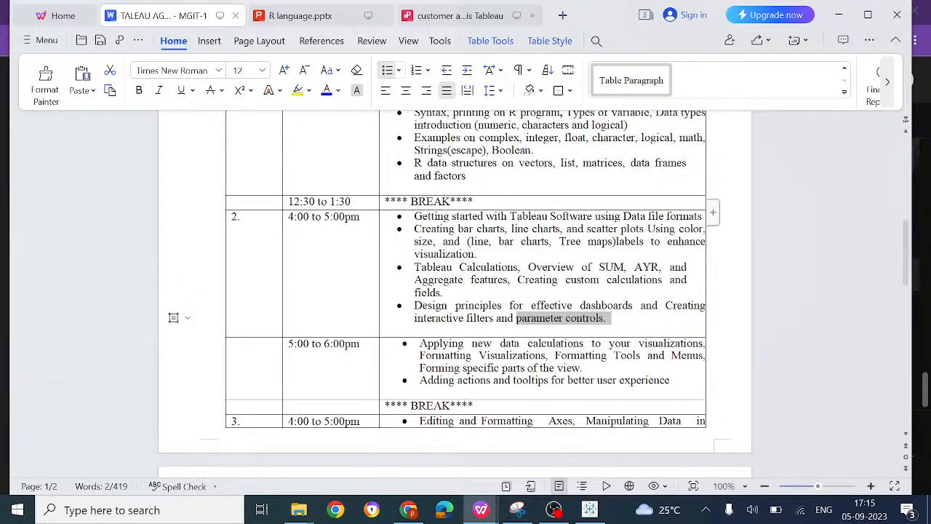
left_click(418, 334)
left_click(443, 293)
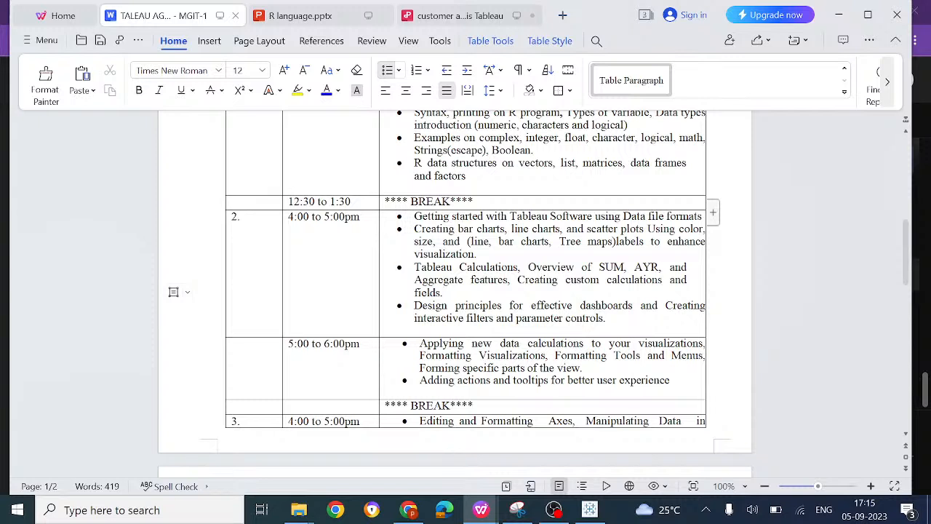
left_click(495, 267)
left_click(486, 279)
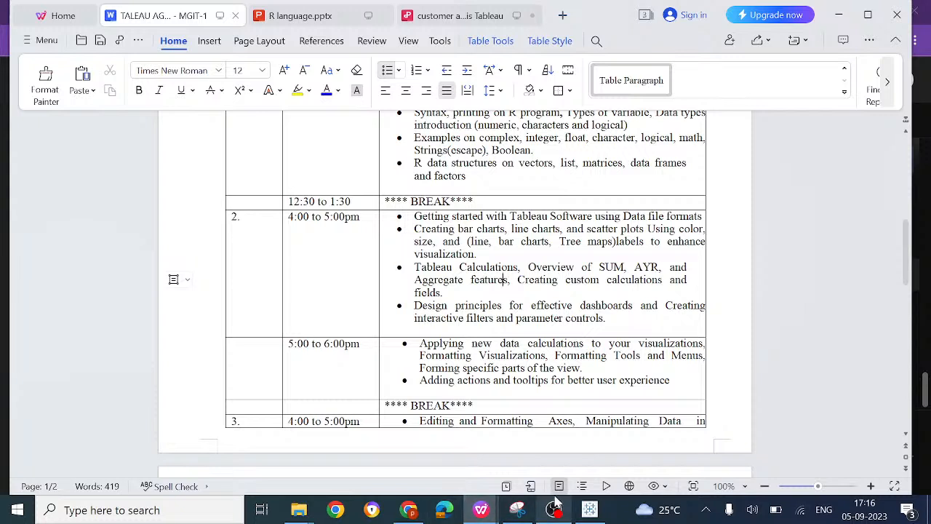
mouse_move(554, 509)
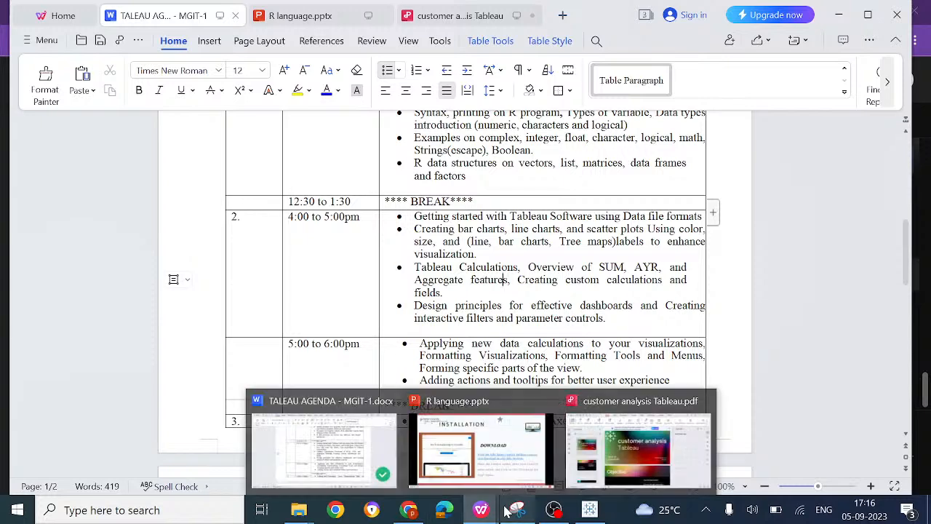
mouse_move(589, 513)
left_click(590, 477)
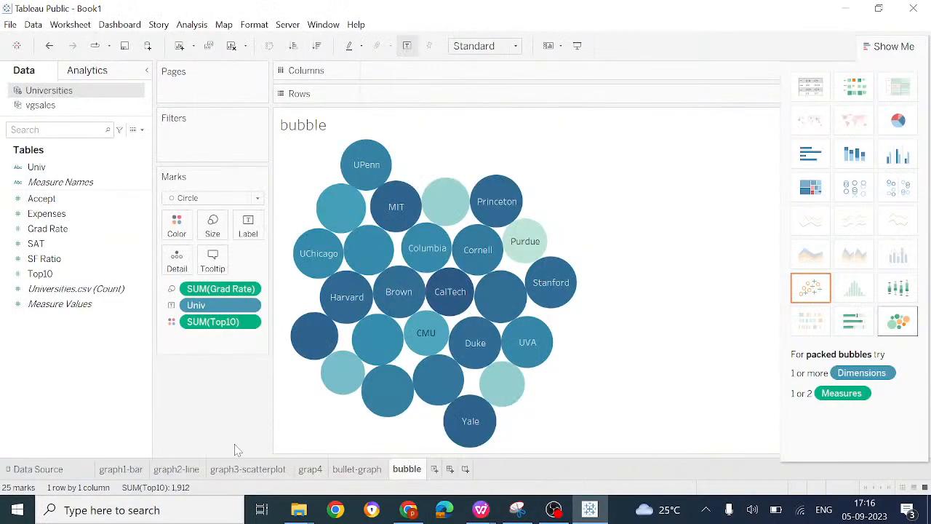
left_click(11, 24)
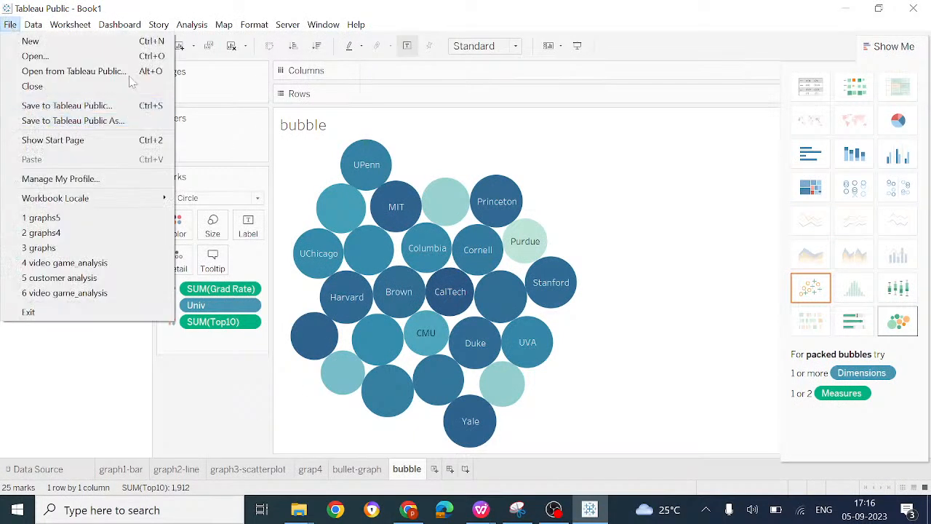
key("Escape")
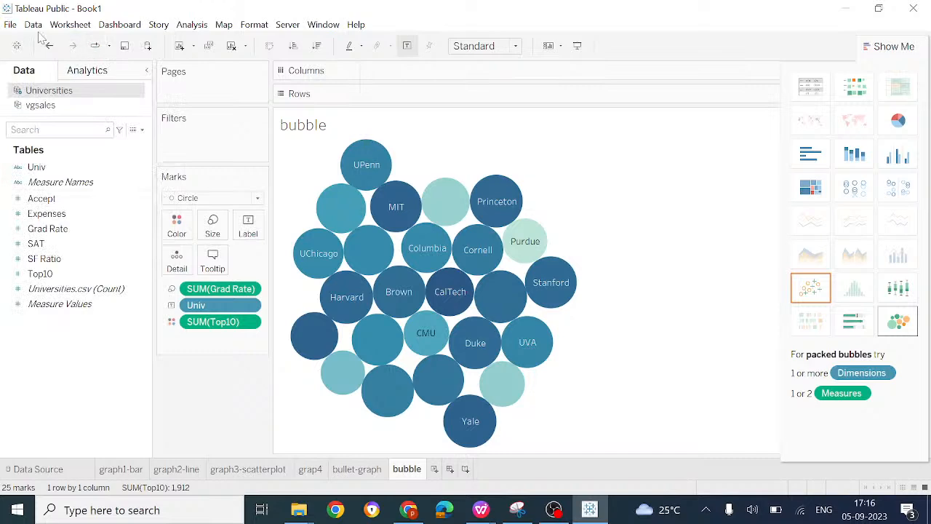
left_click(13, 24)
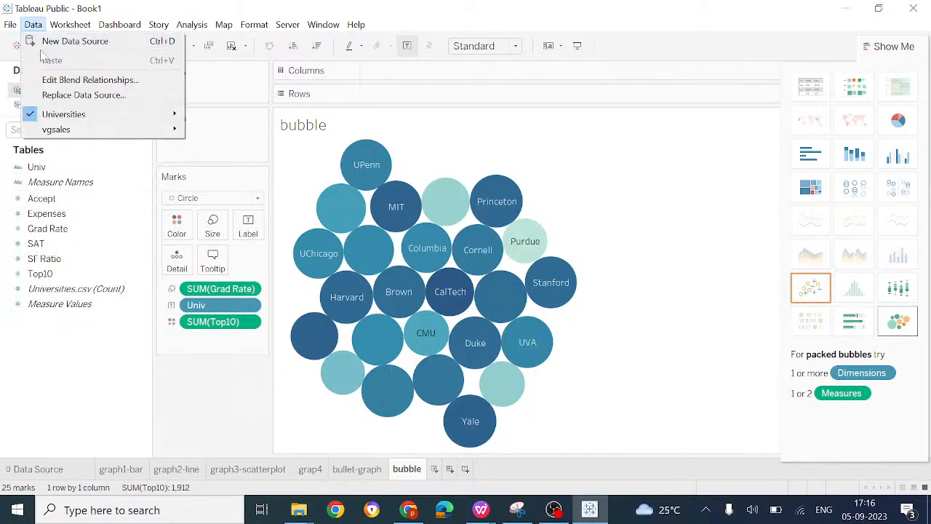
left_click(30, 56)
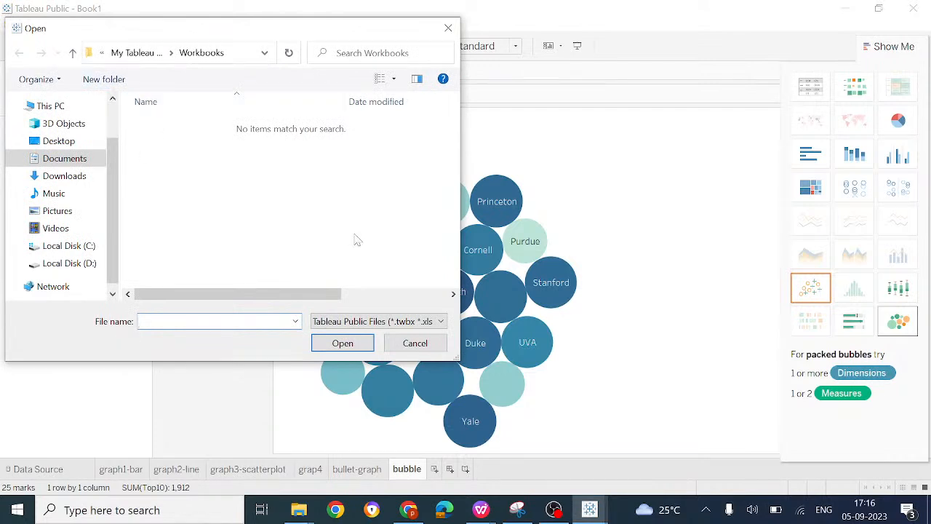
left_click(415, 343)
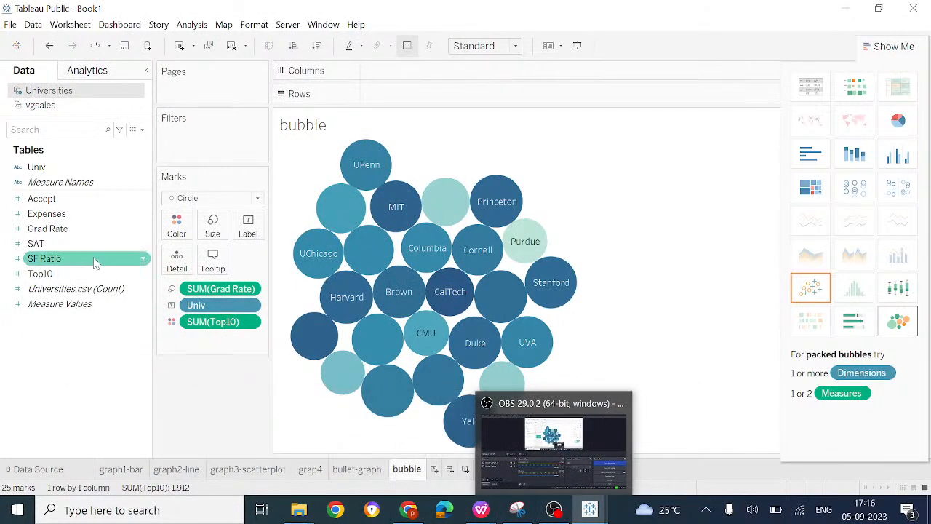
Step: Find Tableau Public 2023.2 with the Windows search and launch a second window of it
left_click(111, 510)
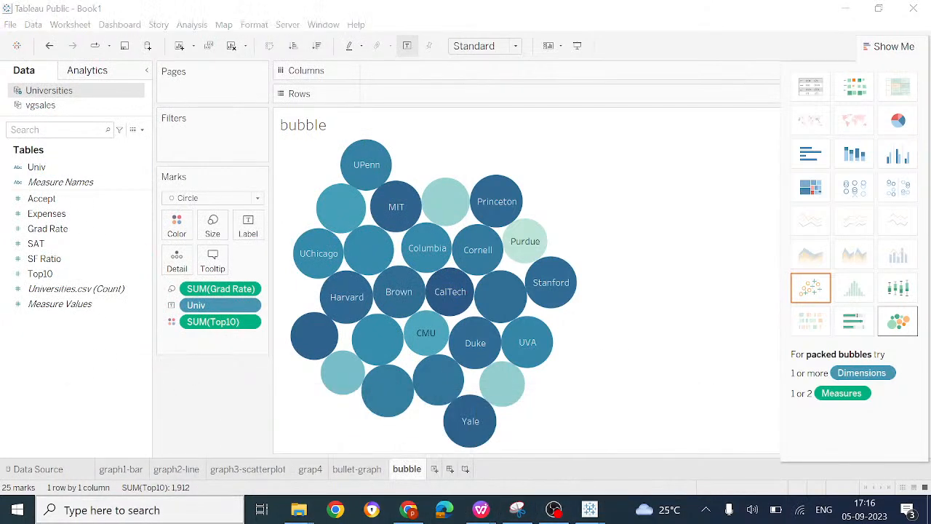
type("tal")
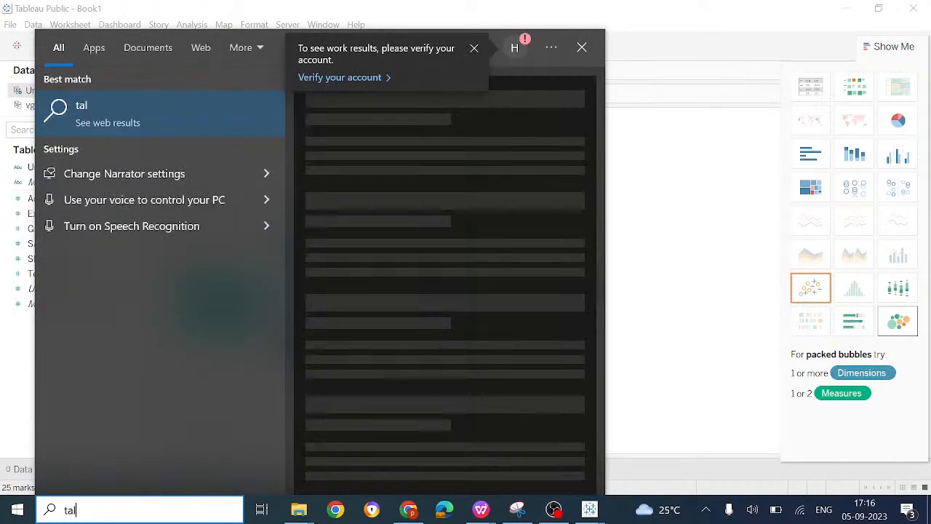
key("BackSpace")
type("bl")
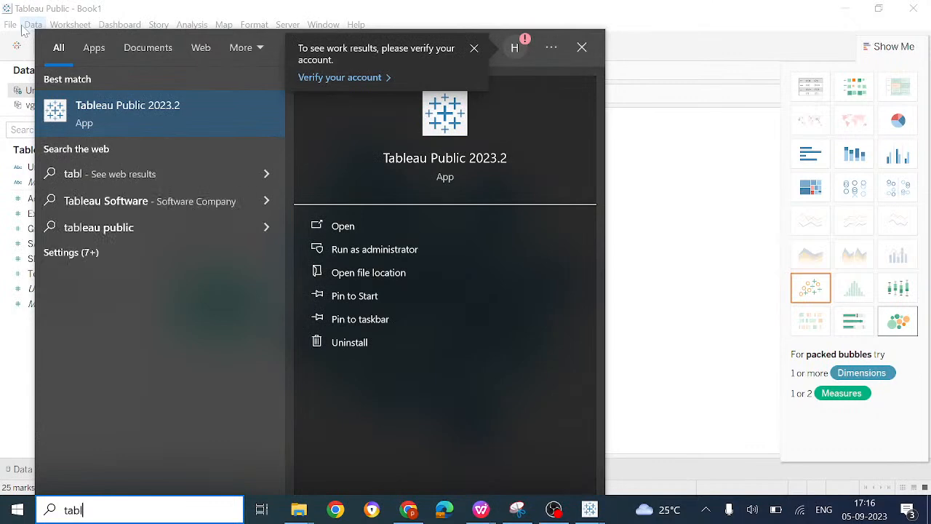
left_click(128, 114)
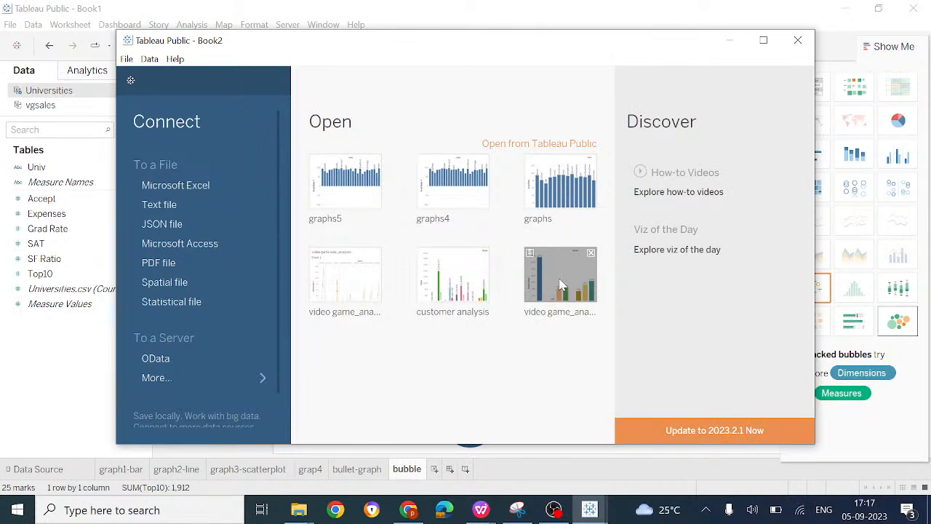
Step: View the saved video game_analysis workbook in the maximized second window, and close that window
left_click(560, 284)
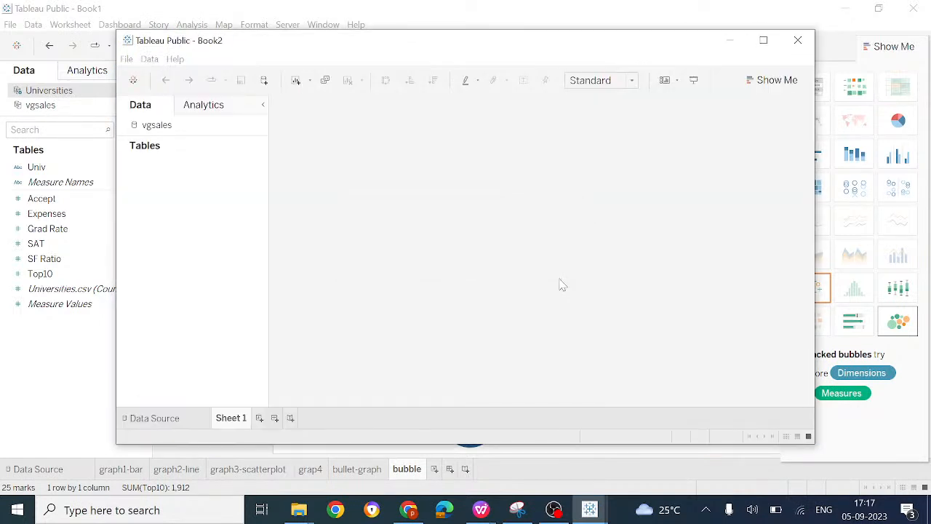
left_click(764, 41)
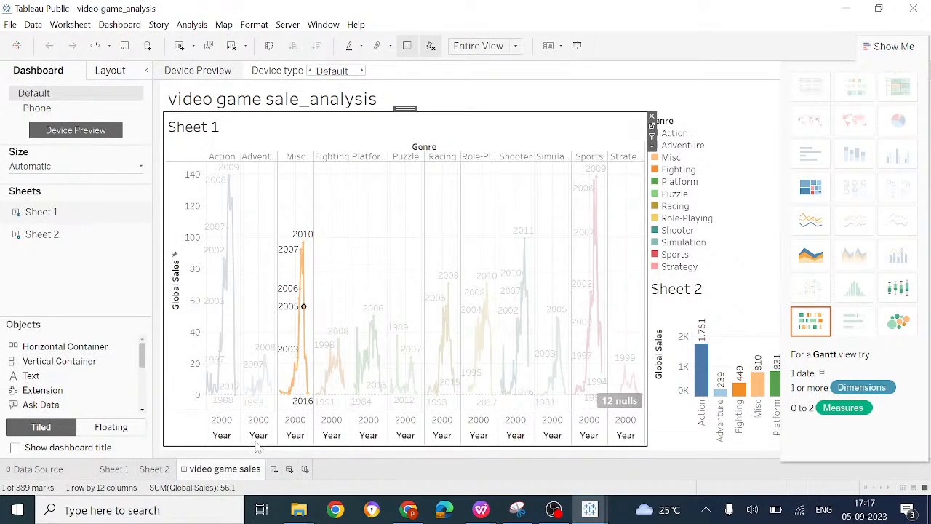
left_click(921, 12)
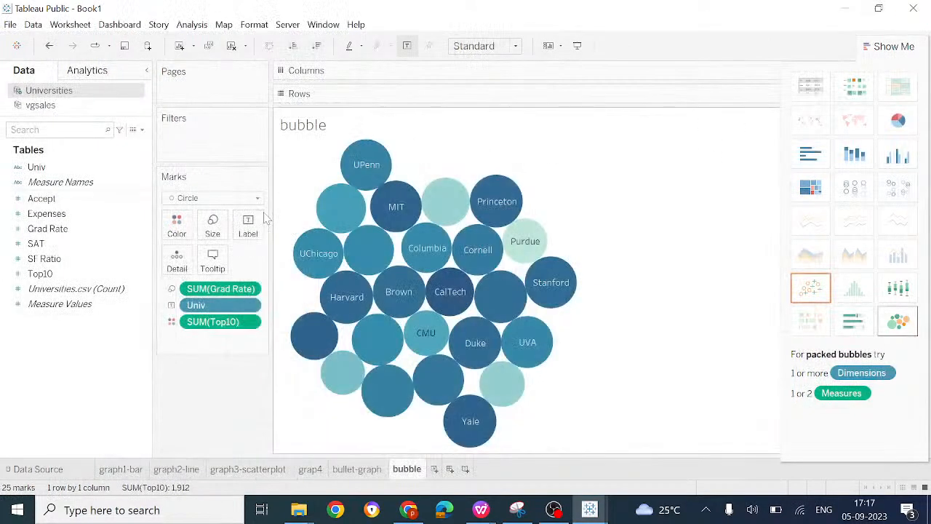
Step: Connect the text file sales_06_FY2020-21 copy.csv from the customer analysis Tableau folder as a new data source
left_click(11, 28)
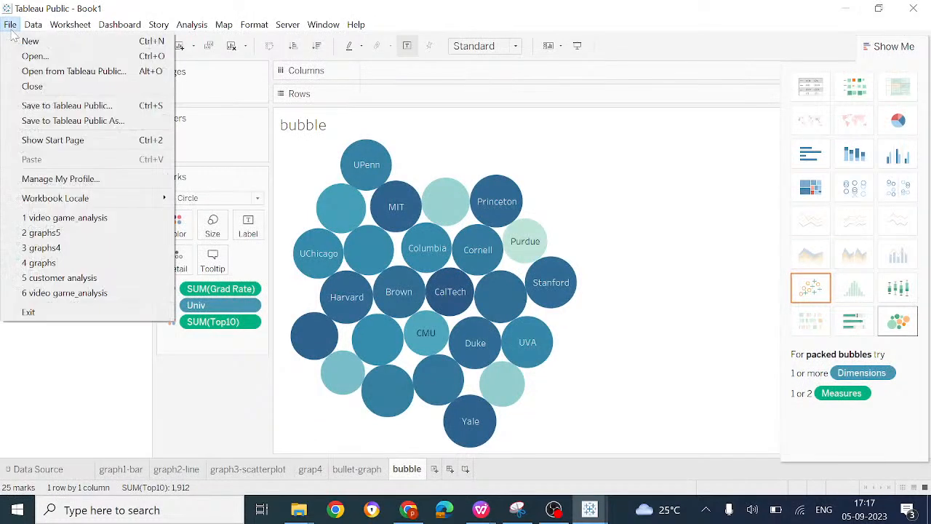
left_click(34, 28)
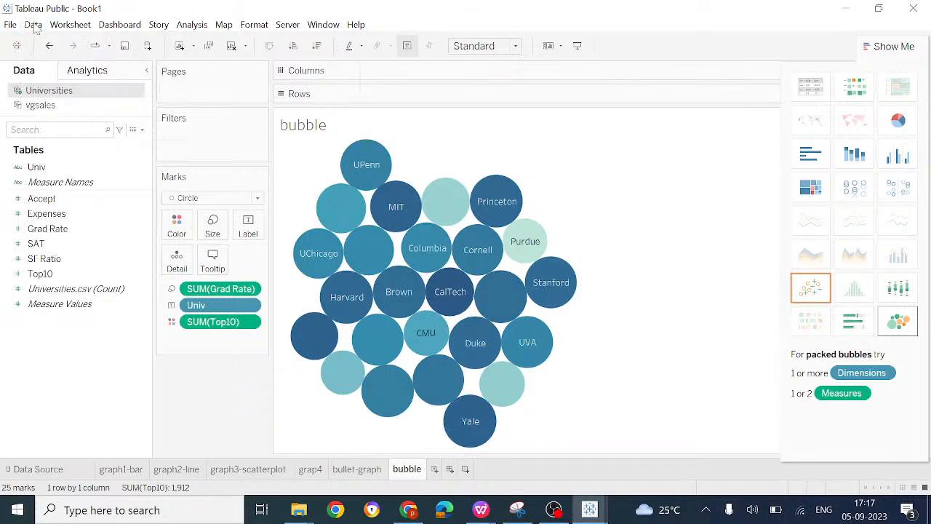
left_click(34, 28)
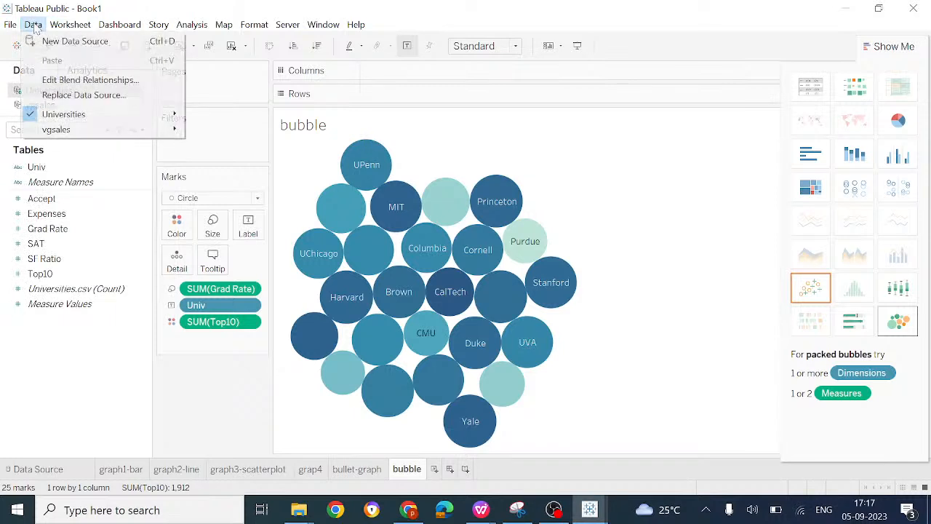
left_click(69, 46)
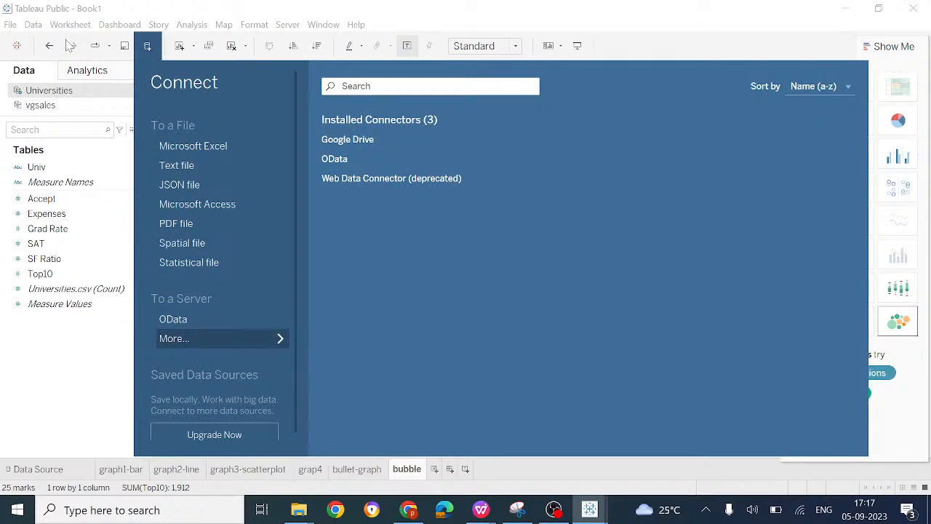
left_click(206, 163)
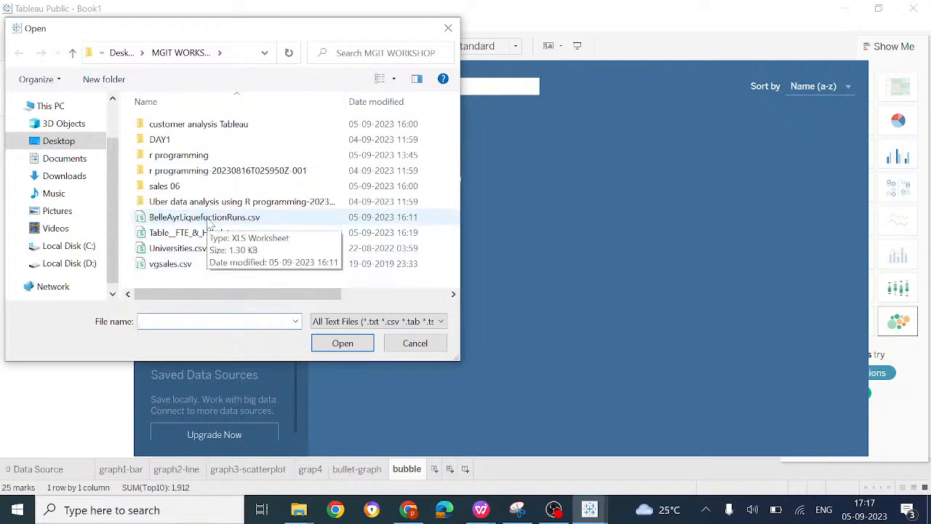
double_click(214, 131)
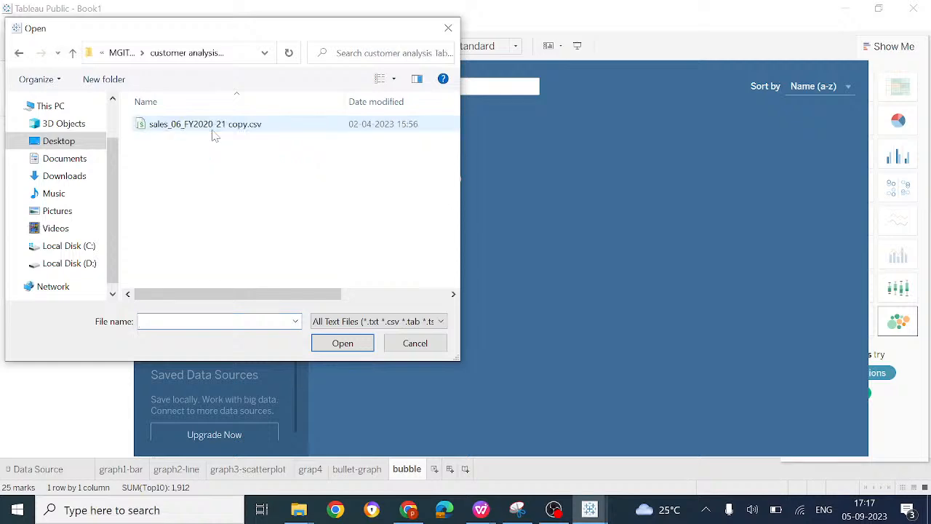
double_click(234, 125)
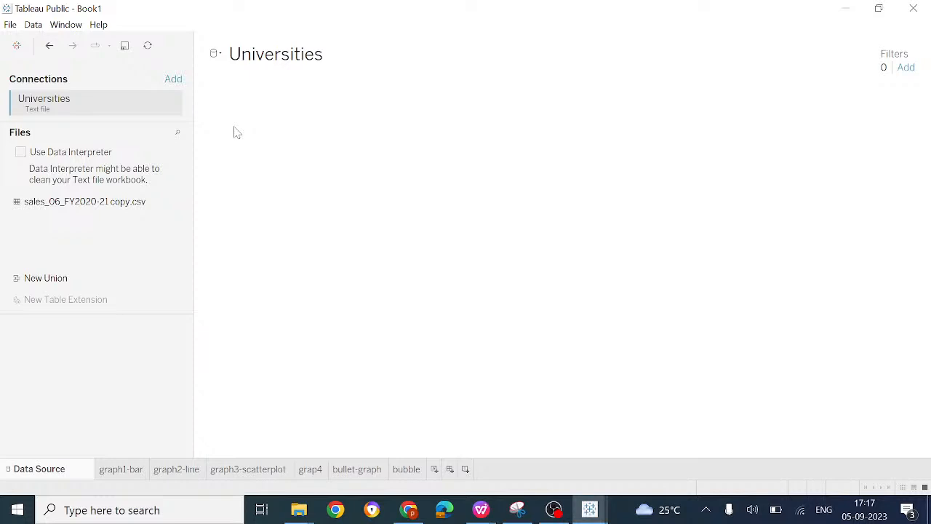
left_click(113, 477)
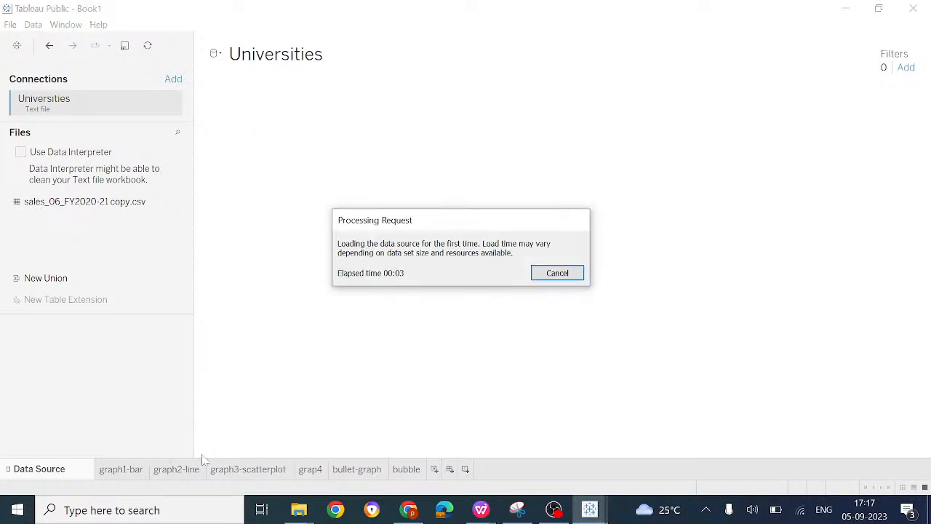
Step: Add a new worksheet for the sales data and place the State field on Columns
left_click(435, 470)
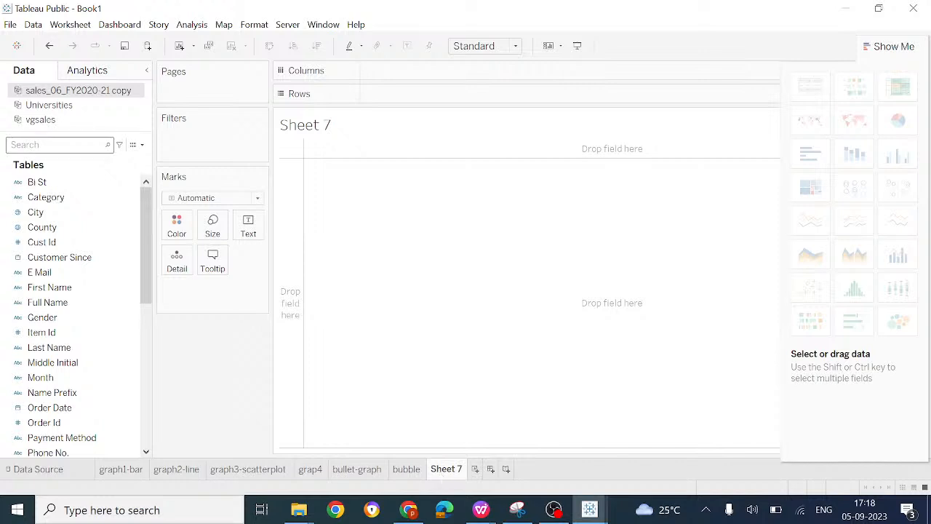
left_click(57, 317)
scroll(58, 318, "down", 5)
scroll(58, 318, "up", 5)
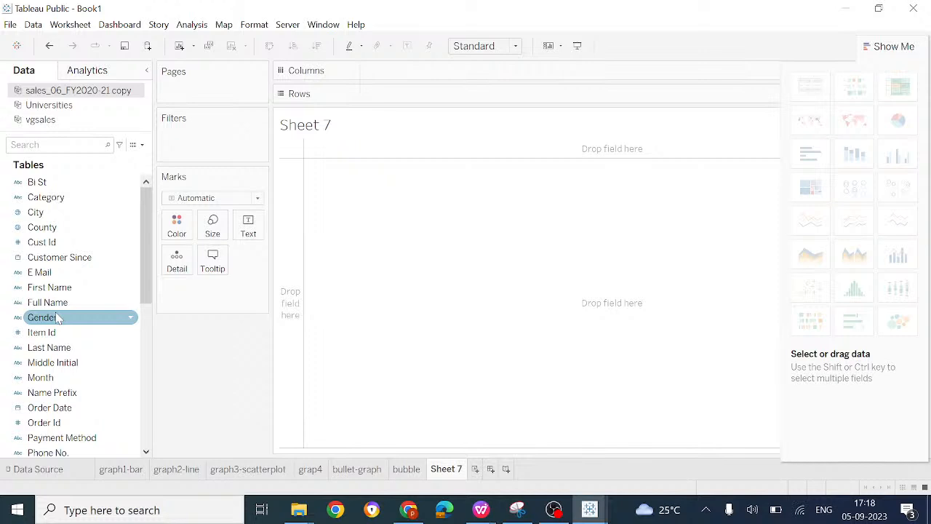
left_click(91, 198)
left_click(61, 272)
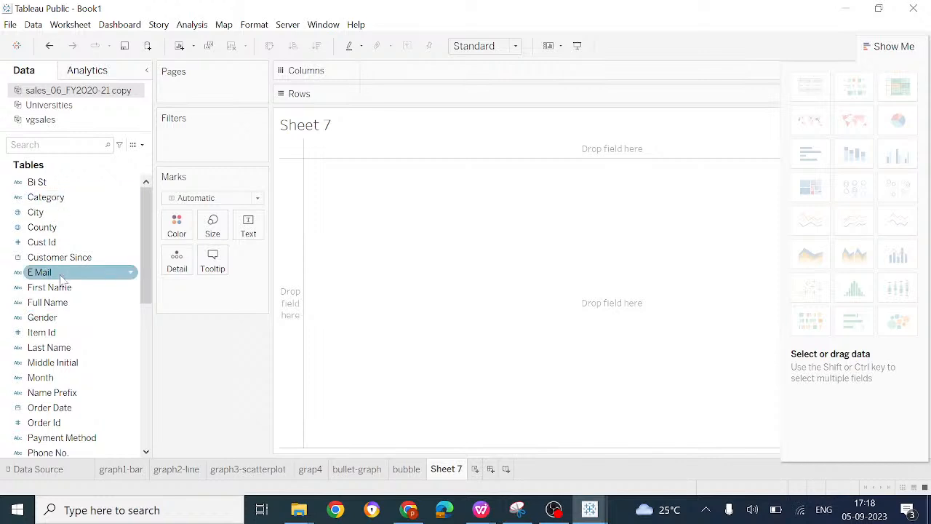
left_click(49, 211)
left_click(49, 227)
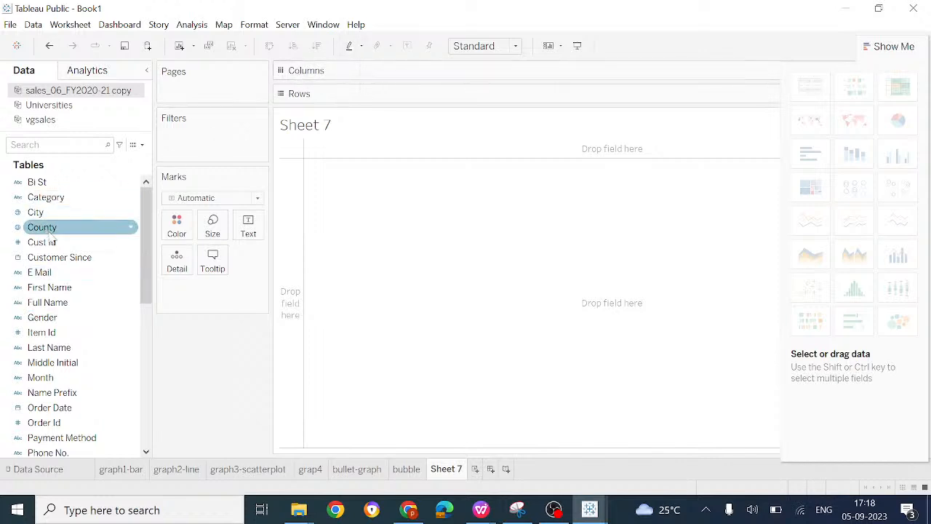
key("s")
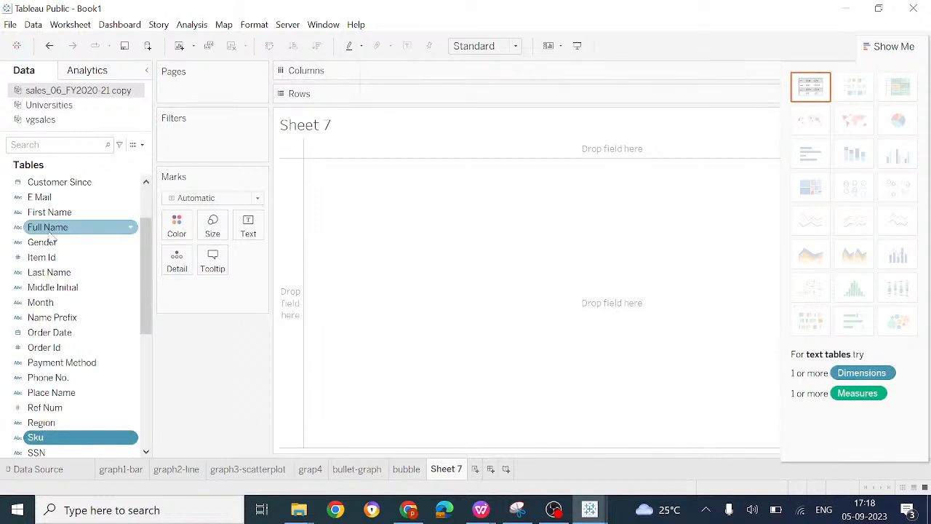
key("Down")
key("Down")
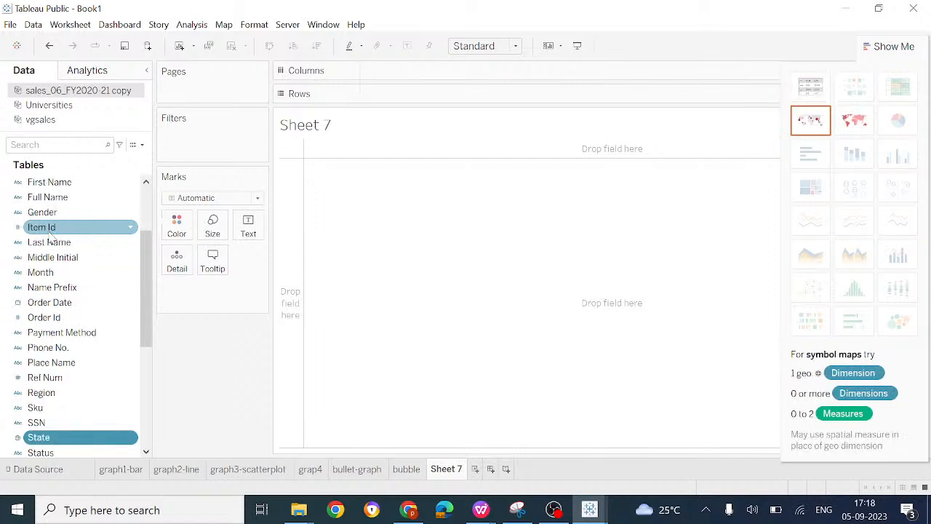
left_click_drag(66, 440, 411, 70)
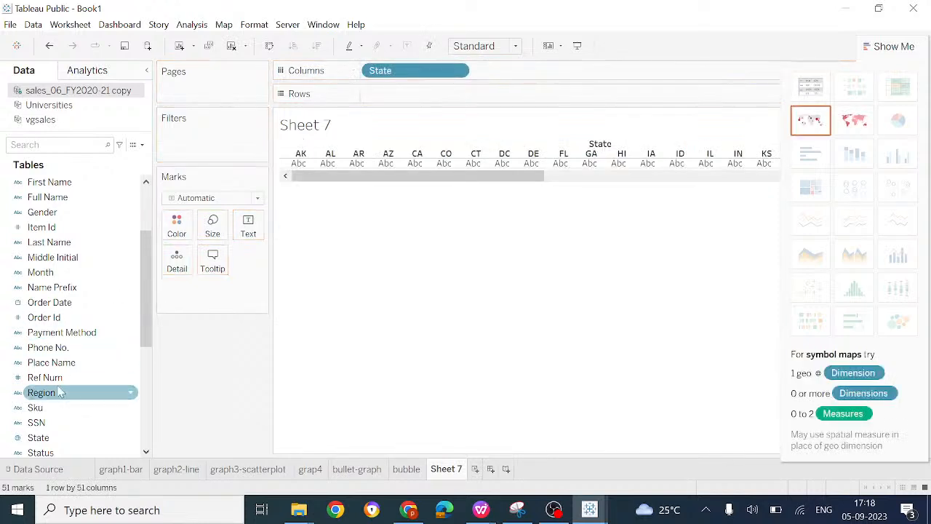
Step: Place the Total measure on Rows to chart the summed totals by State
left_click(48, 423)
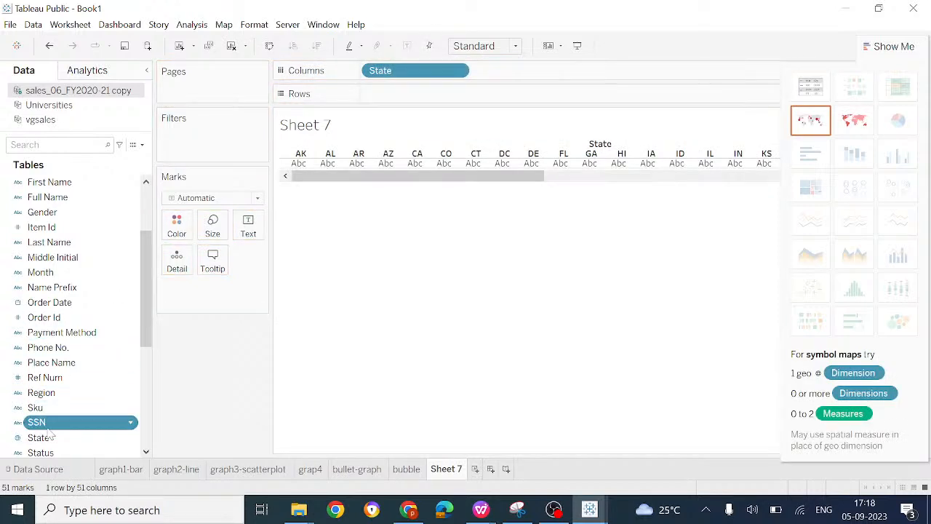
scroll(48, 429, "down", 4)
left_click(48, 434)
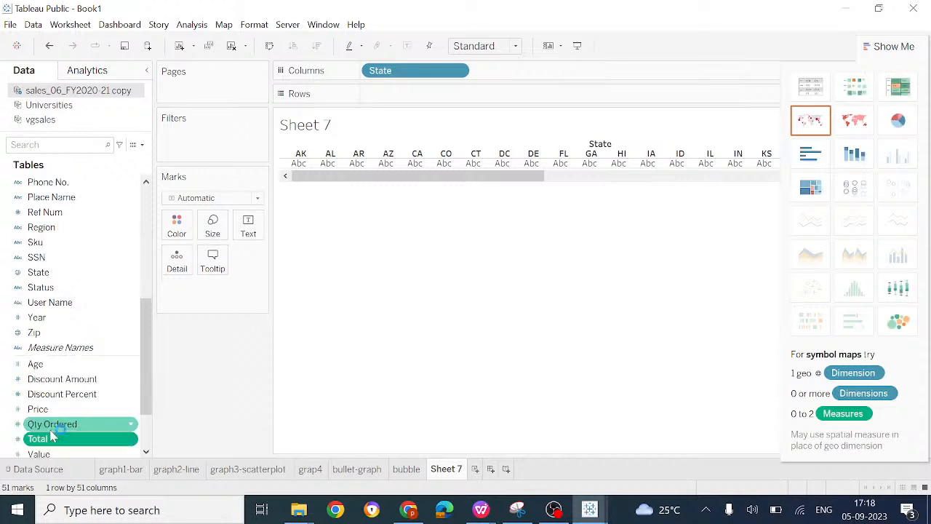
left_click_drag(65, 441, 412, 96)
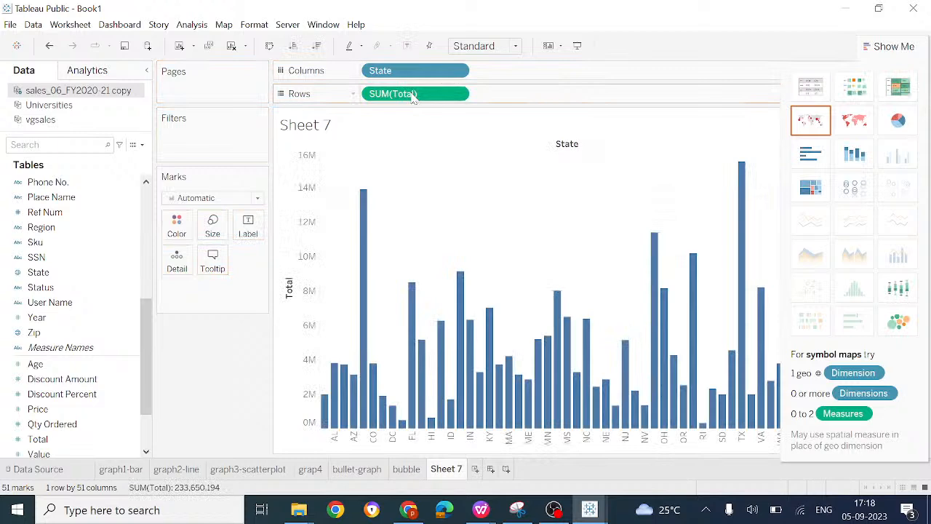
Step: Convert the State-by-Total bar chart into a filled map
left_click(860, 124)
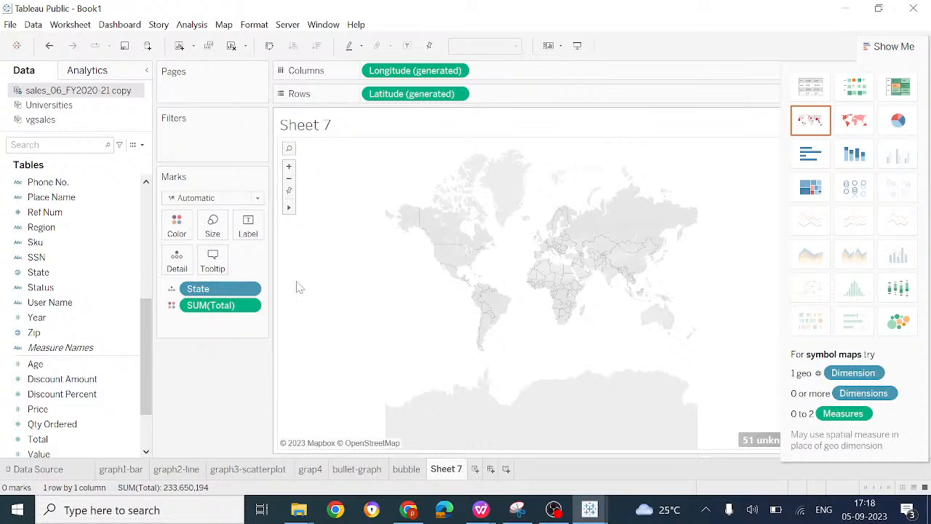
Step: Rename the map worksheet as "mapp graph" and add a new blank worksheet
right_click(459, 477)
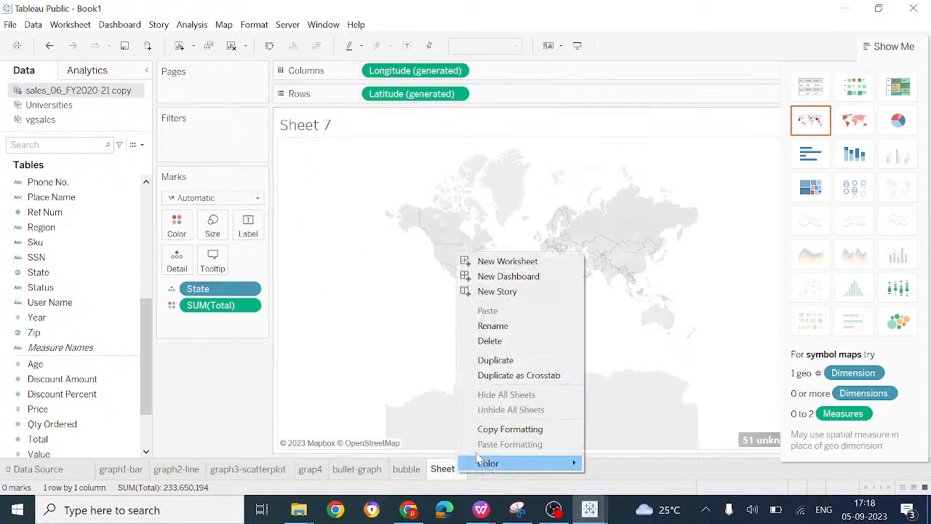
left_click(499, 326)
type("mapp graph")
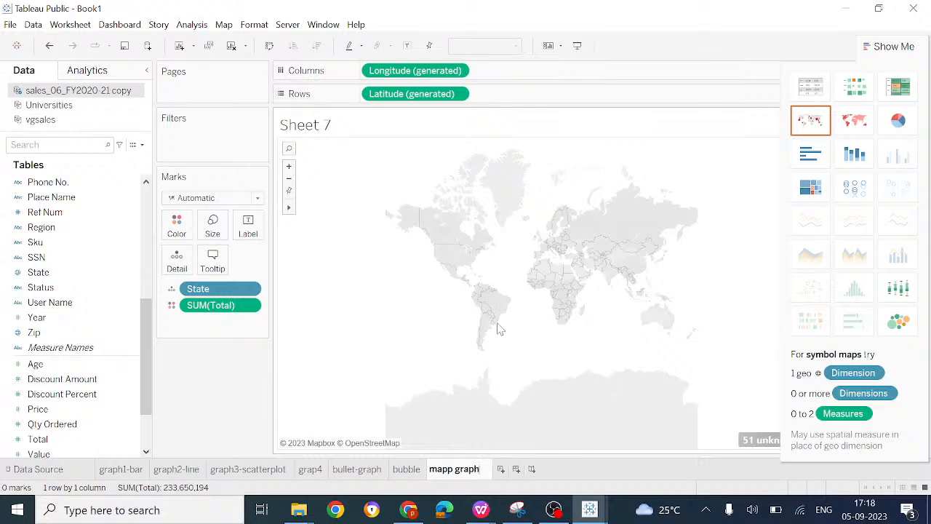
key("Return")
left_click(494, 470)
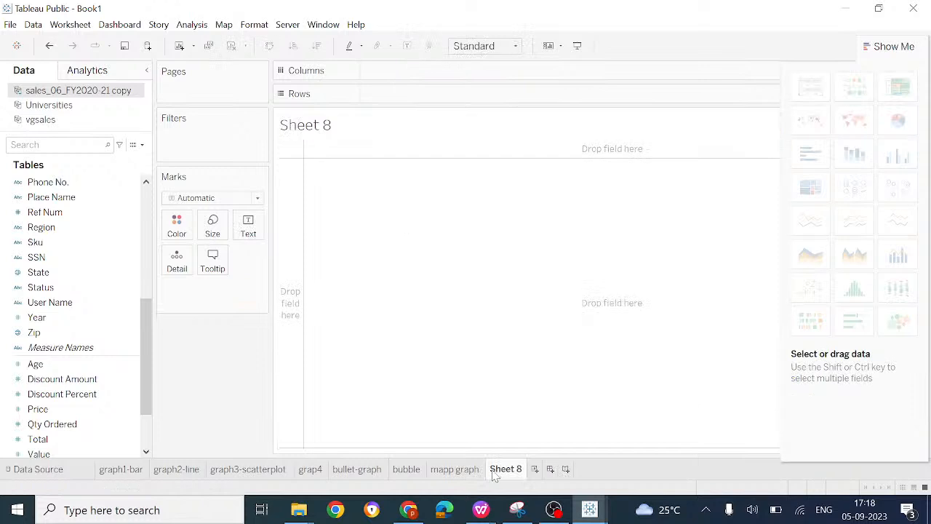
Step: On the mapp graph sheet, try SUM(Total) as label and State as color, and reapply the filled map type
left_click(466, 472)
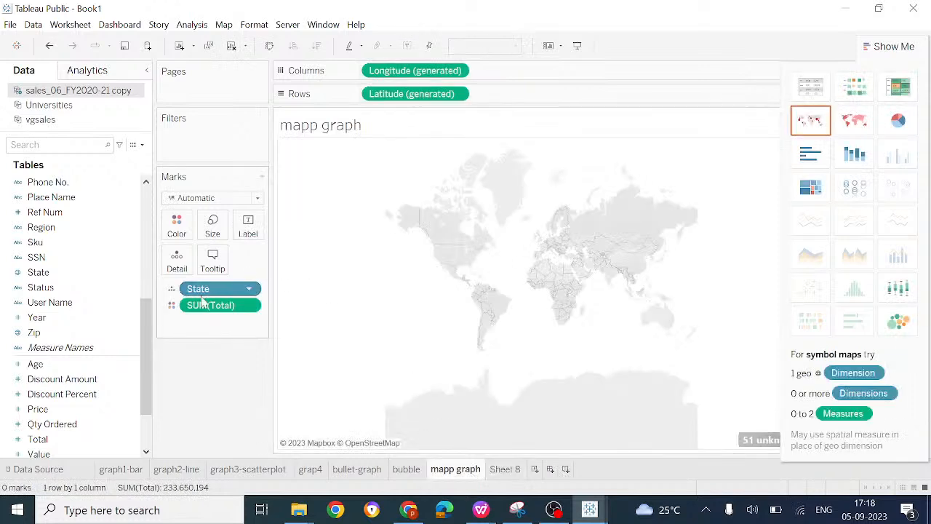
left_click(172, 306)
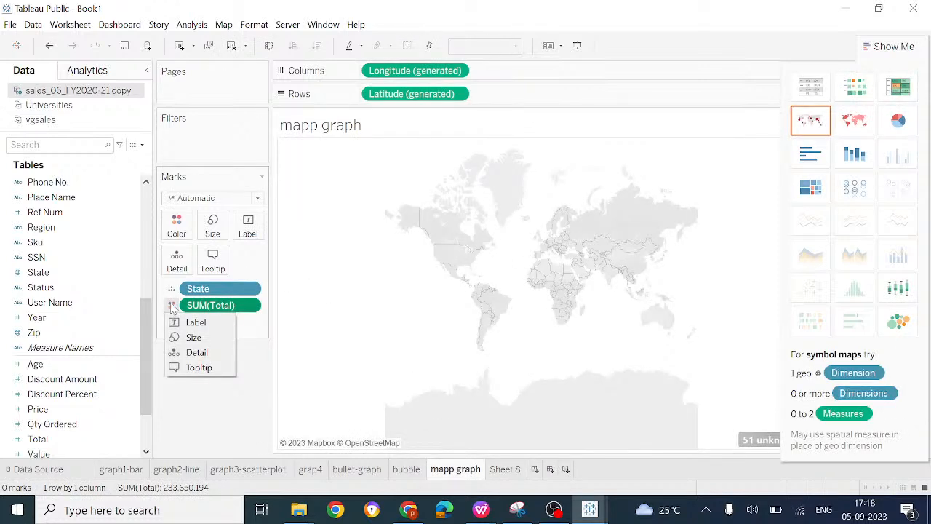
left_click(190, 322)
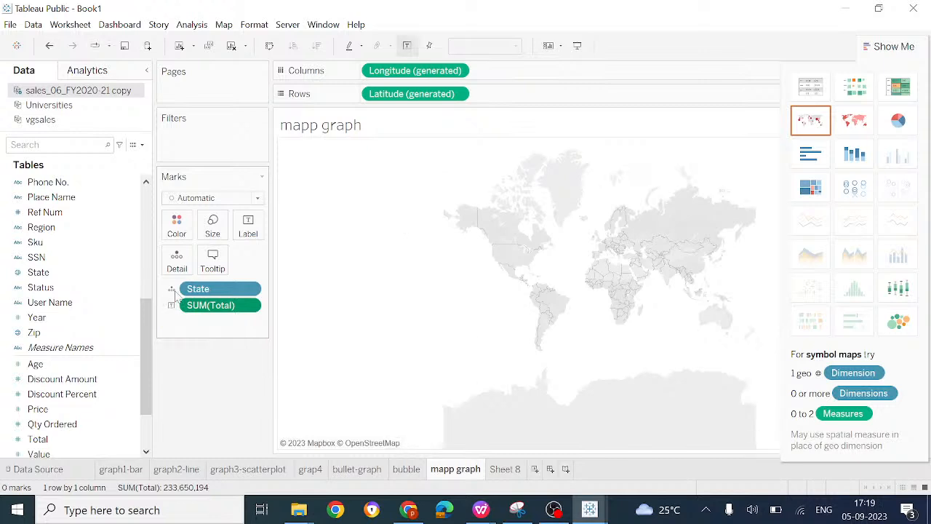
left_click(173, 306)
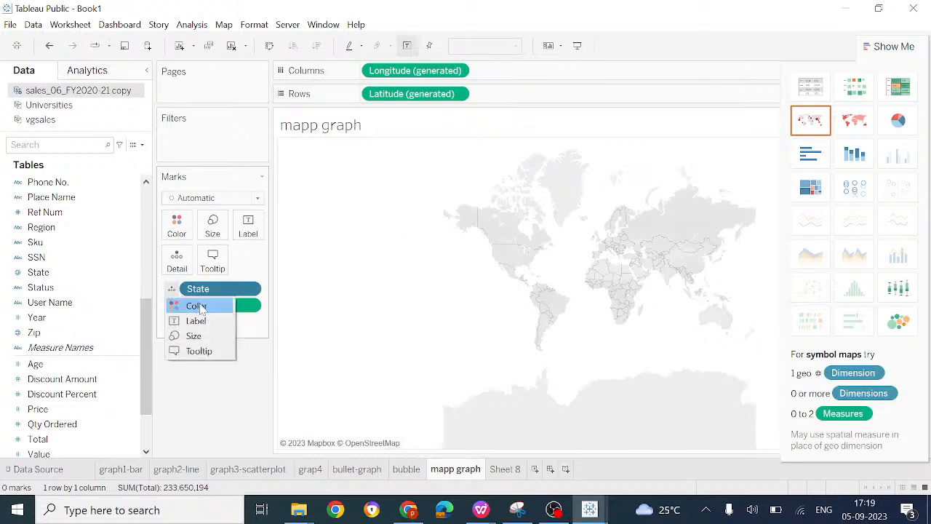
left_click(196, 306)
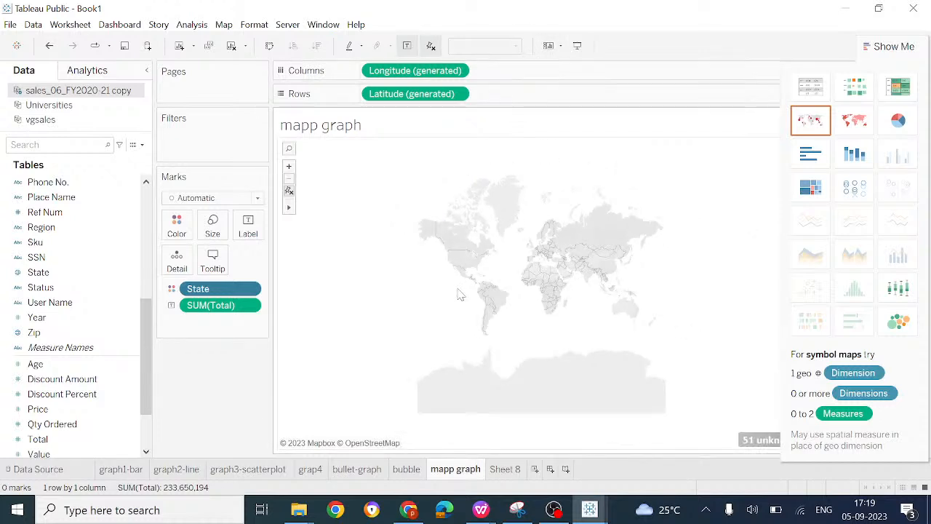
left_click(853, 125)
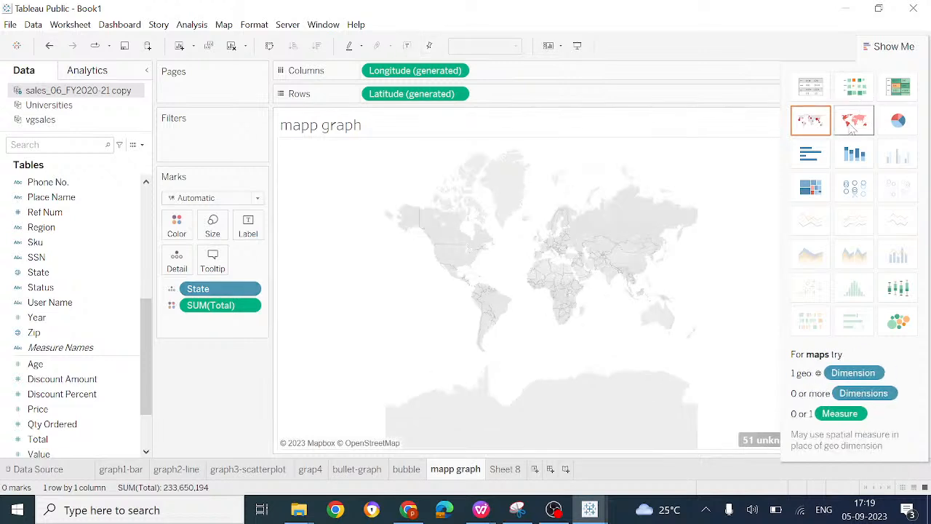
Step: On Sheet 8, chart the summed totals by State with State on Columns and Total on Rows
left_click(498, 469)
left_click(57, 271)
left_click_drag(53, 281, 430, 70)
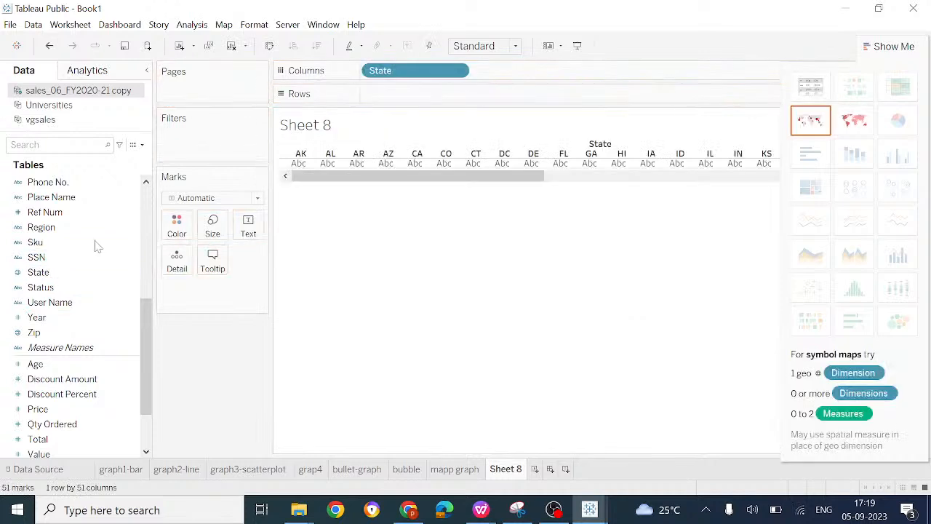
left_click_drag(42, 439, 394, 96)
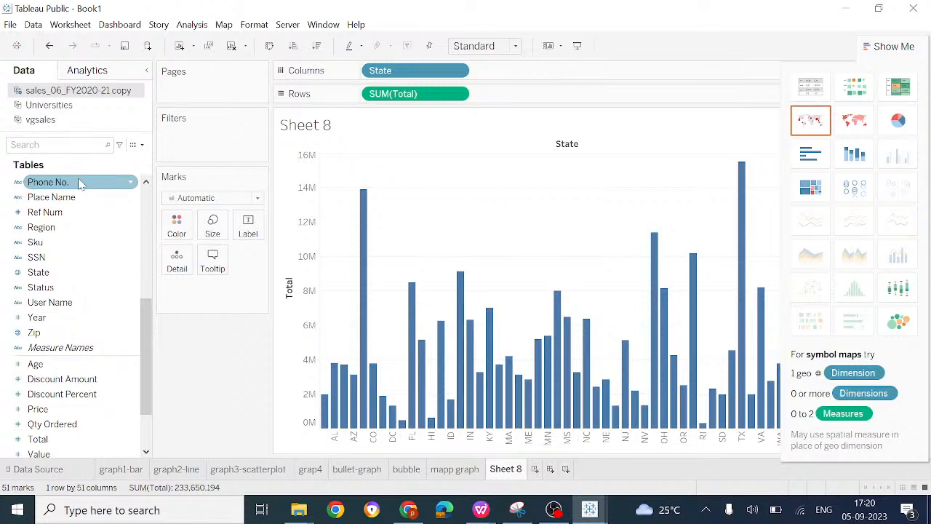
left_click(143, 146)
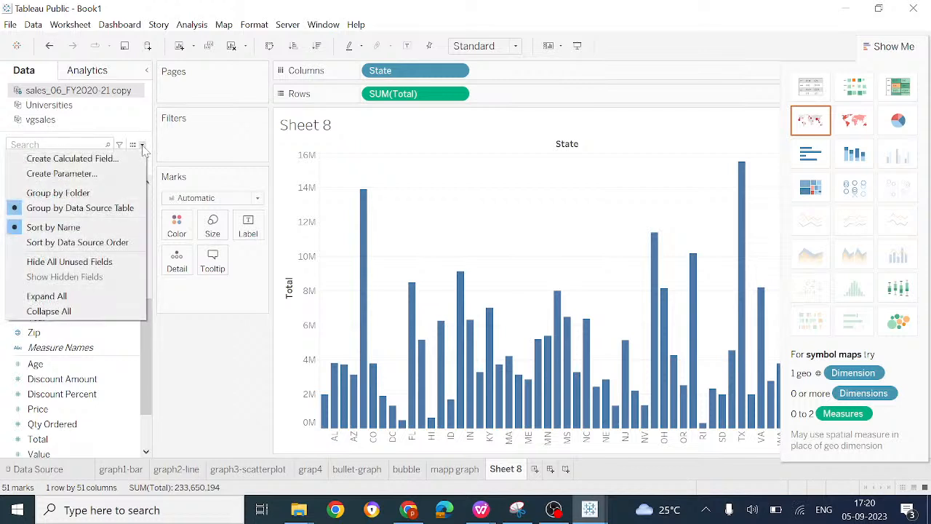
left_click(80, 159)
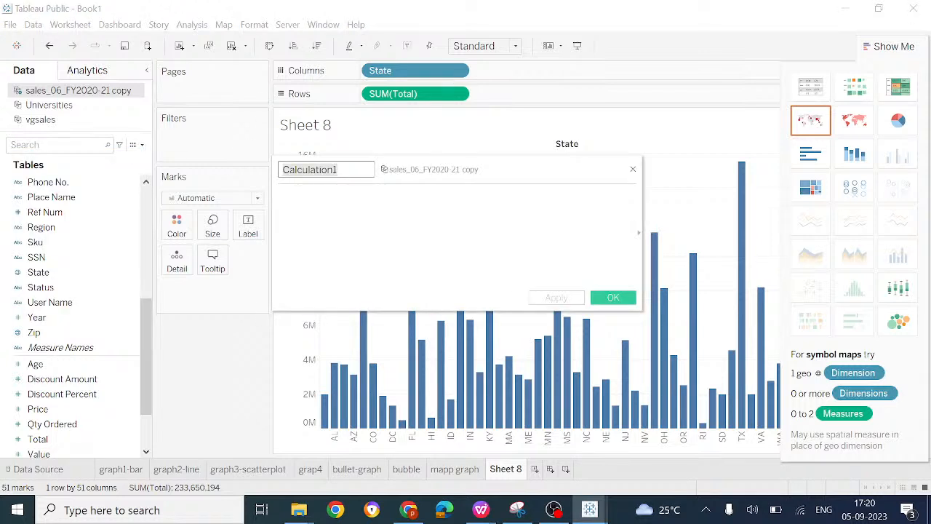
key("BackSpace")
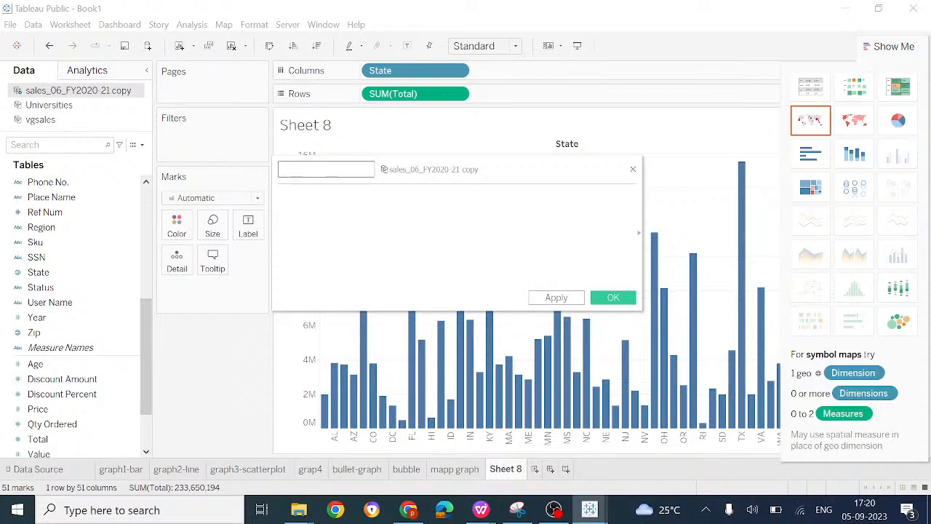
type("totavale state")
left_click(316, 169)
type("u")
key("ctrl+a")
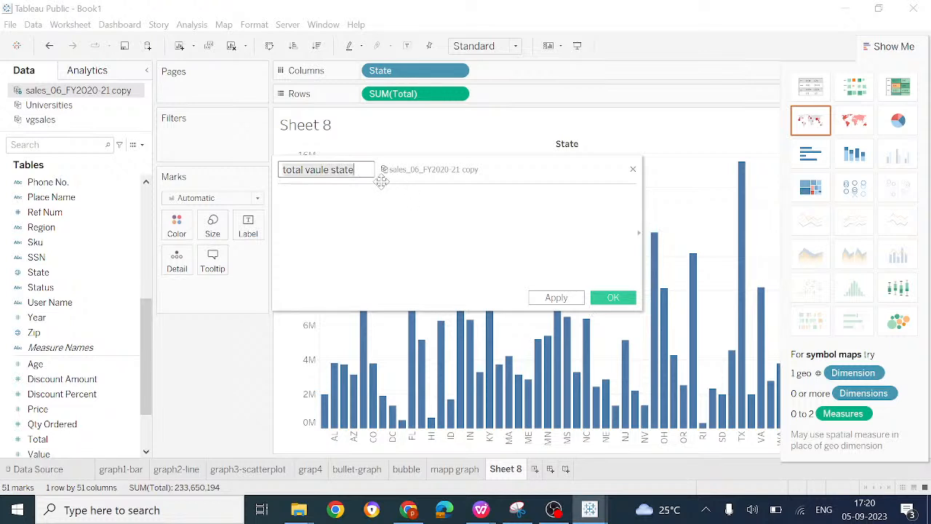
left_click(632, 170)
left_click(632, 171)
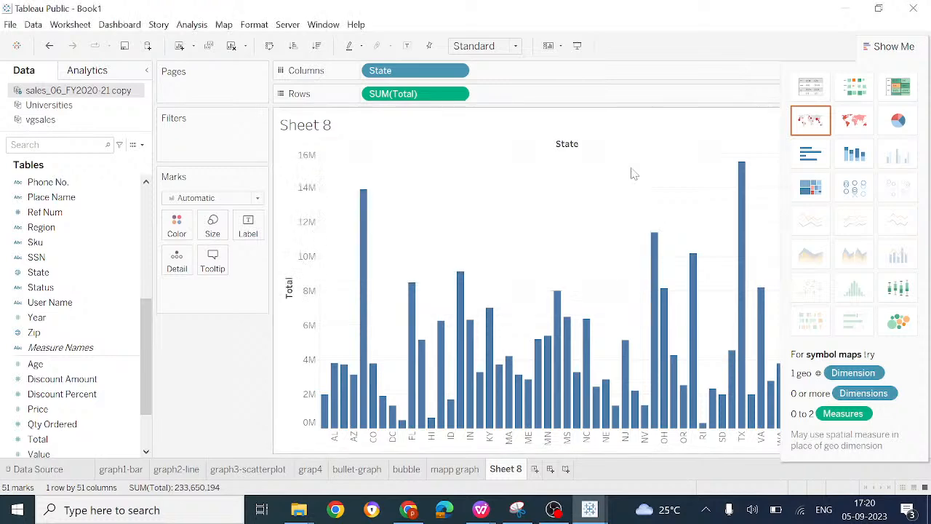
Step: Create a calculated field in the sales data named "total vaule state"
left_click(141, 146)
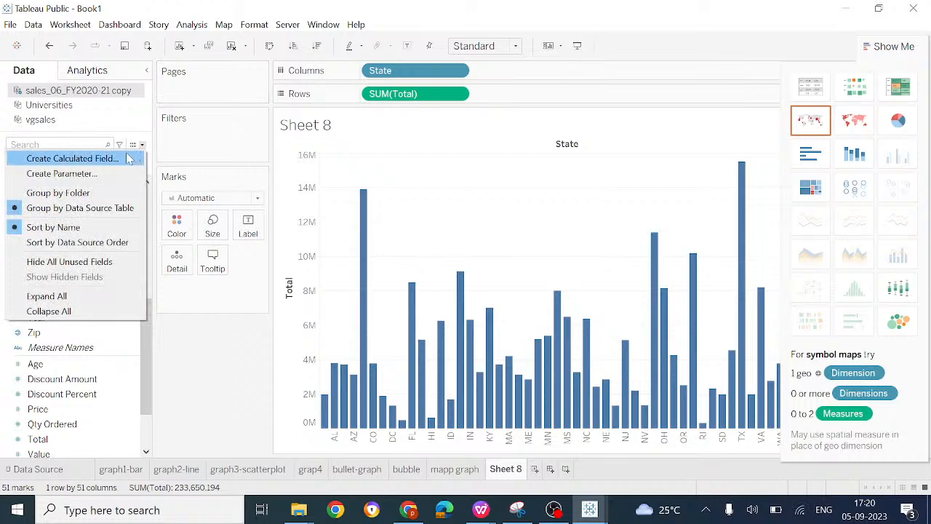
left_click(128, 157)
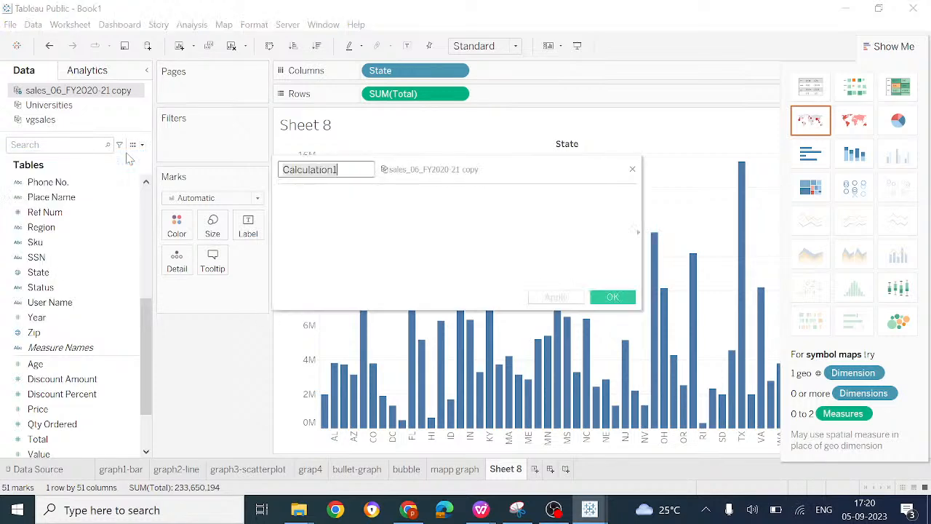
key("ctrl+a")
key("BackSpace")
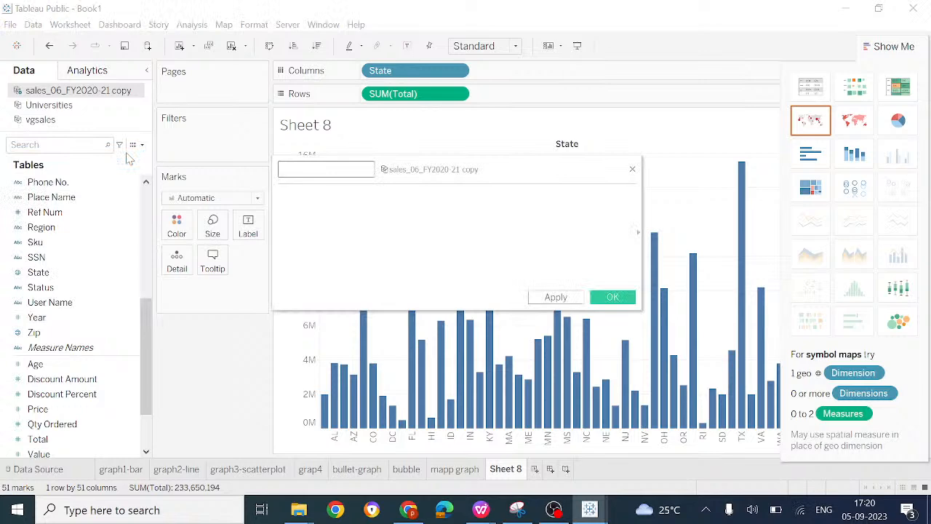
type("total vaule state")
Step: Enter the formula [State]/[Total] for the calculated field
left_click(281, 192)
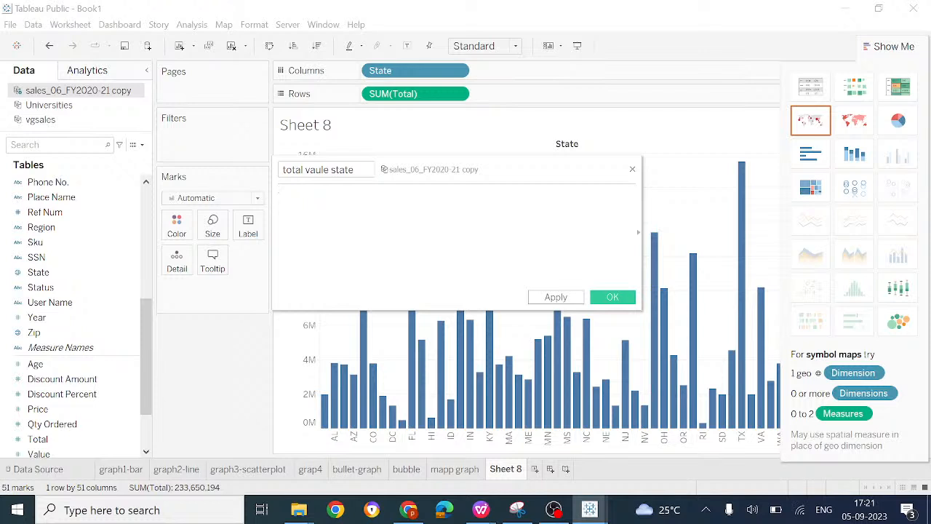
type("sta")
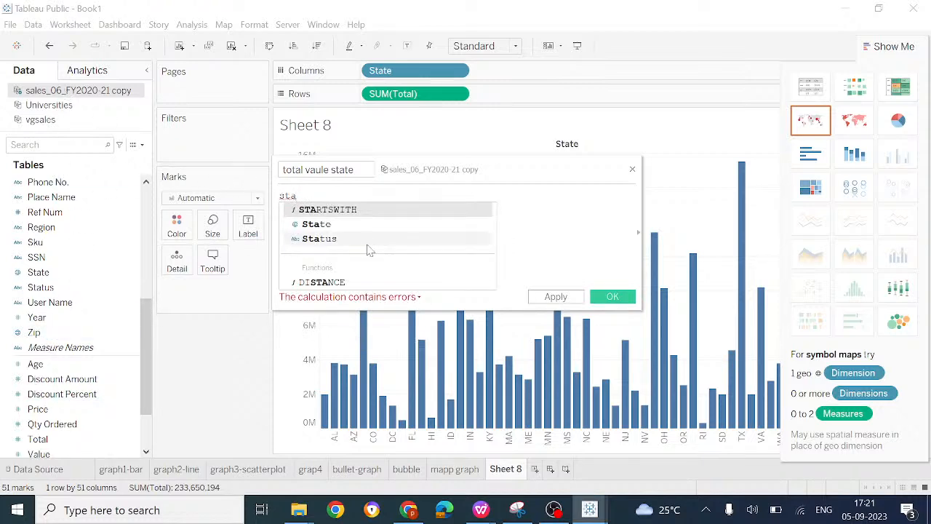
double_click(317, 224)
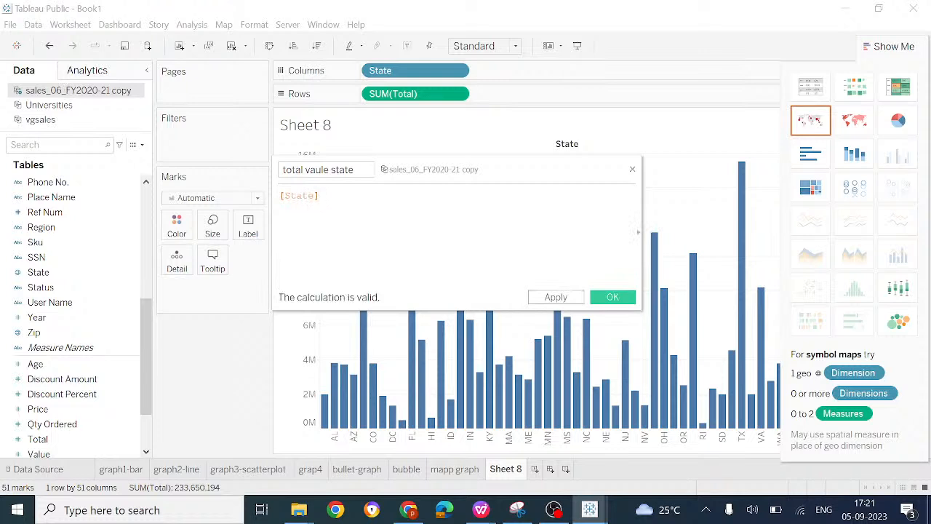
type("/")
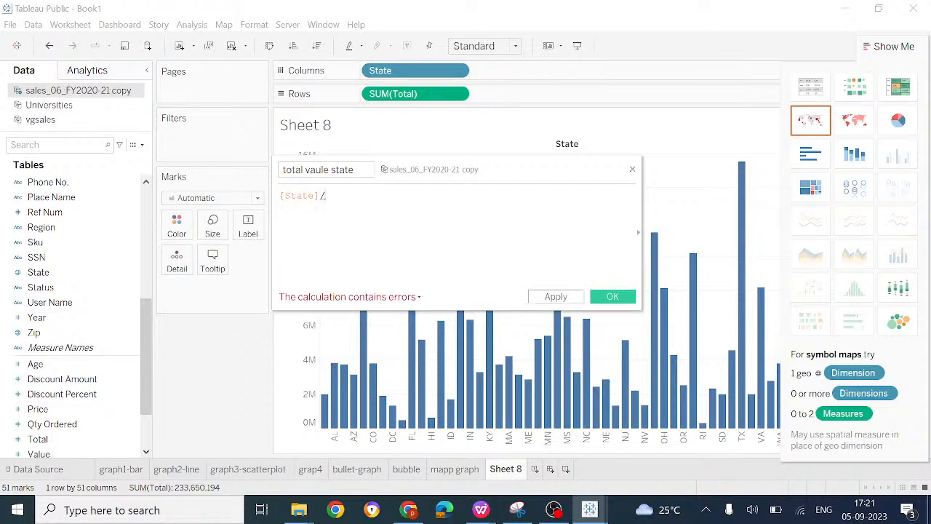
type("t")
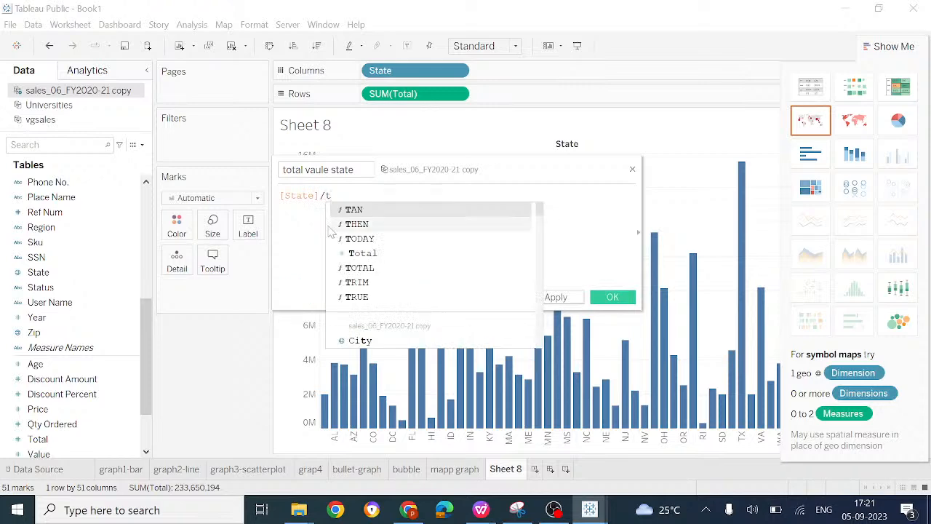
type("ot")
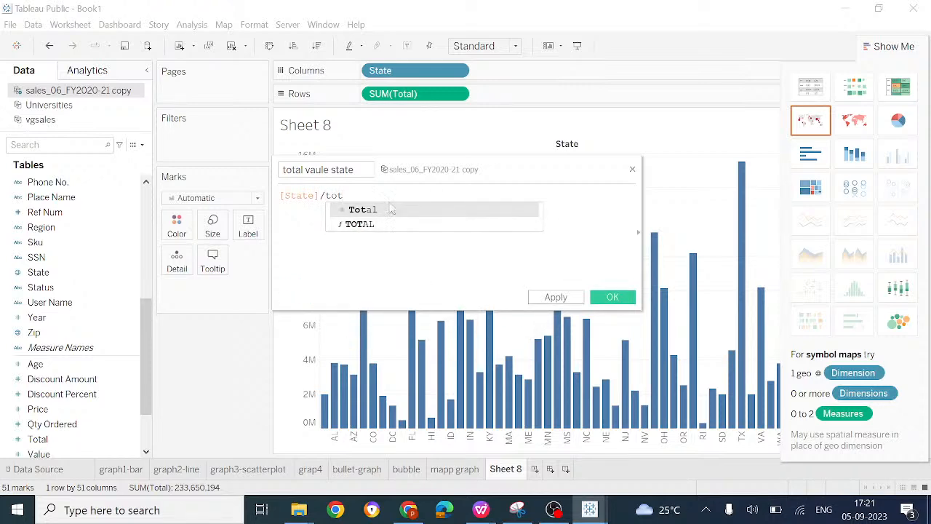
left_click(392, 209)
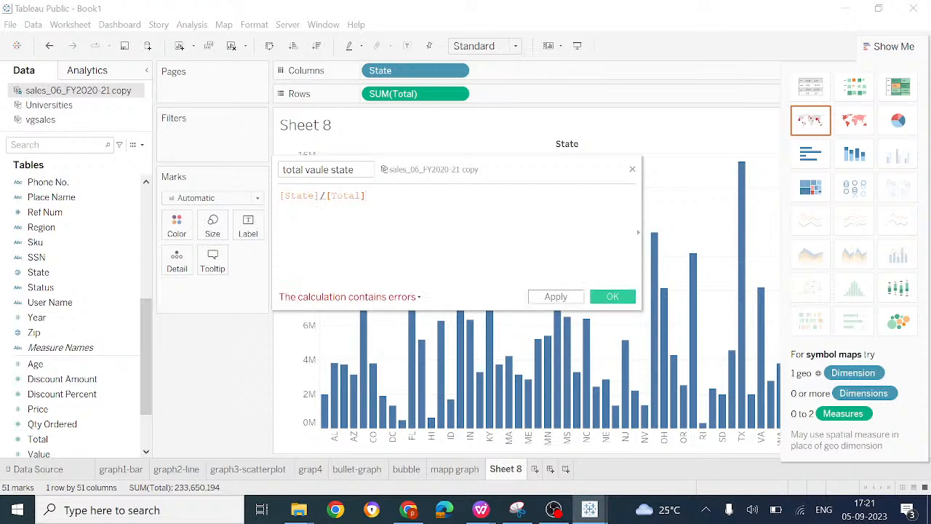
Step: Remove the division operator from the "total vaule state" formula and try "+" and "add" between [State] and [Total]
mouse_move(320, 196)
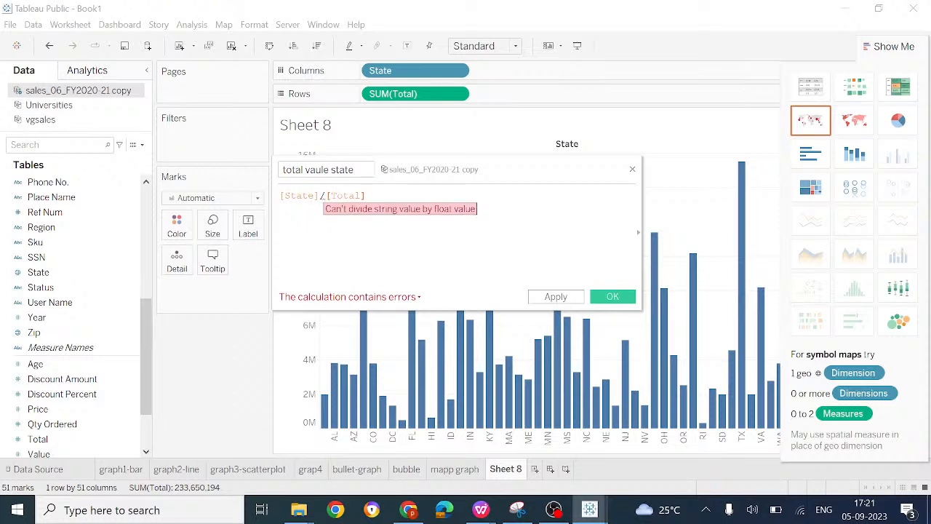
key("BackSpace")
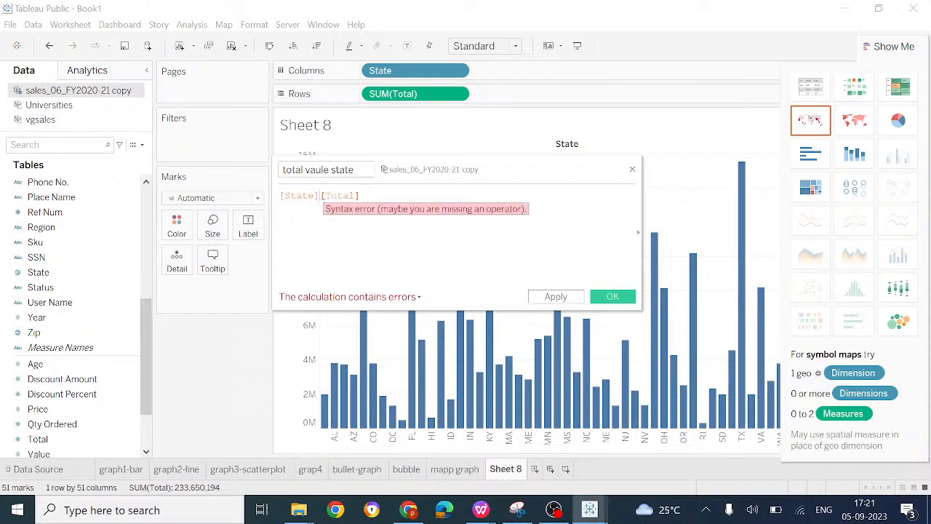
key("BackSpace")
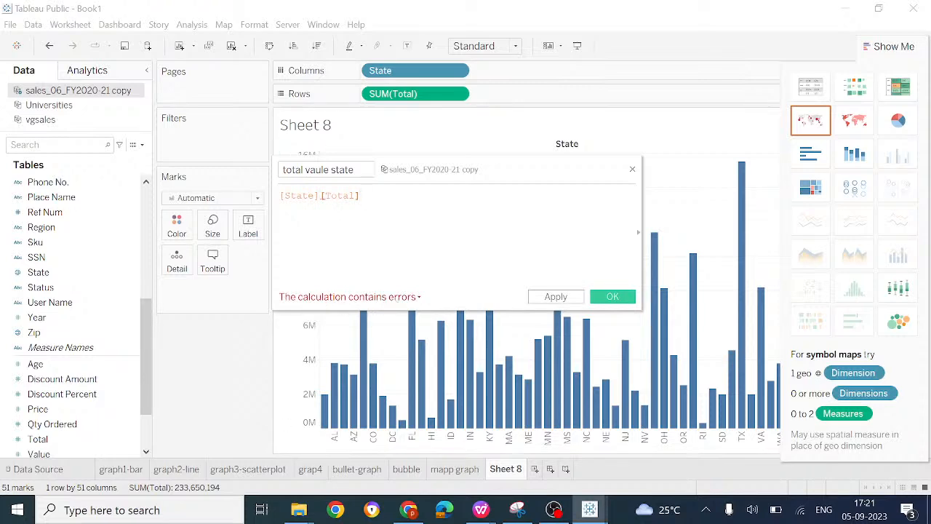
type("+")
key("BackSpace")
type("ad")
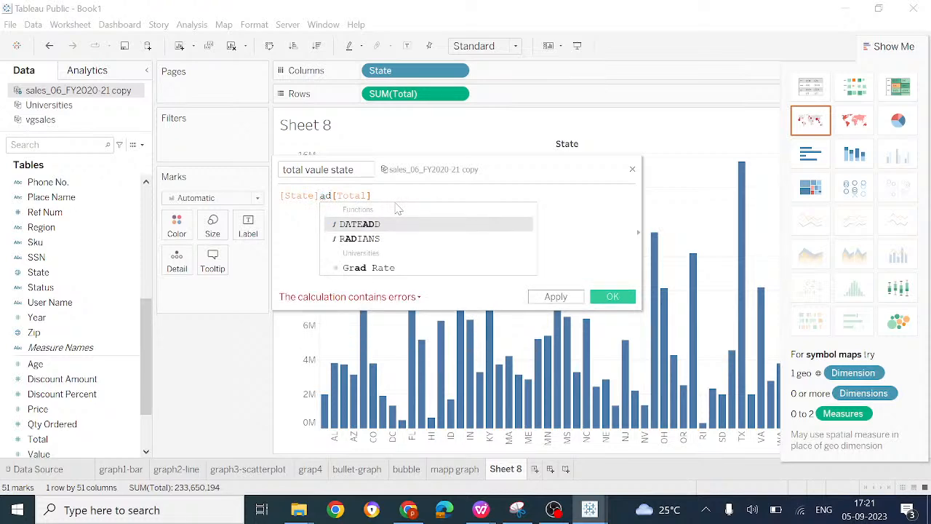
key("BackSpace")
key("BackSpace")
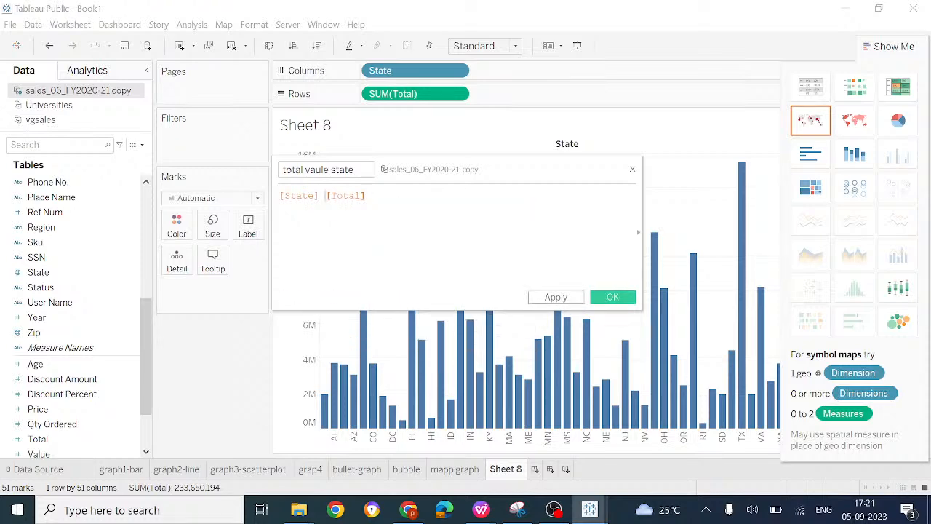
type("add")
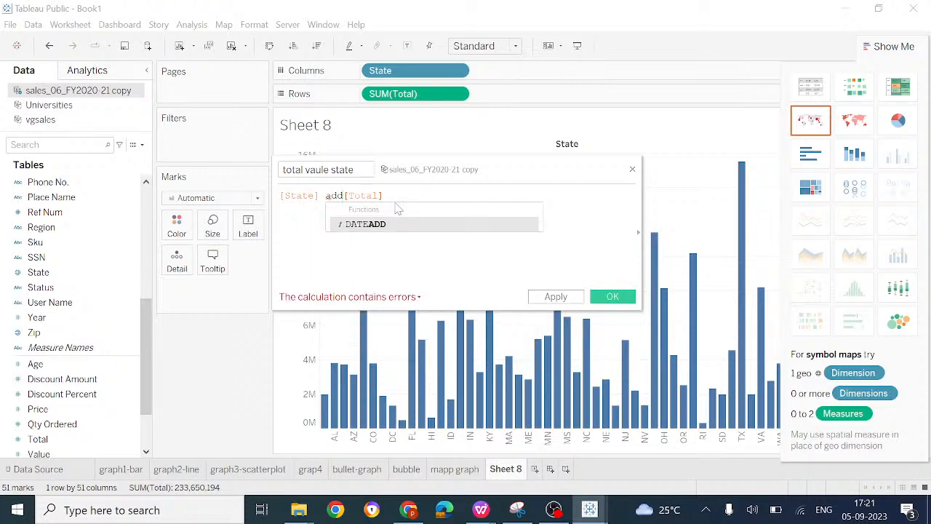
key("BackSpace")
key("BackSpace")
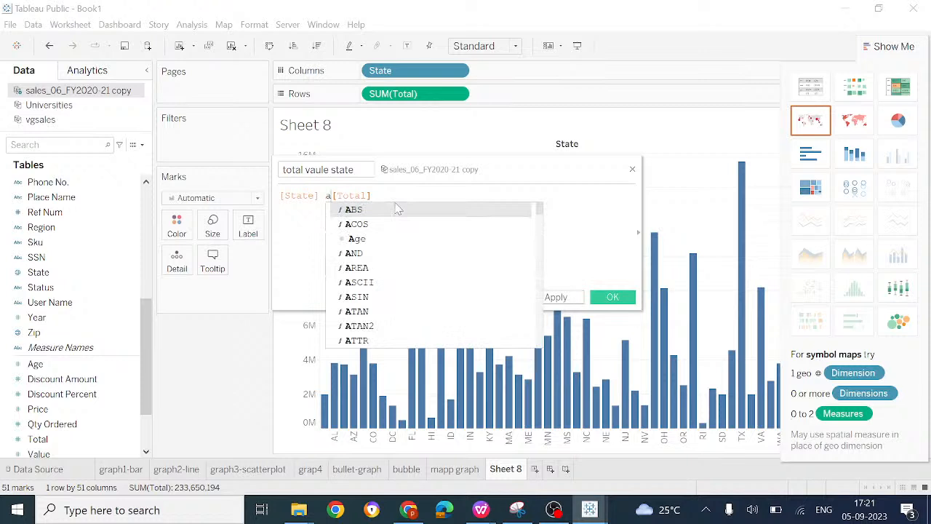
key("BackSpace")
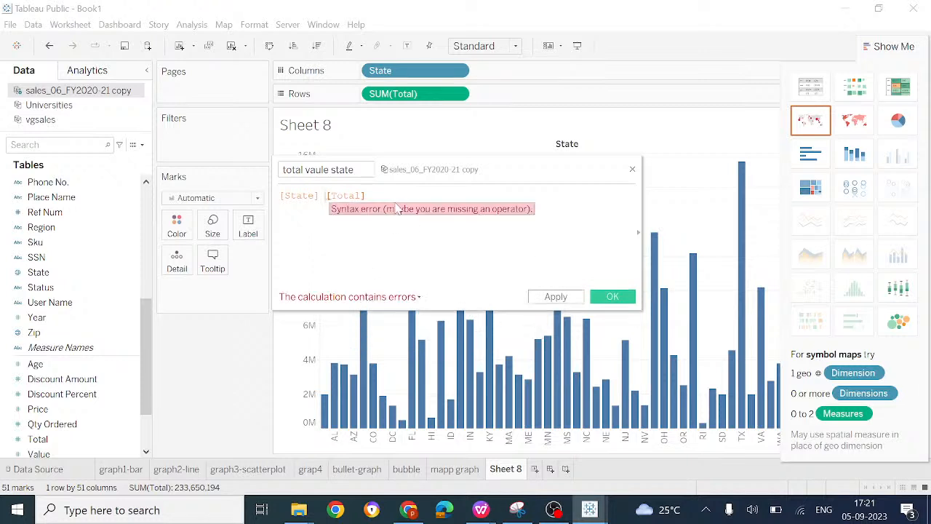
Step: Change the calculated field's formula to [State] AND [Total] and apply it
type("a")
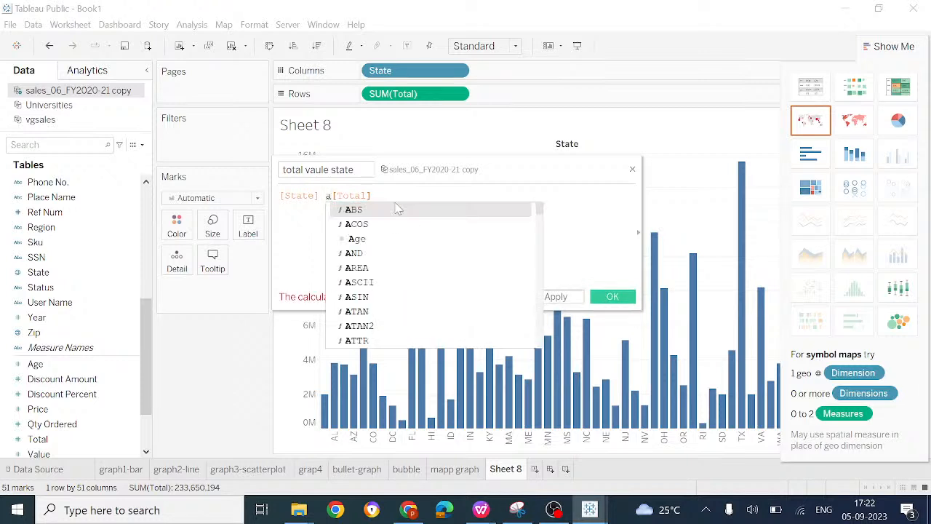
left_click(372, 254)
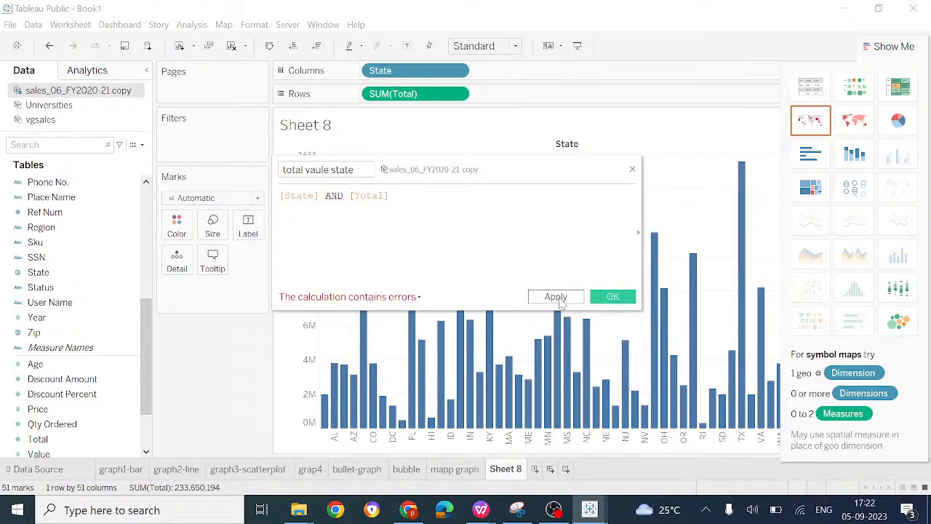
left_click(557, 298)
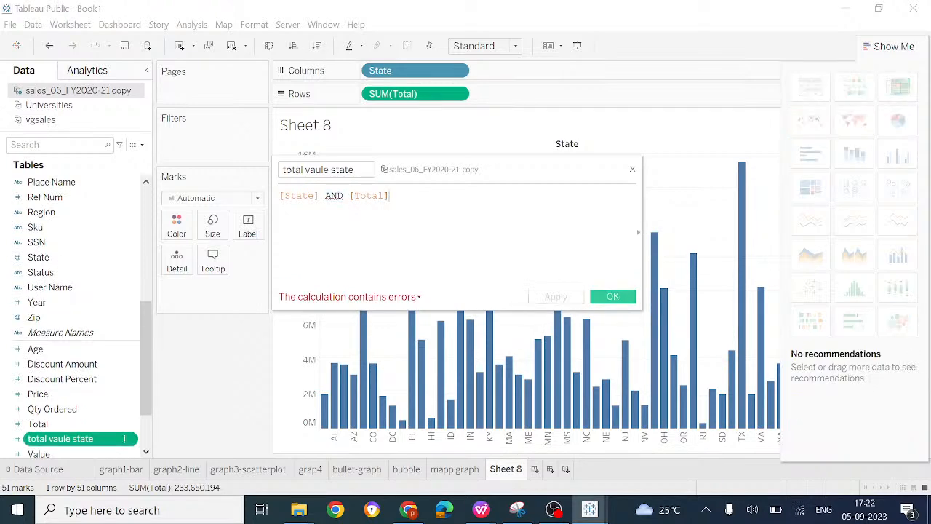
Step: Reduce the "total vaule state" formula to [State] only, apply it and close the calculation editor
key("BackSpace")
key("BackSpace")
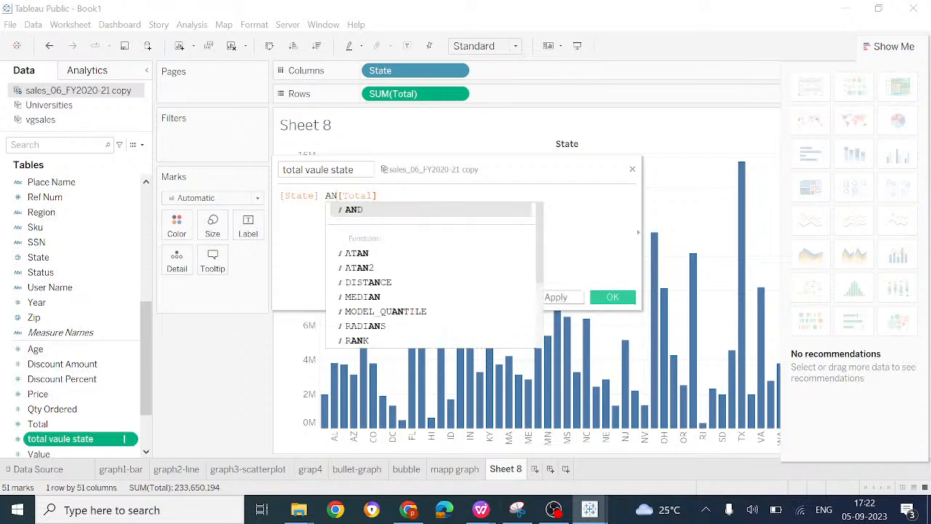
key("BackSpace")
key("BackSpace")
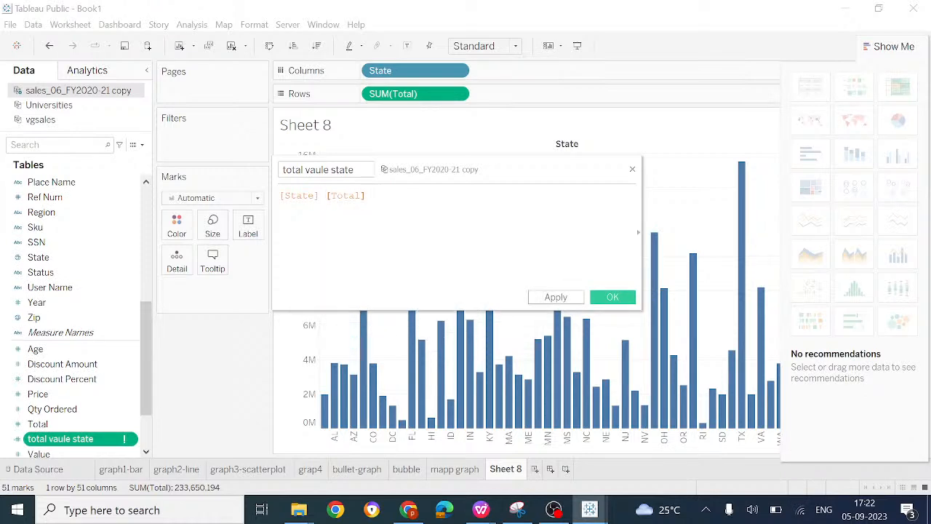
key("BackSpace")
key("BackSpace")
key("BackSpace")
key("BackSpace")
key("BackSpace")
key("BackSpace")
key("BackSpace")
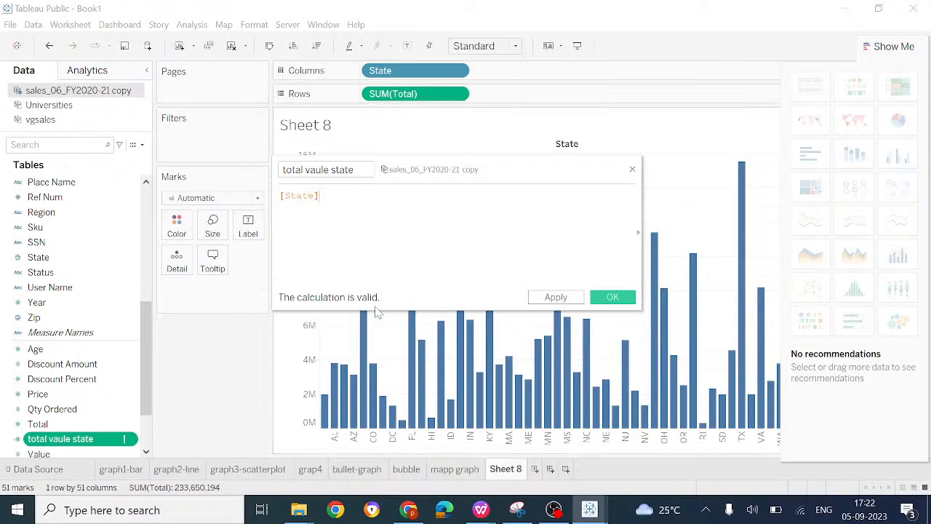
left_click(556, 298)
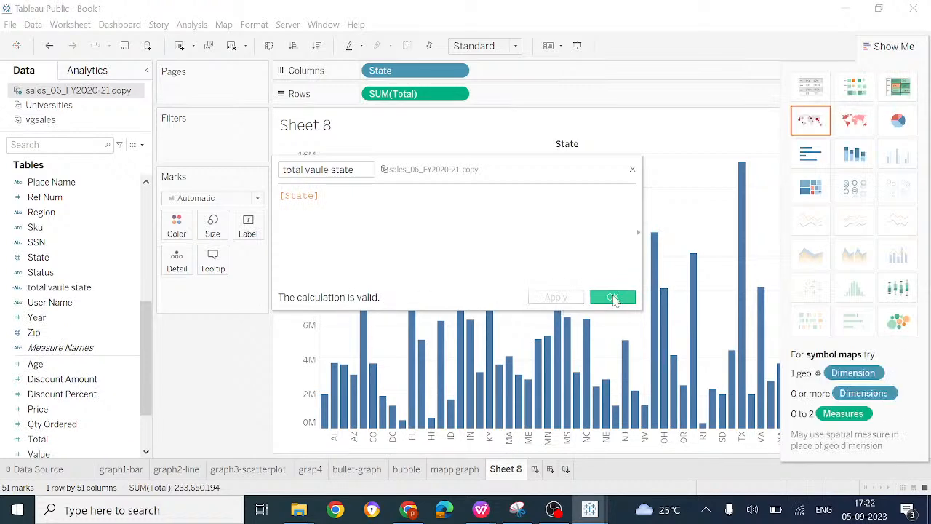
left_click(613, 298)
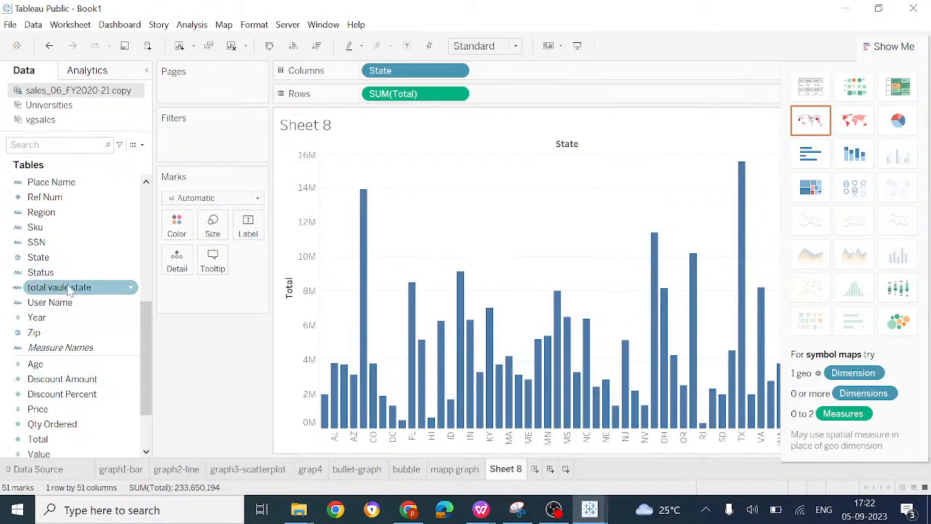
left_click(131, 290)
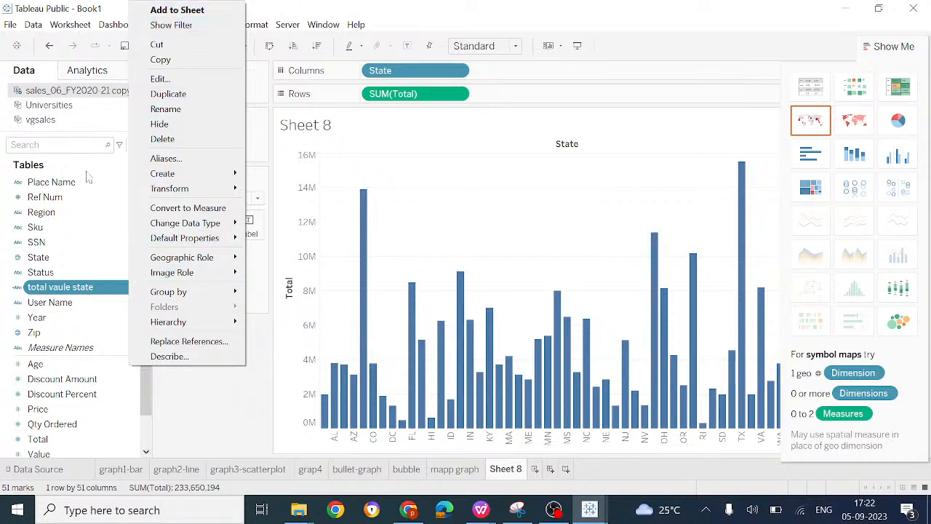
left_click(111, 289)
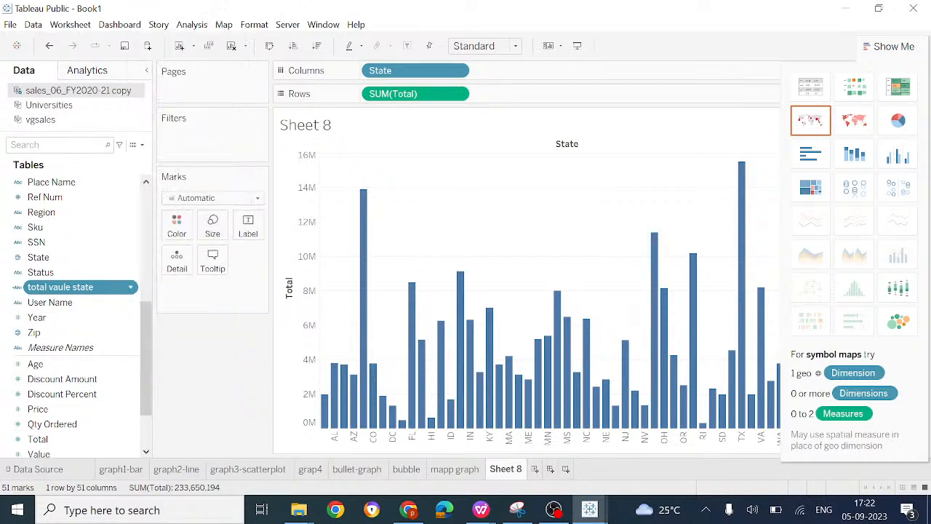
key("F2")
left_click(128, 310)
Step: Add "total vaule state" as a filter on Sheet 8 and select the values AK, AL, AR, AZ, CA and CO
left_click_drag(94, 289, 227, 134)
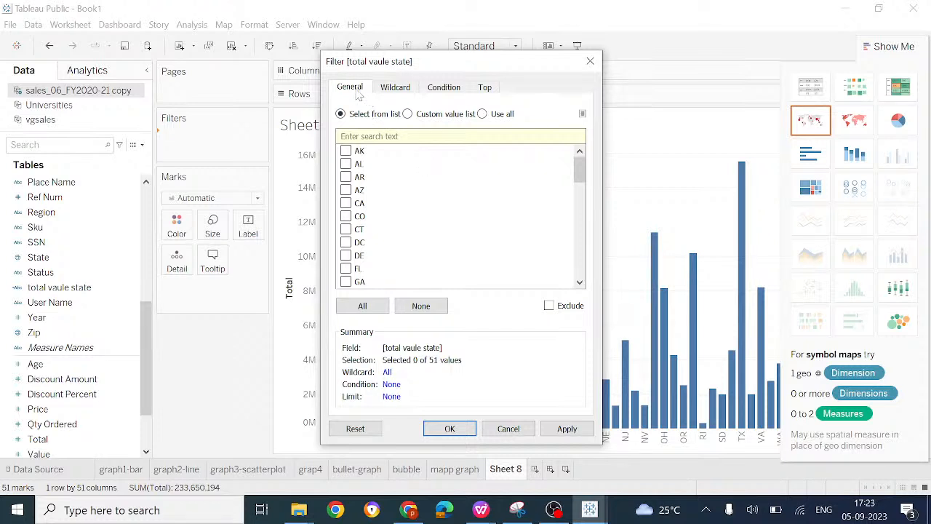
left_click(346, 152)
left_click(350, 216)
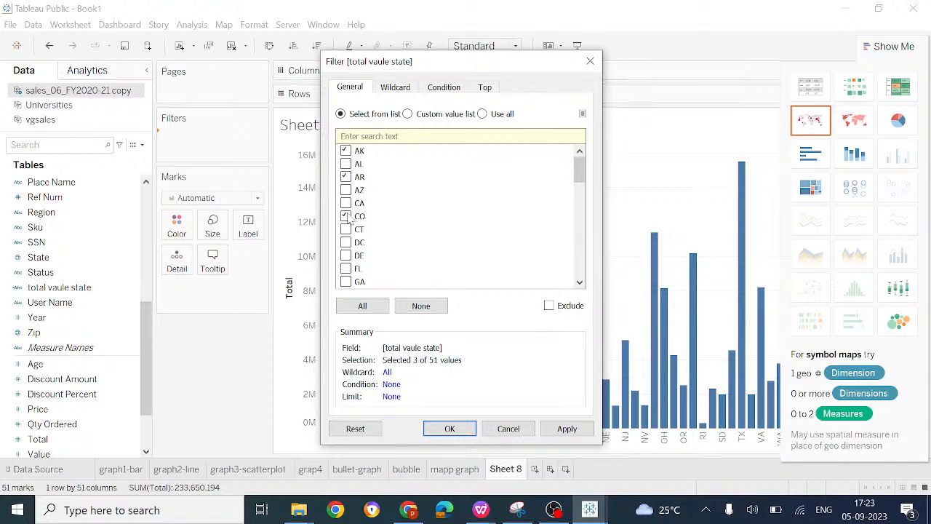
left_click(482, 114)
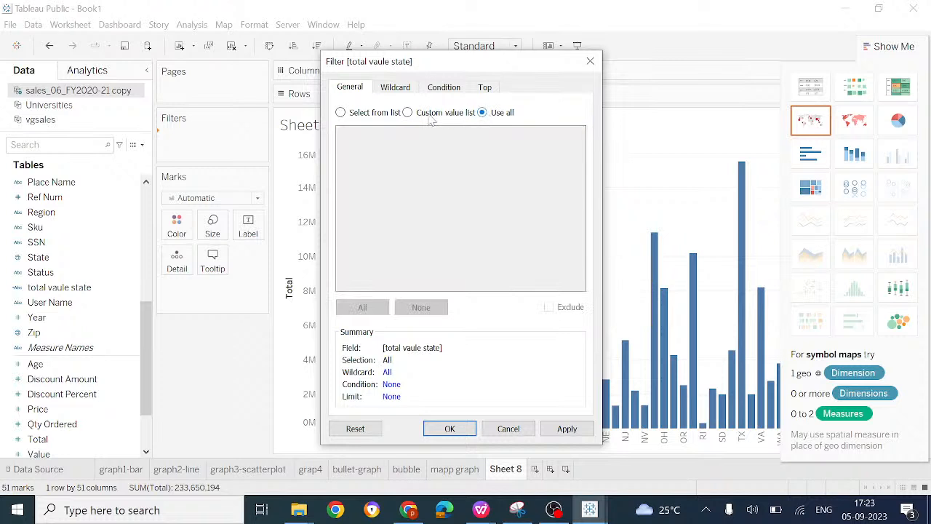
left_click(341, 115)
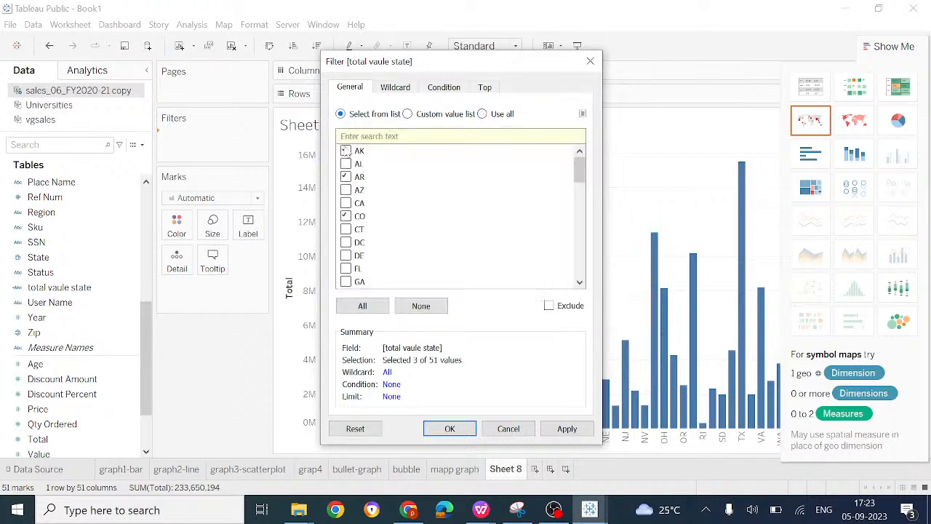
left_click(348, 165)
left_click(352, 194)
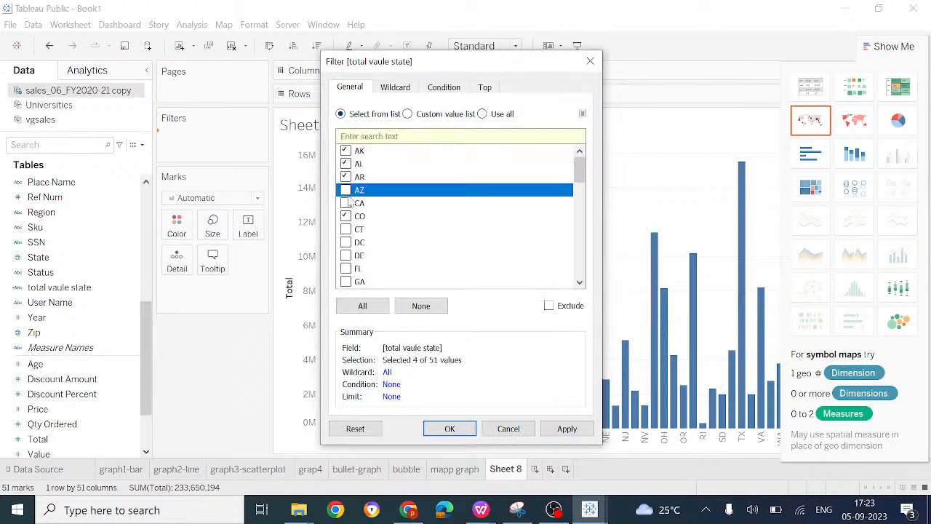
left_click(349, 204)
Step: Review the filter's wildcard, condition and top options without changing them, and apply the filter to the chart
left_click(399, 89)
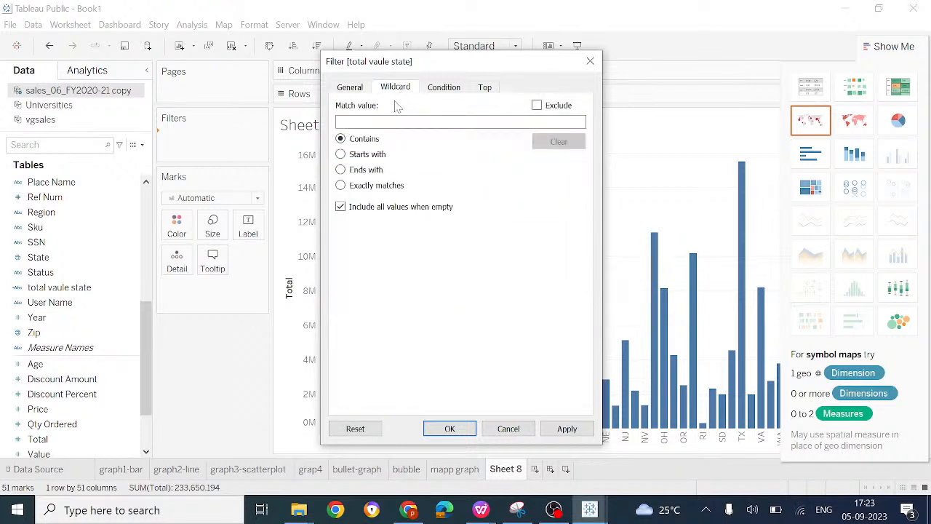
left_click(451, 89)
left_click(487, 90)
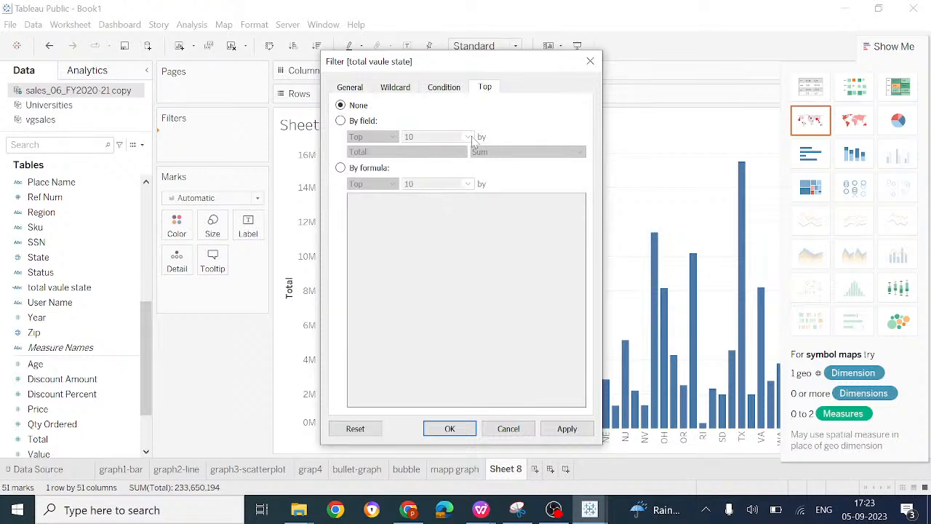
left_click(567, 429)
left_click(450, 429)
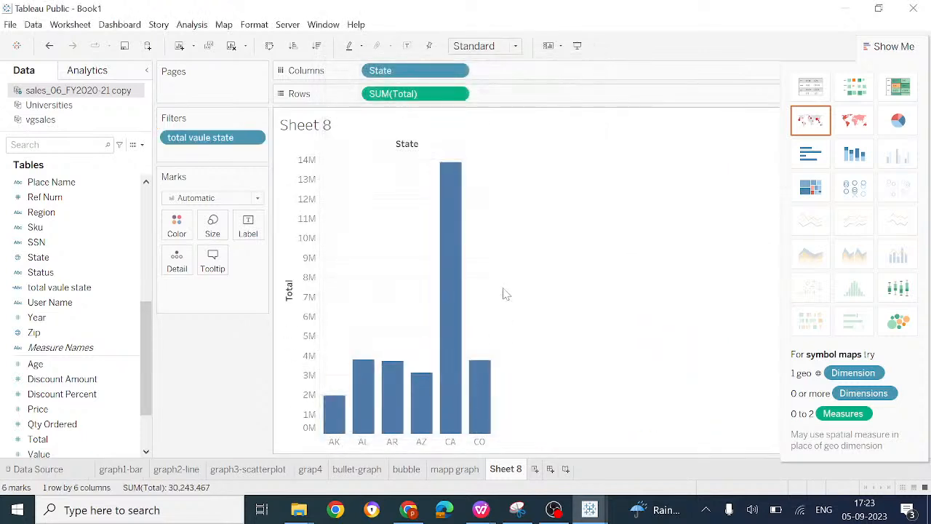
Step: Switch to the workshop schedule in WPS Office, check the Tableau calculations topics, and return to Book1 in Tableau Public
mouse_move(474, 377)
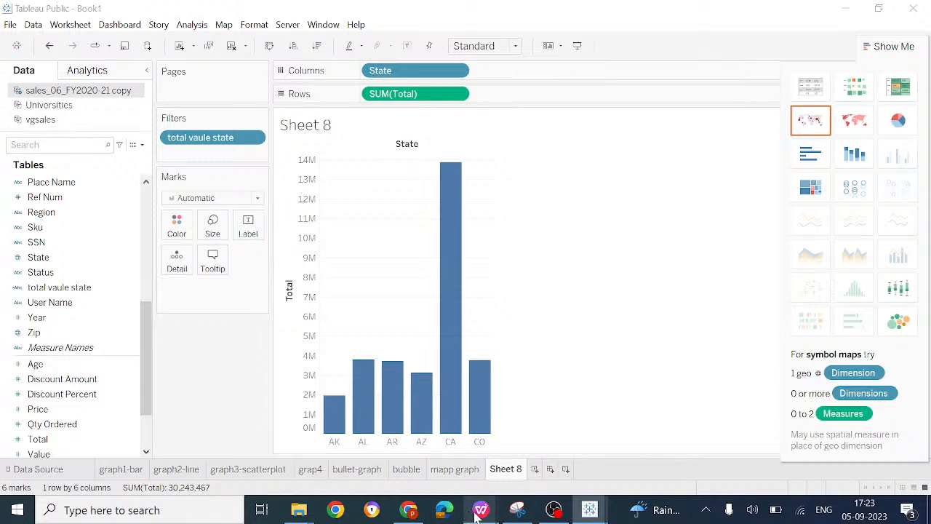
mouse_move(476, 514)
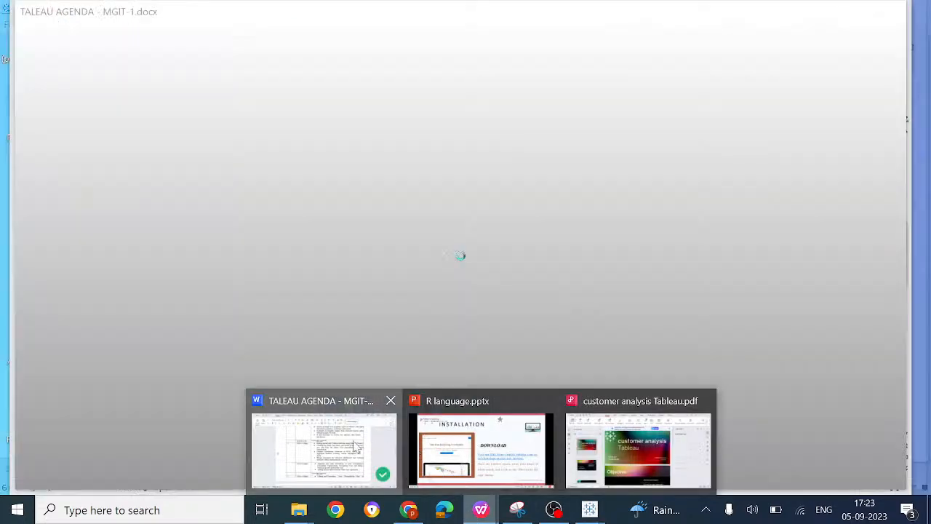
left_click(367, 445)
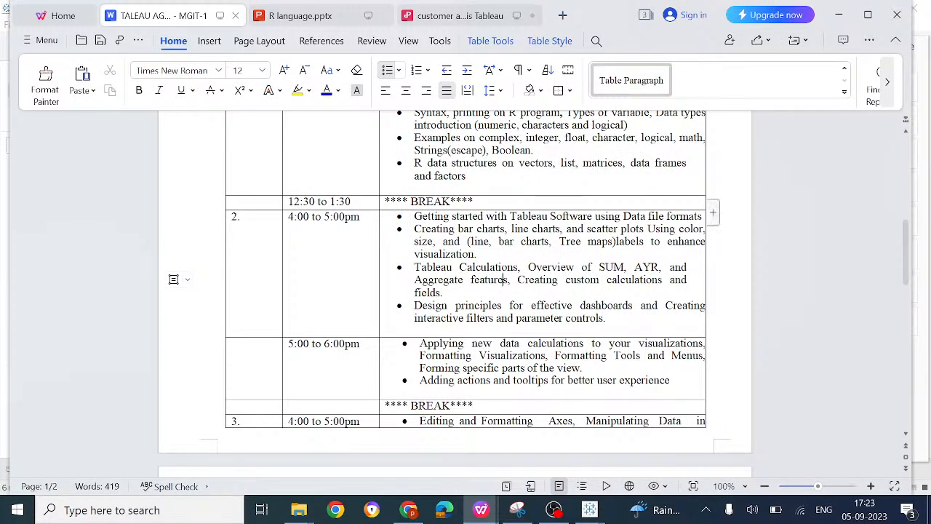
left_click(613, 267)
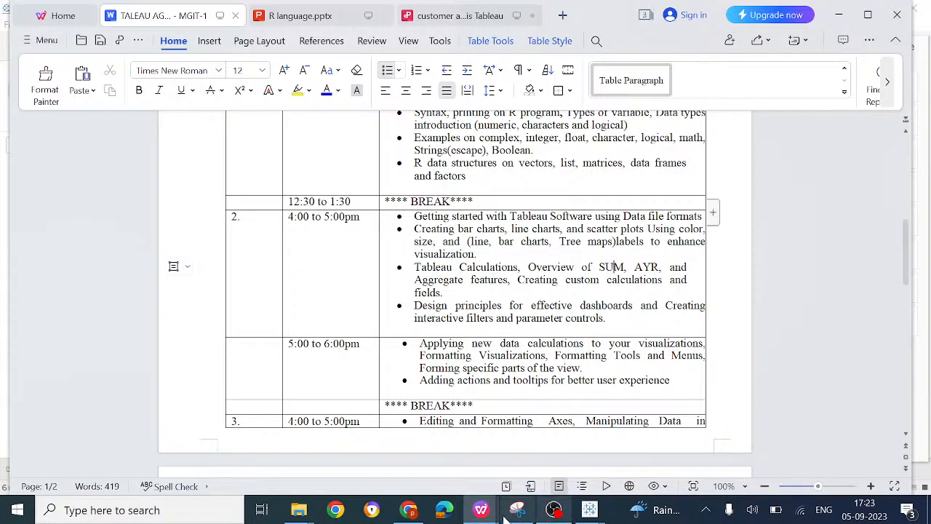
mouse_move(491, 513)
mouse_move(589, 511)
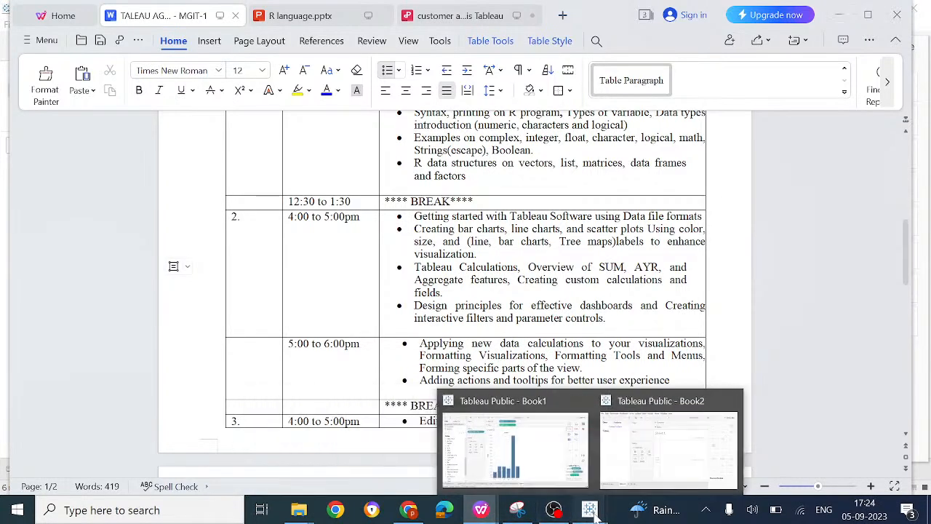
left_click(550, 471)
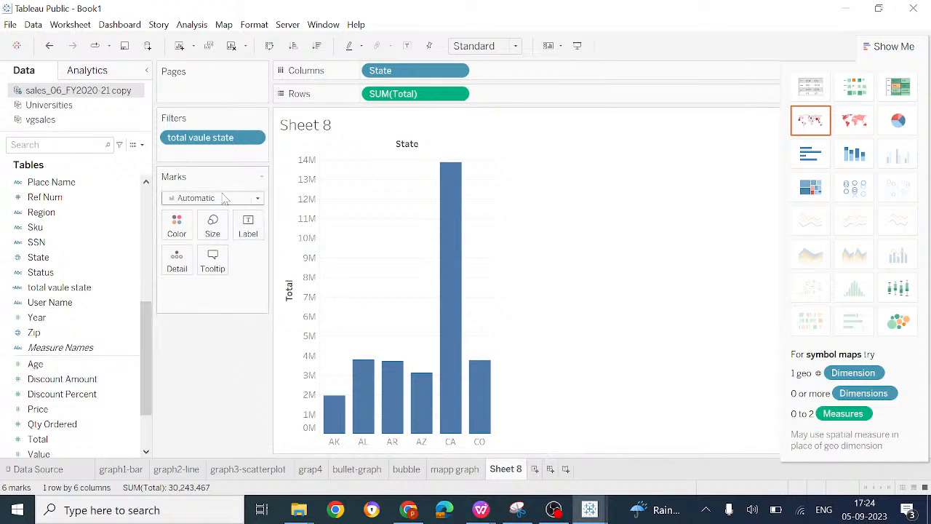
Step: Choose Sum as the aggregation for Total on Rows and undo the "total vaule state" filter
left_click(457, 94)
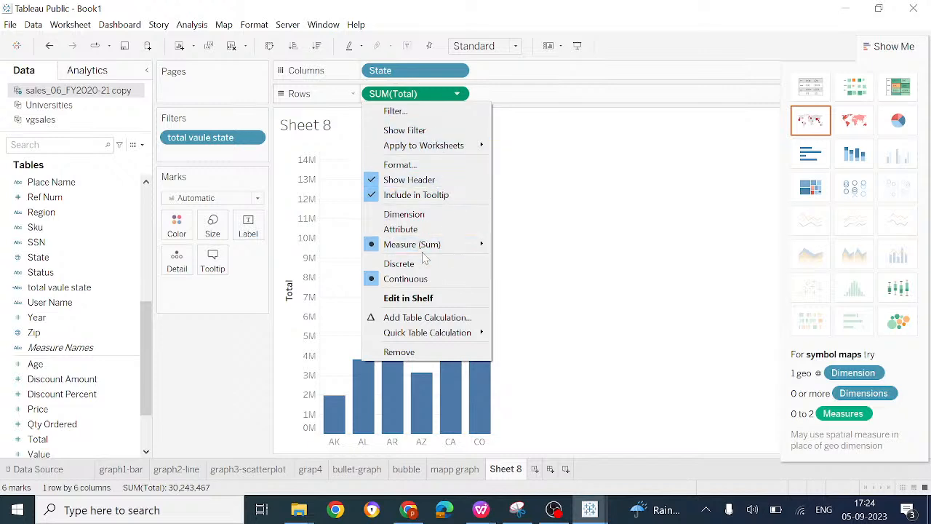
mouse_move(432, 252)
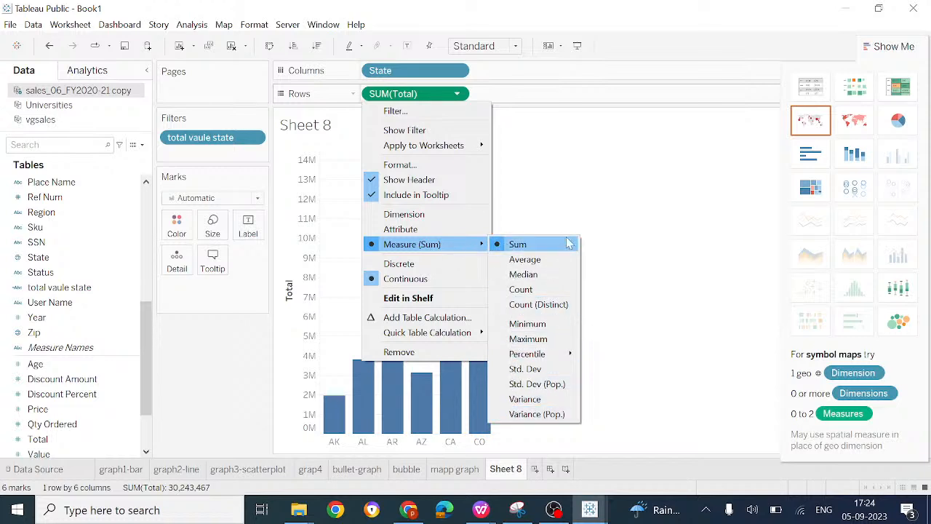
left_click(517, 244)
left_click(49, 45)
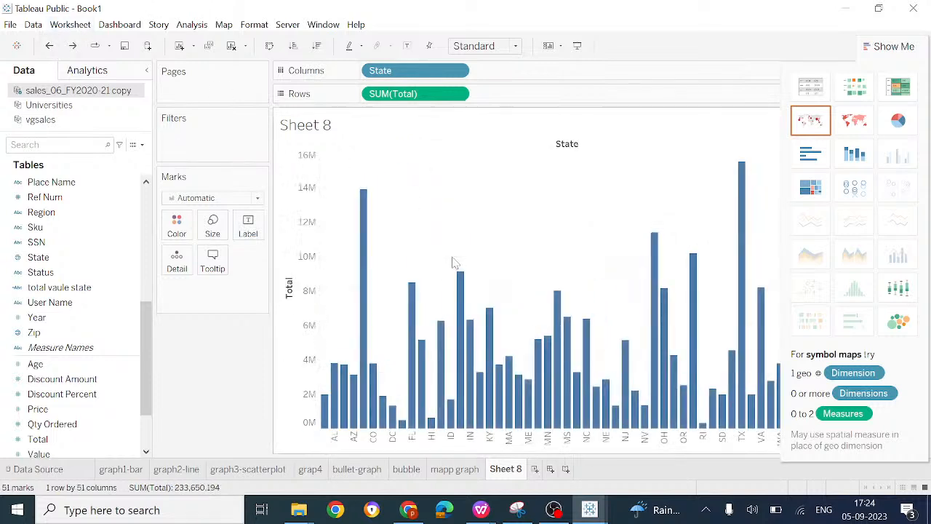
Step: Keep SUM(Total) on Rows as continuous and open its list of aggregation options
left_click(463, 95)
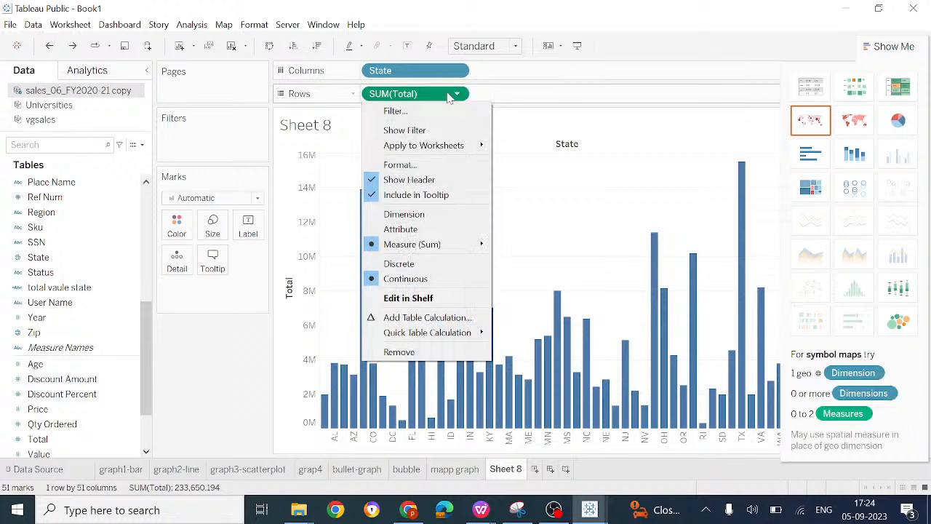
left_click(462, 96)
left_click(461, 95)
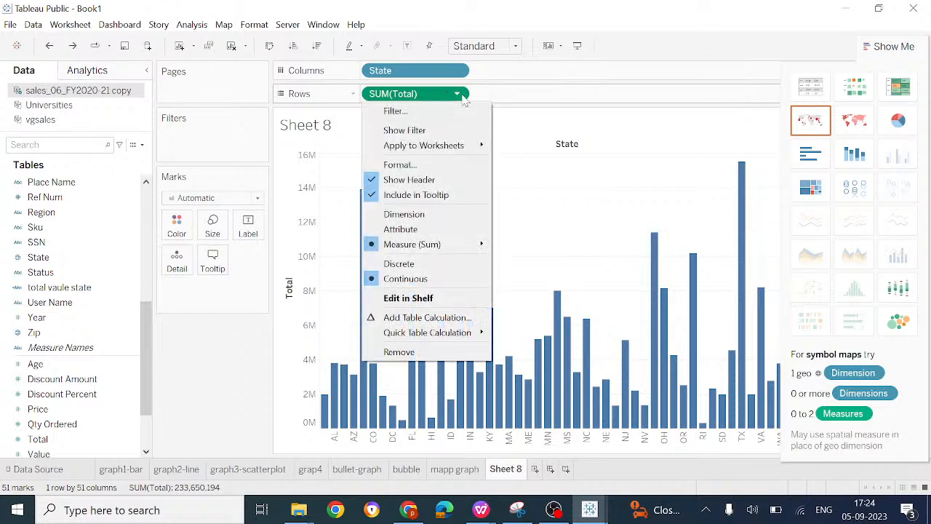
left_click(431, 282)
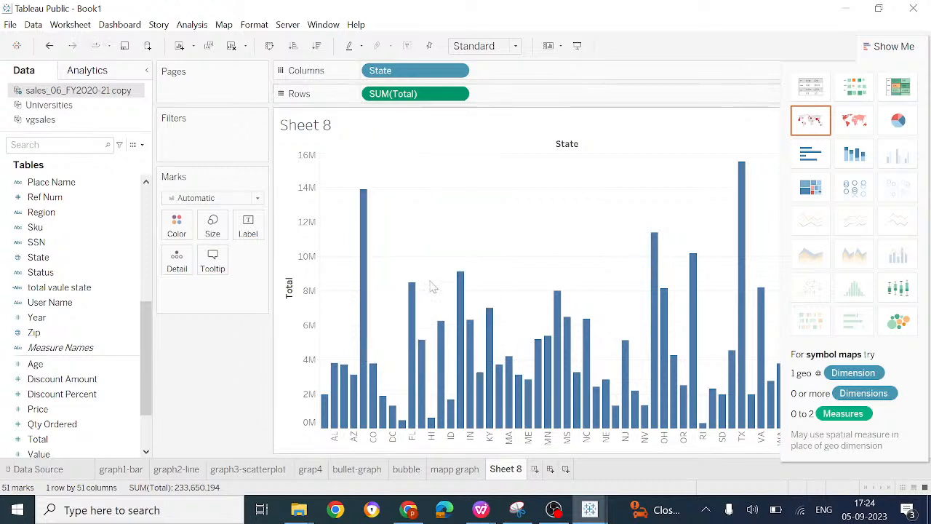
left_click(458, 95)
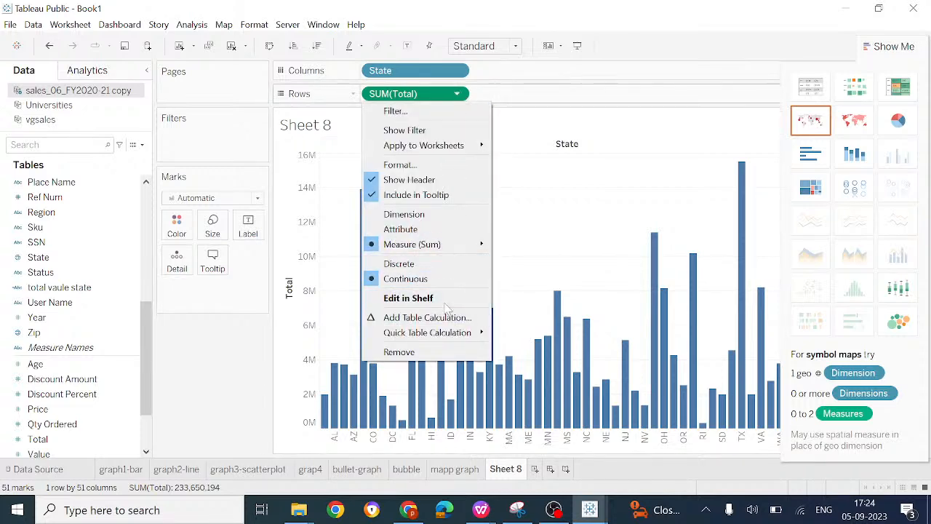
mouse_move(463, 246)
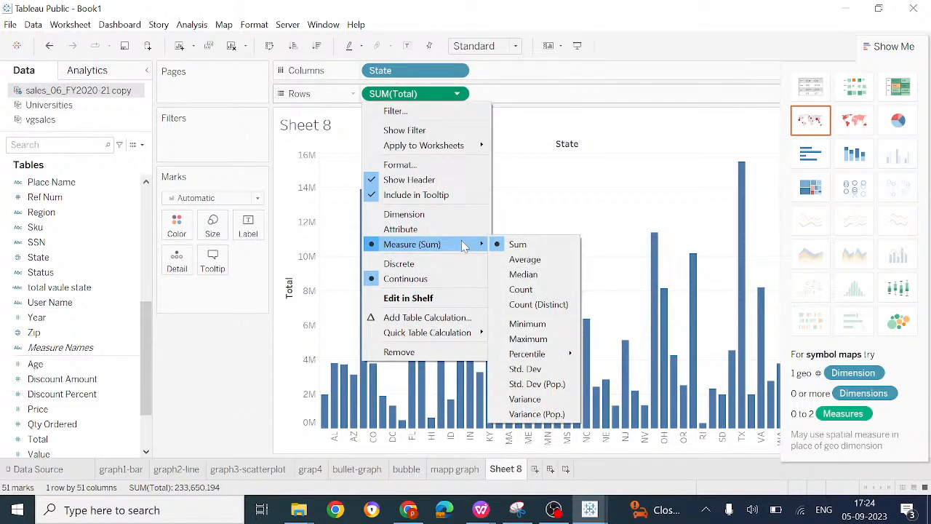
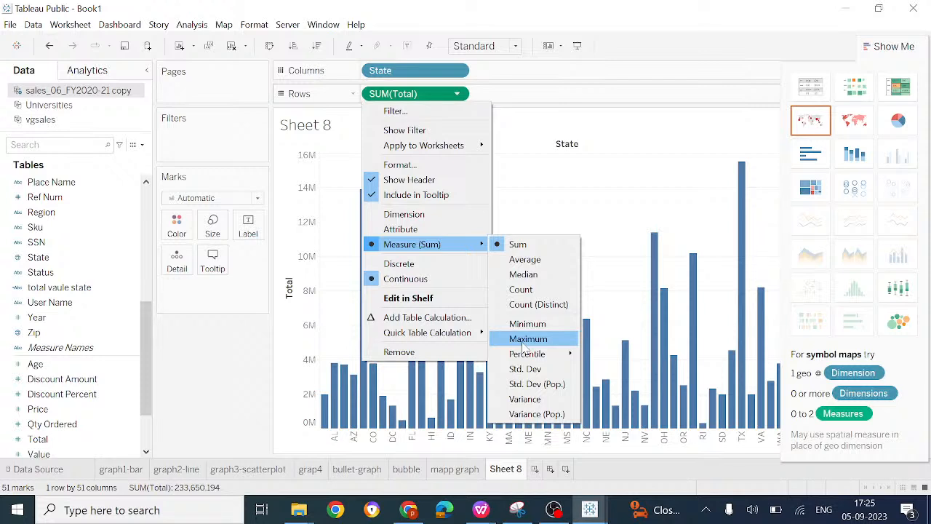
Step: Try Average as the aggregation for Total on Rows, comparing it with Sum through undo and redo, and return to Sum
left_click(531, 249)
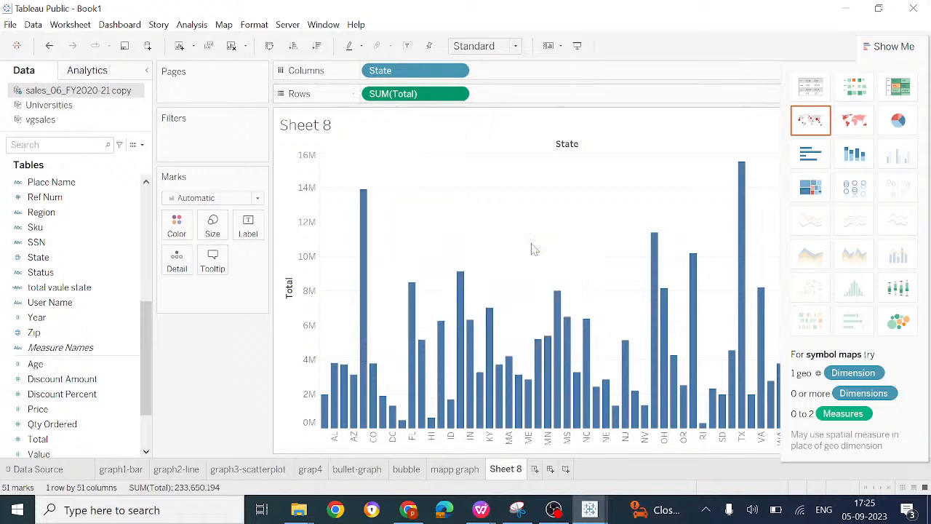
left_click(457, 95)
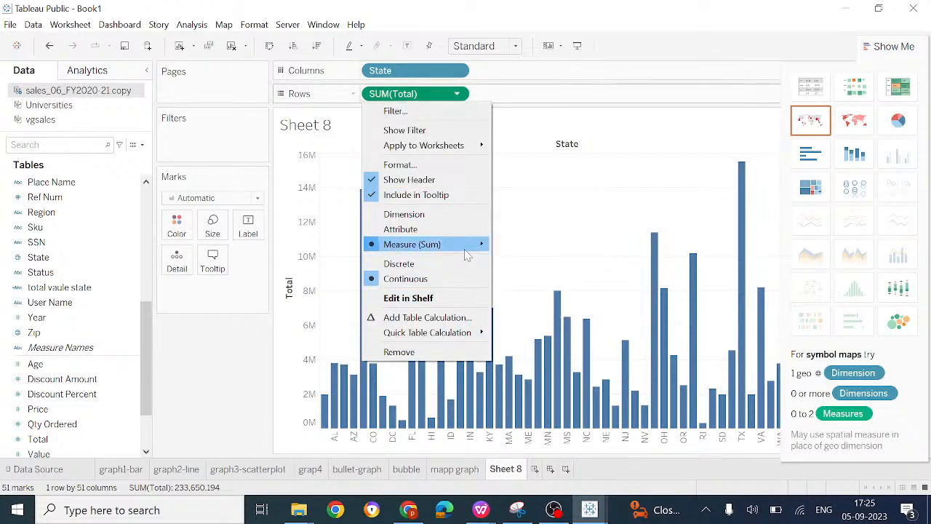
left_click(520, 259)
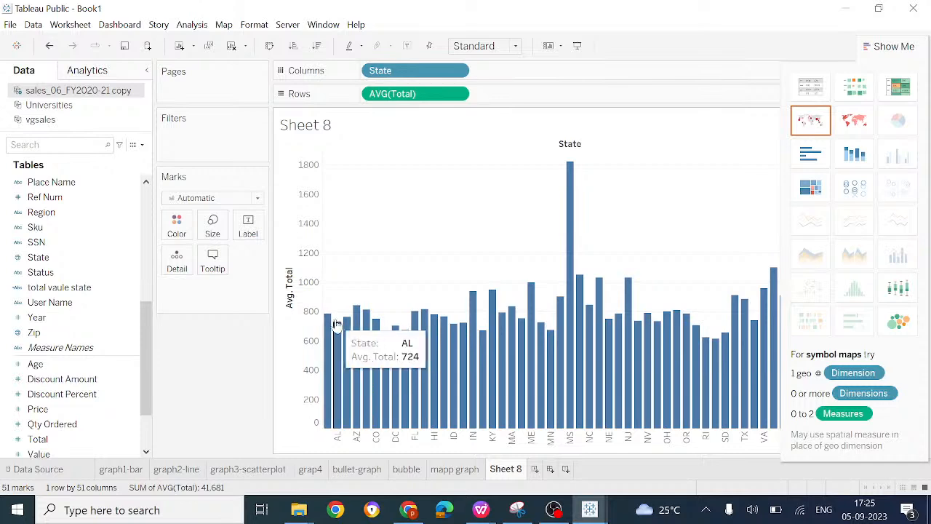
left_click(49, 45)
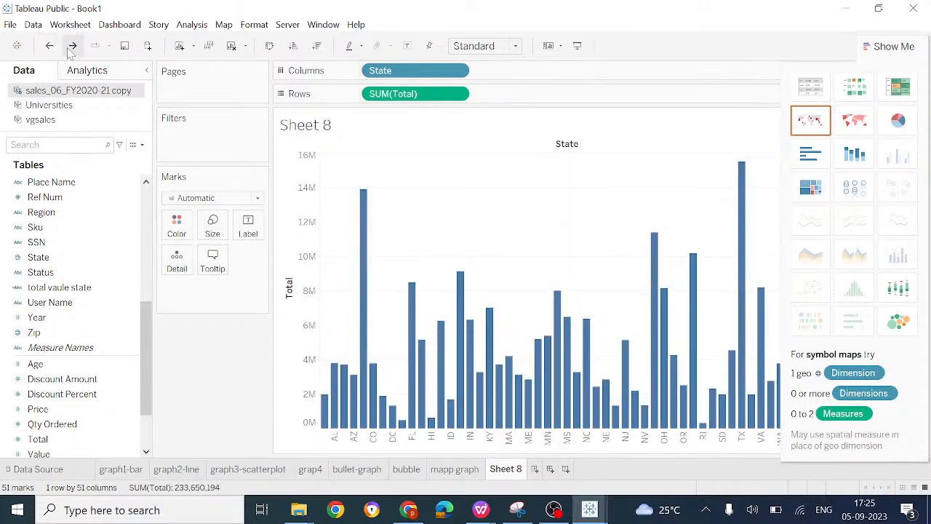
left_click(69, 50)
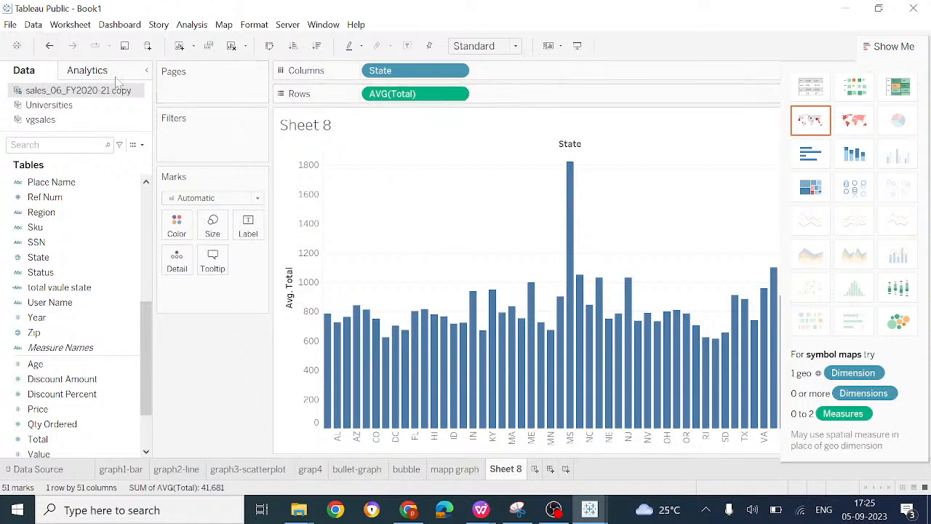
left_click(53, 46)
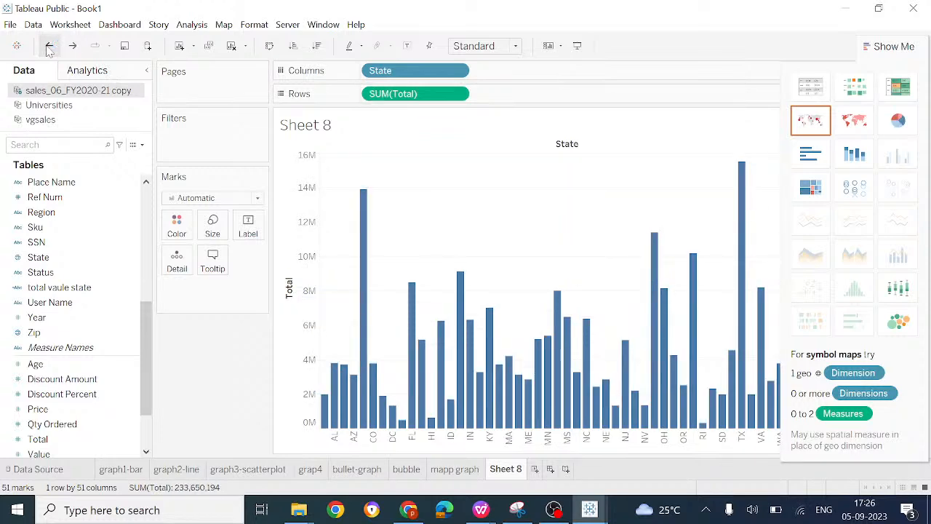
Step: Try Median and Count in turn as the aggregation for Total on Rows
left_click(457, 95)
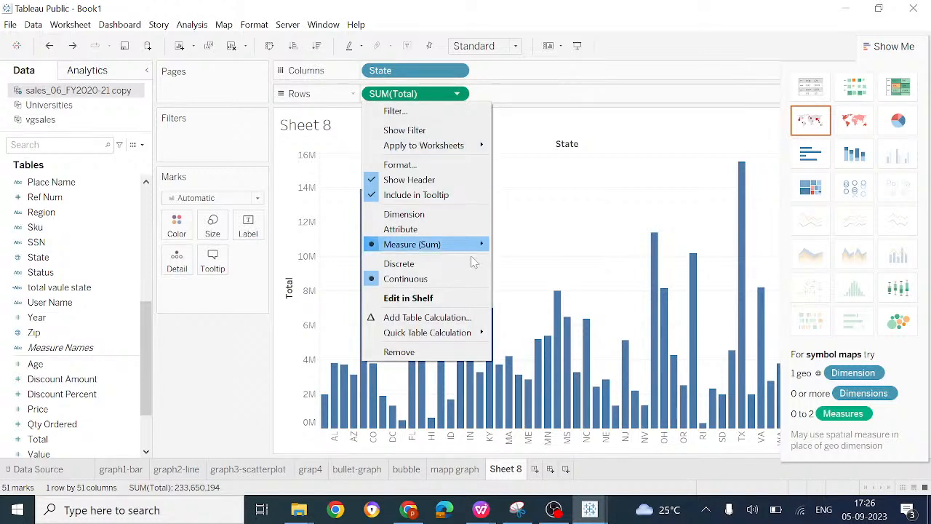
mouse_move(481, 244)
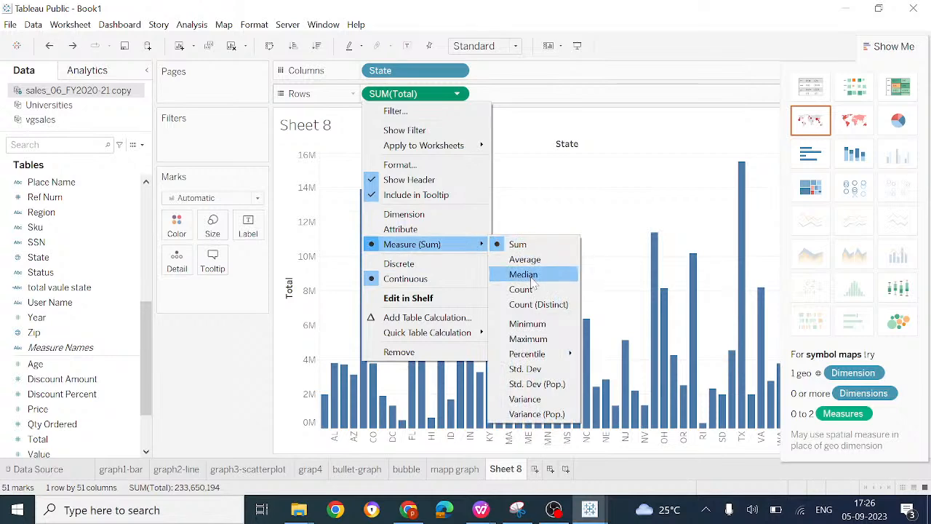
left_click(531, 278)
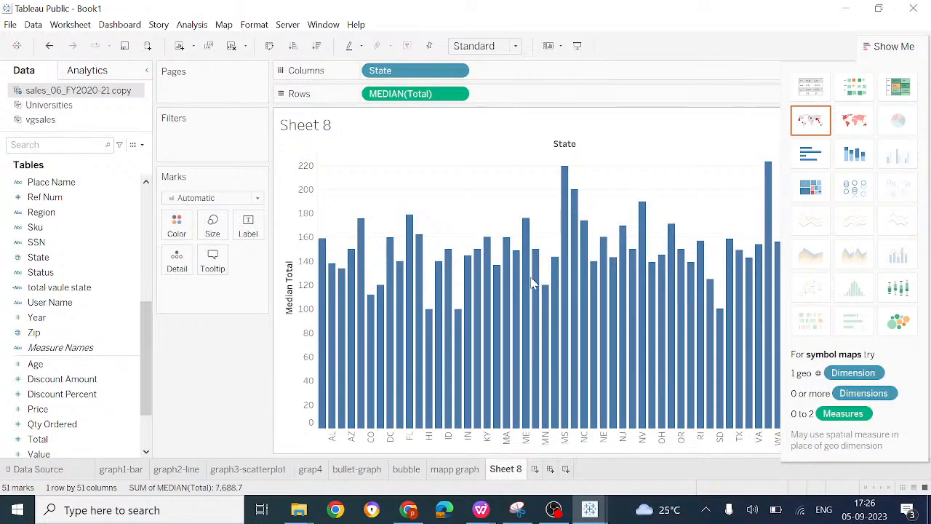
left_click(458, 95)
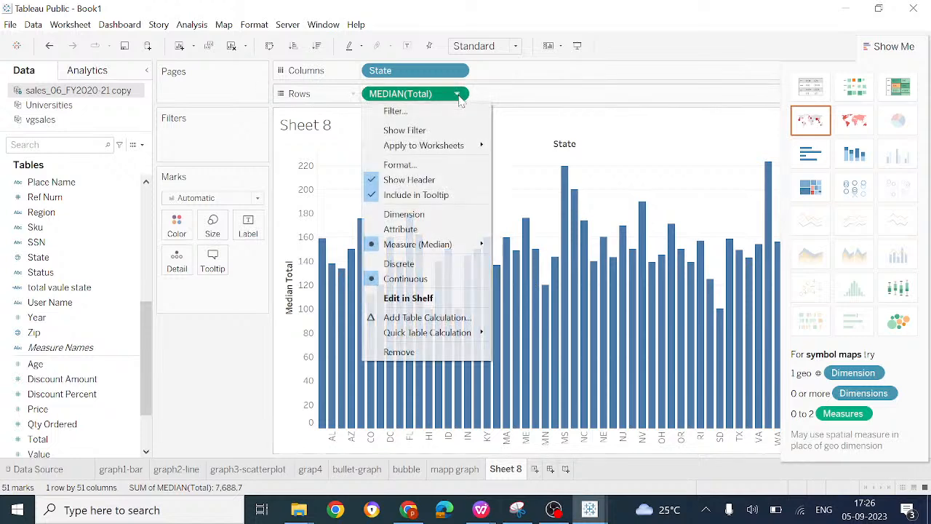
mouse_move(478, 248)
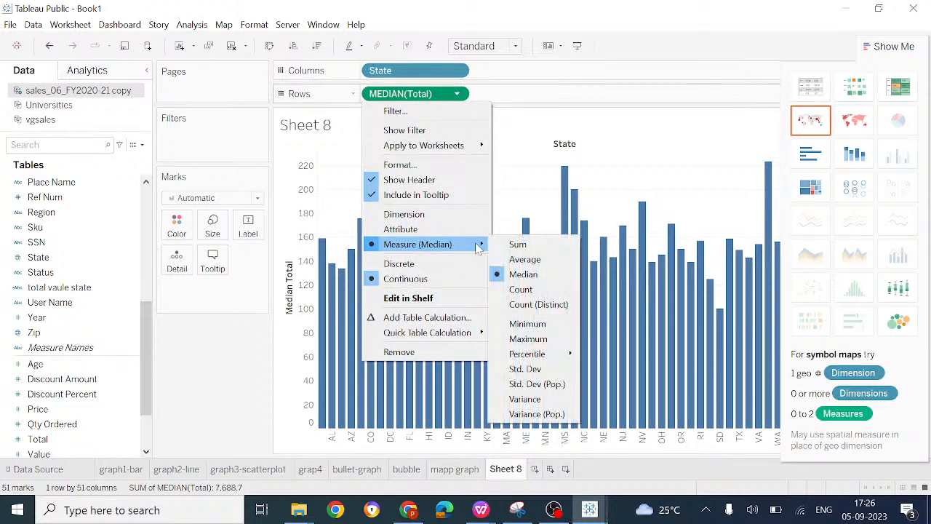
left_click(520, 289)
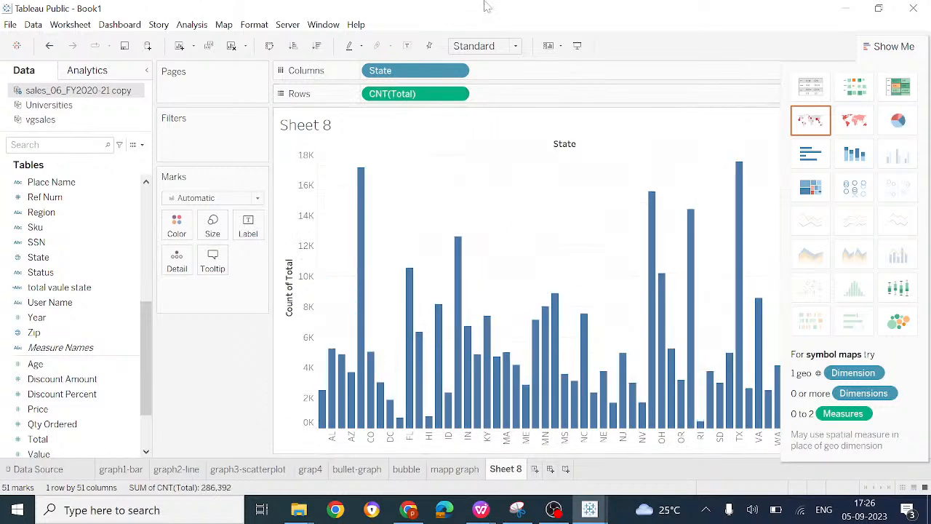
Step: Switch the aggregation of Total on Rows to Minimum and then to Maximum
left_click(458, 93)
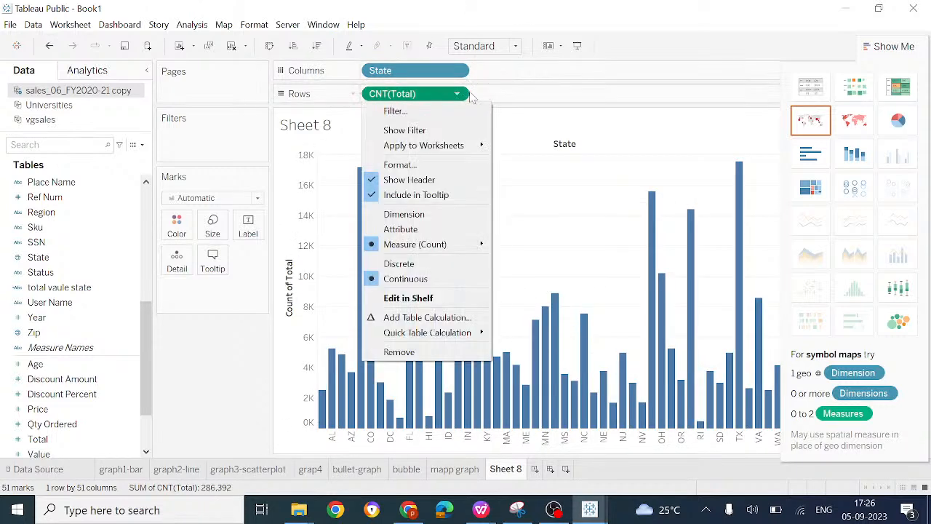
mouse_move(437, 244)
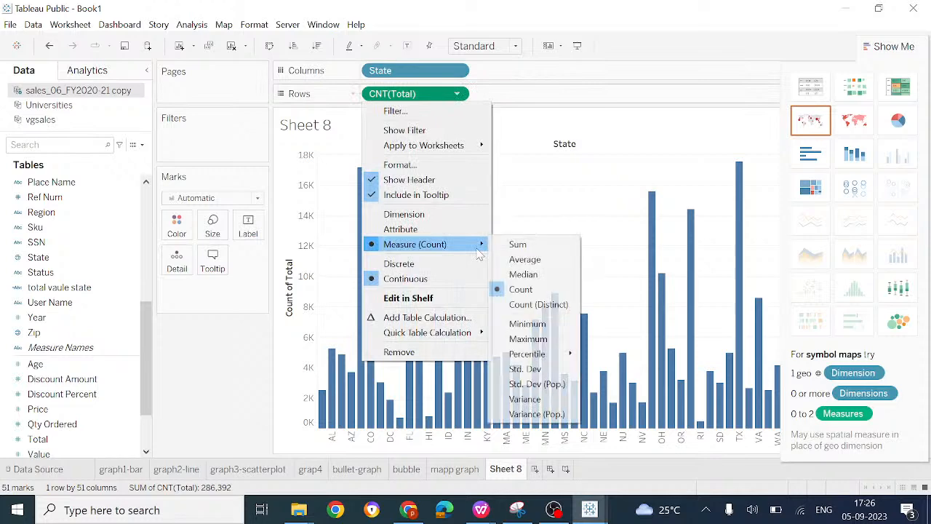
left_click(521, 325)
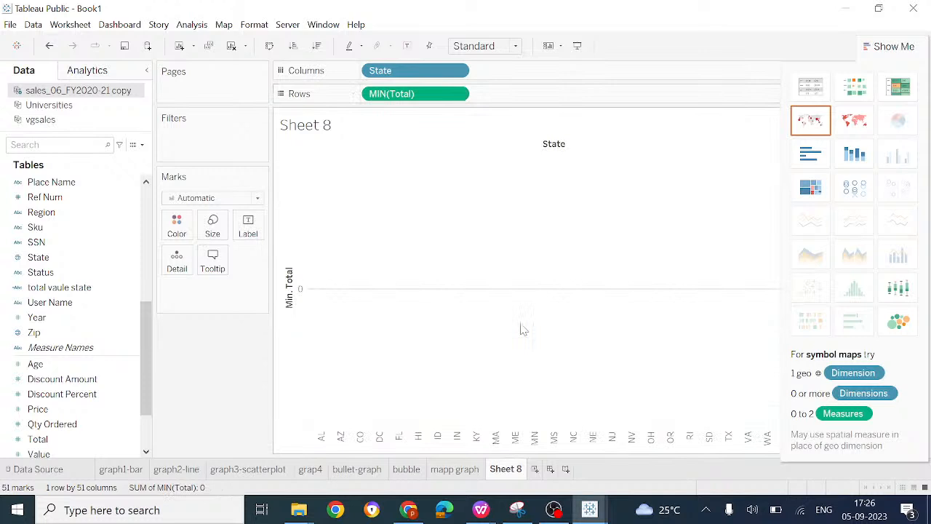
left_click(458, 94)
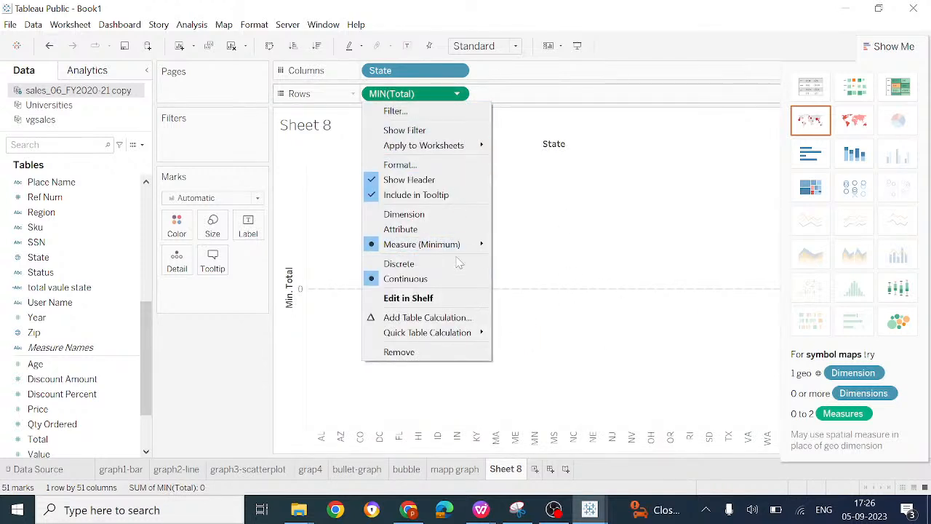
mouse_move(477, 245)
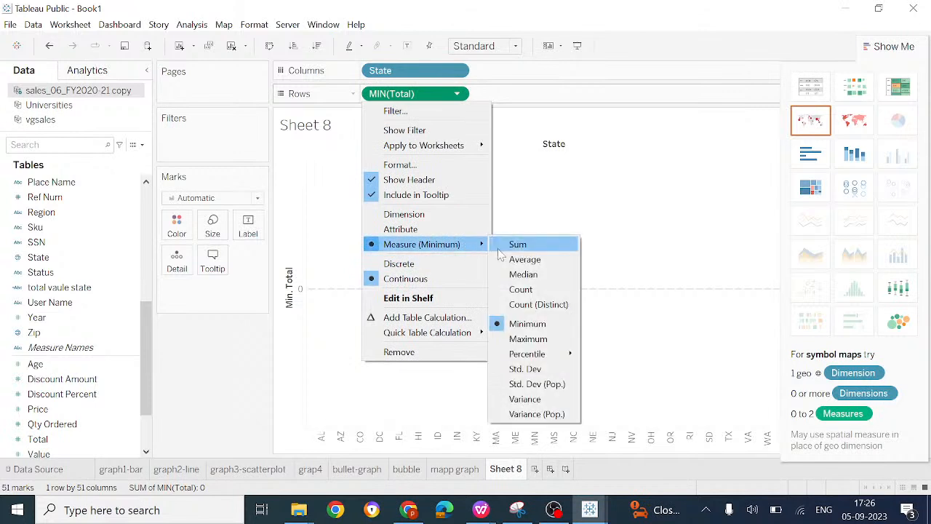
left_click(528, 341)
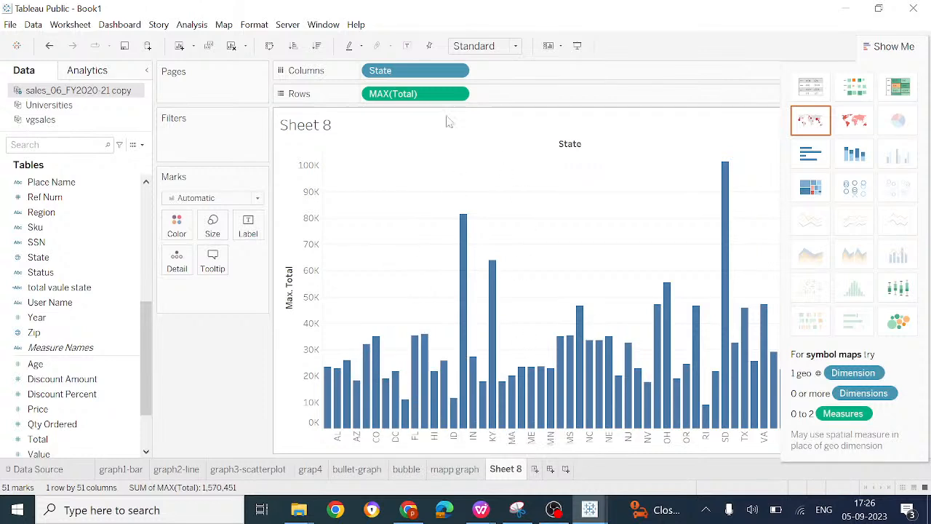
Step: Review the remaining aggregation options for Total on Rows and glance at the open WPS Office windows without switching to them
left_click(457, 95)
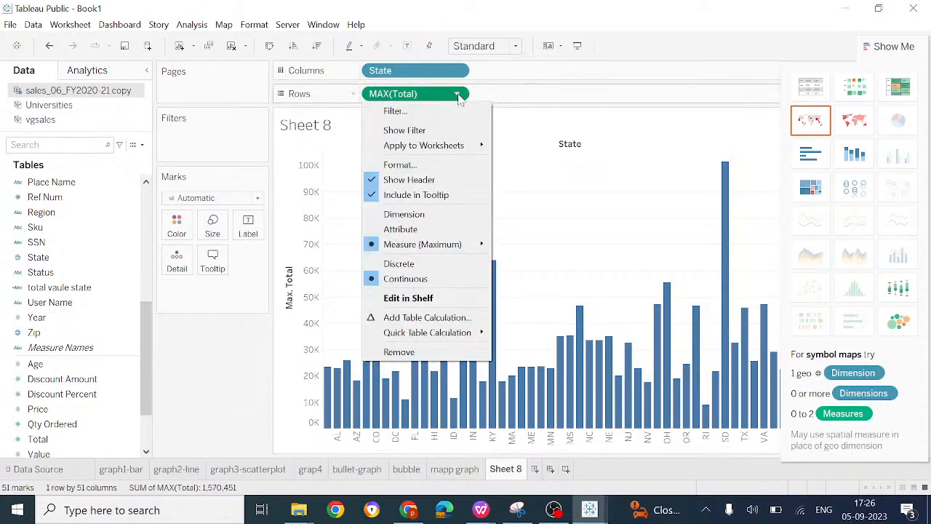
mouse_move(479, 251)
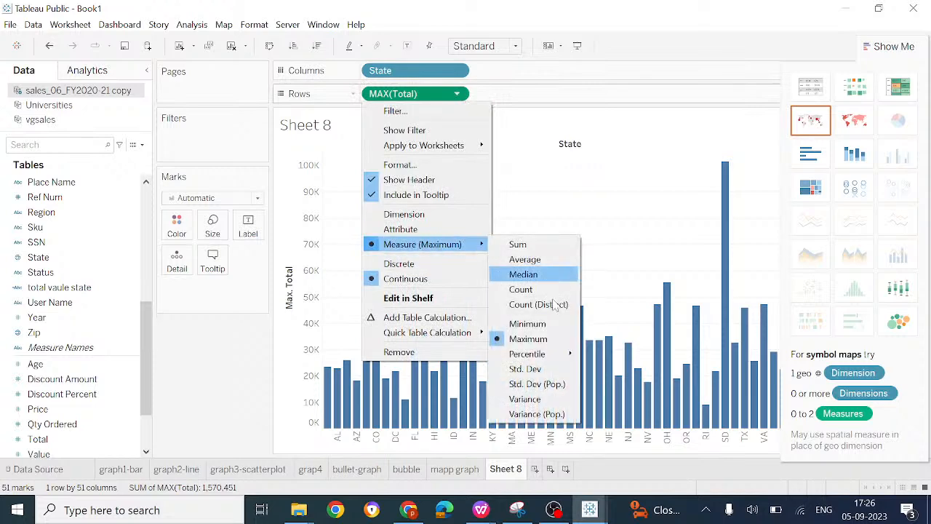
mouse_move(559, 361)
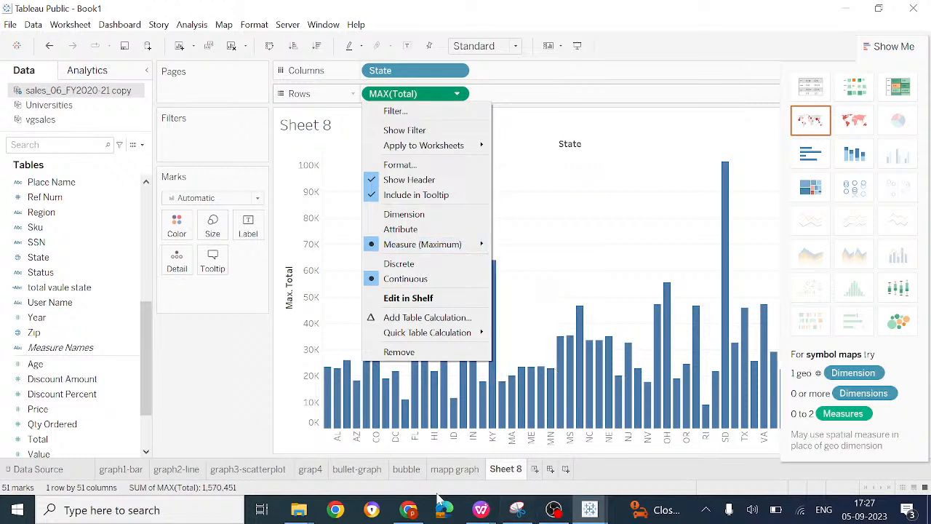
left_click(481, 509)
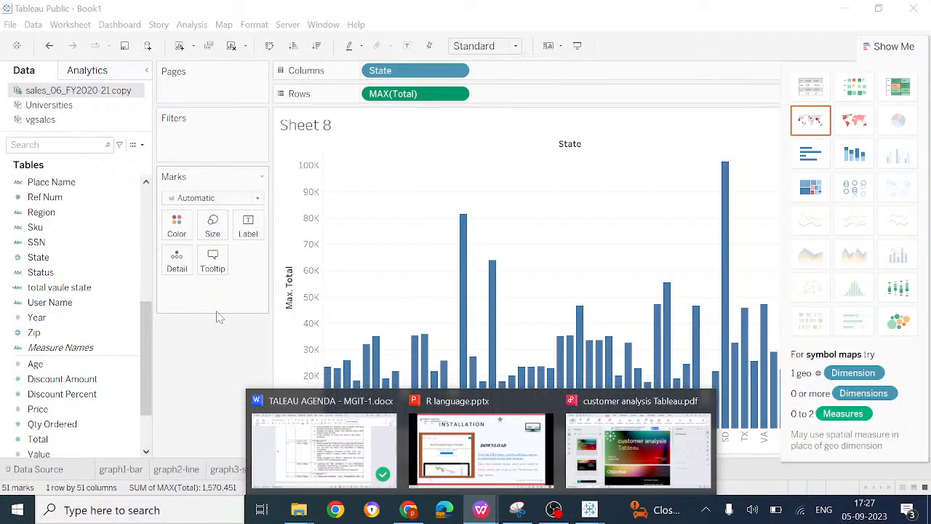
left_click(222, 362)
Step: Add the State and Total fields to the Marks card as detail
left_click(62, 288)
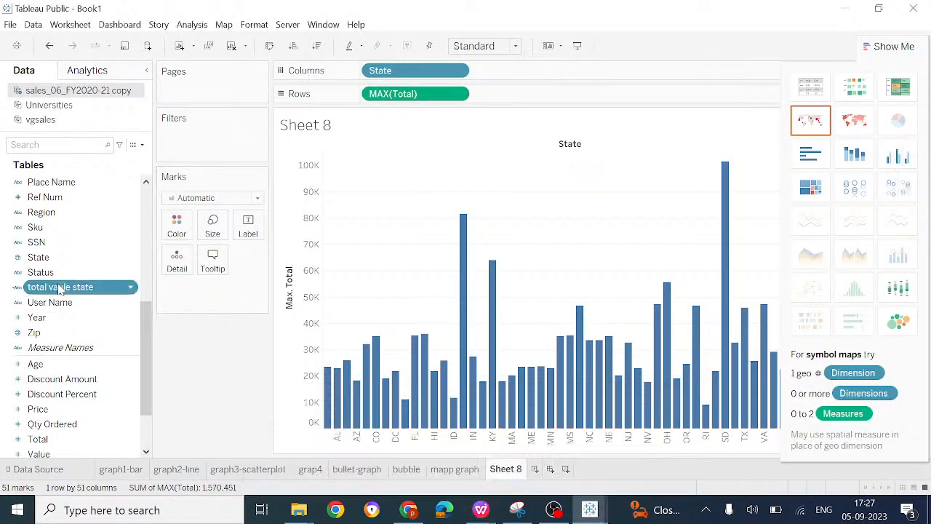
scroll(66, 306, "down", 3)
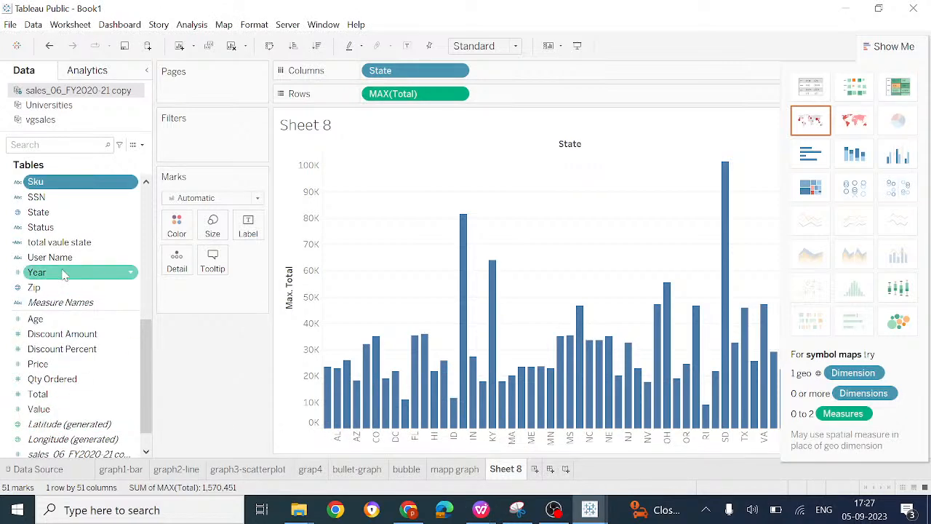
left_click_drag(63, 216, 197, 290)
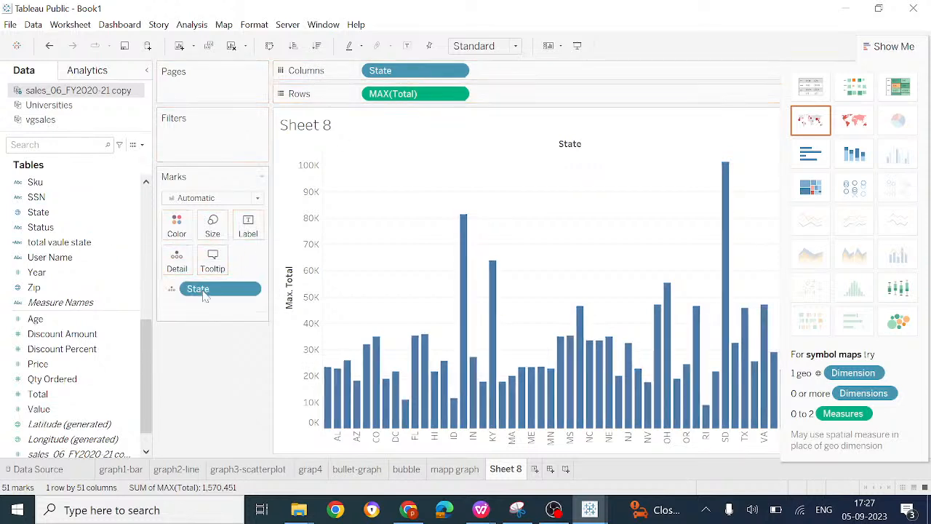
left_click(59, 244)
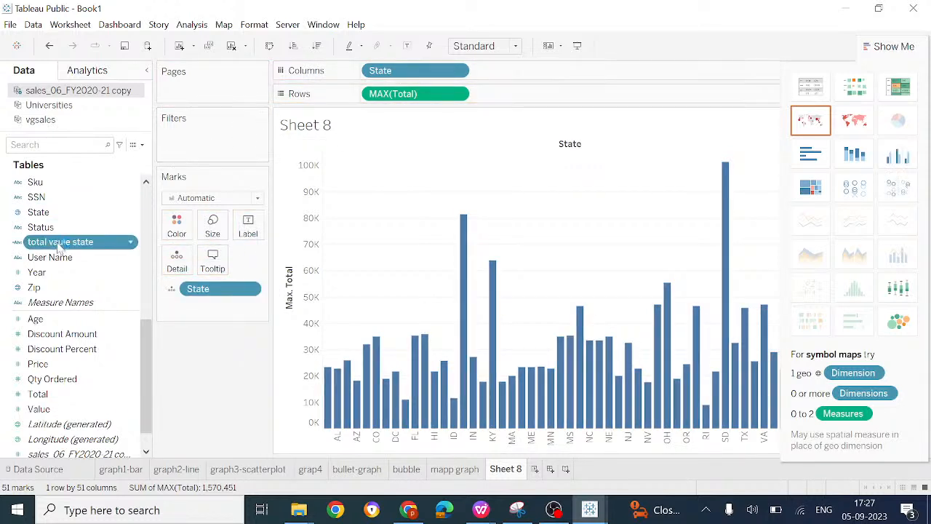
left_click(40, 393)
left_click_drag(107, 397, 240, 307)
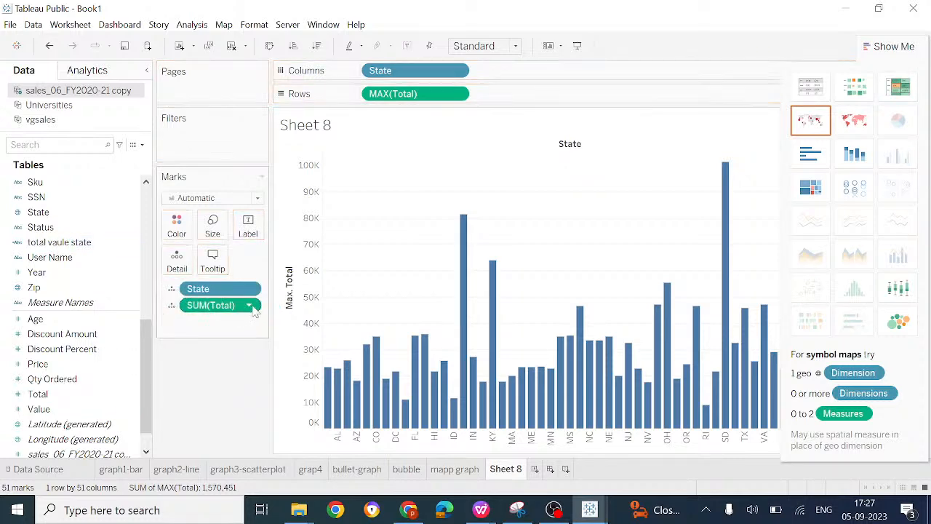
Step: Review the aggregation options of SUM(Total) on the Marks card and the field list's sorting and grouping options without changing them
left_click(249, 305)
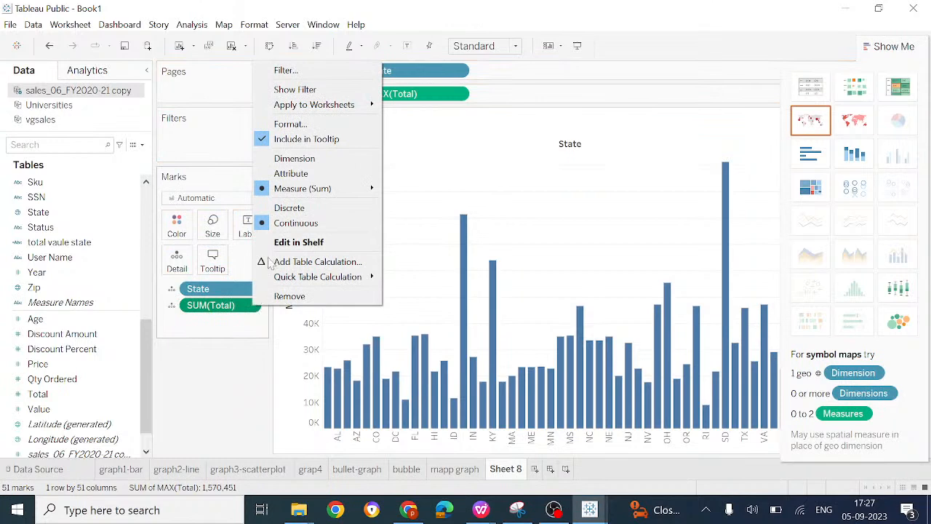
mouse_move(325, 189)
left_click(209, 376)
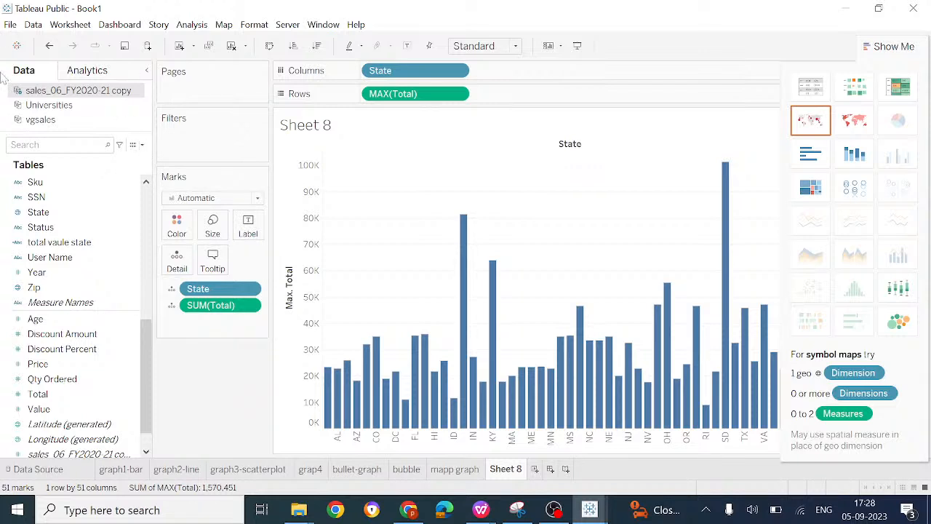
left_click(143, 145)
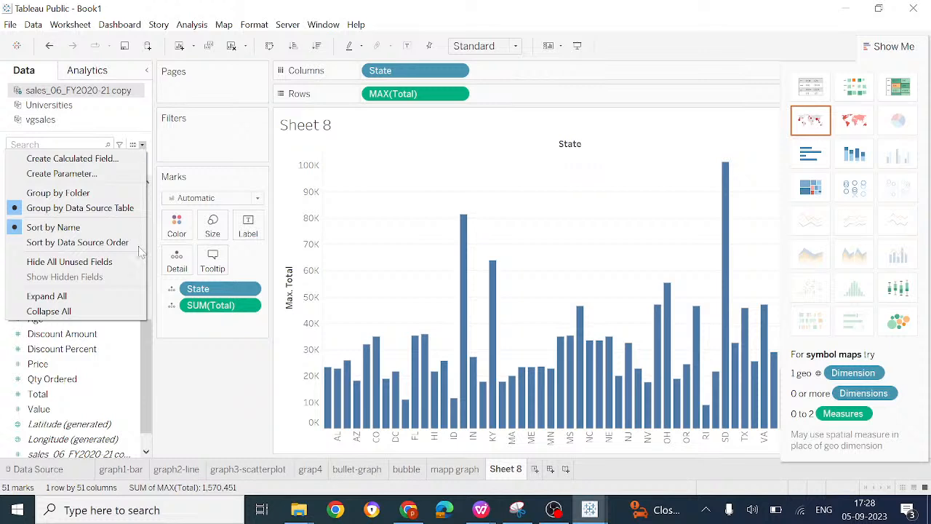
left_click(177, 401)
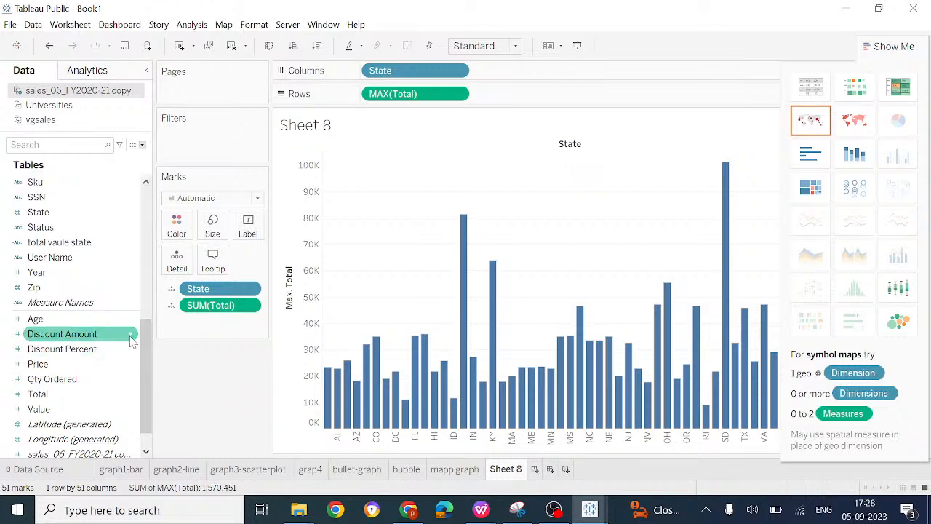
Step: Review the default properties options of the Discount Amount field, including its aggregation setting, without changing them
left_click(130, 334)
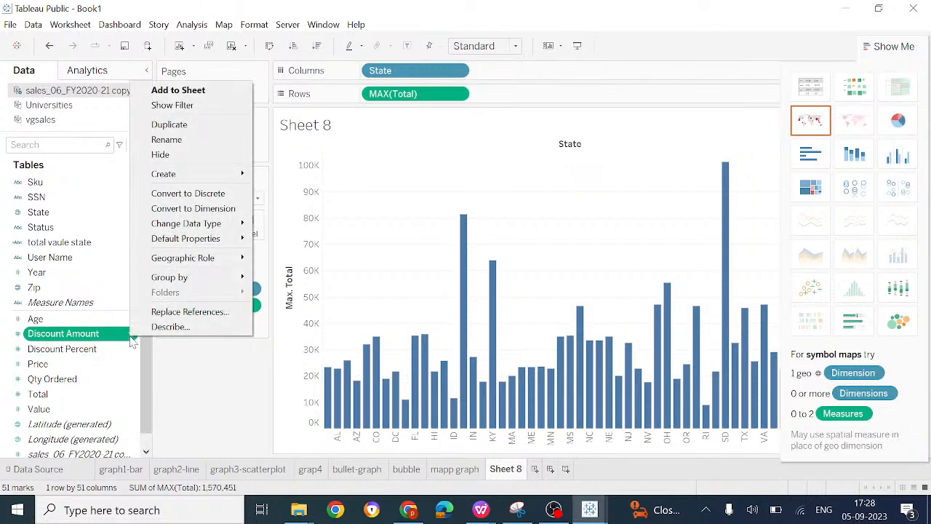
left_click(193, 388)
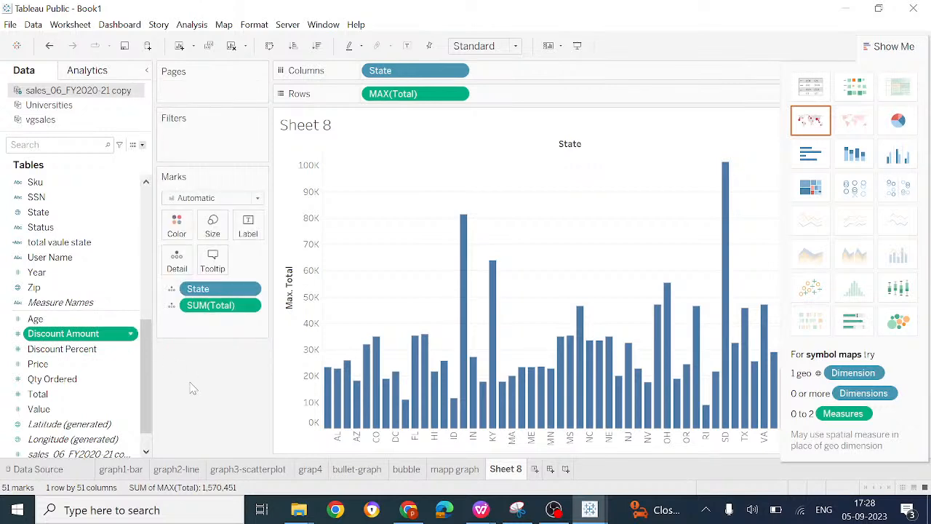
left_click(131, 335)
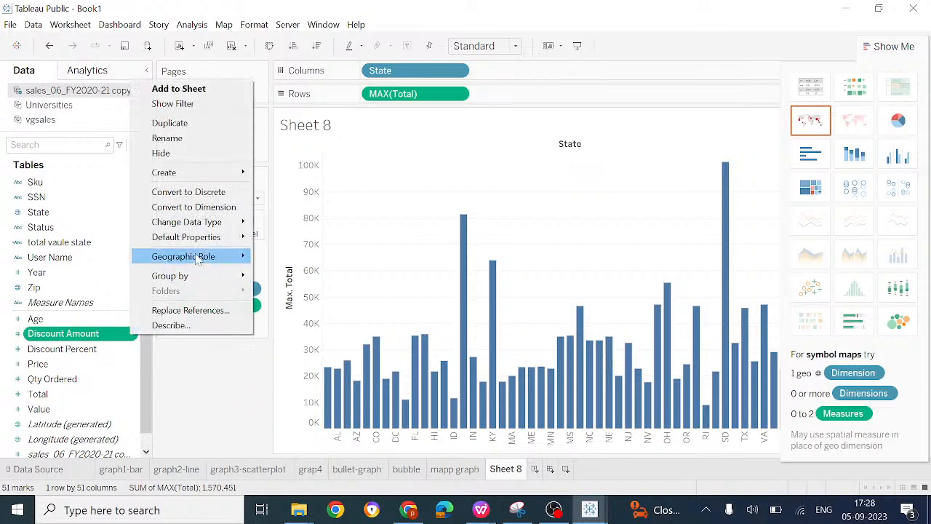
mouse_move(215, 237)
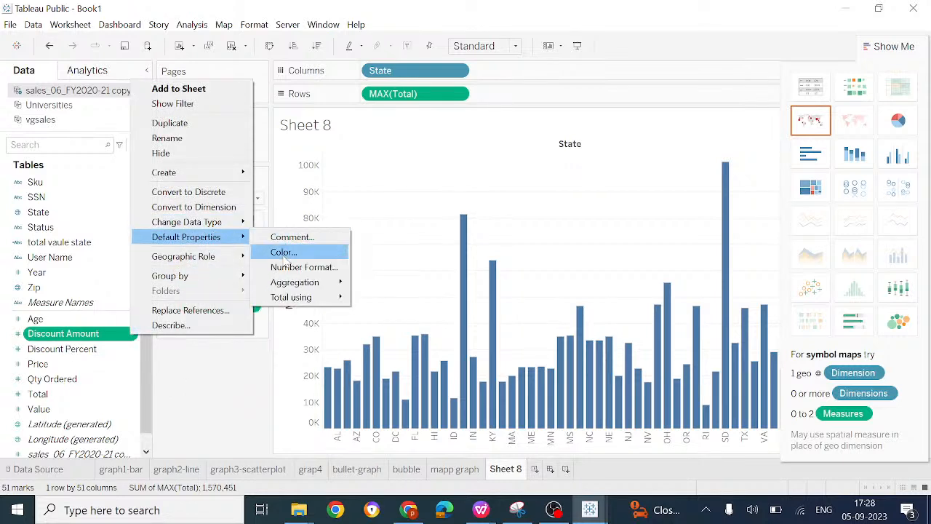
mouse_move(294, 281)
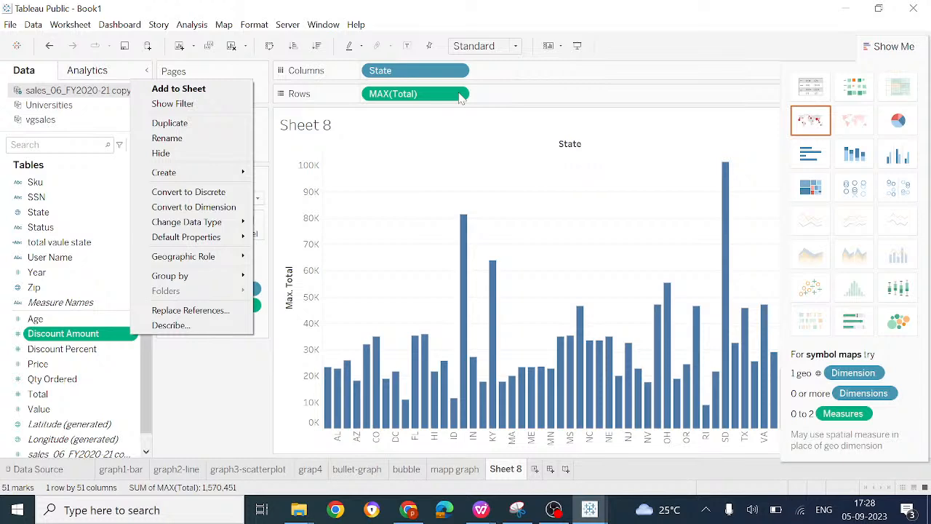
Step: Consult the TALEAU AGENDA document in WPS Office for the workshop topics and return to Tableau Public
left_click(481, 510)
left_click(350, 437)
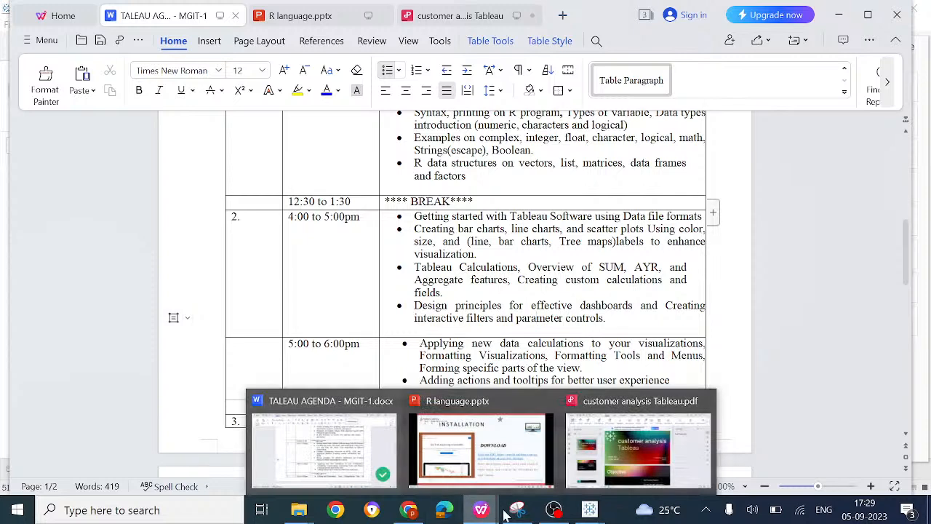
mouse_move(554, 510)
left_click(662, 444)
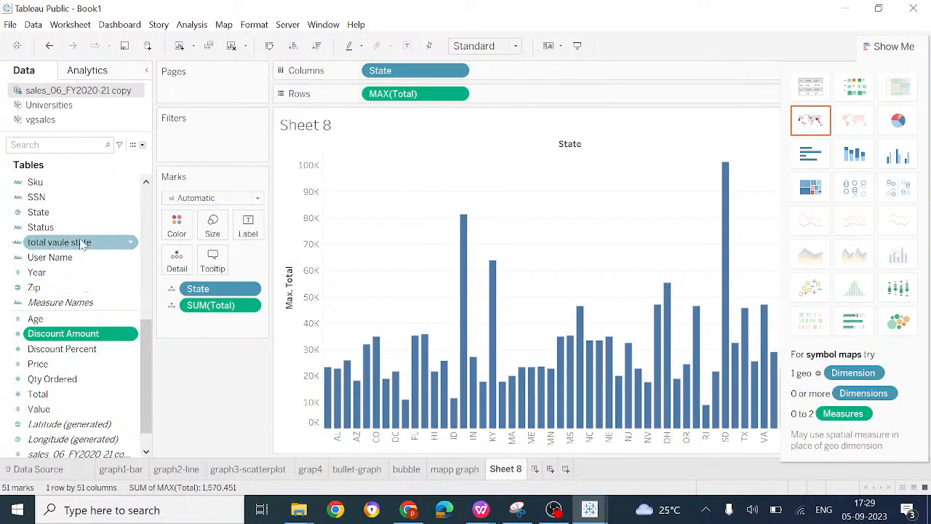
Step: Filter the sheet by the total vaule state field, keeping only AK, AZ and DC
left_click_drag(82, 245, 208, 139)
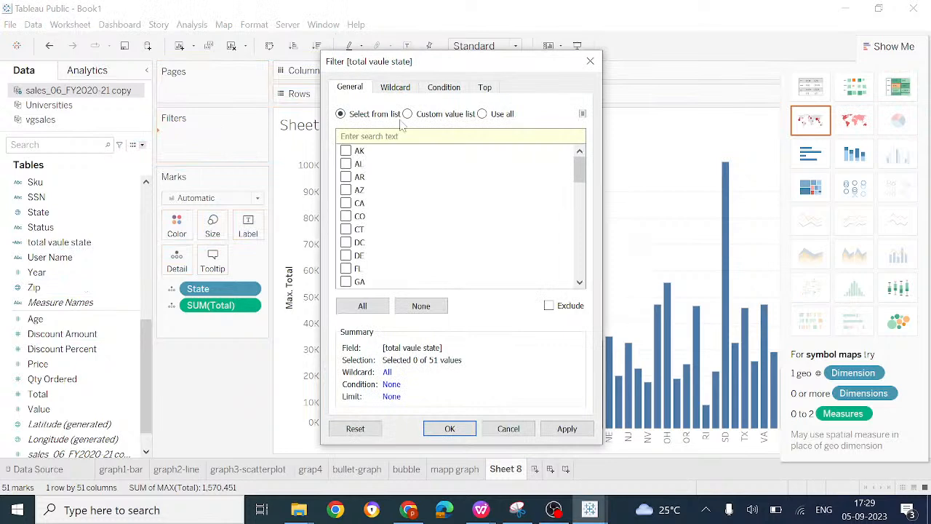
left_click(346, 150)
left_click(345, 190)
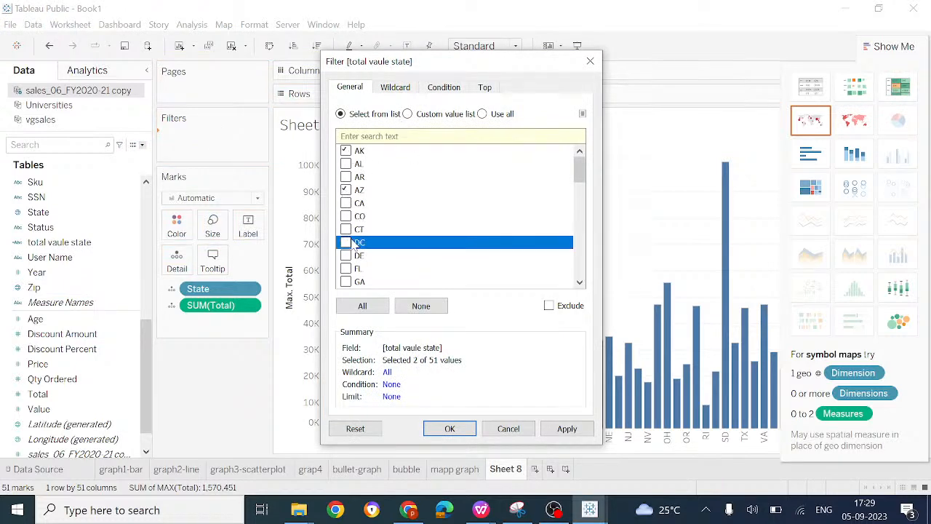
left_click(346, 242)
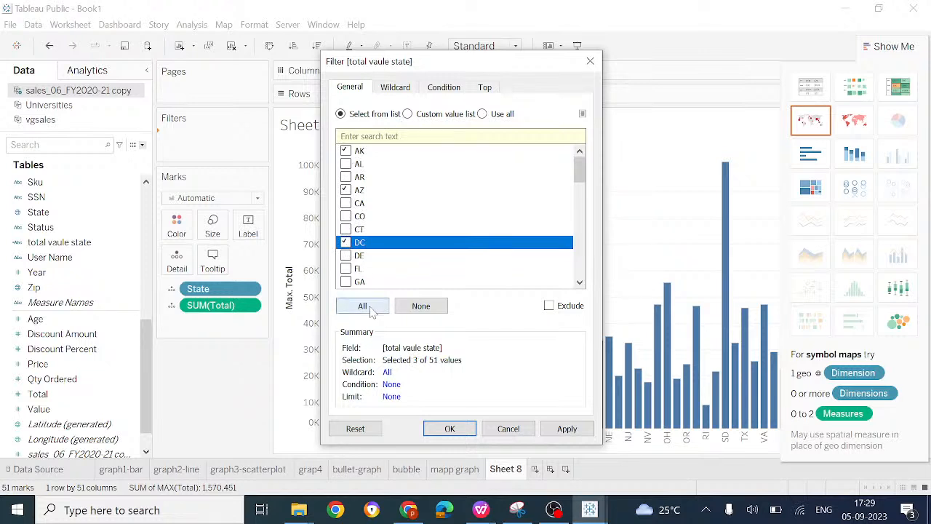
left_click(567, 429)
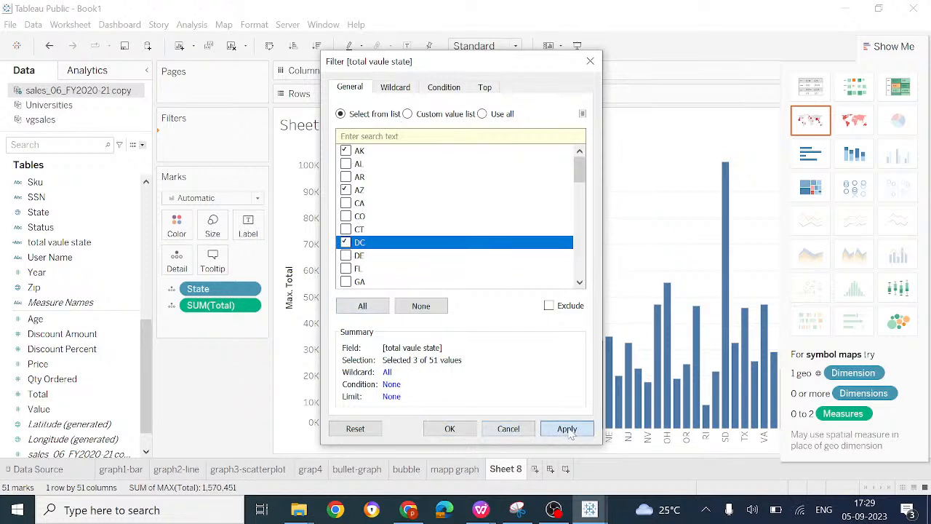
left_click(448, 429)
mouse_move(390, 345)
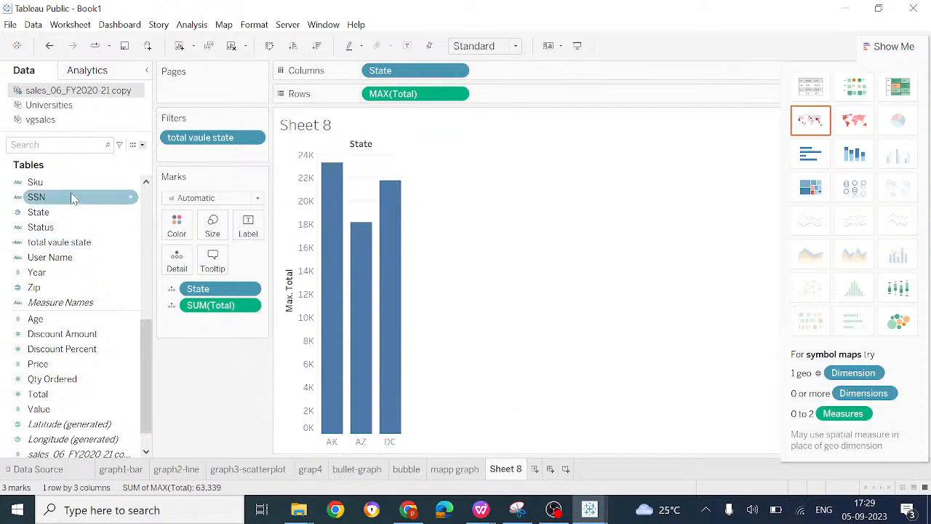
Step: Examine the range filter options for all values of the Age field without applying a filter
left_click_drag(43, 319, 207, 150)
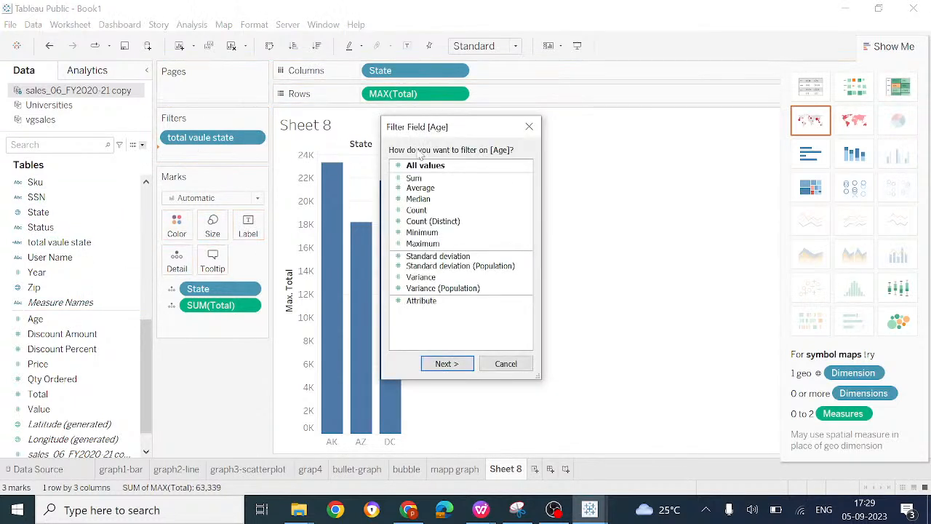
left_click(445, 363)
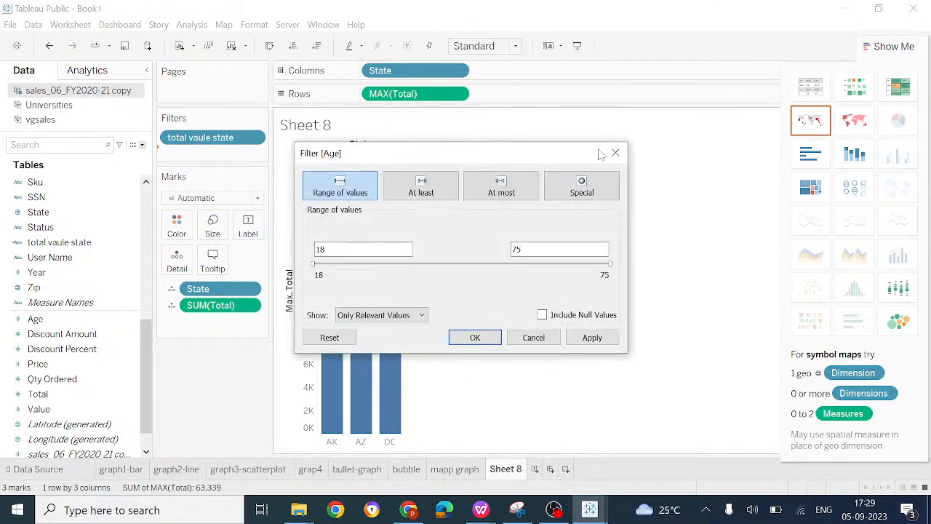
left_click(616, 153)
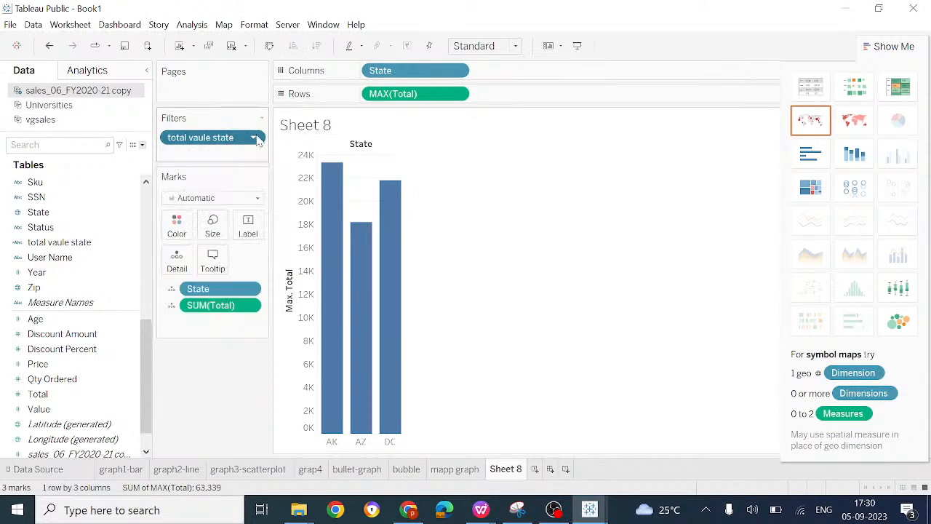
Step: Edit the total vaule state filter and switch its top limit from None to By field
left_click(255, 138)
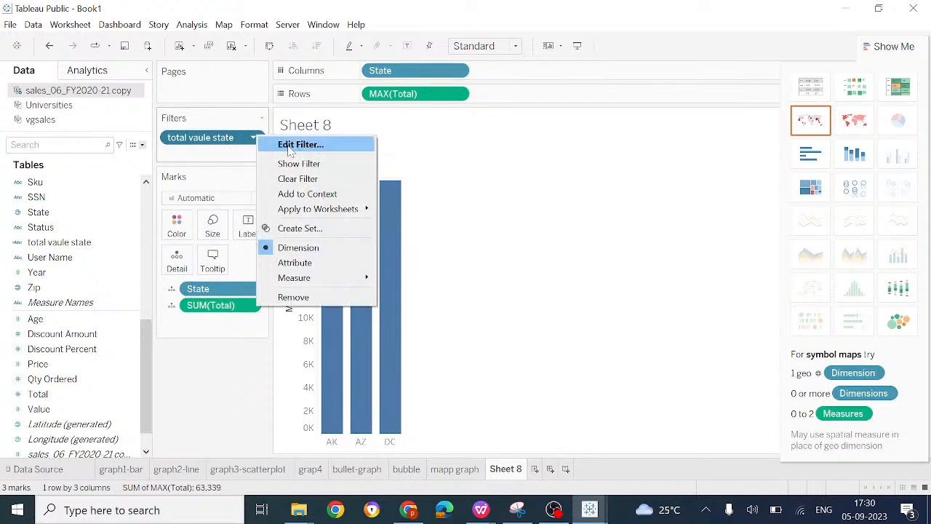
left_click(289, 145)
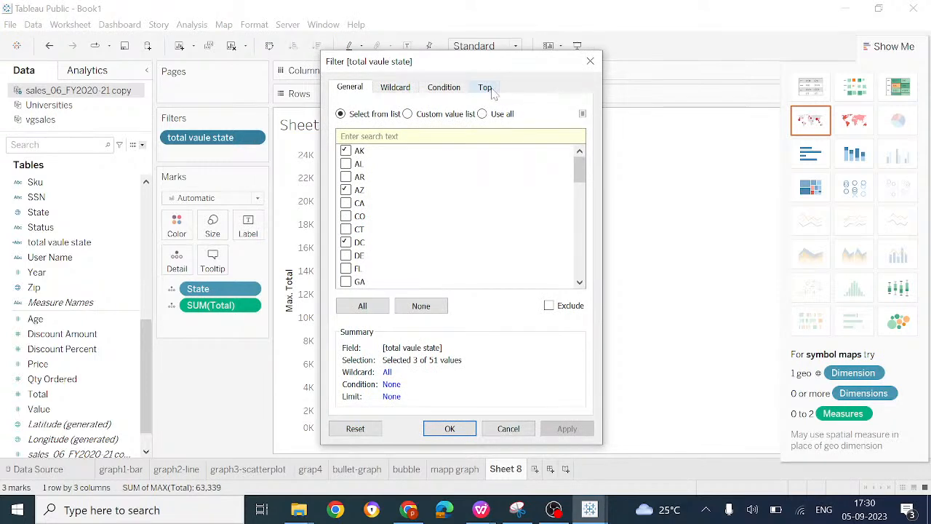
left_click(492, 88)
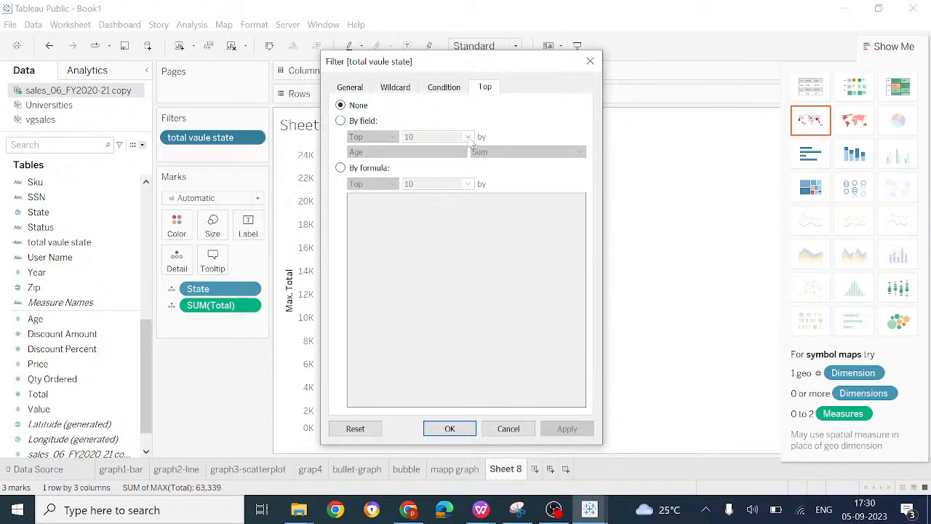
left_click(361, 88)
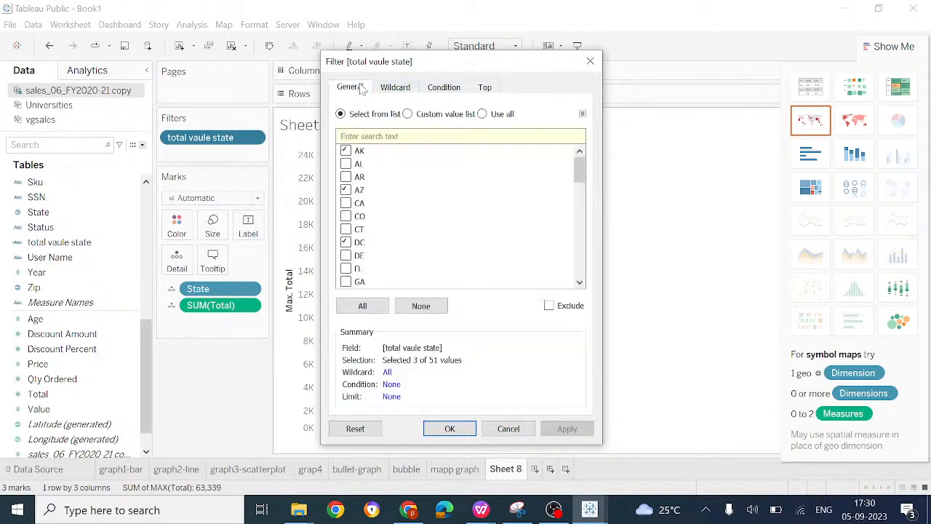
left_click(481, 86)
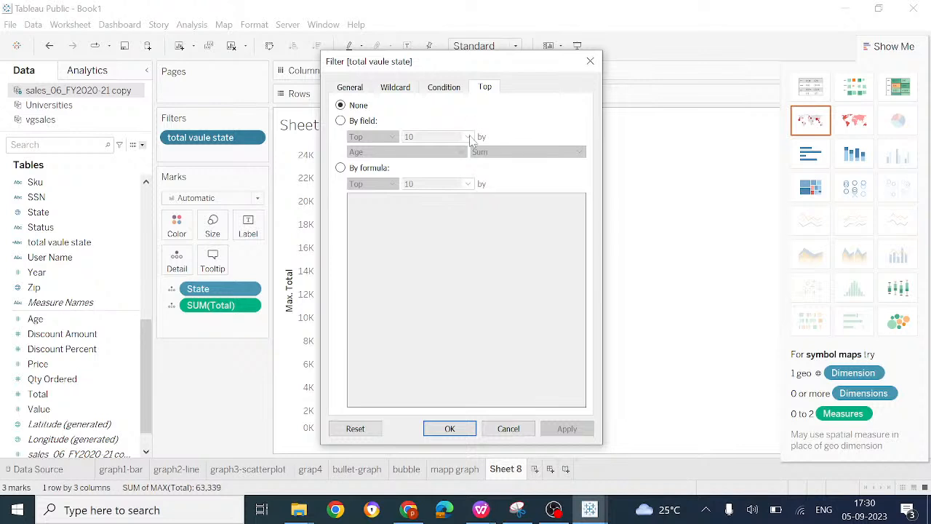
left_click(341, 121)
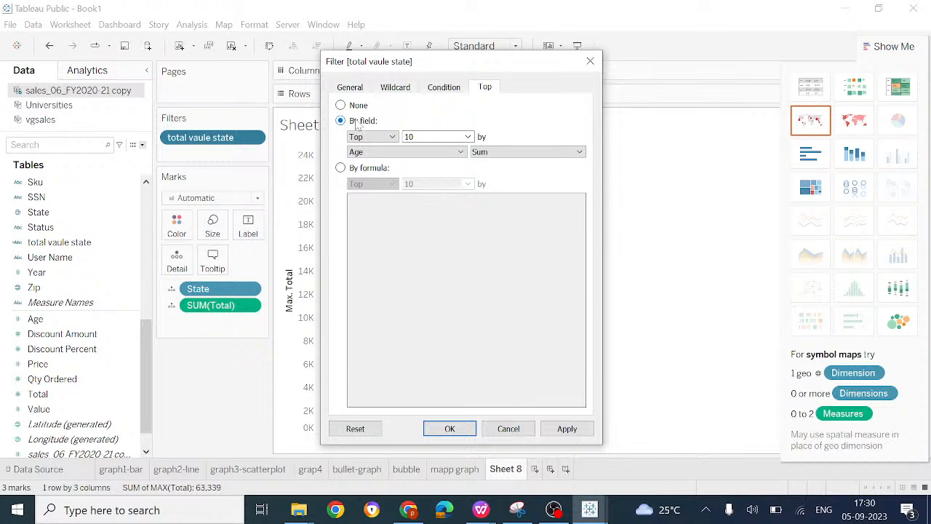
left_click(468, 137)
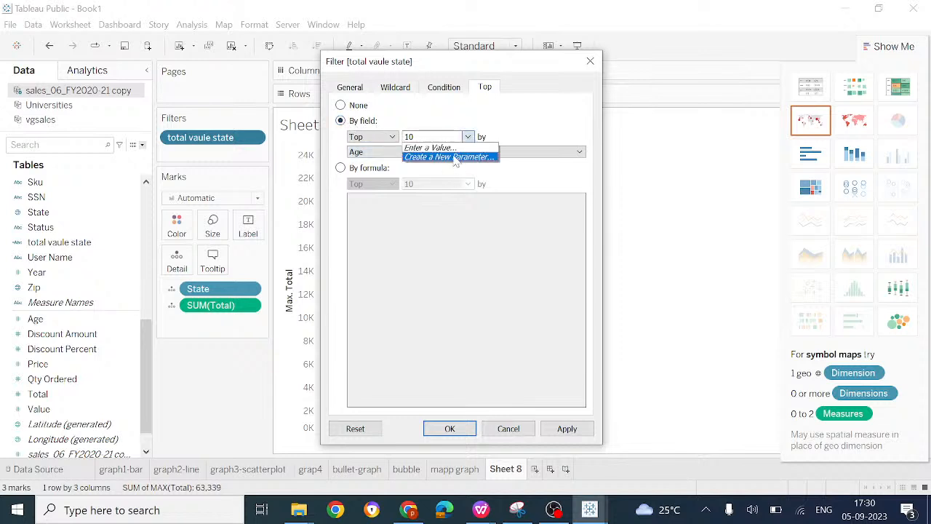
left_click(515, 124)
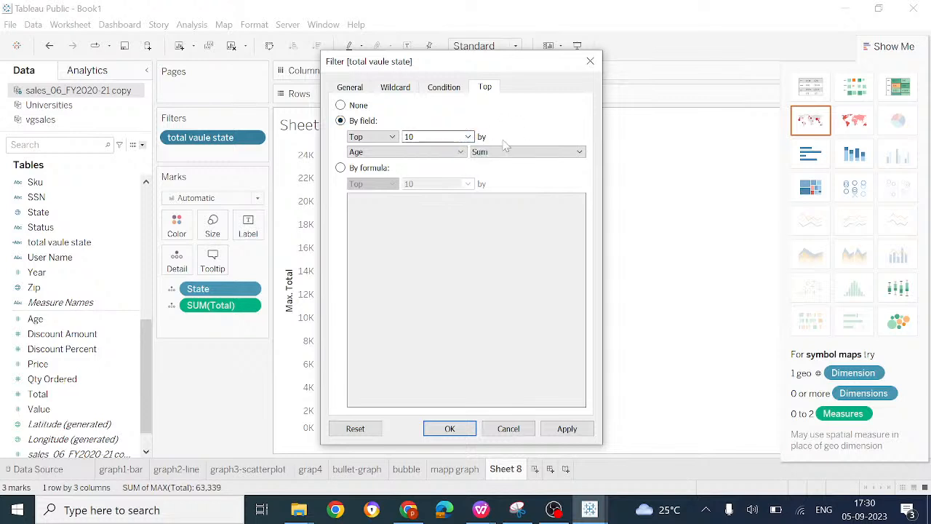
Step: Start a new parameter for the filter's top count and name it "new parameter"
left_click(468, 137)
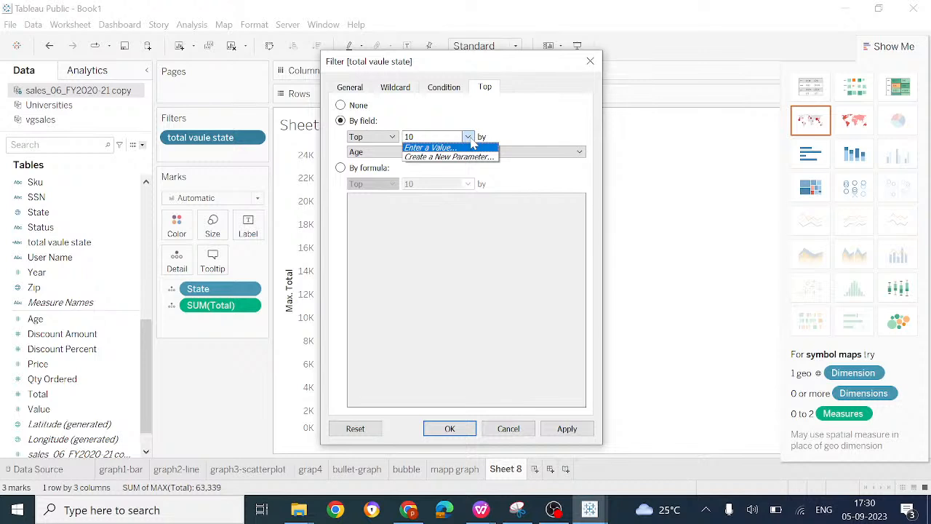
left_click(472, 157)
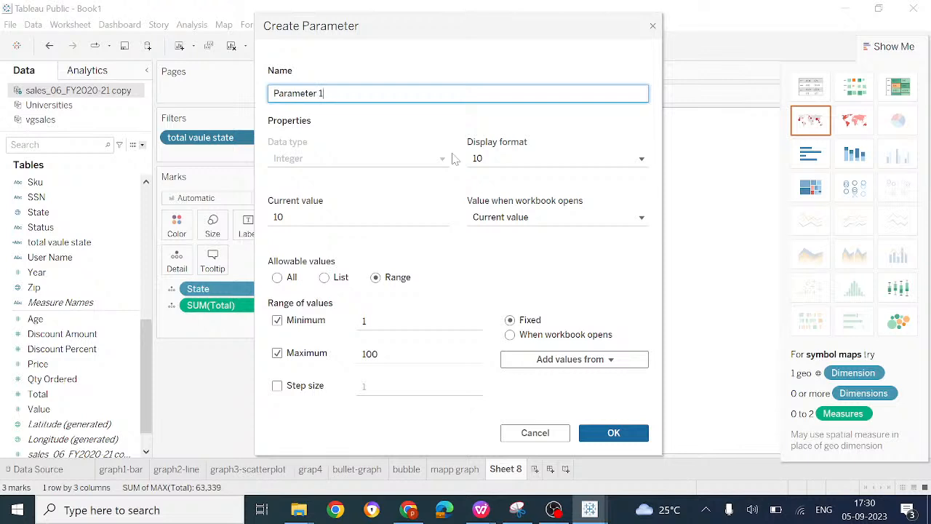
key("BackSpace")
key("BackSpace")
key("BackSpace")
key("BackSpace")
key("BackSpace")
key("BackSpace")
key("BackSpace")
key("BackSpace")
key("BackSpace")
type("new")
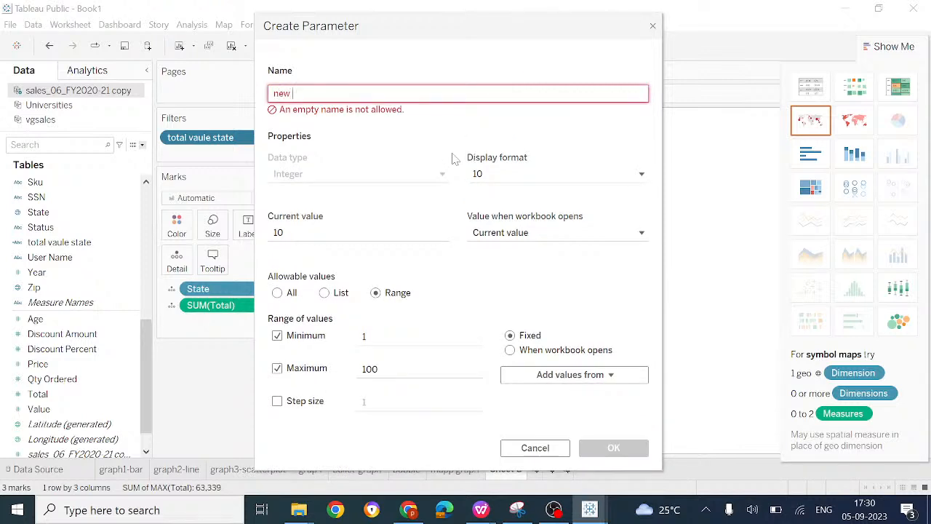
type(" par")
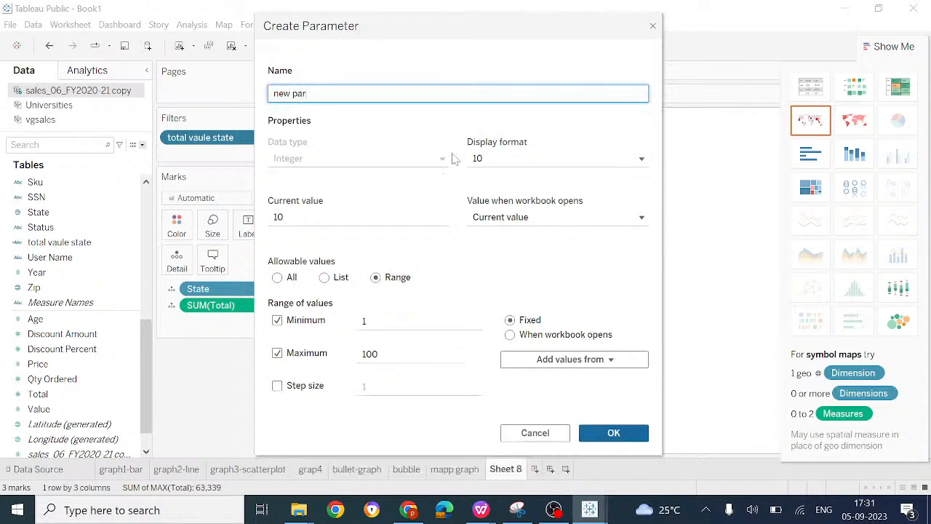
type("a")
key("BackSpace")
type("ameter")
Step: Set the parameter's current value and maximum to 11 and enable a step size of 1
left_click(327, 217)
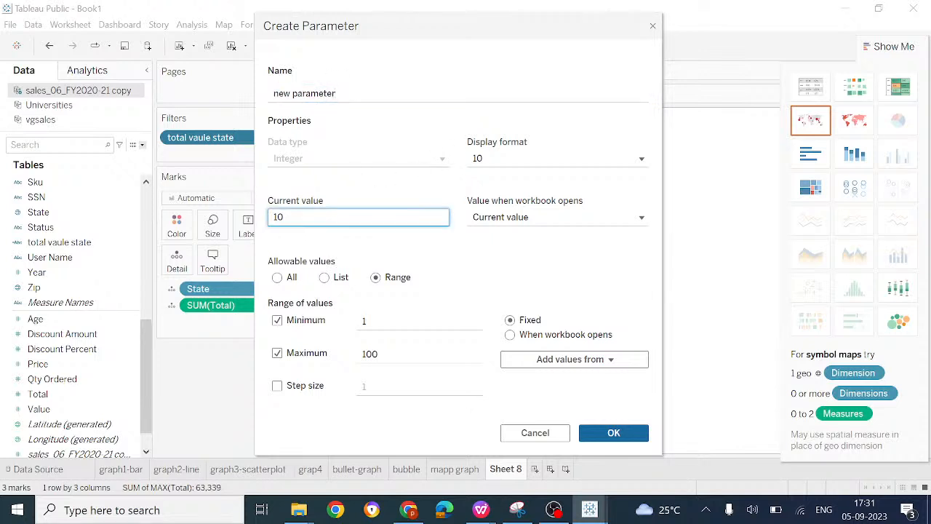
key("BackSpace")
type("1")
left_click(407, 321)
left_click(408, 354)
key("BackSpace")
type("1")
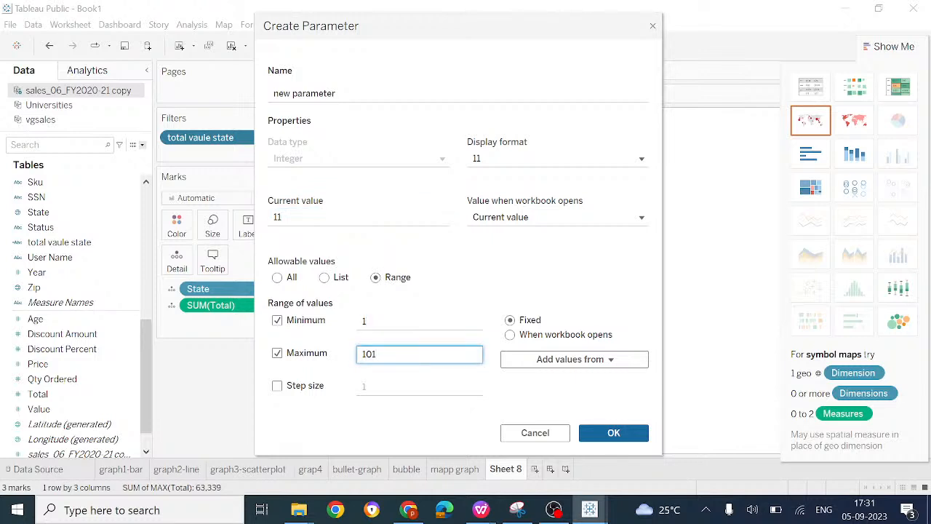
key("BackSpace")
key("BackSpace")
type("1")
left_click(277, 387)
left_click(365, 386)
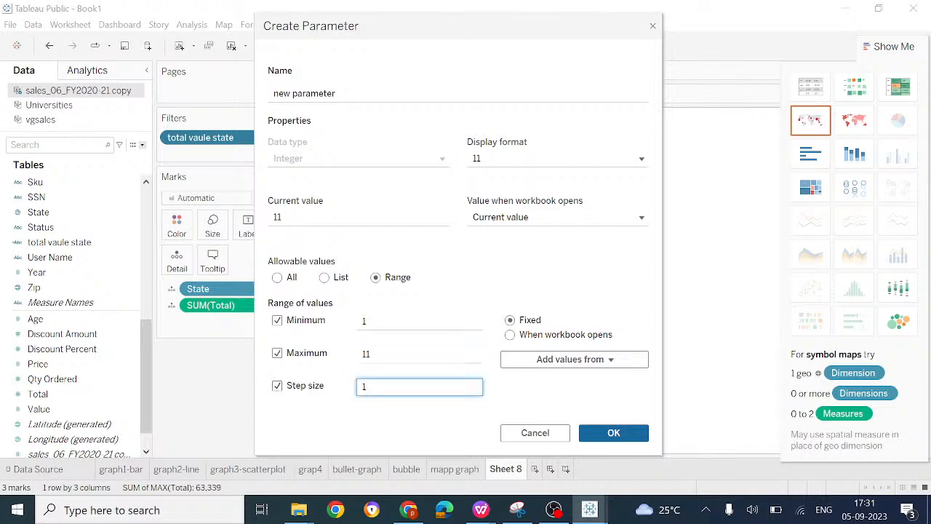
left_click(365, 321)
left_click(368, 354)
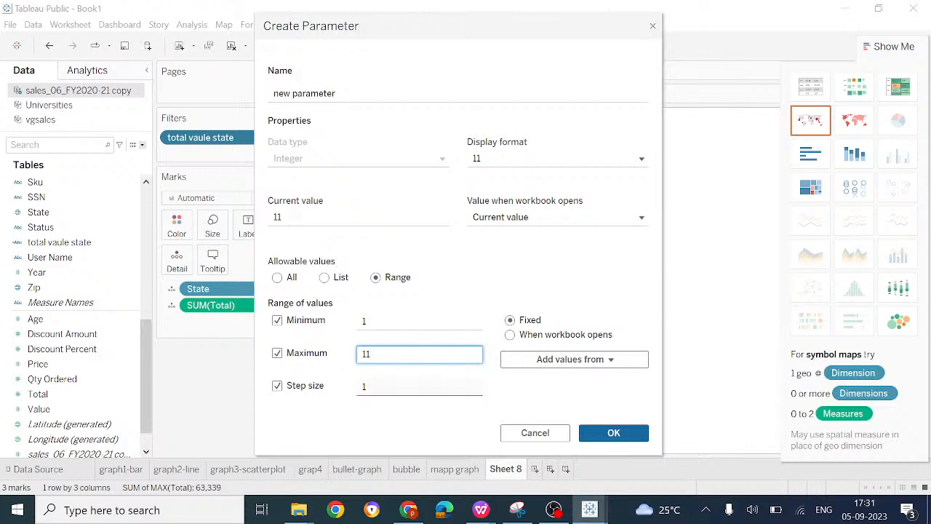
Step: Keep the Number (Standard) display format and Current value on workbook opening, and create the parameter
left_click(567, 159)
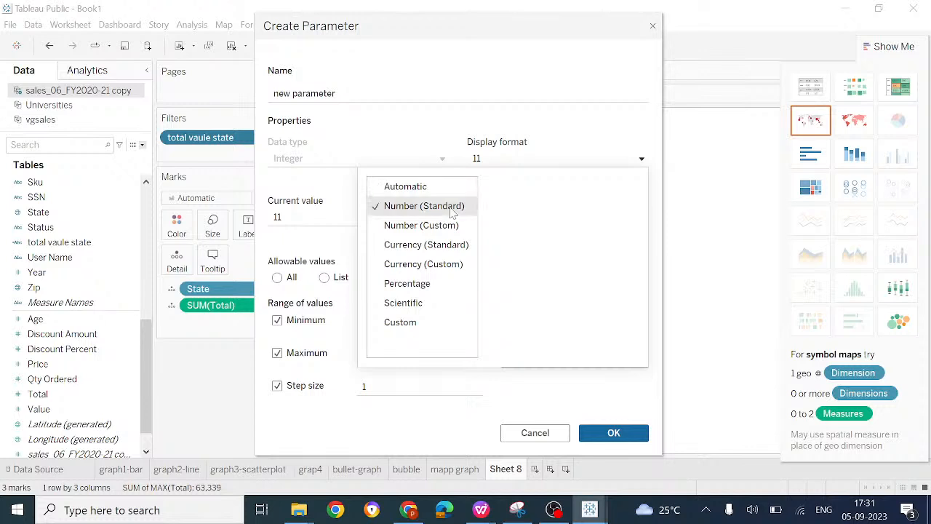
left_click(566, 398)
left_click(600, 219)
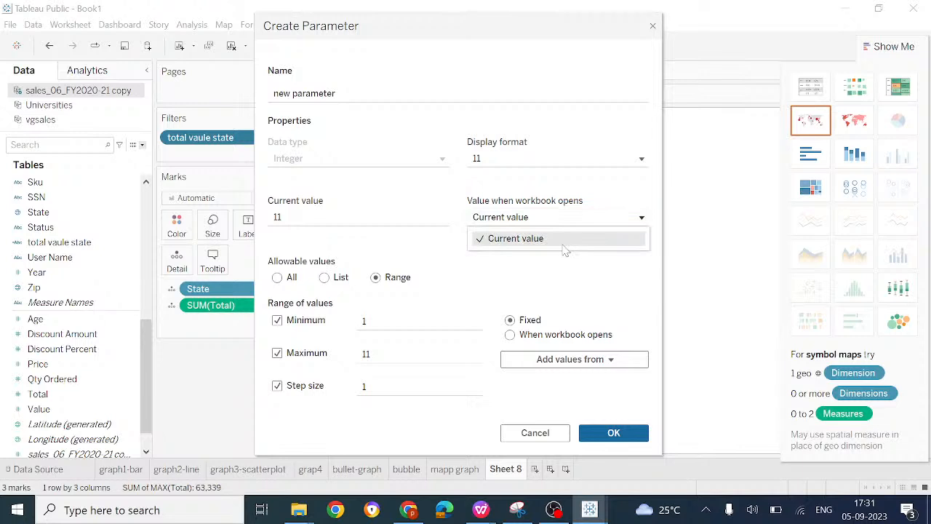
left_click(562, 244)
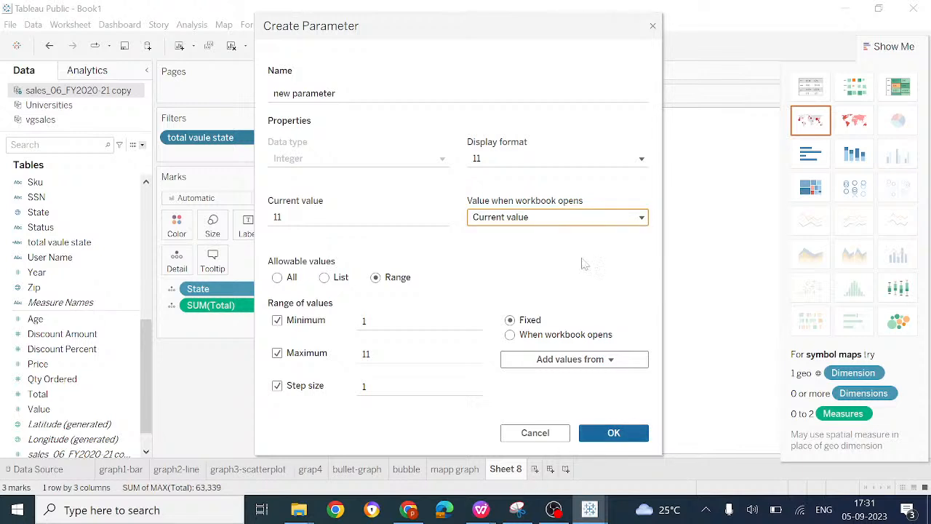
left_click(613, 433)
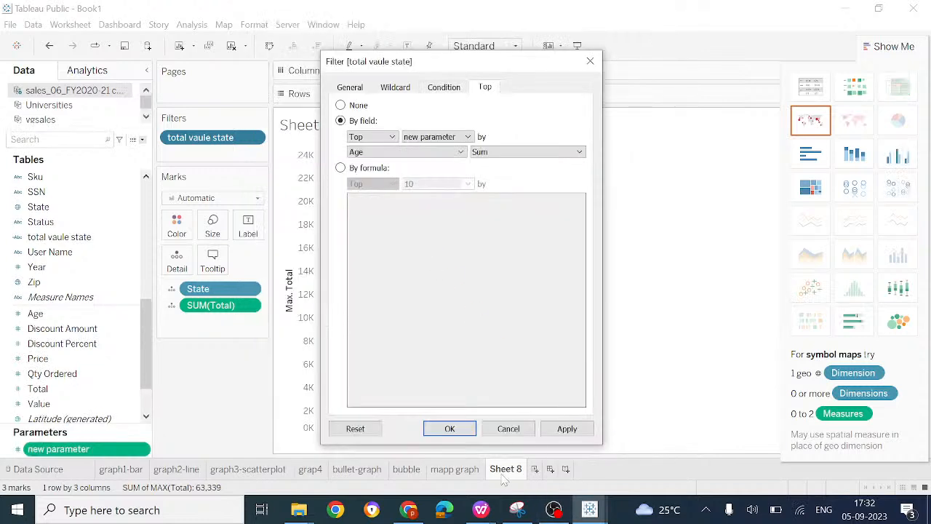
Step: Apply the top filter based on new parameter, and show State as the label on the Sheet 8 bars
left_click(567, 430)
left_click(457, 429)
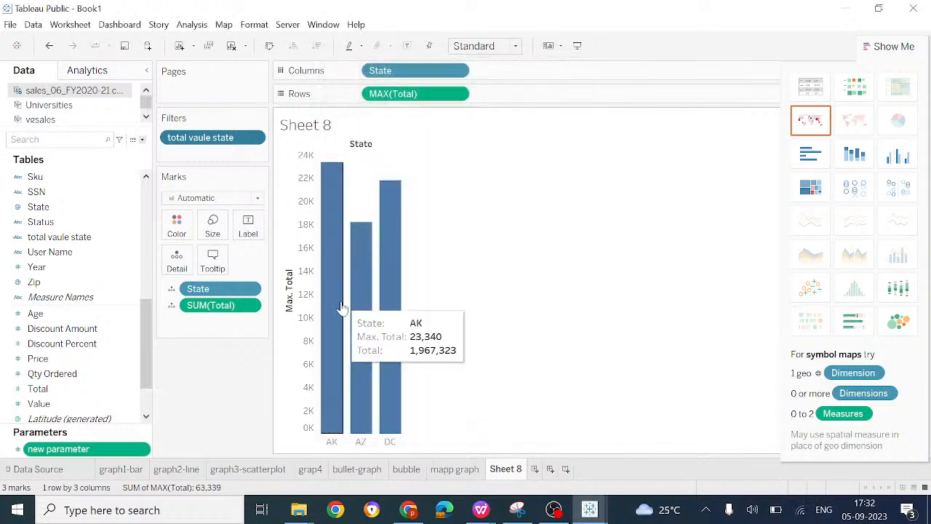
left_click(172, 289)
left_click(197, 324)
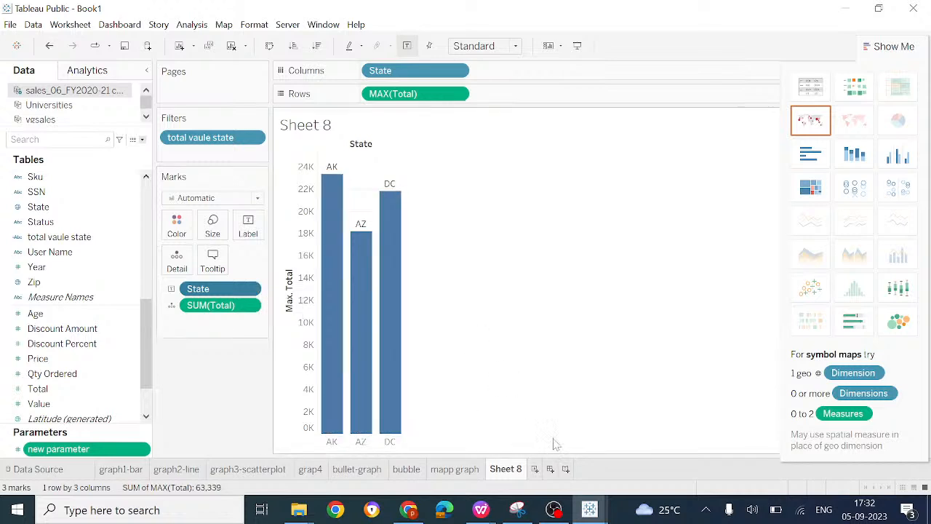
Step: Open a blank Notepad document and maximize its window
mouse_move(589, 510)
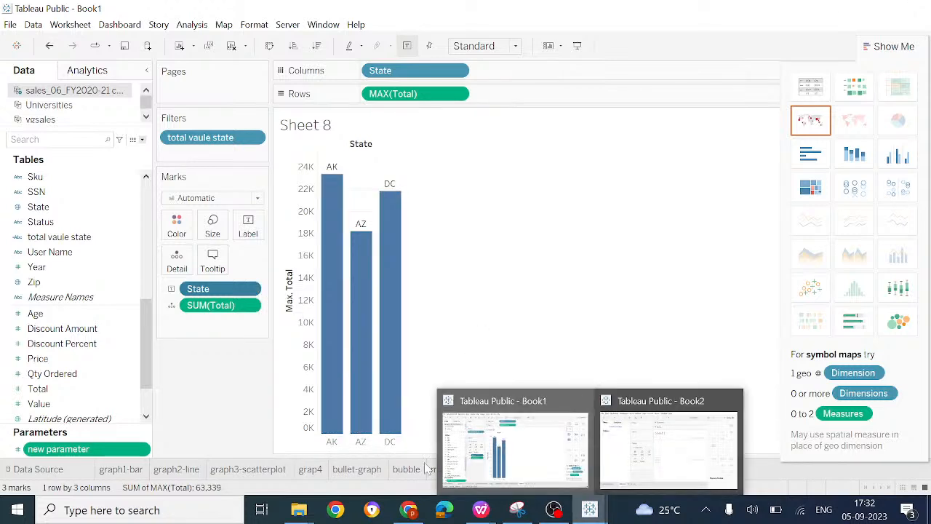
left_click(109, 510)
type("note")
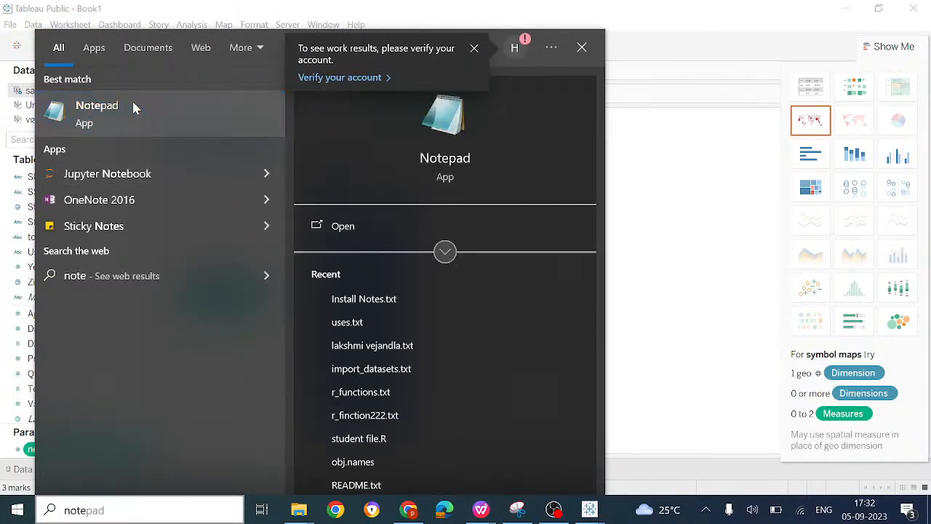
left_click(133, 106)
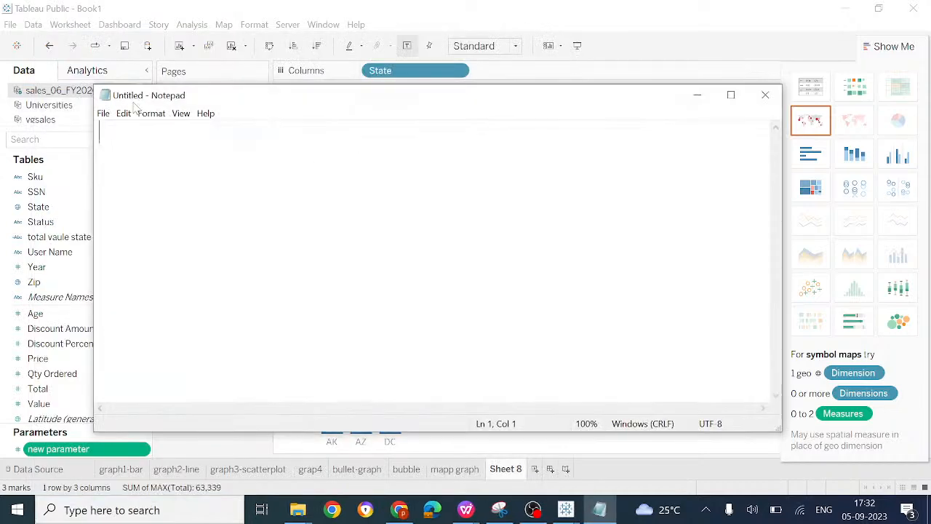
left_click(730, 95)
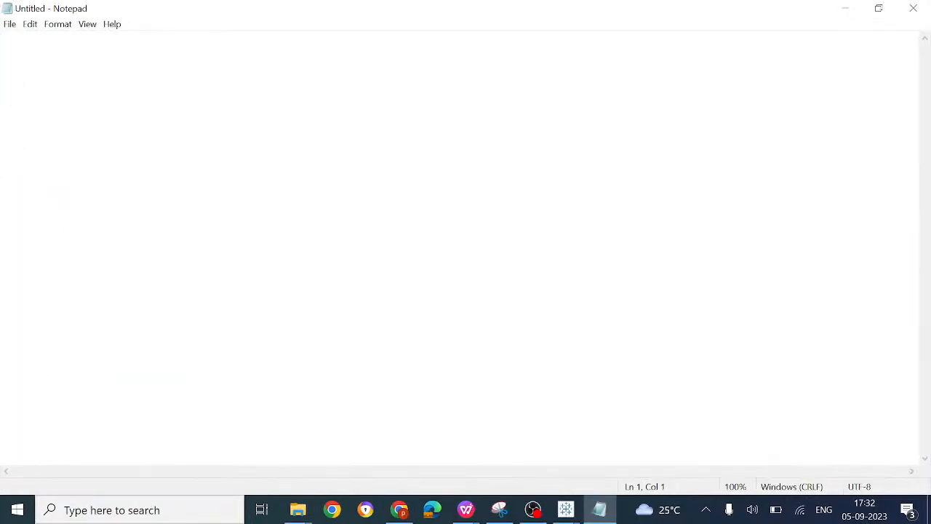
Step: Enlarge the Notepad text to 170% and write "graphs" on the first line
key("ctrl+plus")
key("ctrl+plus")
key("ctrl+plus")
key("ctrl+plus")
key("ctrl+plus")
key("ctrl+plus")
key("ctrl+plus")
type("graphs")
key("Return")
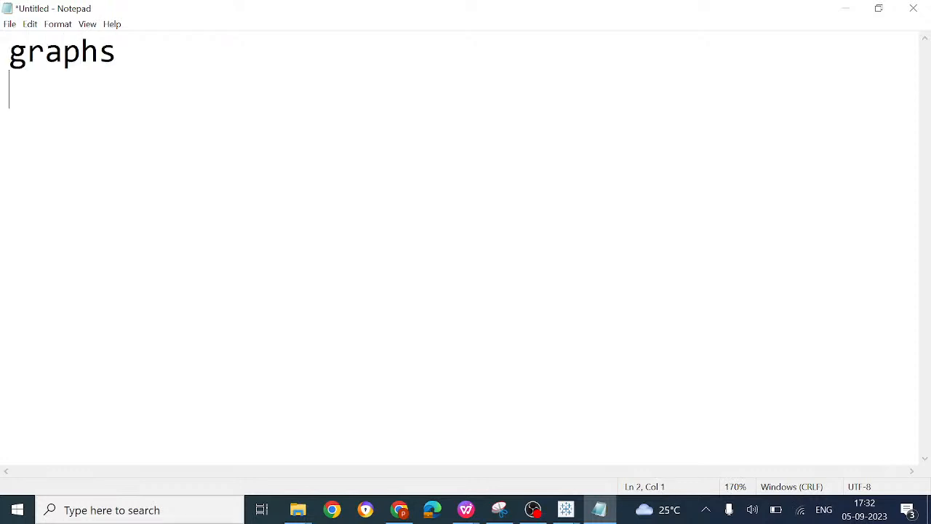
Step: Write "sum,aggregations,filters,fileds,parametrs," on the second line and minimize Notepad to return to Tableau Public
type("sum,aggre")
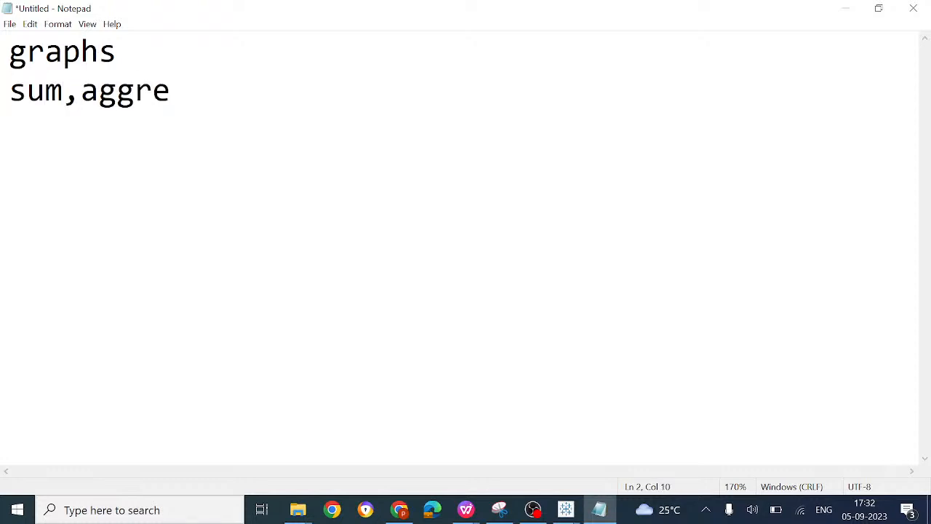
type("gations")
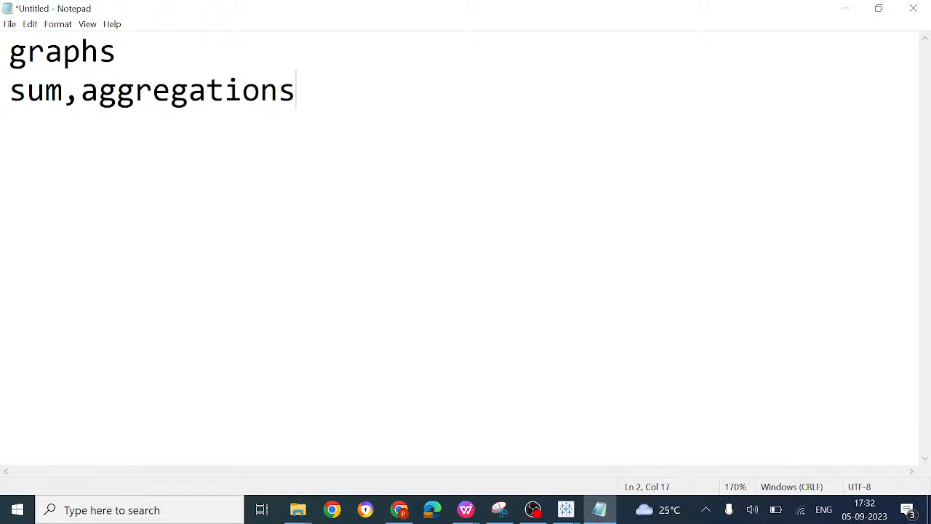
type(",filters")
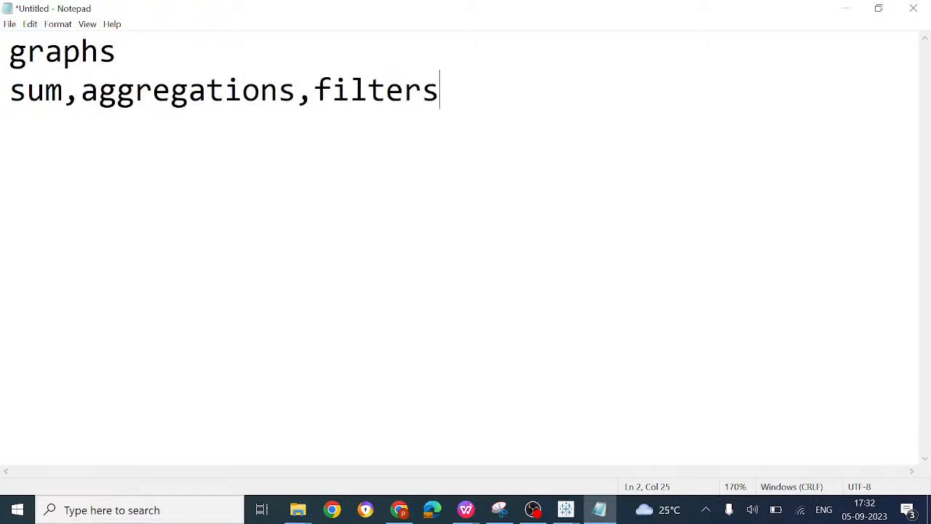
type(",fil")
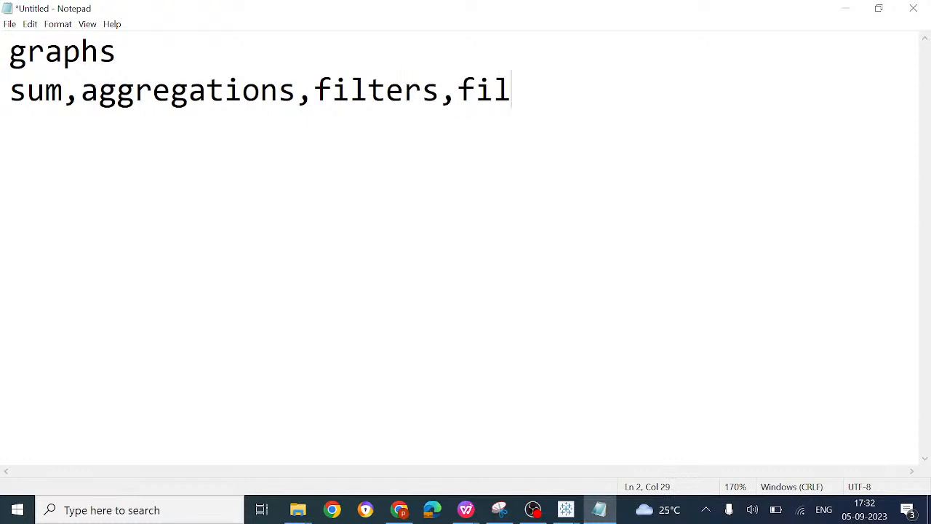
type("eds,")
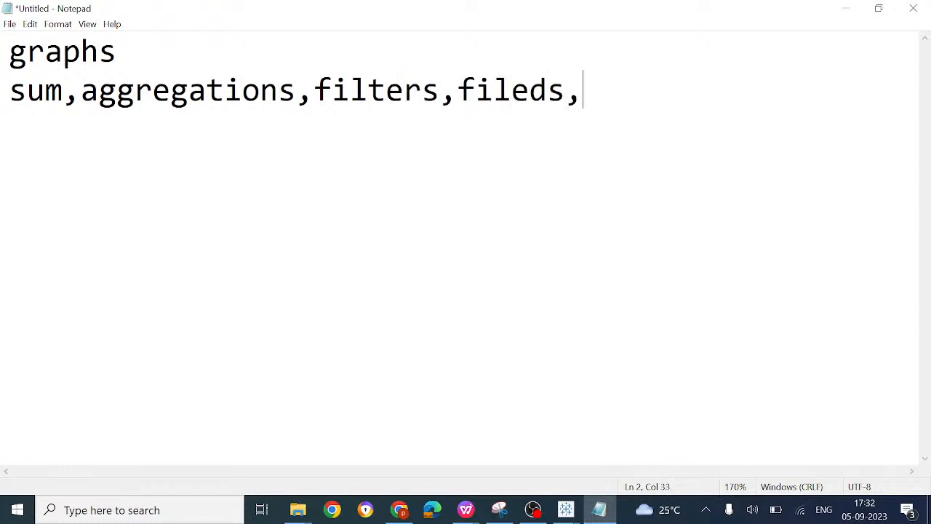
type("paramet")
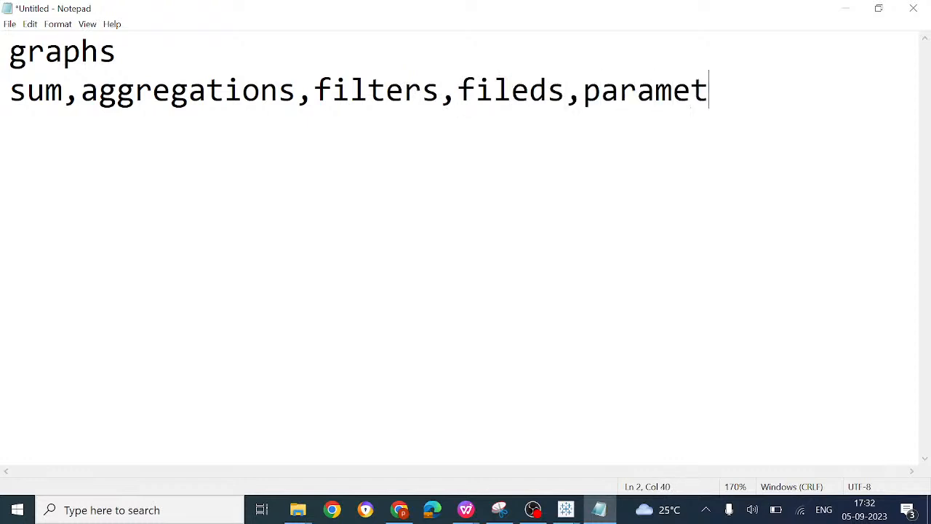
type("rs,")
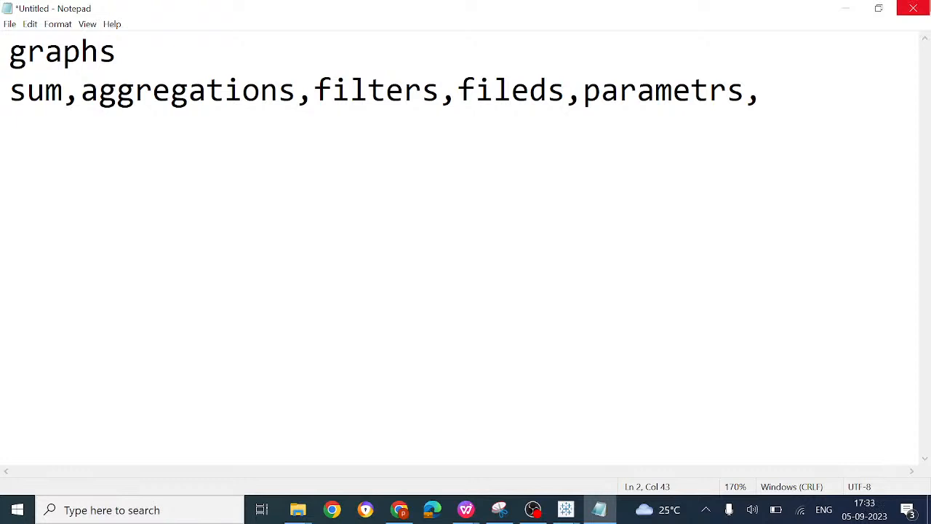
left_click(844, 13)
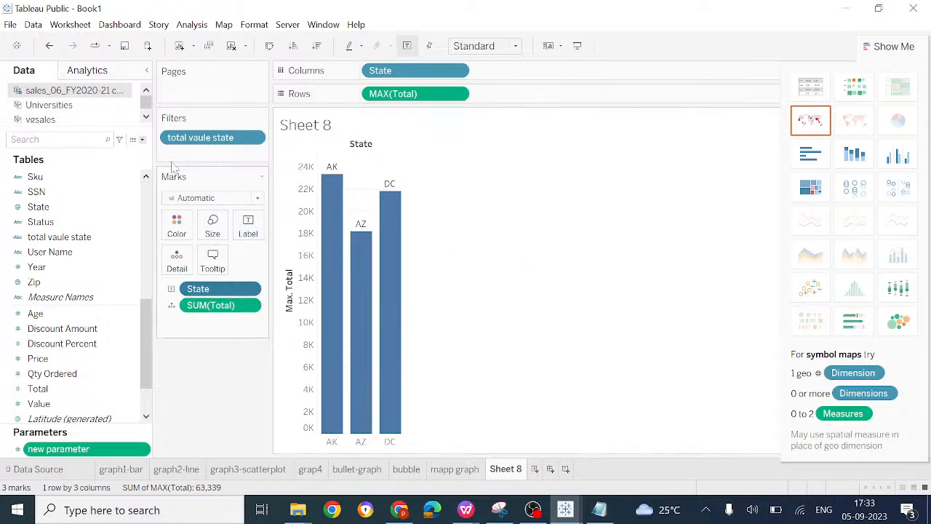
Step: Add a new worksheet after Sheet 8 and name it "calculation"
left_click(535, 469)
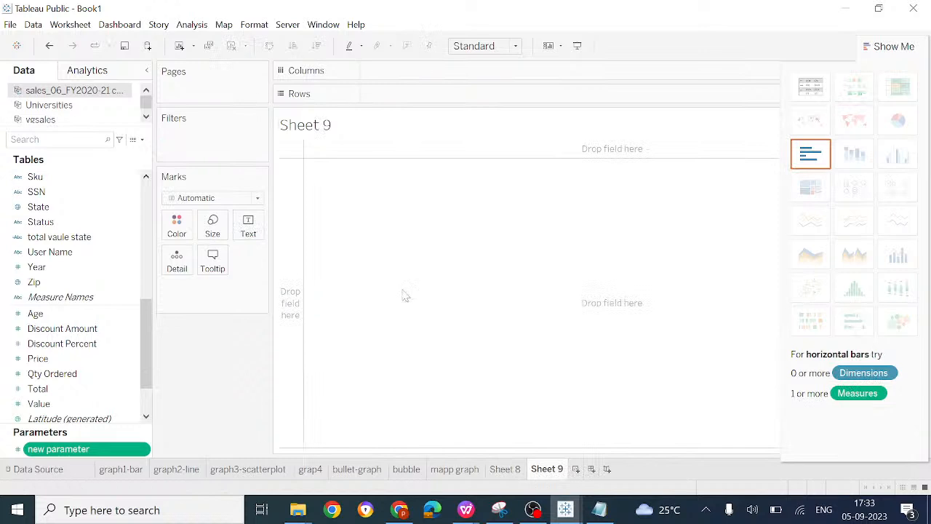
right_click(552, 474)
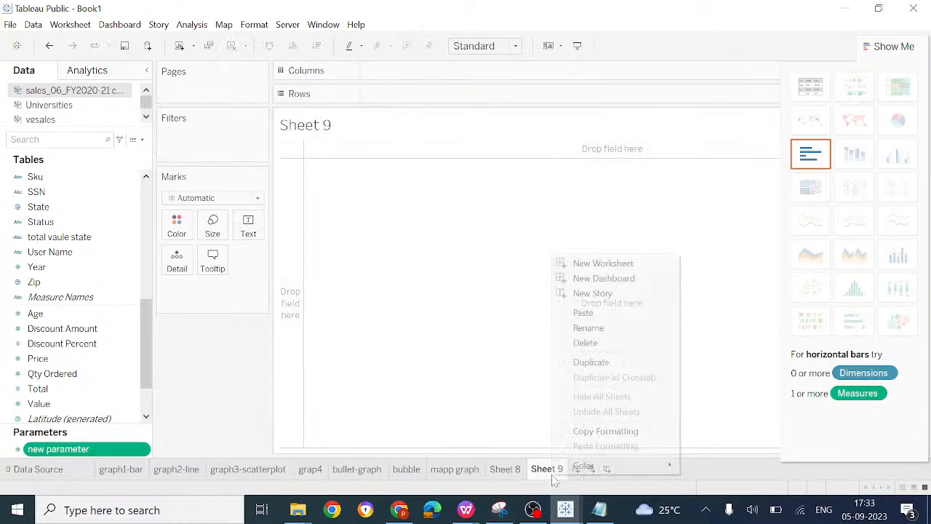
left_click(601, 329)
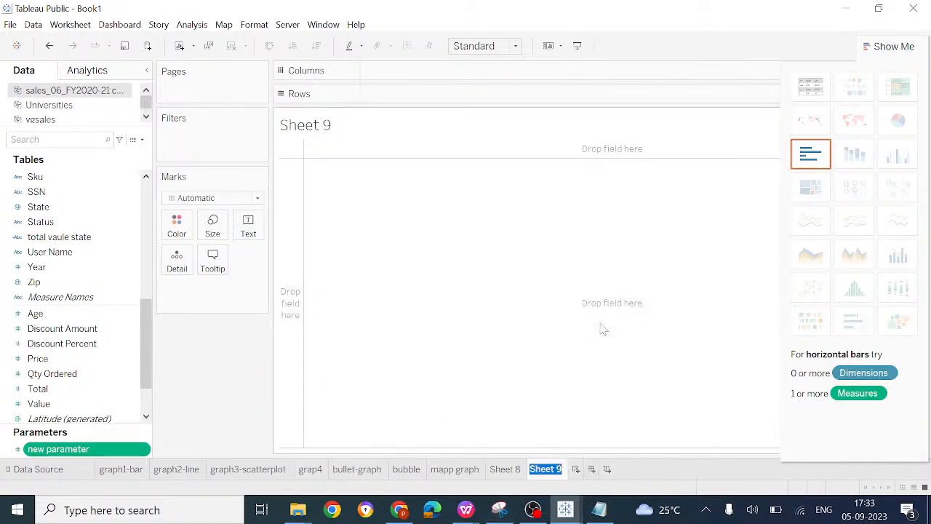
type("calculation")
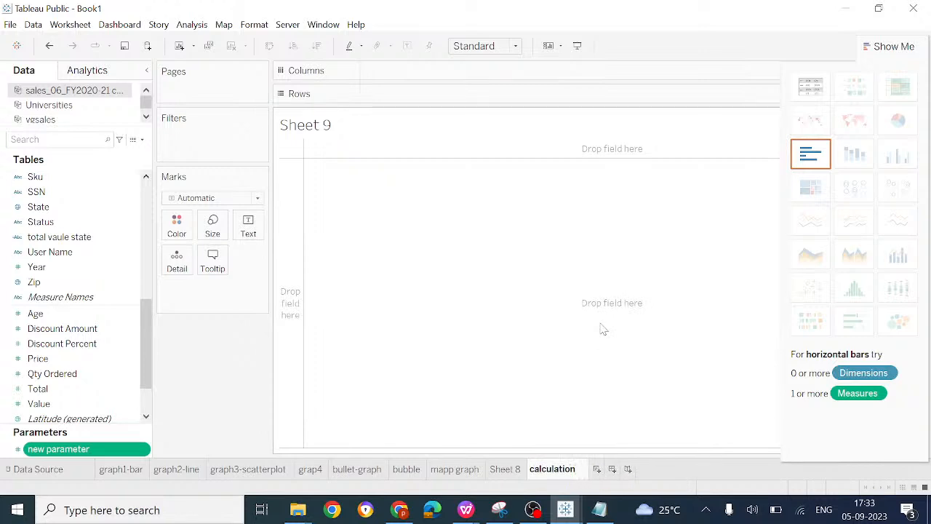
key("Return")
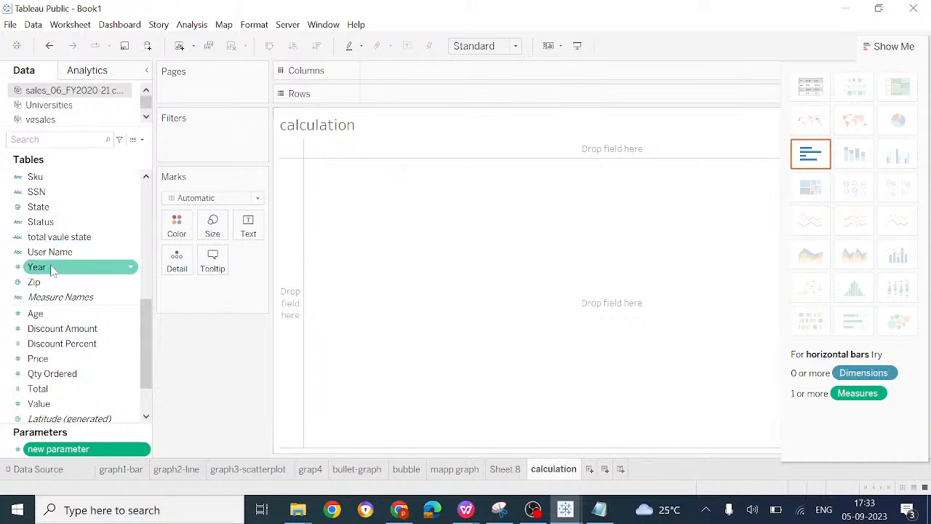
Step: Place Age and Year on Columns, and Total and Price on Rows of the calculation sheet
left_click_drag(34, 312, 412, 73)
left_click_drag(58, 271, 515, 75)
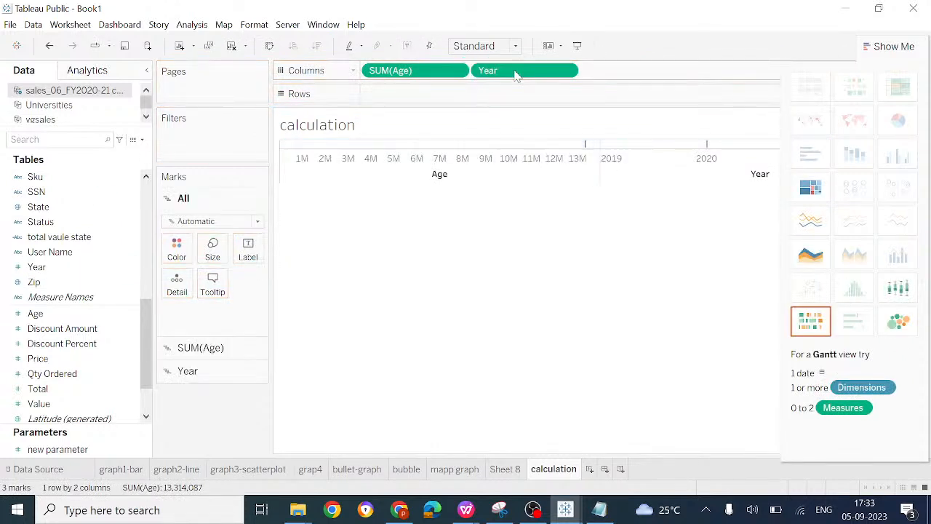
left_click_drag(40, 389, 403, 100)
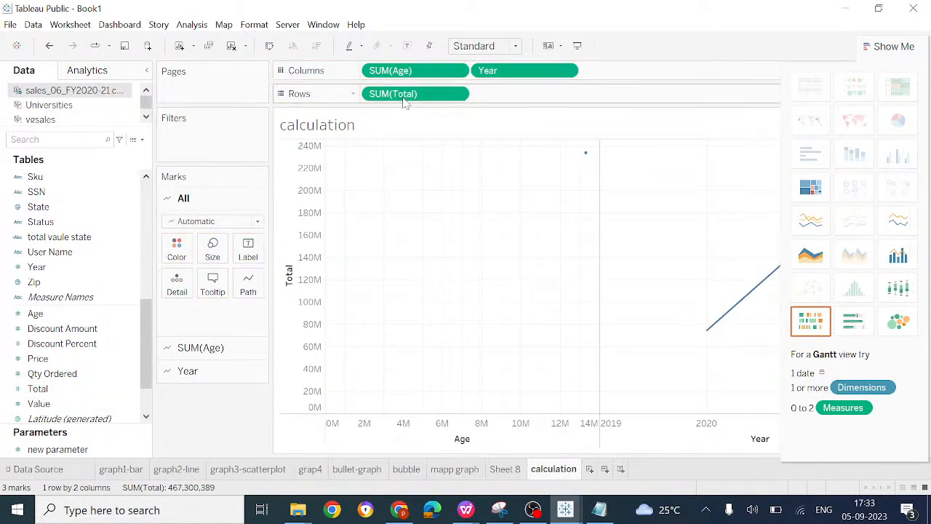
left_click_drag(53, 360, 514, 97)
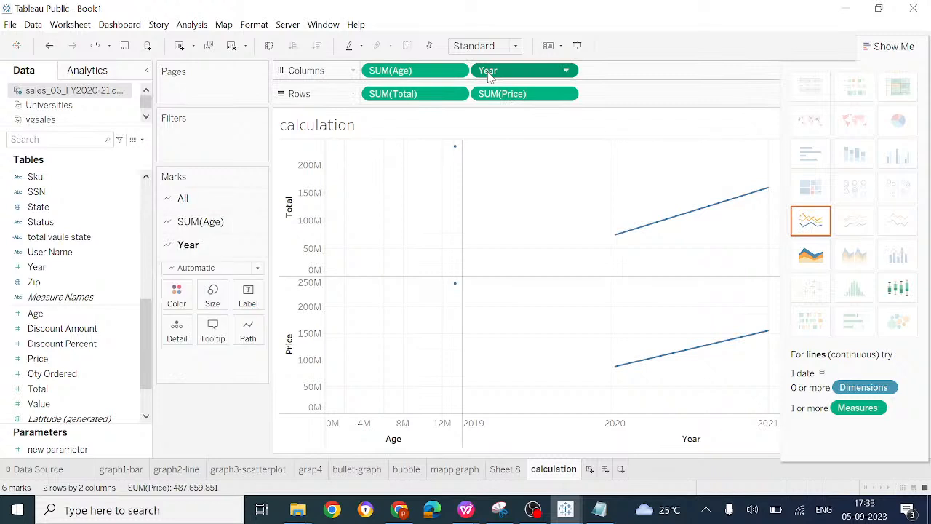
left_click(567, 71)
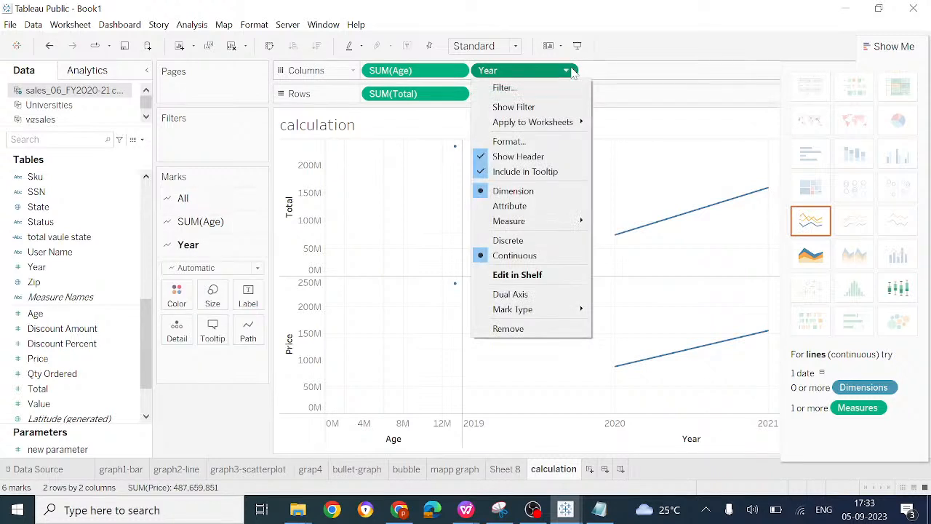
left_click(551, 94)
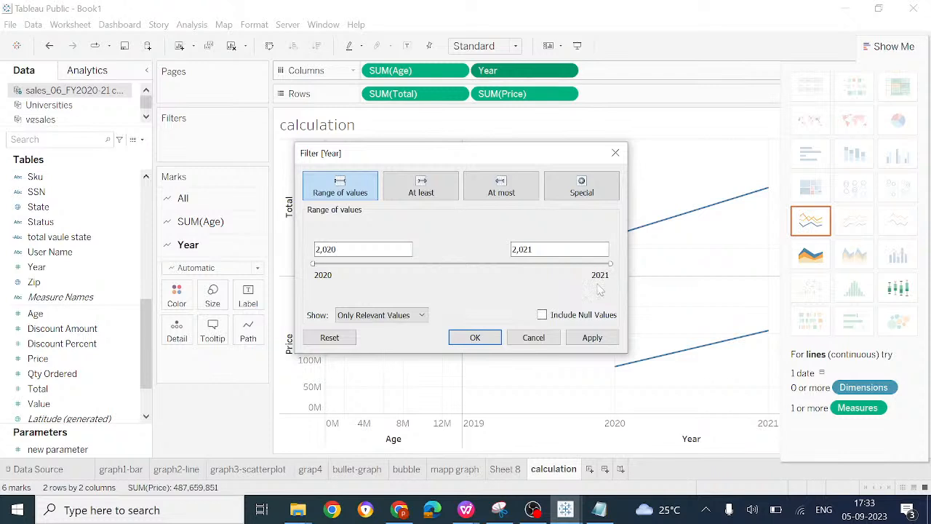
left_click(616, 153)
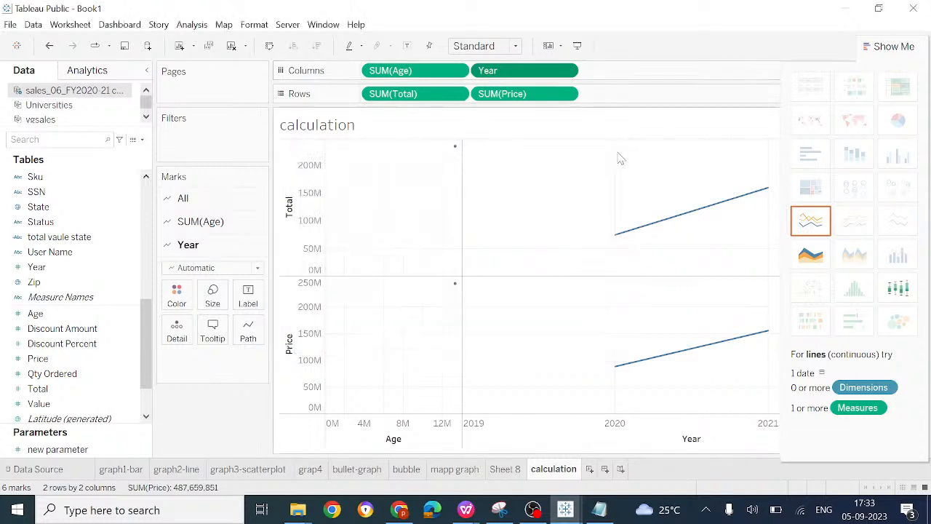
Step: Switch the chart to continuous lines and on to continuous areas, fitted to Entire View
left_click(810, 224)
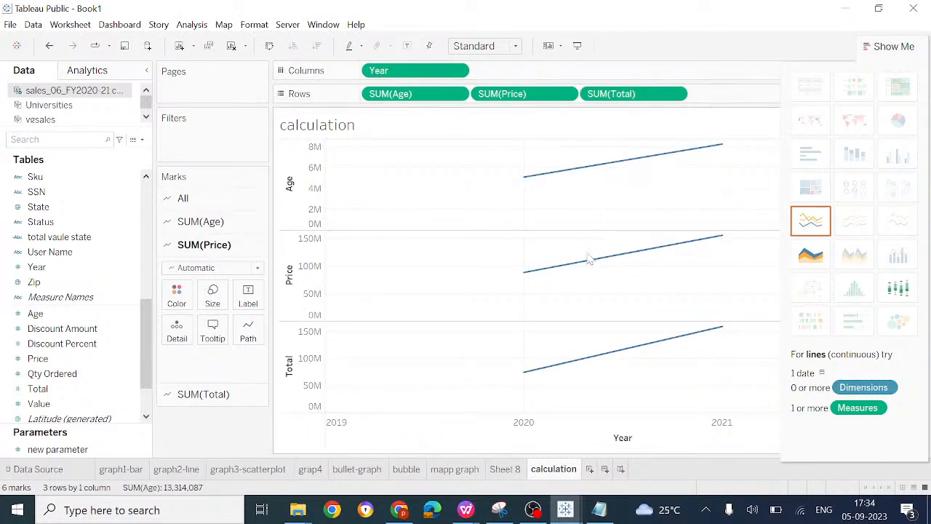
left_click(809, 256)
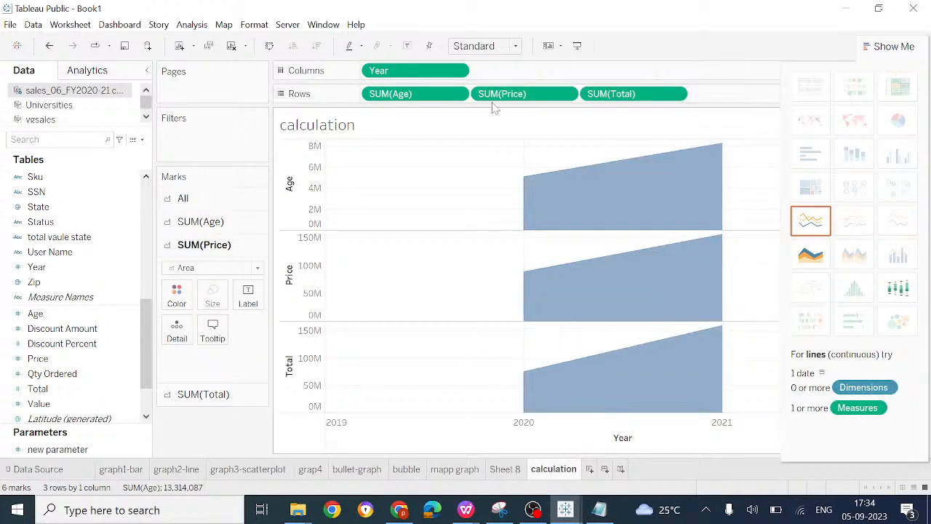
left_click(515, 45)
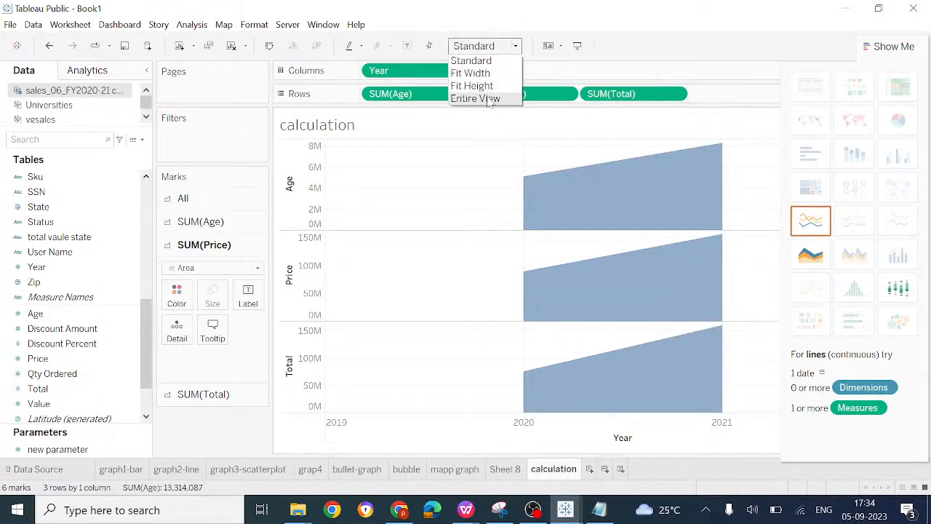
left_click(483, 98)
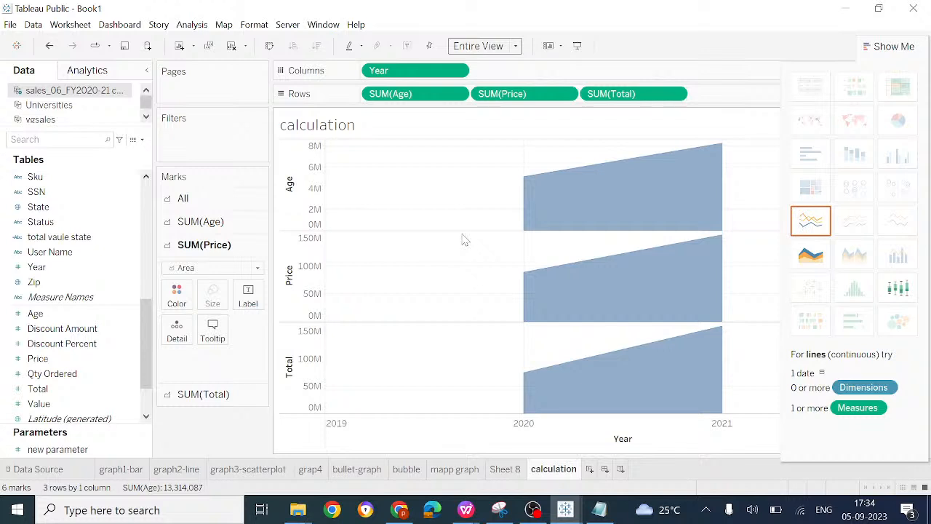
left_click(515, 46)
left_click(485, 96)
Step: Remove SUM(Total) and SUM(Price) from Rows so that only SUM(Age) is plotted against Year
scroll(469, 249, "down", 3)
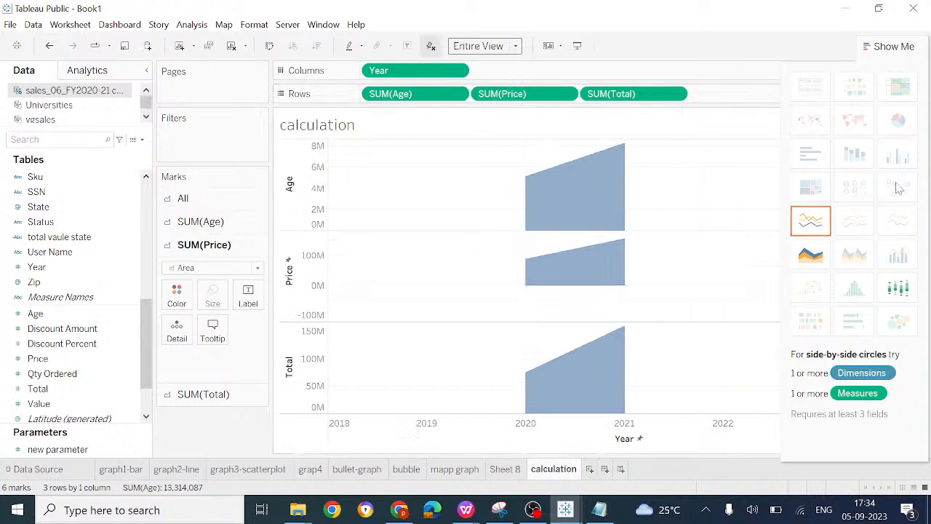
left_click(671, 100)
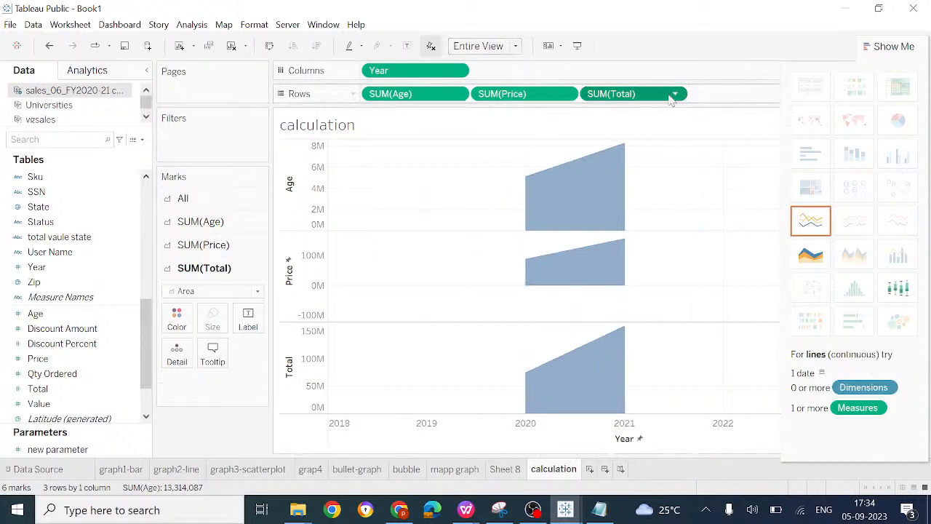
key("Delete")
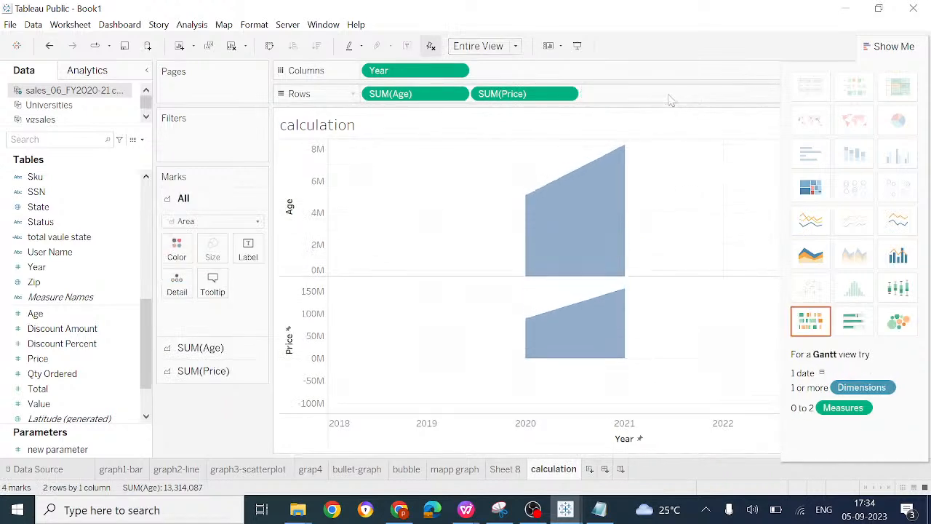
left_click(547, 95)
key("Delete")
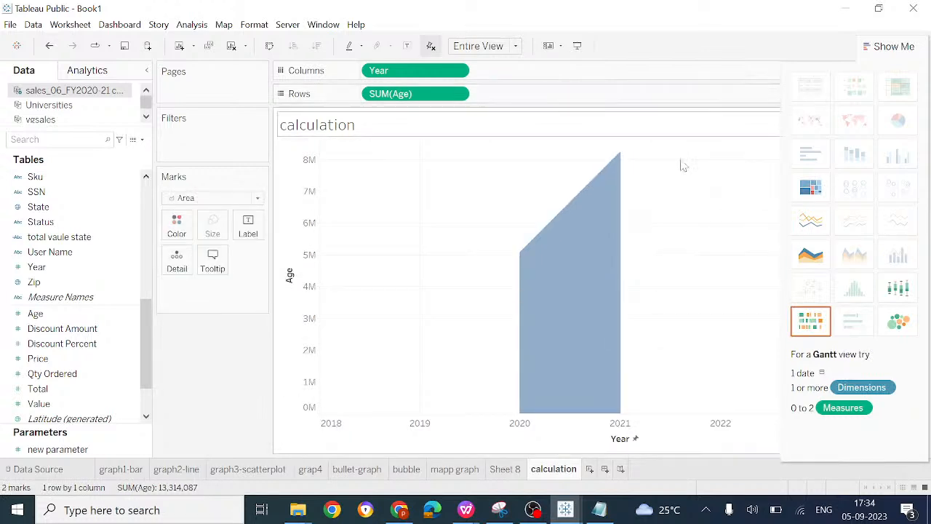
Step: Switch the chart to continuous lines and replace SUM(Age) with Total on Rows
left_click(820, 228)
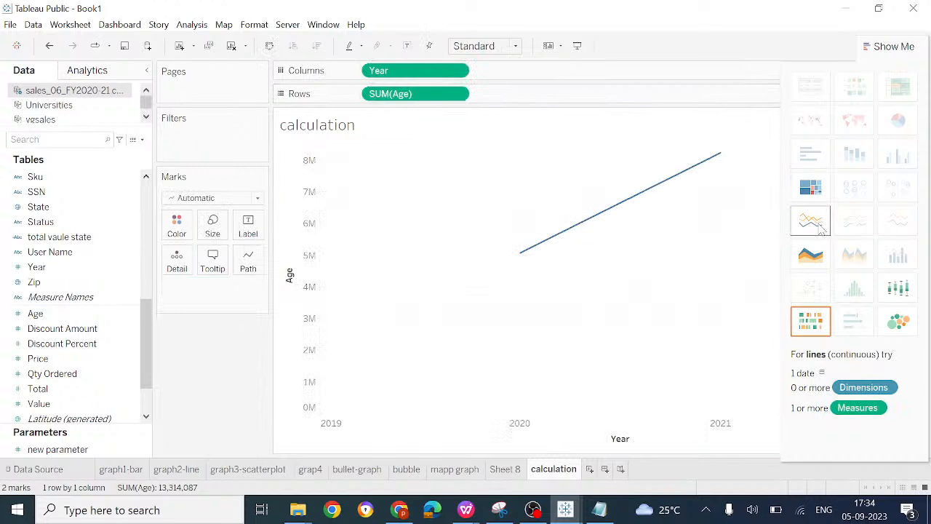
left_click(428, 97)
key("Delete")
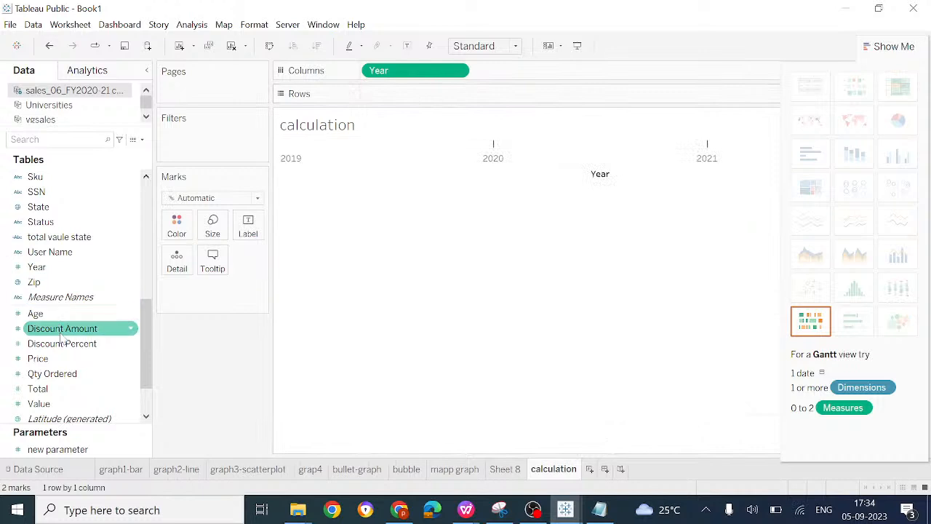
left_click_drag(56, 388, 412, 97)
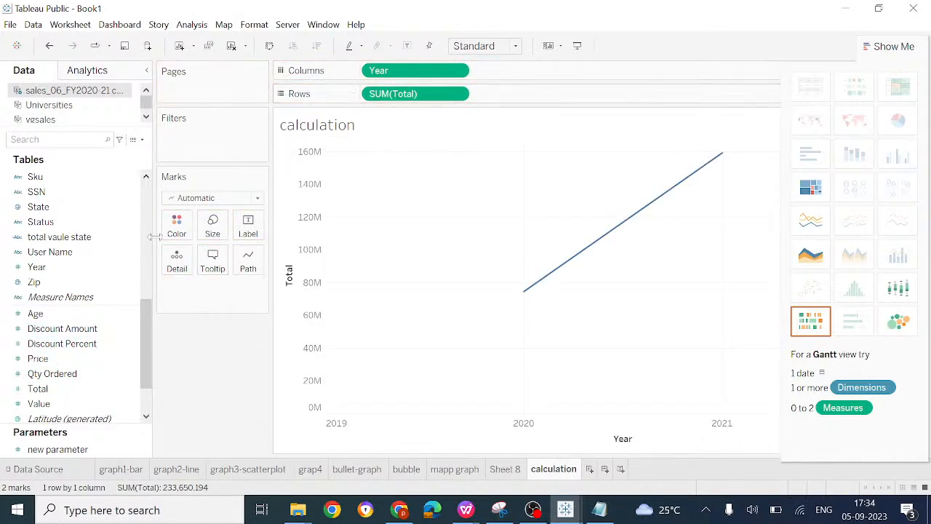
Step: Add Discount Percent to Rows beside Total and change the view to a dual combination chart
left_click(55, 347)
left_click_drag(55, 349, 521, 107)
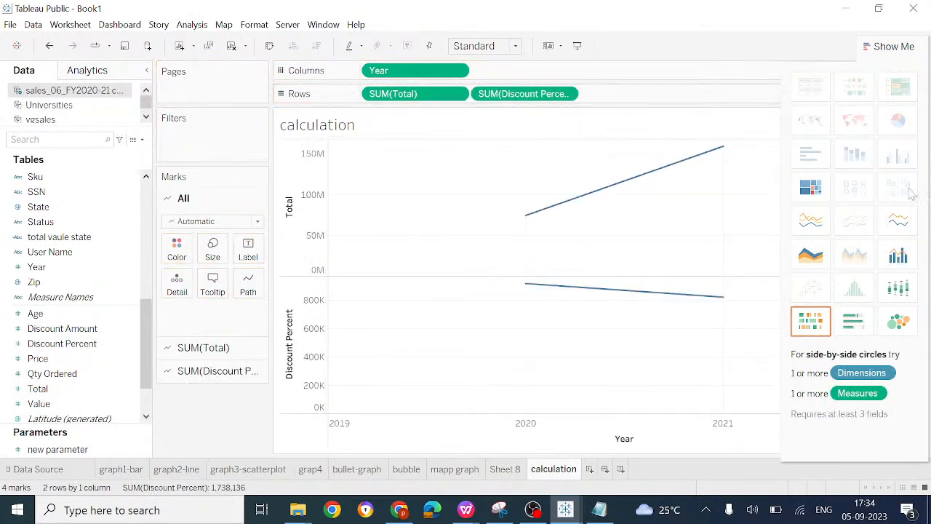
left_click(898, 256)
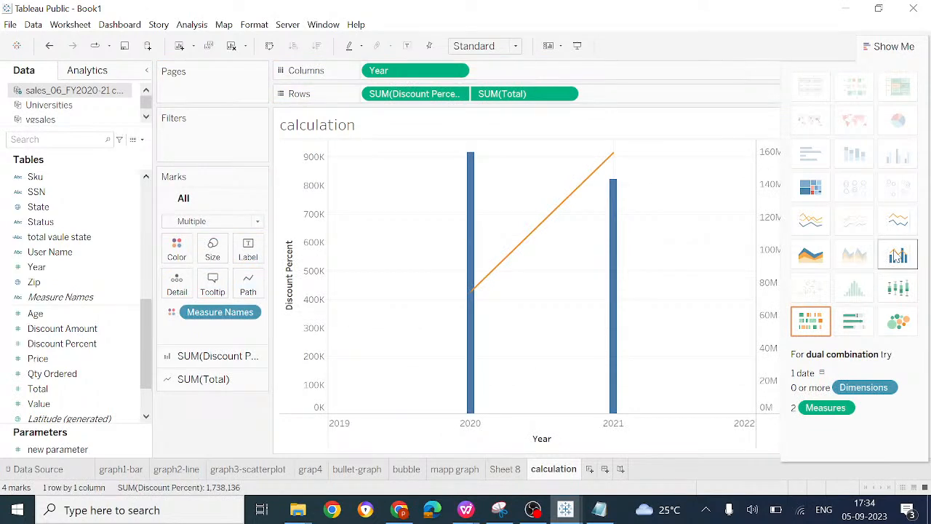
Step: Check the topic list in Notepad, then view the aggregation choices for SUM(Total) on Rows in Tableau Public
left_click(602, 512)
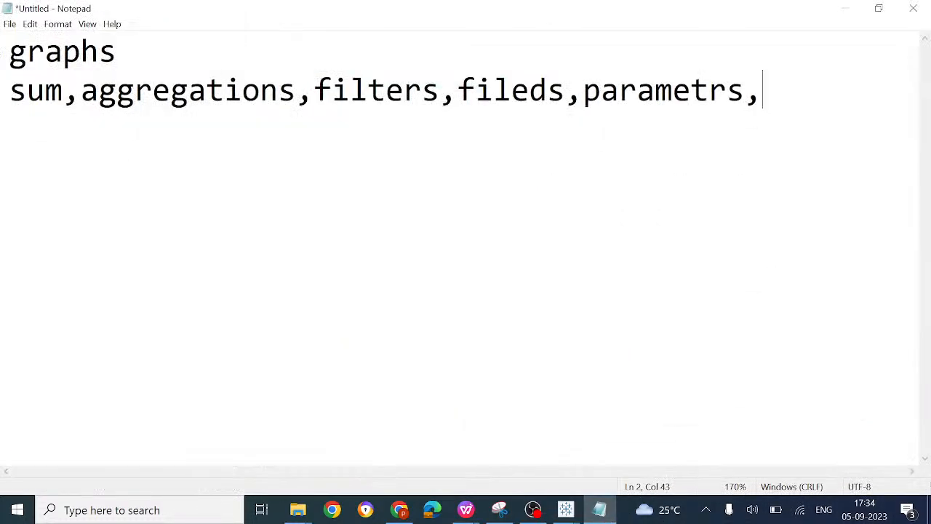
left_click(844, 8)
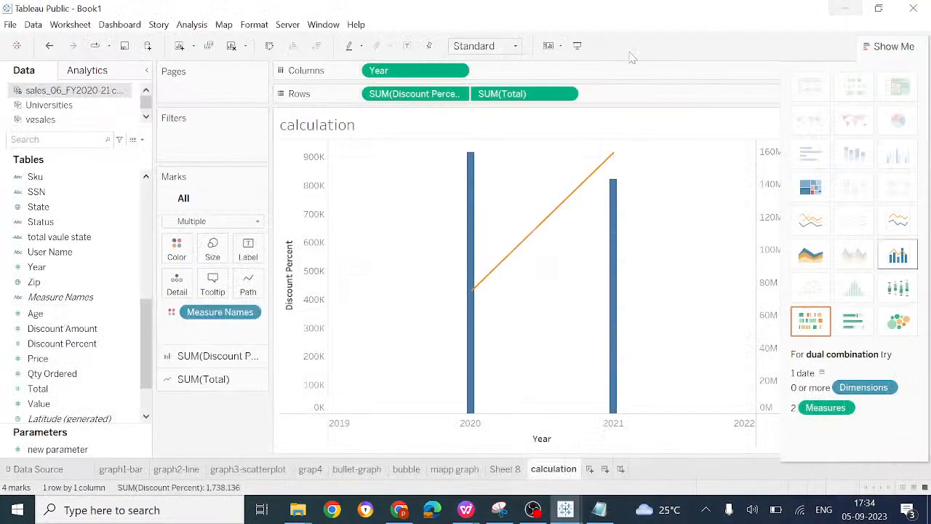
left_click(567, 94)
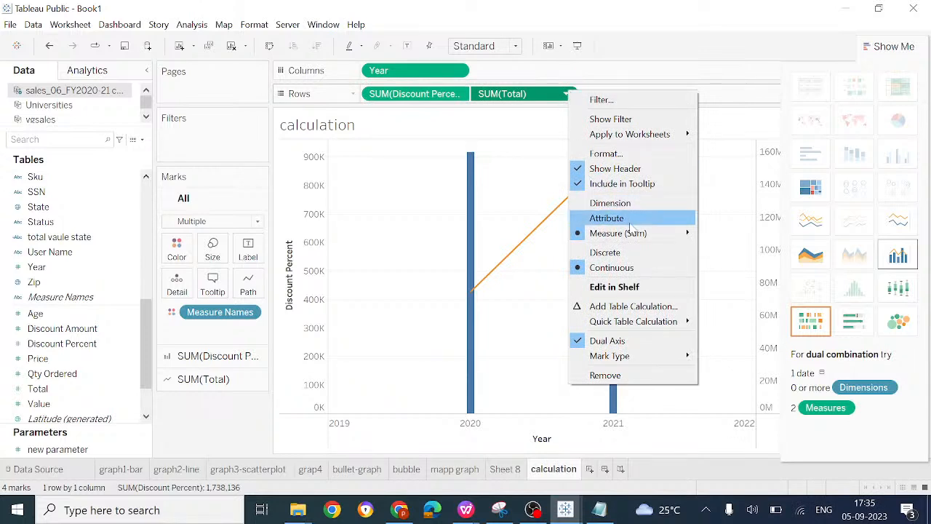
mouse_move(637, 233)
left_click(745, 235)
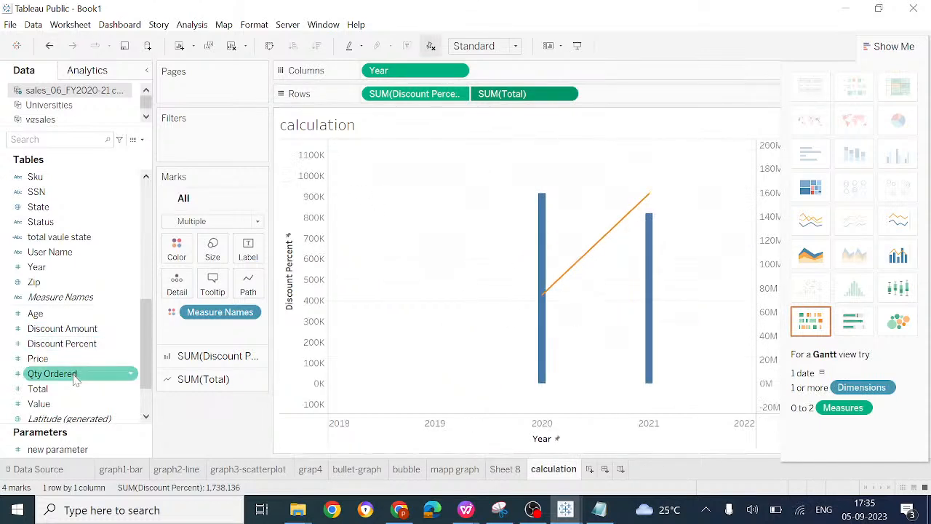
Step: Add Price to Rows and open the color options for the Discount Percent marks
left_click_drag(69, 367, 625, 102)
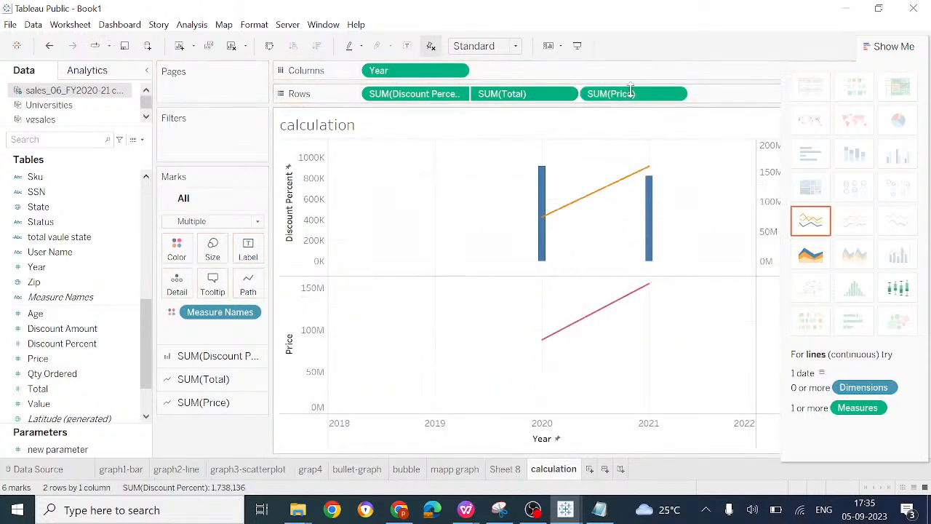
left_click(166, 362)
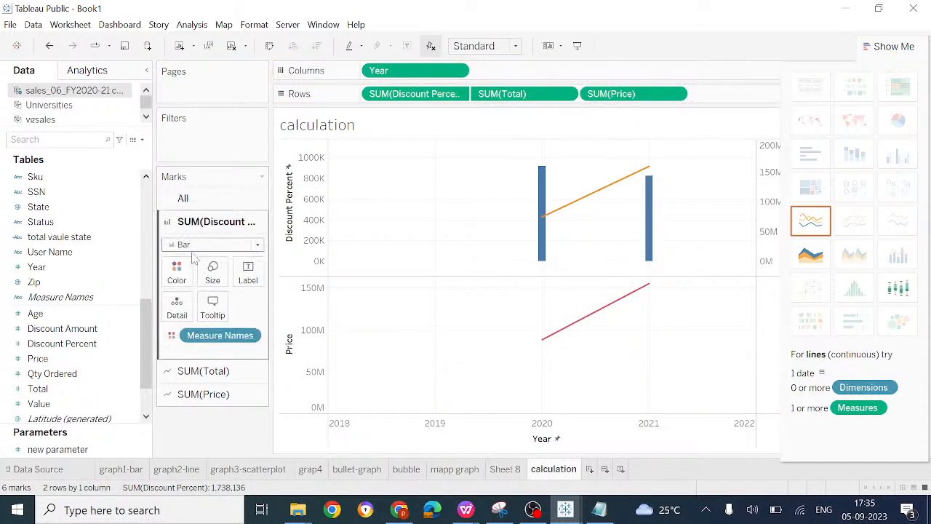
left_click(180, 274)
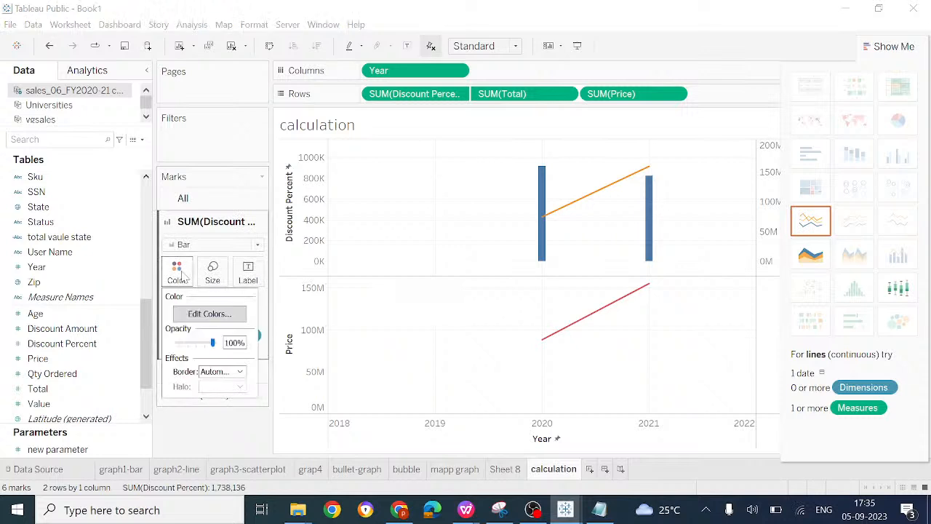
Step: Clear Price, Total and Discount Percent from Rows and Year from Columns
left_click(614, 97)
key("Delete")
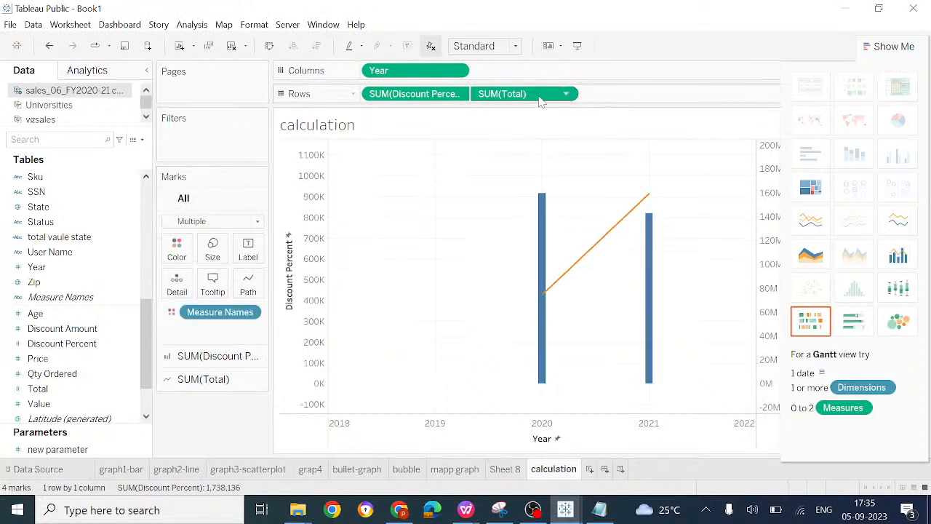
key("Delete")
left_click(457, 95)
left_click(457, 95)
key("Delete")
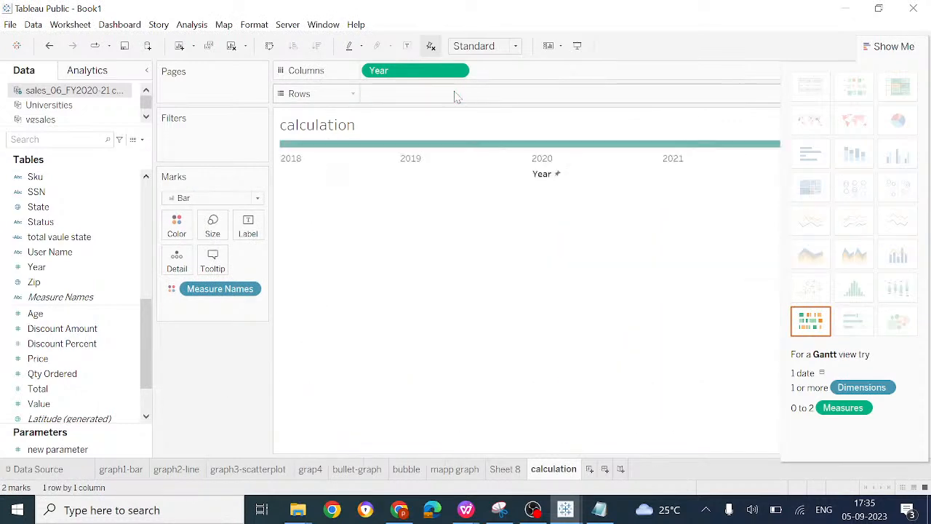
left_click(422, 73)
key("Delete")
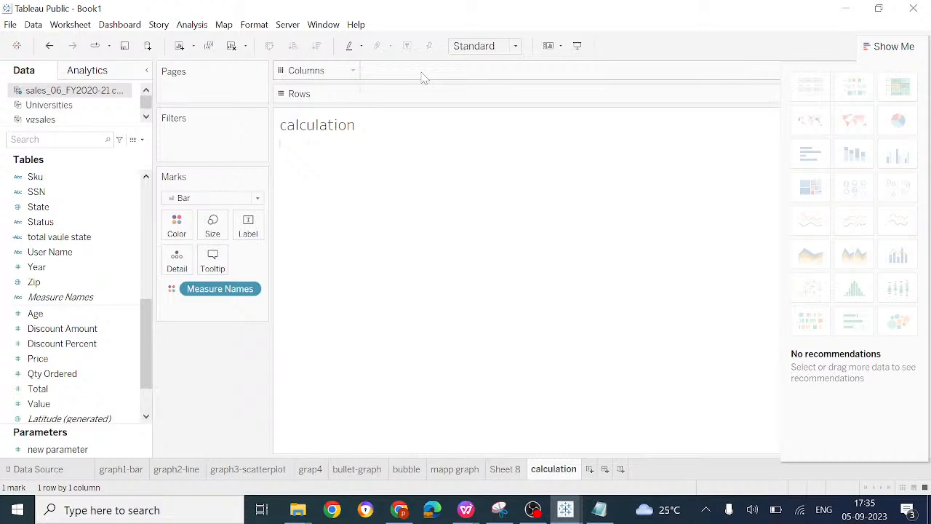
Step: Plot Total by Year as bars, with Year on Columns and Total on Rows
left_click(73, 237)
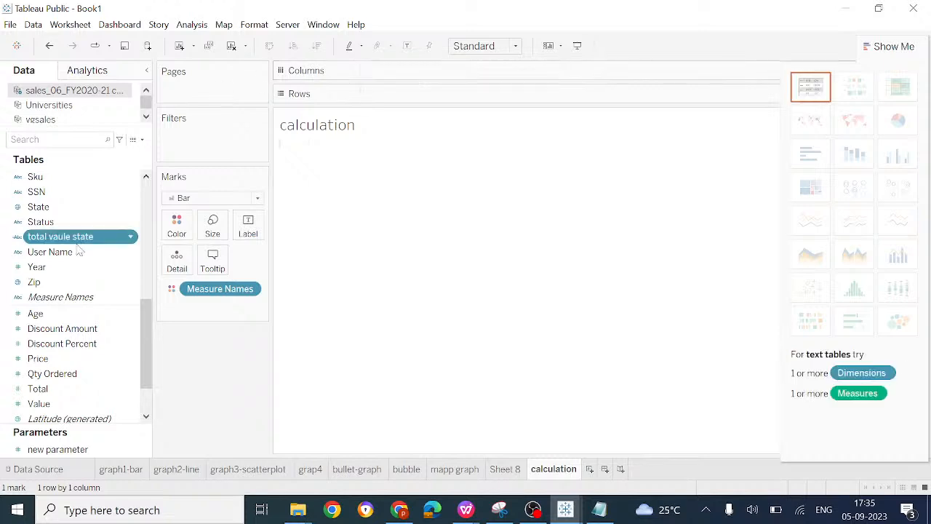
left_click(76, 267)
mouse_move(75, 266)
left_mouse_down()
mouse_move(317, 94)
mouse_move(412, 66)
mouse_move(429, 72)
left_mouse_up()
left_click(59, 376)
left_click(63, 389)
mouse_move(63, 387)
left_mouse_down()
mouse_move(406, 102)
mouse_move(429, 97)
left_mouse_up()
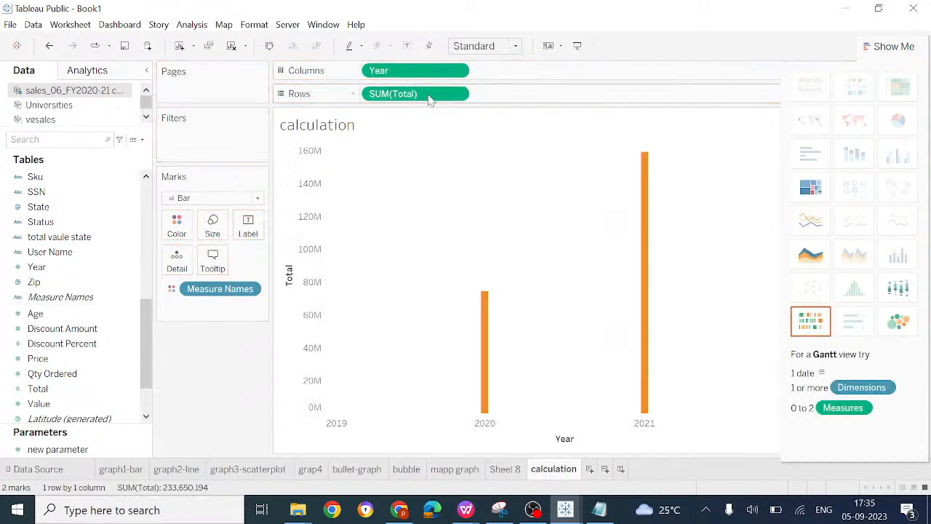
scroll(624, 358, "down", 2)
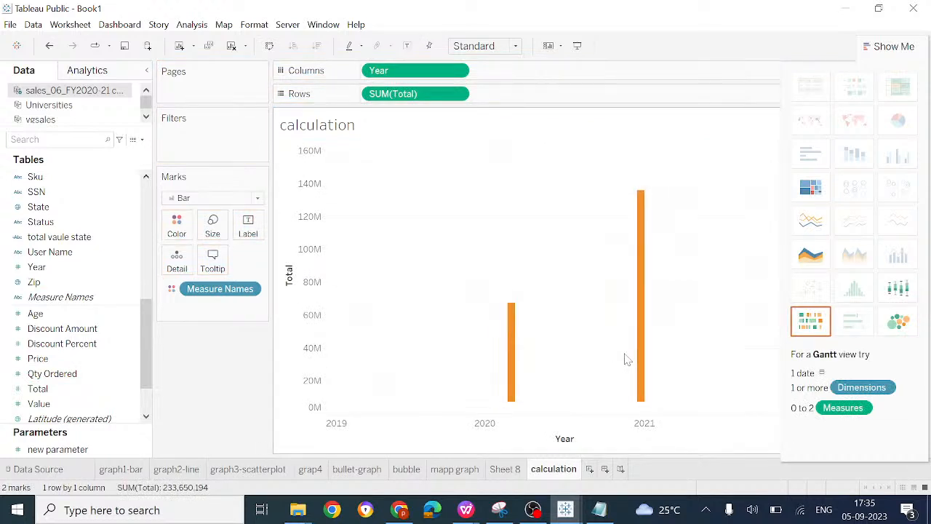
scroll(565, 380, "down", 3)
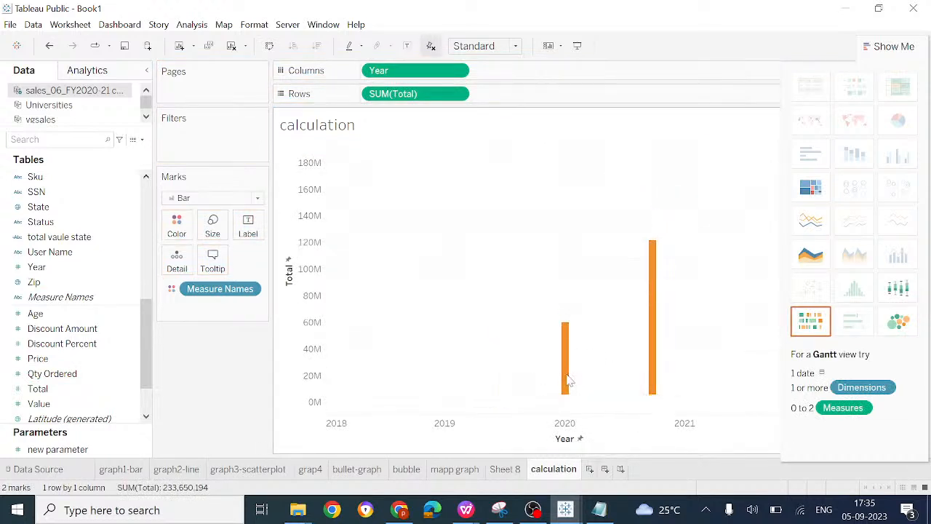
scroll(569, 381, "up", 3)
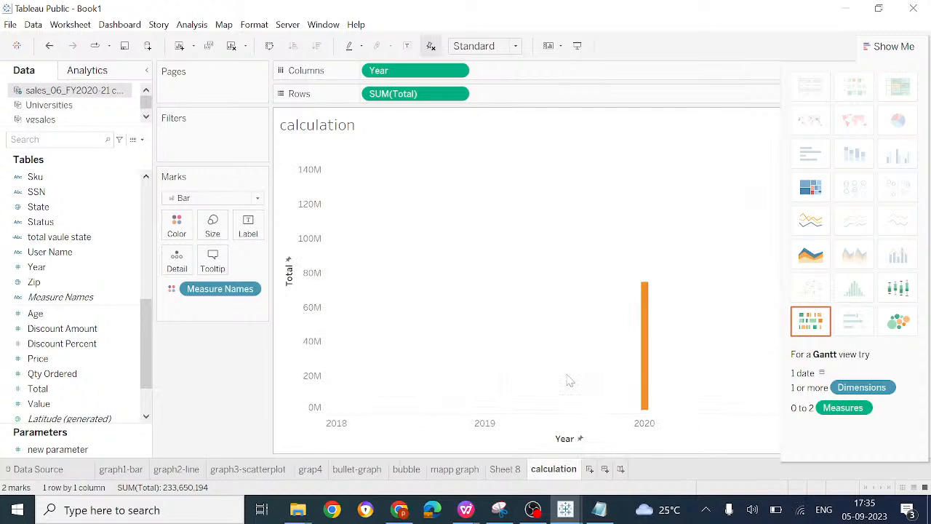
left_click_drag(631, 350, 463, 333)
scroll(728, 285, "down", 2)
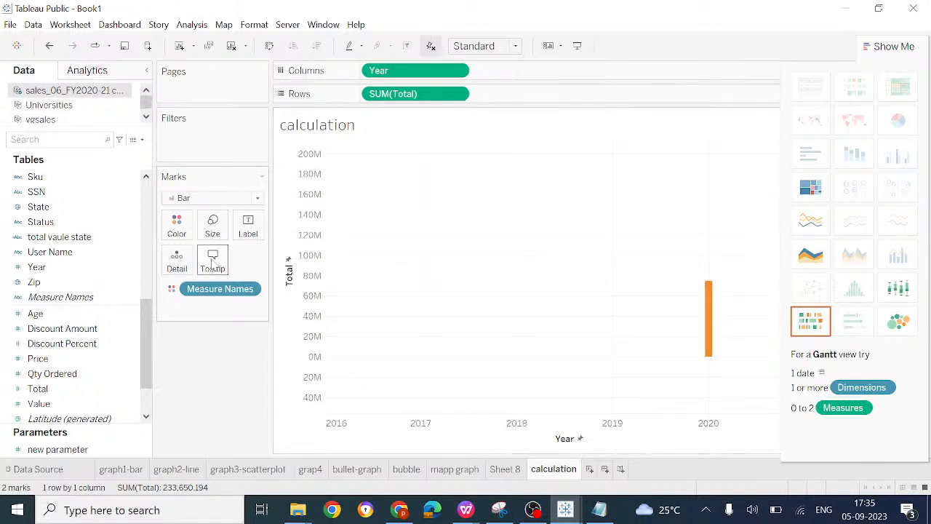
Step: Select the Universities data source and remove Year from Columns and SUM(Total) from Rows
left_click(73, 106)
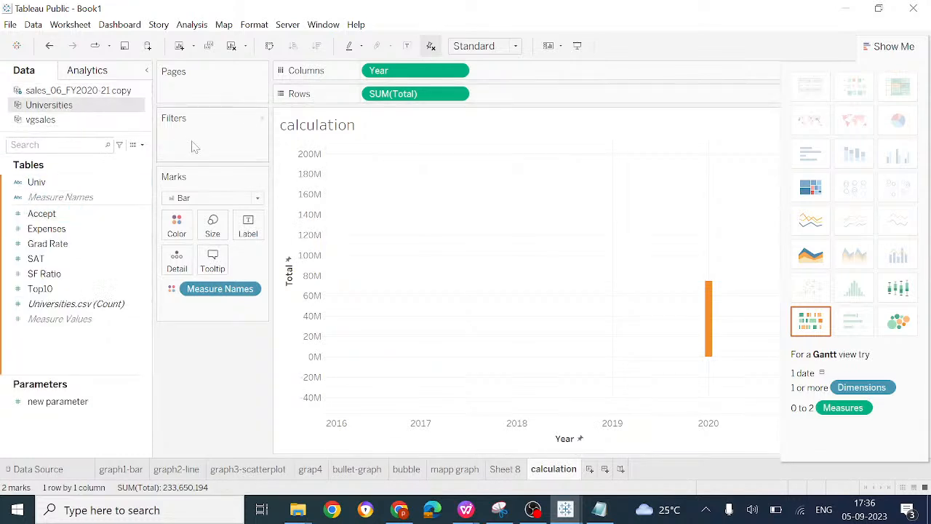
left_click(395, 73)
key("Delete")
left_click(403, 94)
key("Delete")
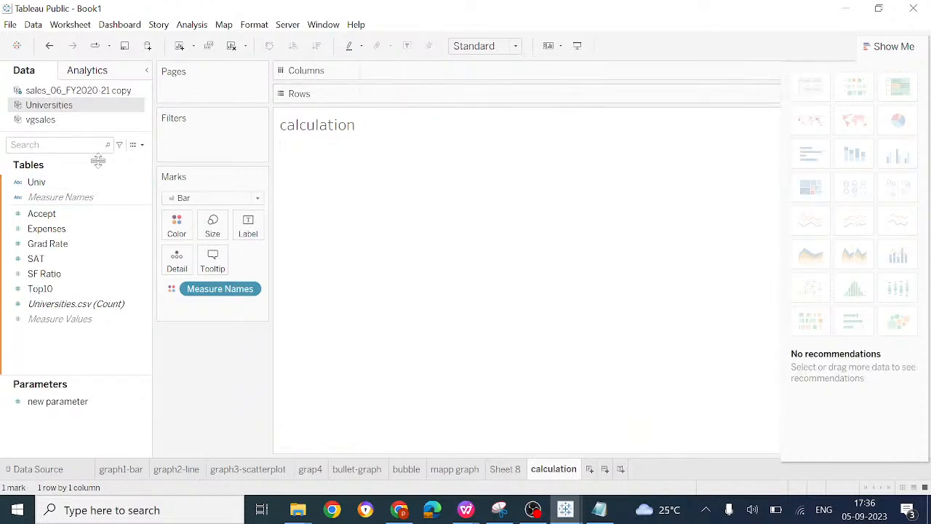
Step: Place Genre from the vgsales data source on Columns and try to add Name to Rows
left_click(54, 121)
left_click_drag(51, 182, 431, 78)
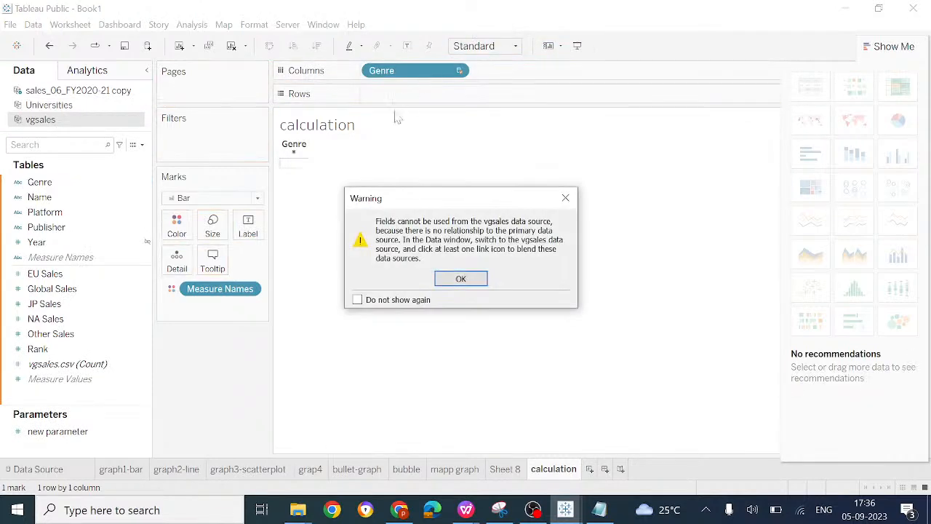
left_click(458, 277)
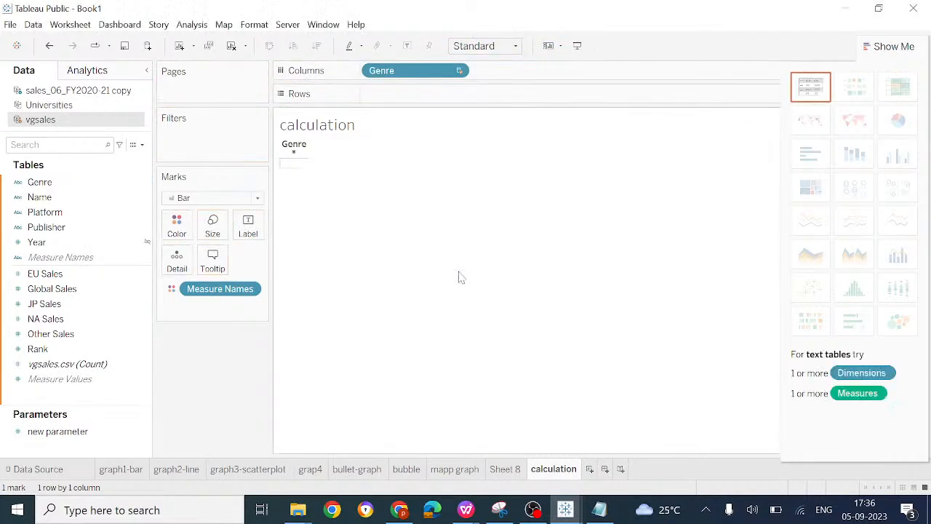
left_click_drag(40, 197, 428, 96)
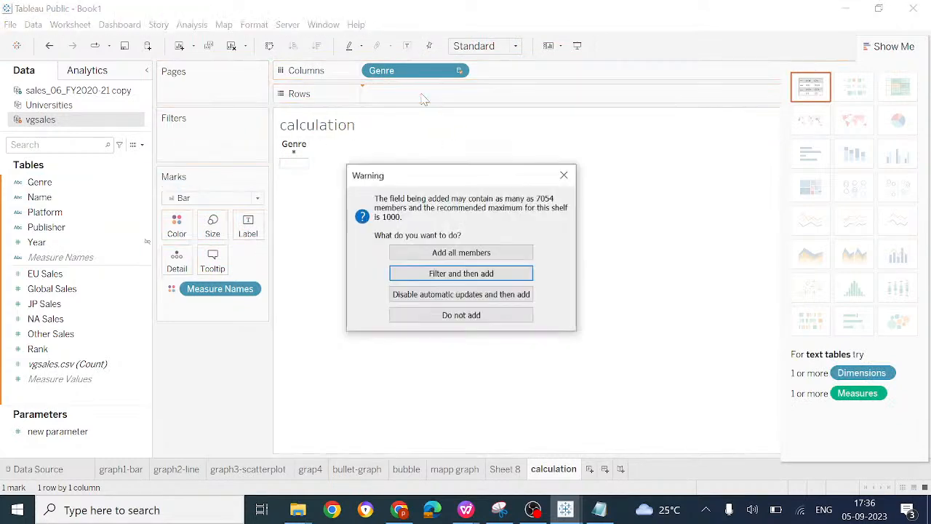
left_click(561, 179)
Step: Connect the text file sales_06_FY2020-21 copy.csv as a new data source
left_click(33, 24)
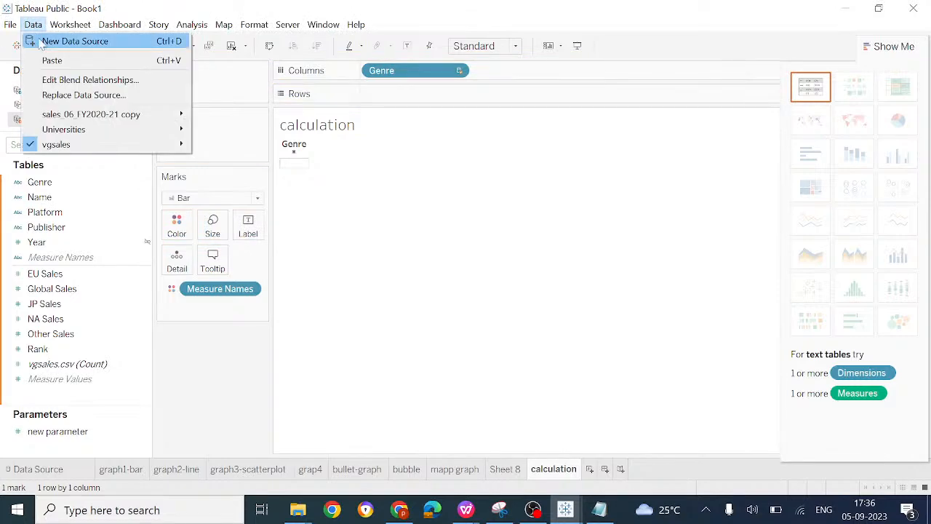
left_click(65, 42)
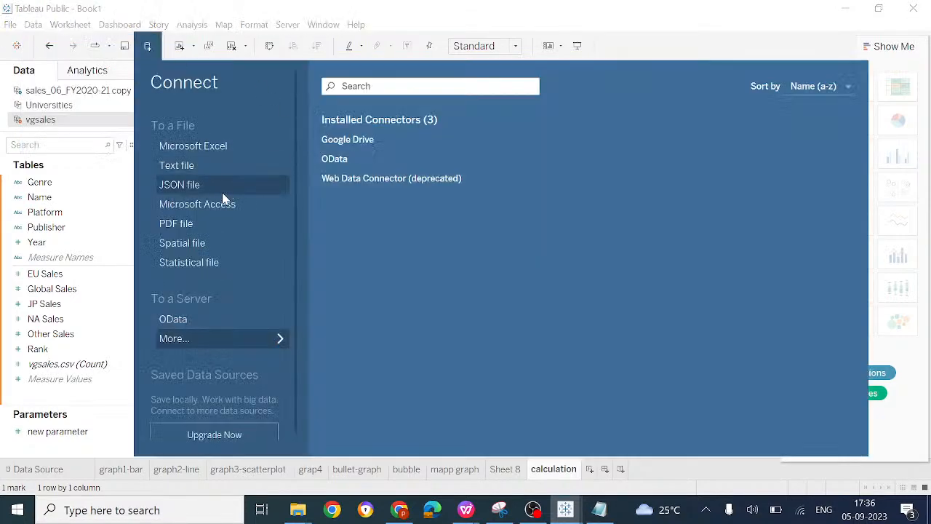
left_click(218, 173)
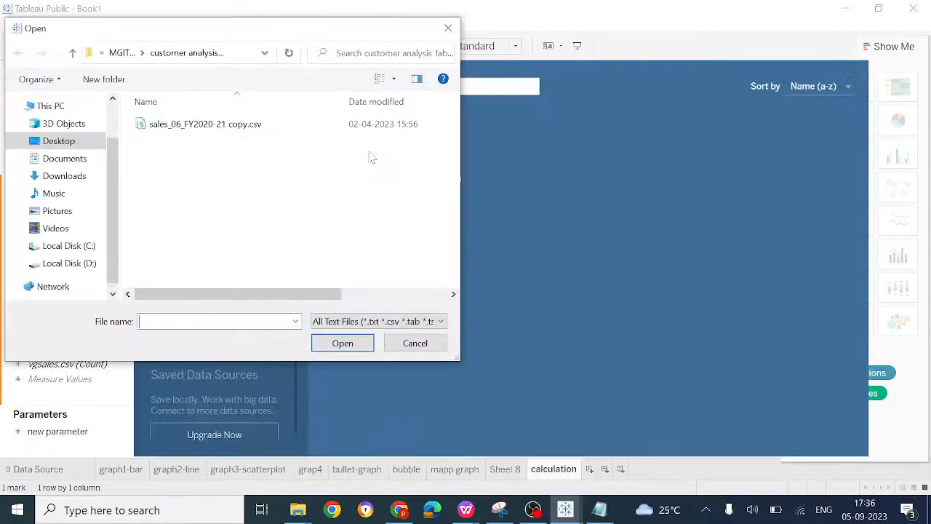
double_click(225, 128)
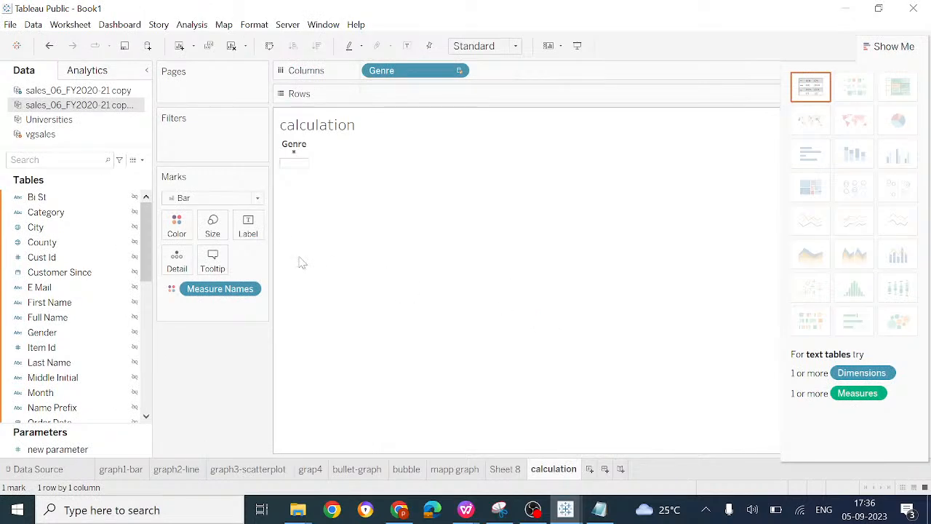
Step: Add Month from the newly connected sales data source to Columns after Genre
left_click(55, 293)
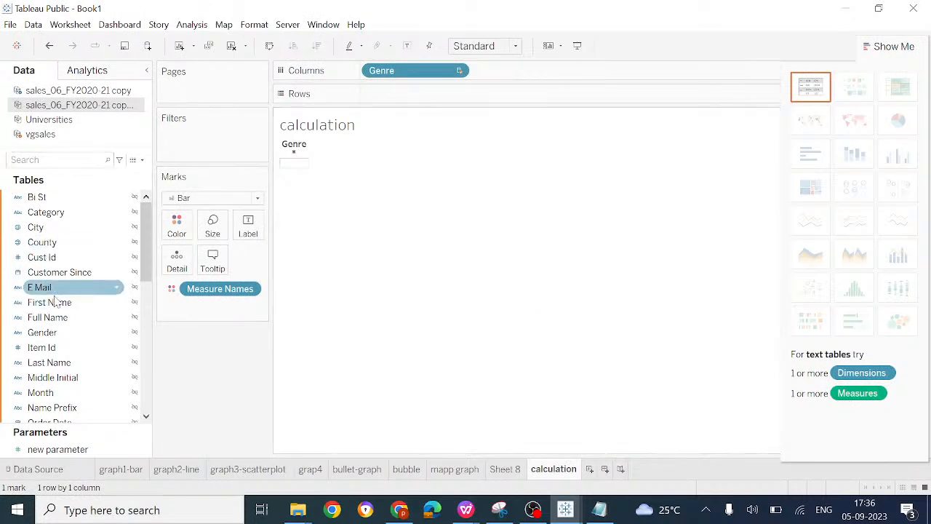
scroll(53, 368, "down", 5)
left_click_drag(54, 367, 506, 74)
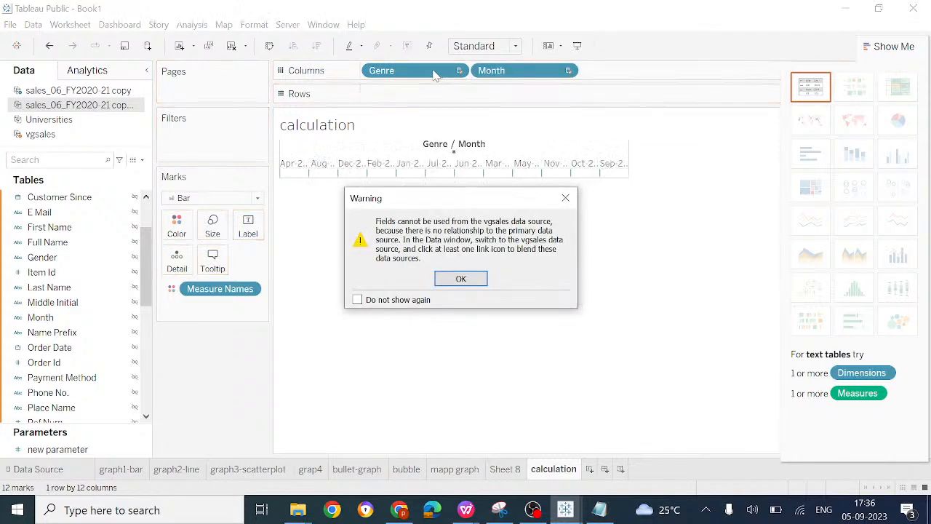
left_click(565, 198)
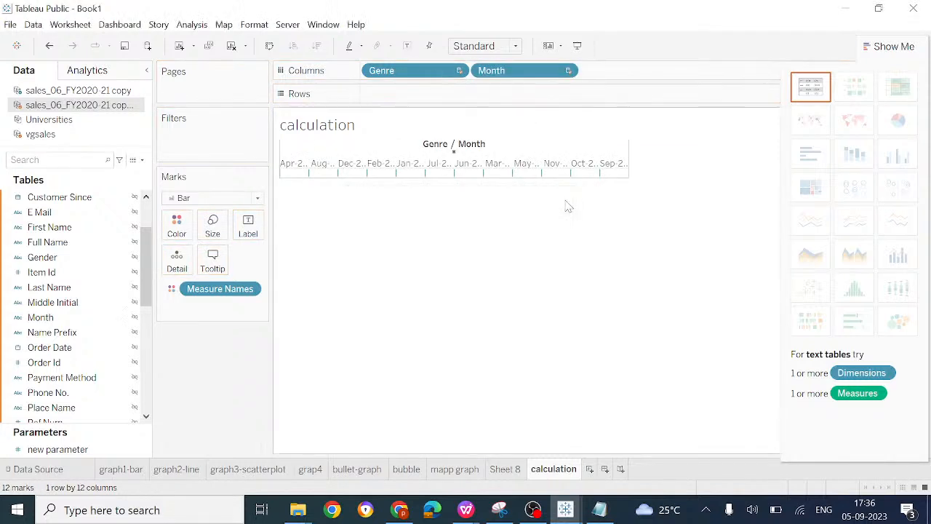
Step: Remove Genre and Month from Columns of the calculation sheet
left_click(440, 70)
key("Delete")
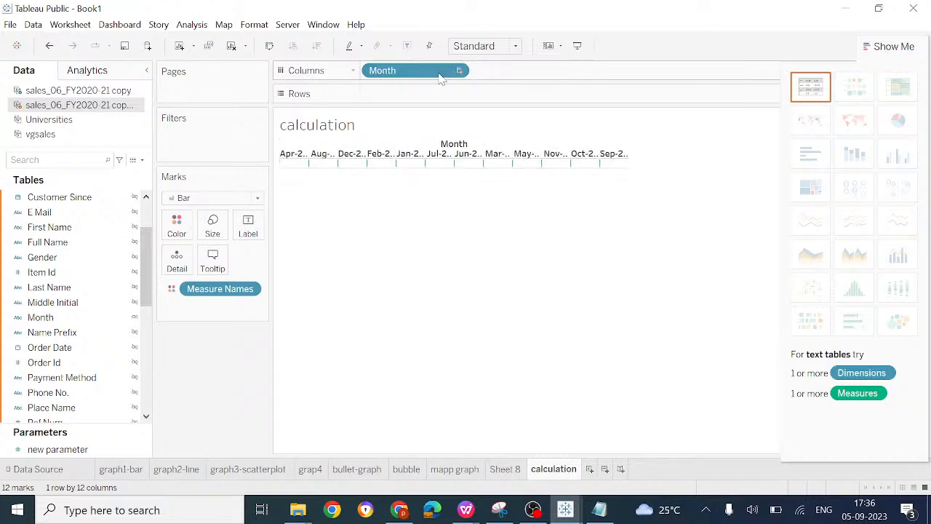
left_click(440, 71)
key("Delete")
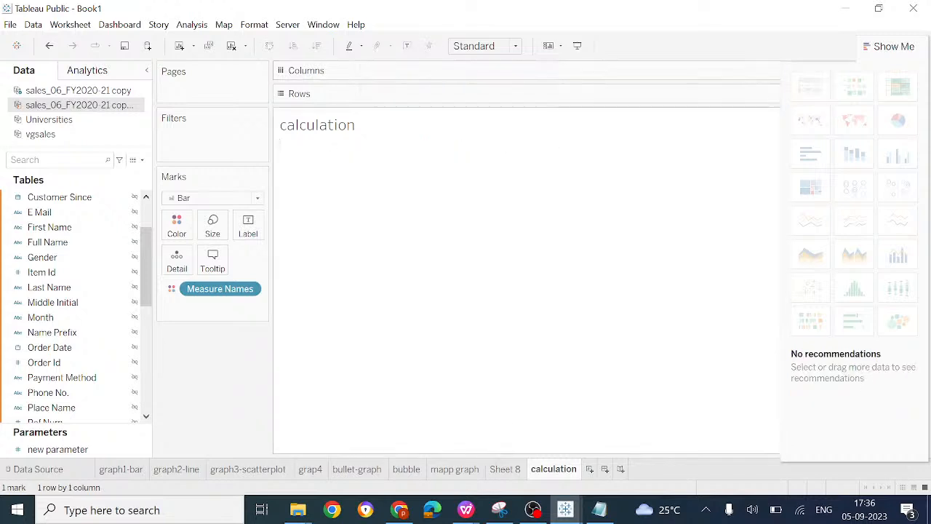
Step: Create a new worksheet and place Total from the sales_06_FY2020-21 copy (2) data source on Rows
left_click(593, 470)
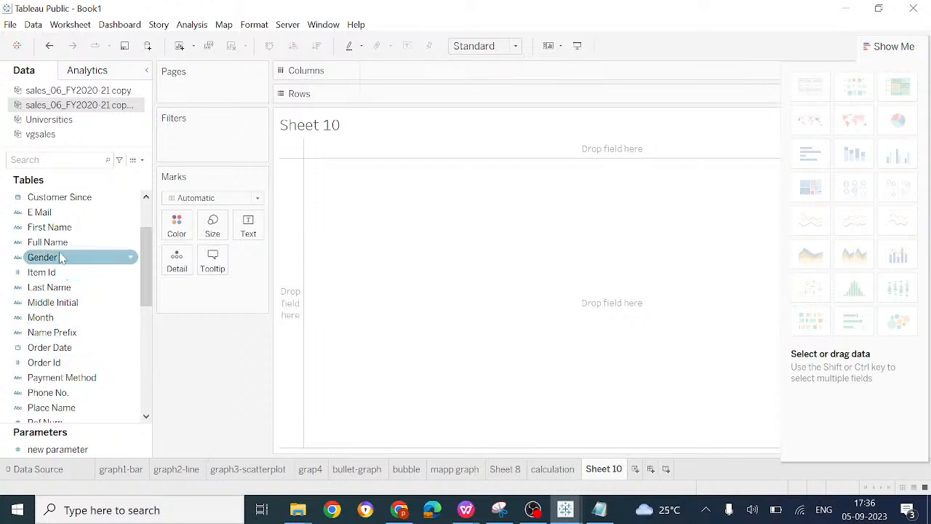
scroll(58, 413, "down", 2)
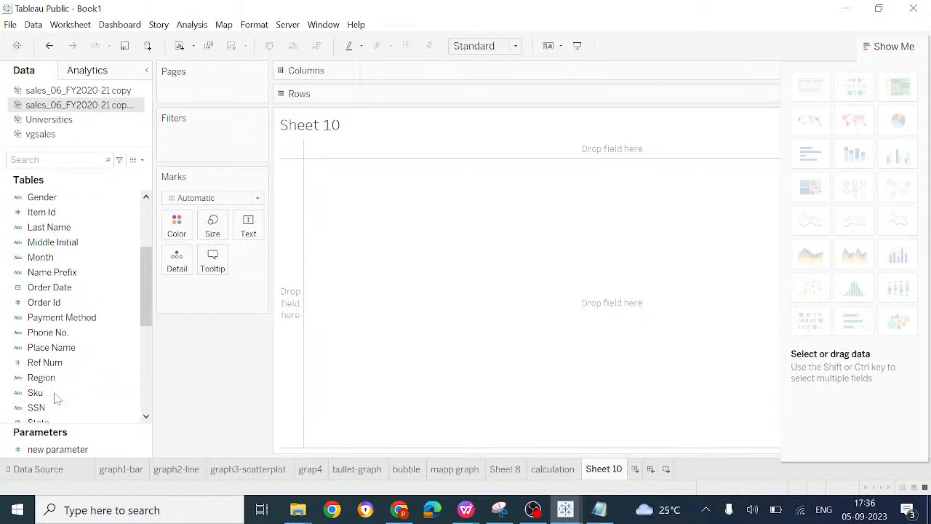
scroll(56, 378, "down", 3)
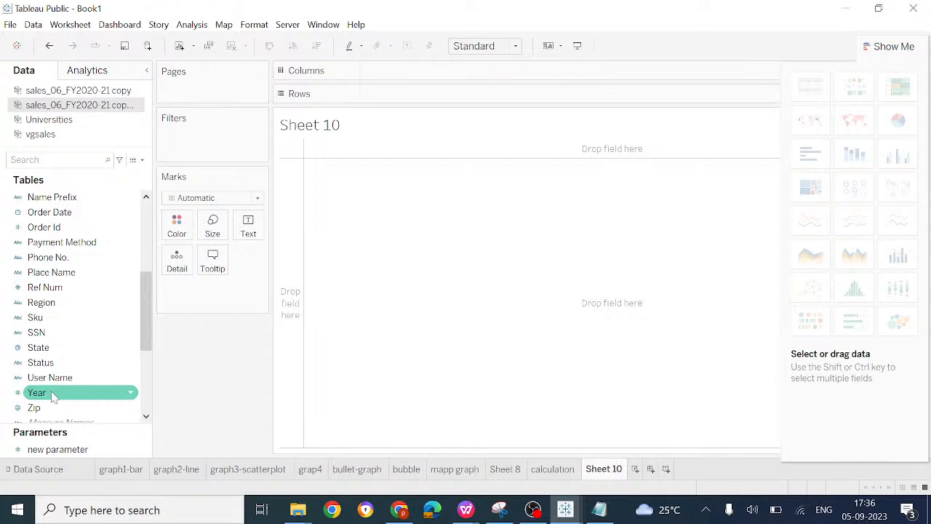
left_click(53, 397)
key("t")
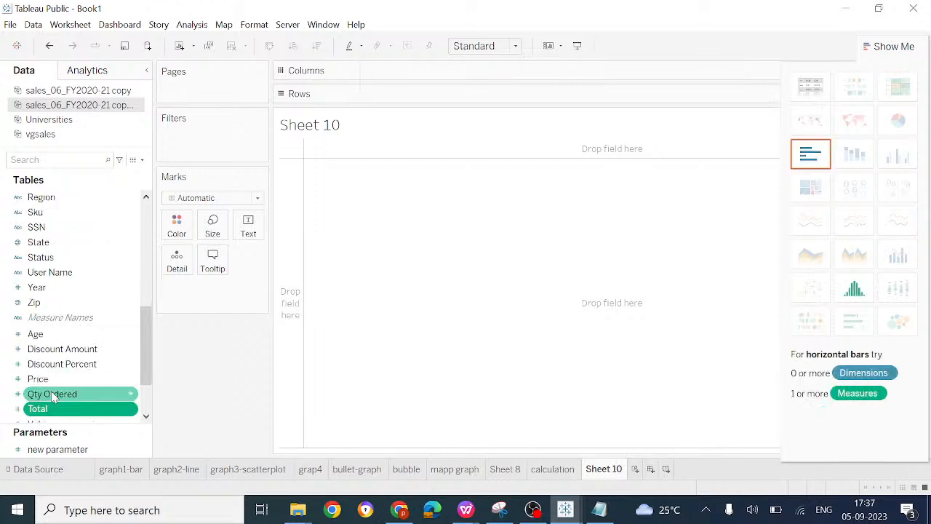
mouse_move(50, 409)
left_mouse_down()
mouse_move(408, 138)
mouse_move(396, 85)
left_mouse_up()
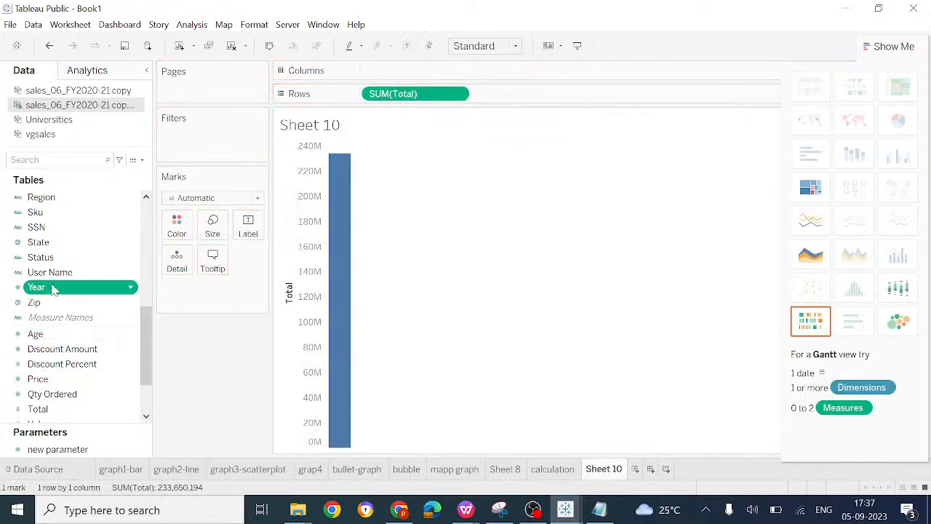
Step: Add Month to Columns to break the Total bar down by month
scroll(55, 288, "down", 3)
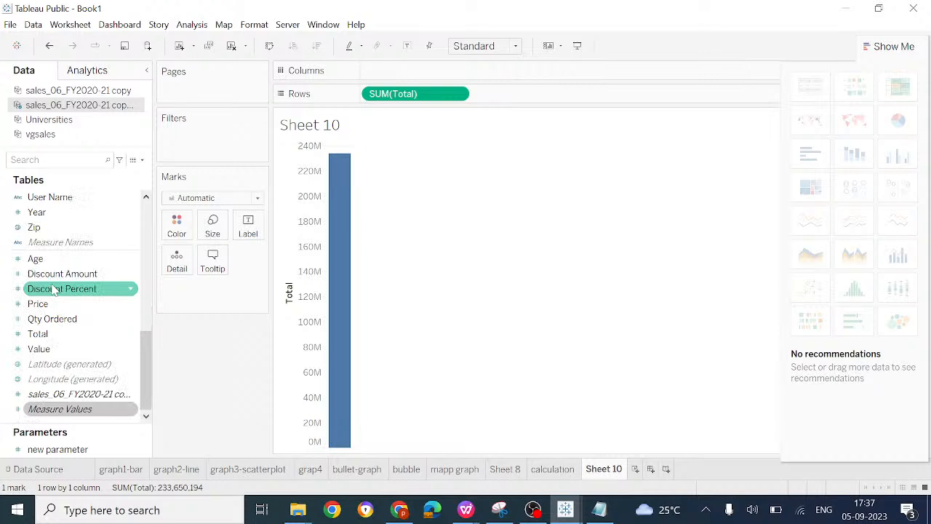
scroll(55, 289, "up", 5)
key("Down")
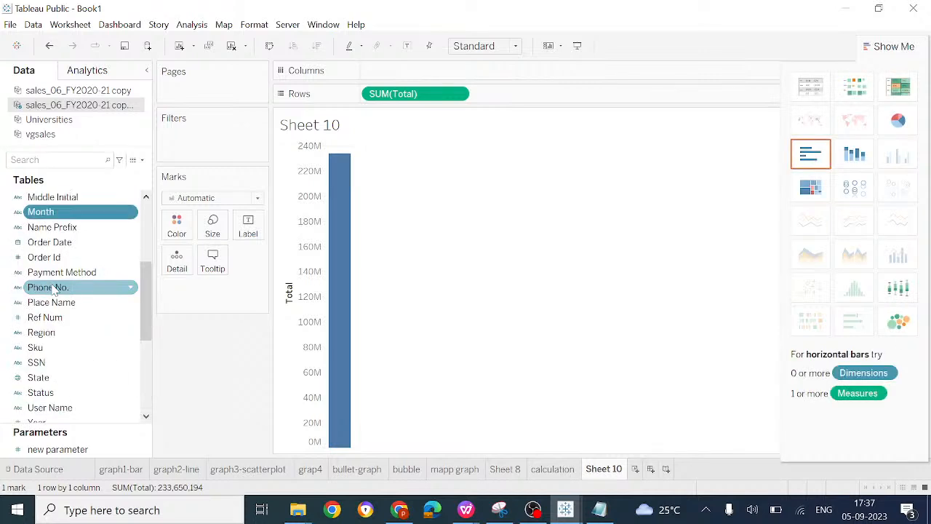
left_click_drag(92, 213, 446, 69)
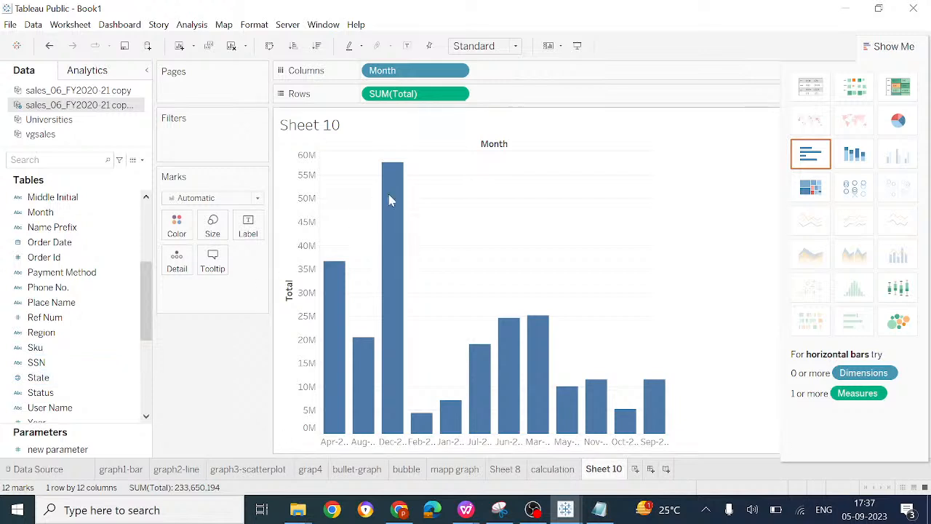
Step: Add Month to the Marks card and assign it to Color so each bar has its own color
left_click_drag(43, 212, 186, 295)
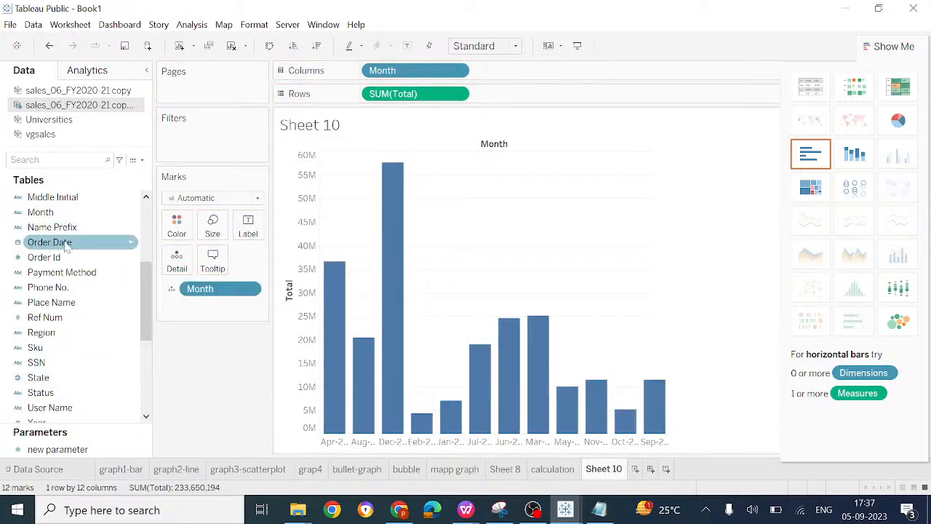
left_click(173, 288)
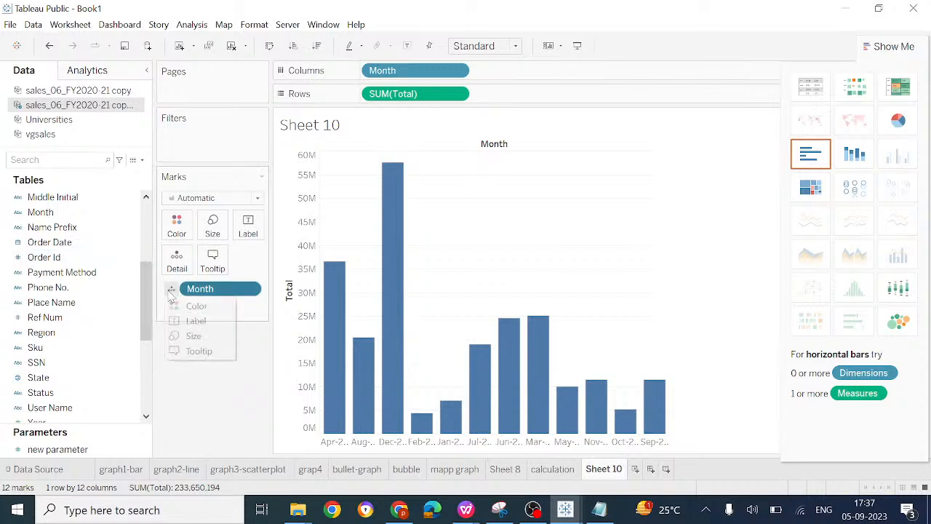
left_click(203, 309)
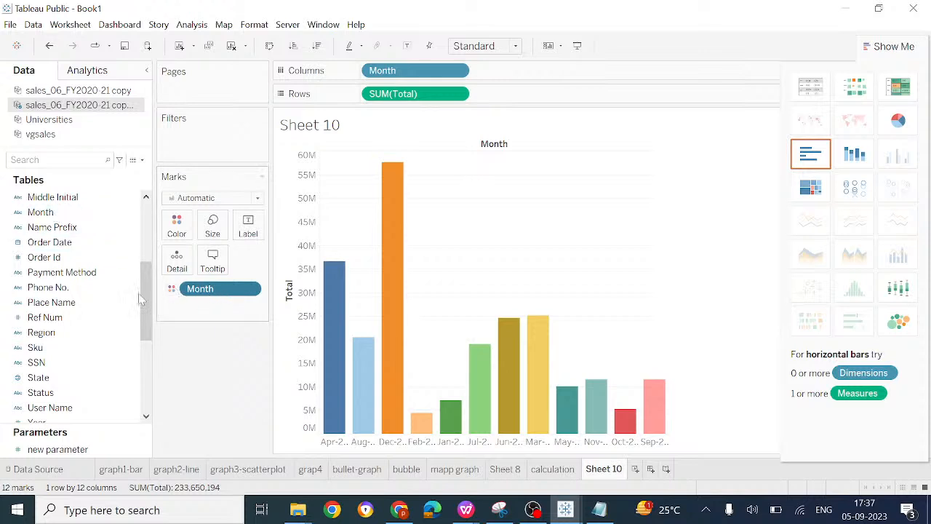
Step: Add Total to the Marks card and assign it to Label to show values on the bars
left_click(56, 393)
scroll(56, 393, "down", 3)
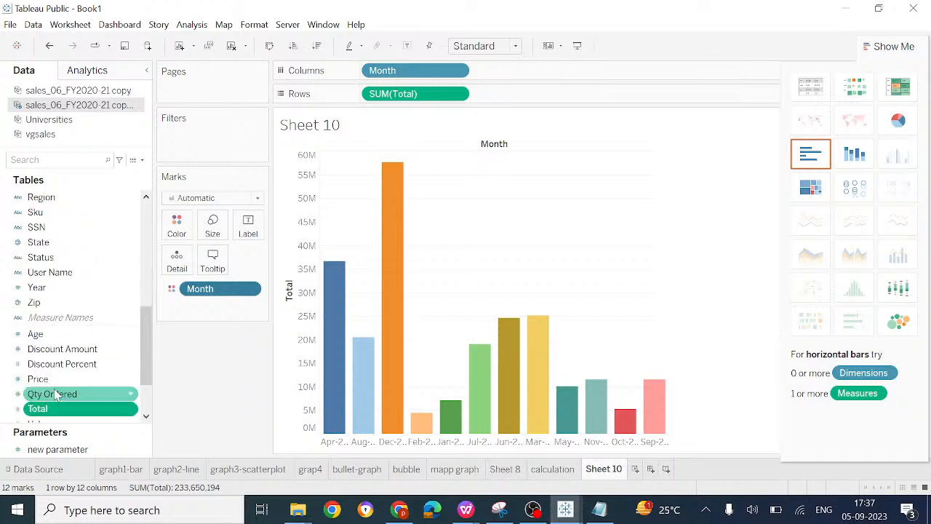
left_click_drag(61, 410, 207, 316)
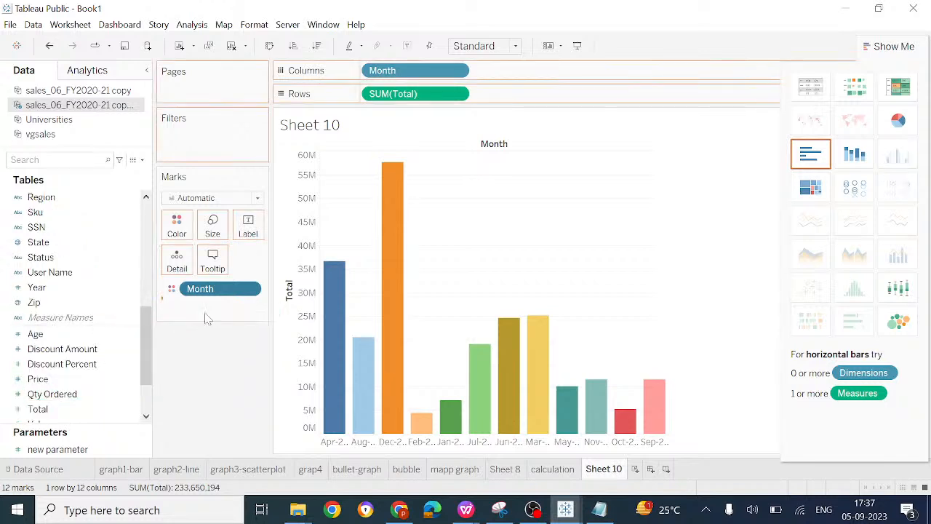
left_click(173, 306)
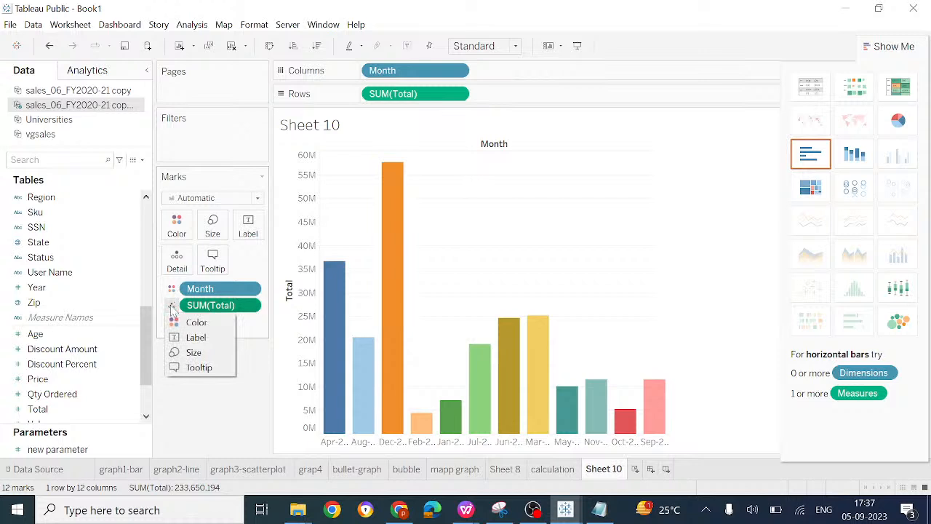
left_click(195, 337)
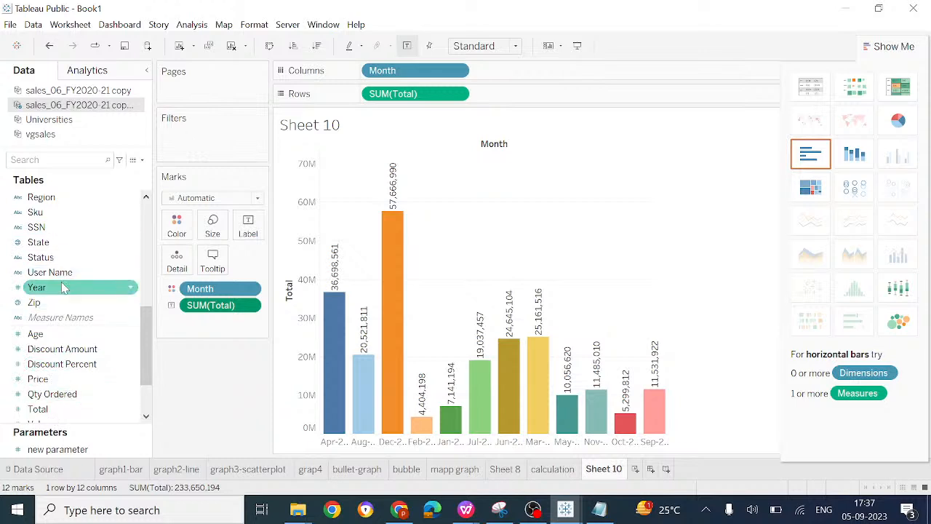
Step: Try to add Total as a filter on the sheet, cancelling the filter field choice
left_click_drag(44, 409, 198, 149)
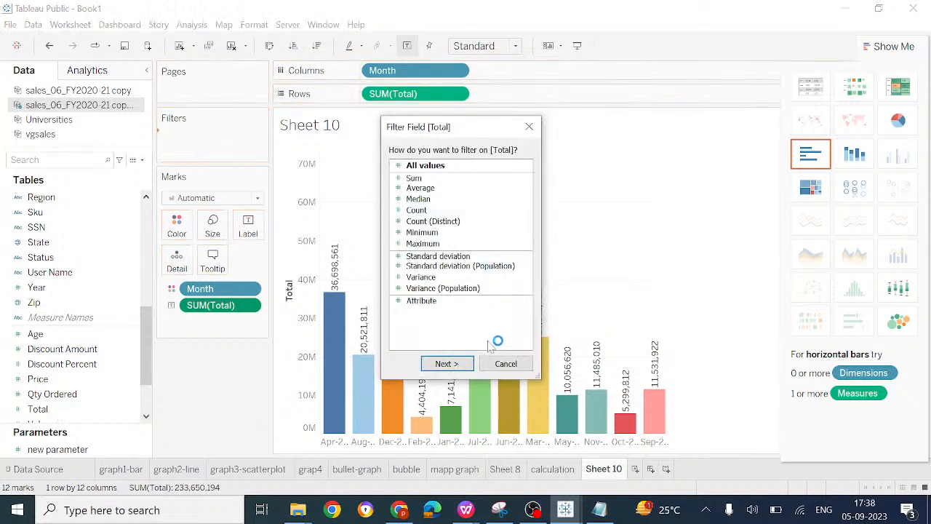
left_click(500, 364)
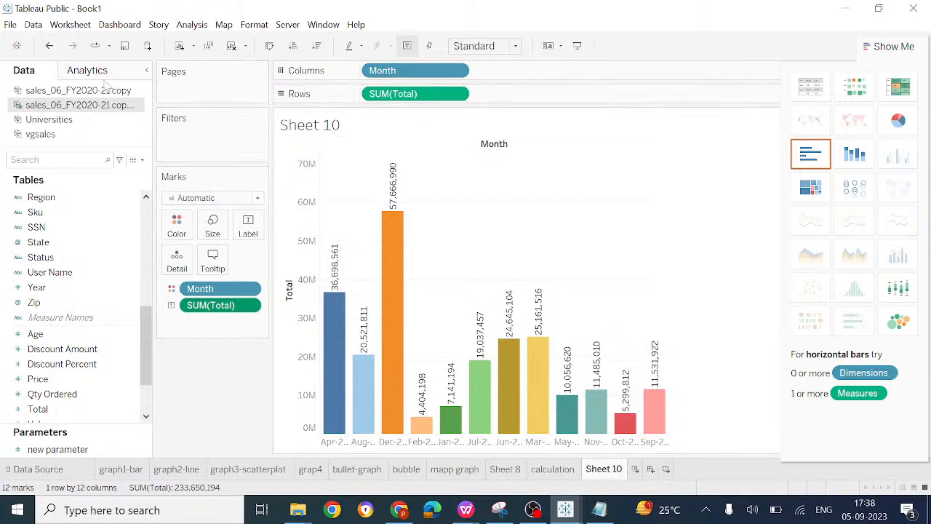
Step: Start a new calculated field named "month and total"
left_click(143, 161)
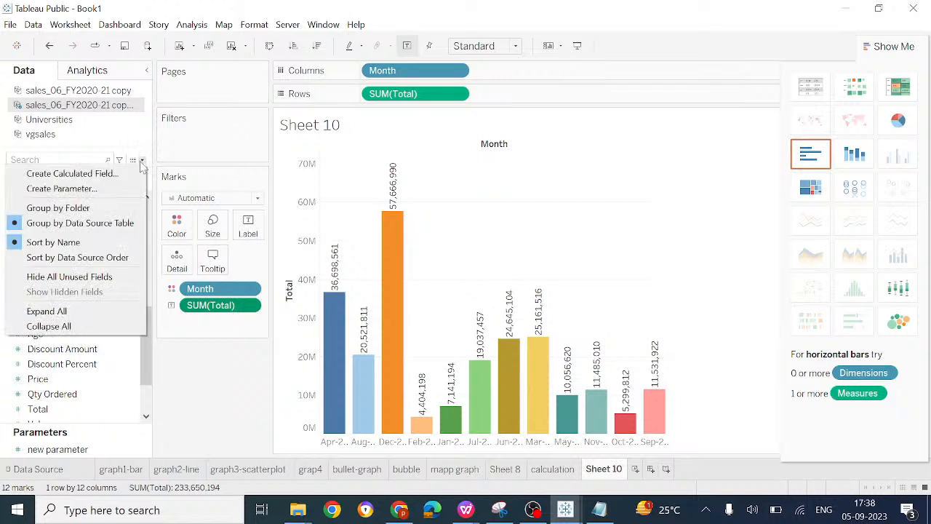
left_click(104, 179)
key("BackSpace")
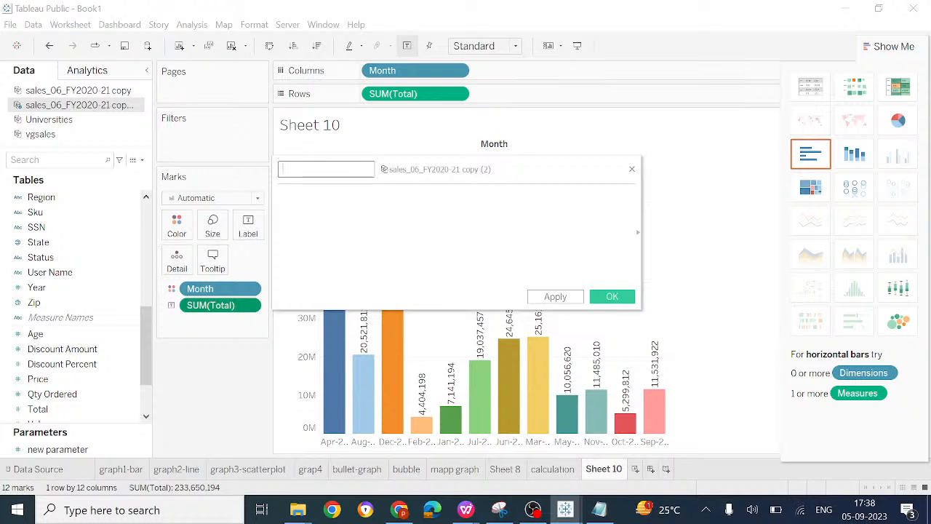
type("aonth and total")
left_click(279, 195)
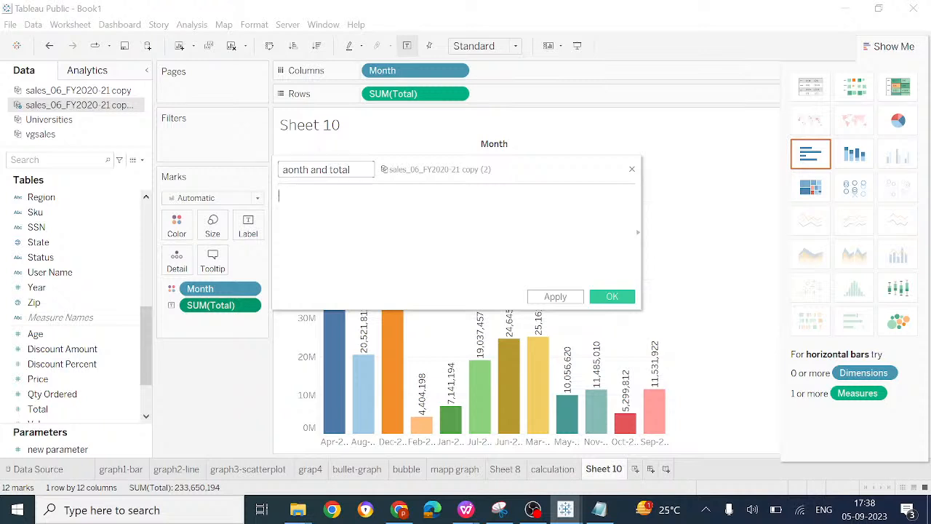
left_click(285, 169)
key("BackSpace")
type("m")
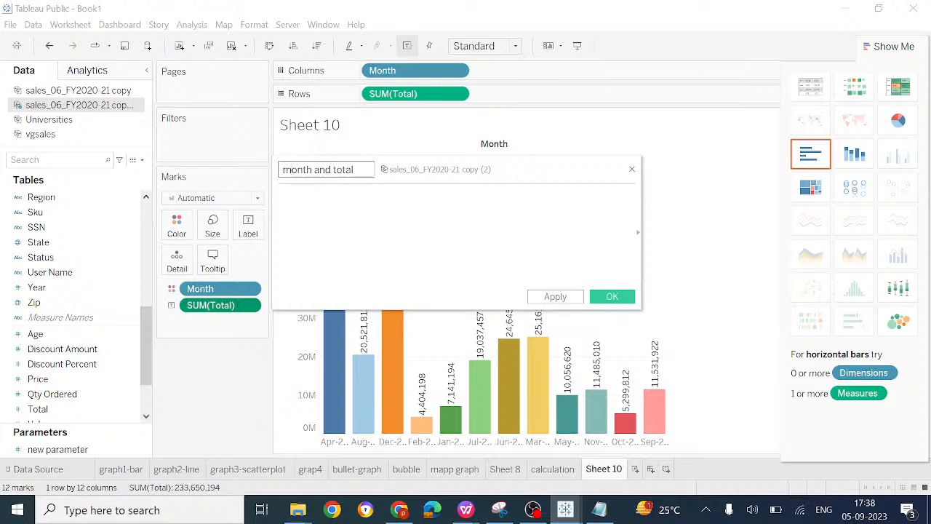
Step: Enter Month from the sales_06_FY2020-21 copy data source as the formula, giving ATTR([sales_06_FY2020-21 copy].[Month])
left_click(280, 195)
type("month")
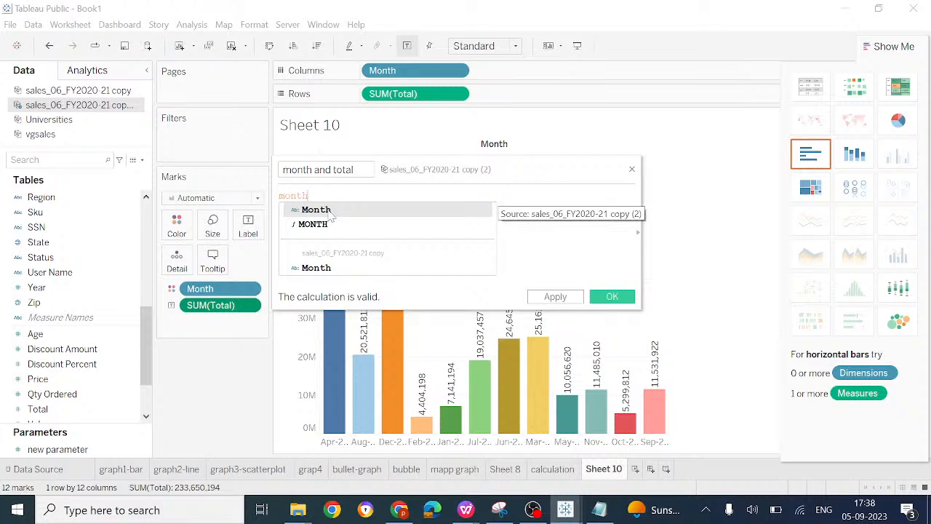
left_click(328, 269)
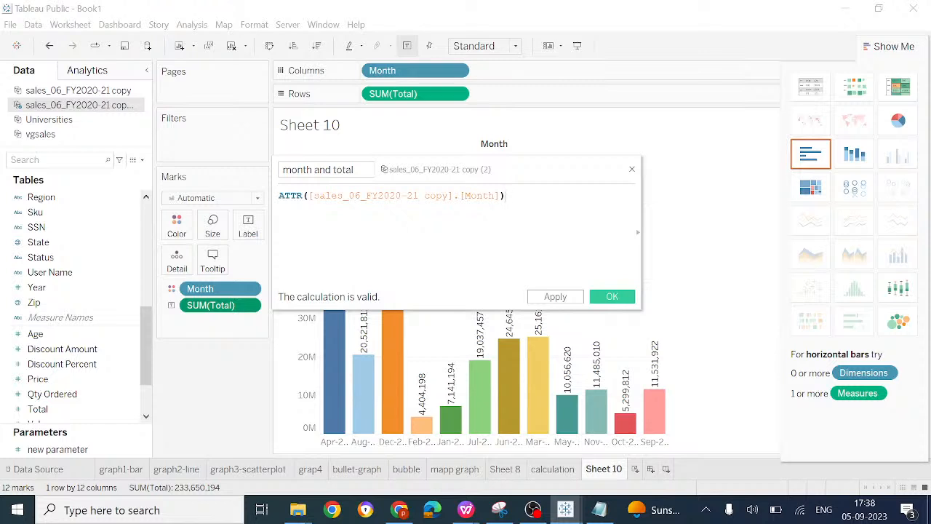
Step: Try to combine Month with SUM([sales_06_FY2020-21 copy].[Total]) in the formula using the /, = and == operators
type("/")
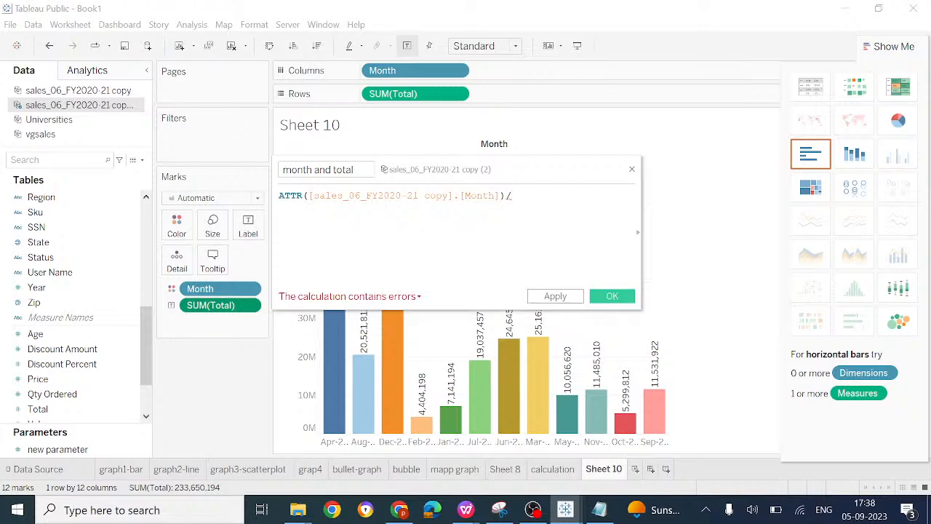
type("to")
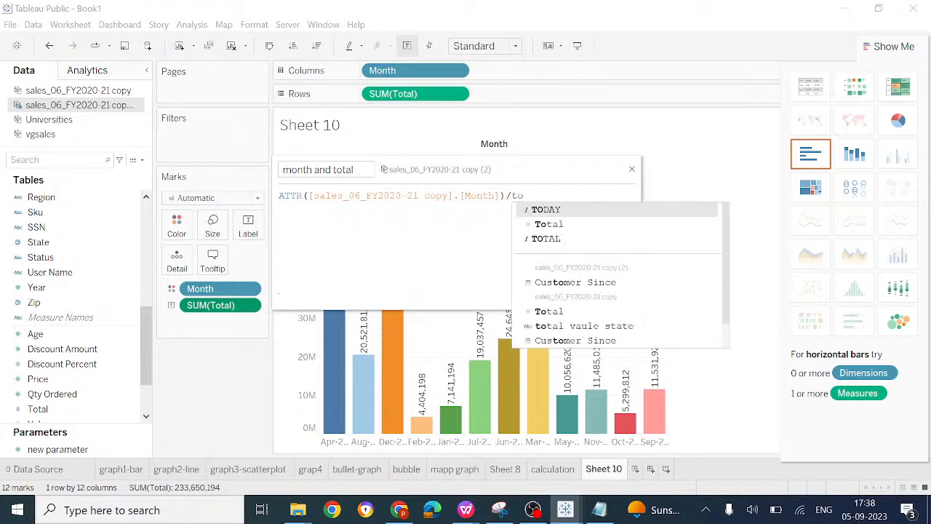
left_click(560, 312)
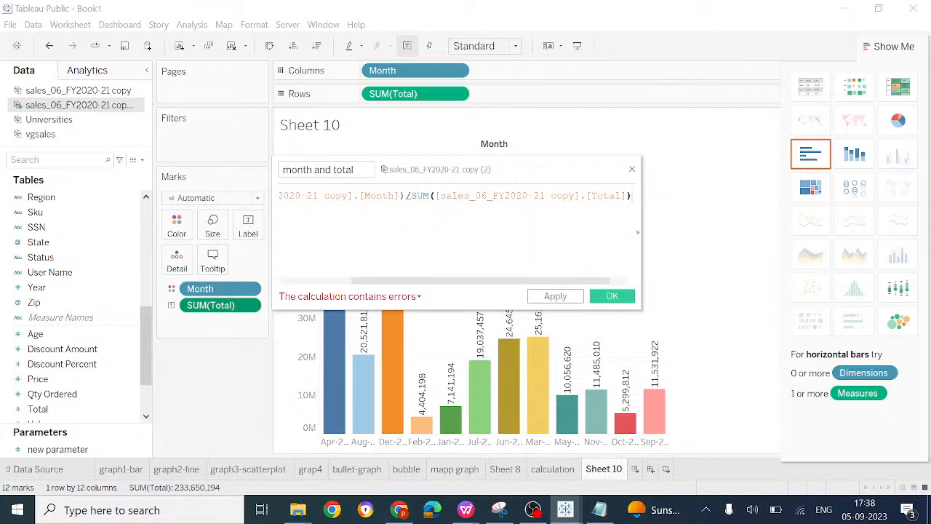
key("BackSpace")
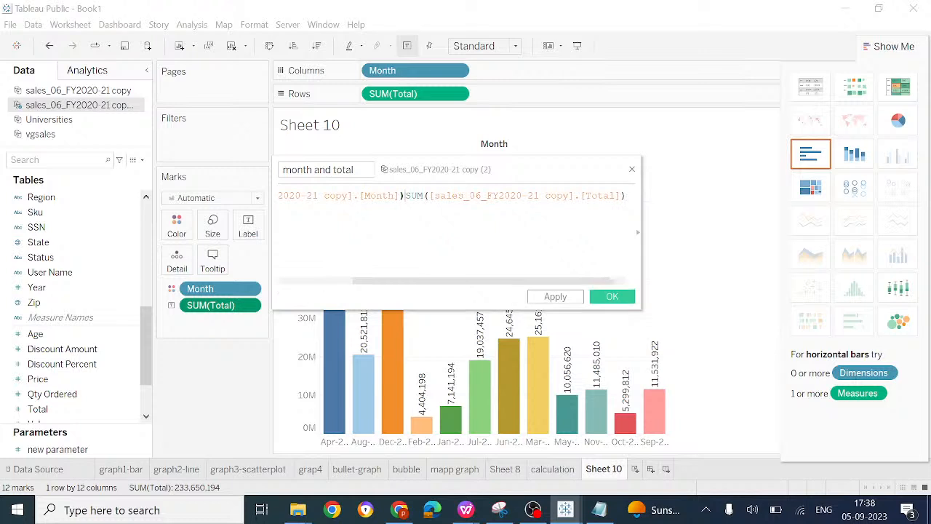
type("=")
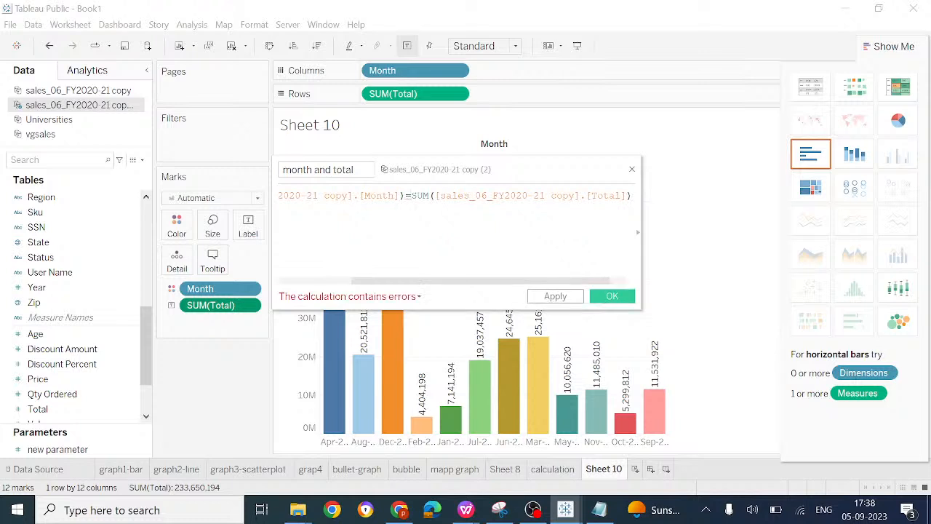
type("=")
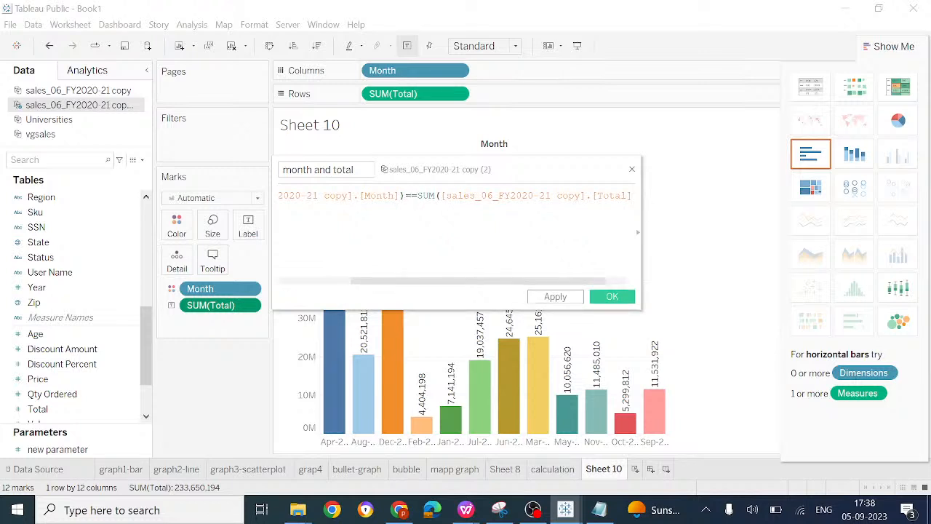
key("BackSpace")
key("BackSpace")
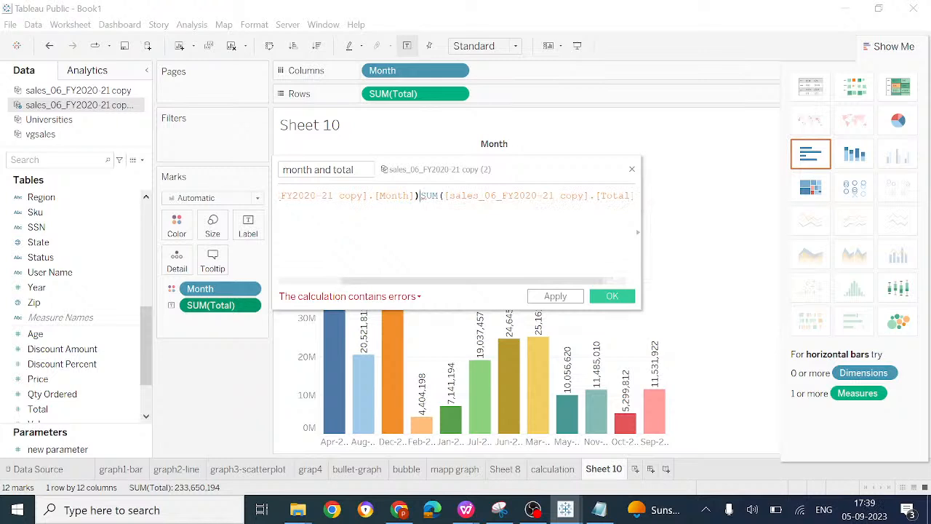
Step: Remove the SUM of Total term, leaving only ATTR([sales_06_FY2020-21 copy].[Month]), and save the calculated field
key("Delete")
key("Delete")
key("Delete")
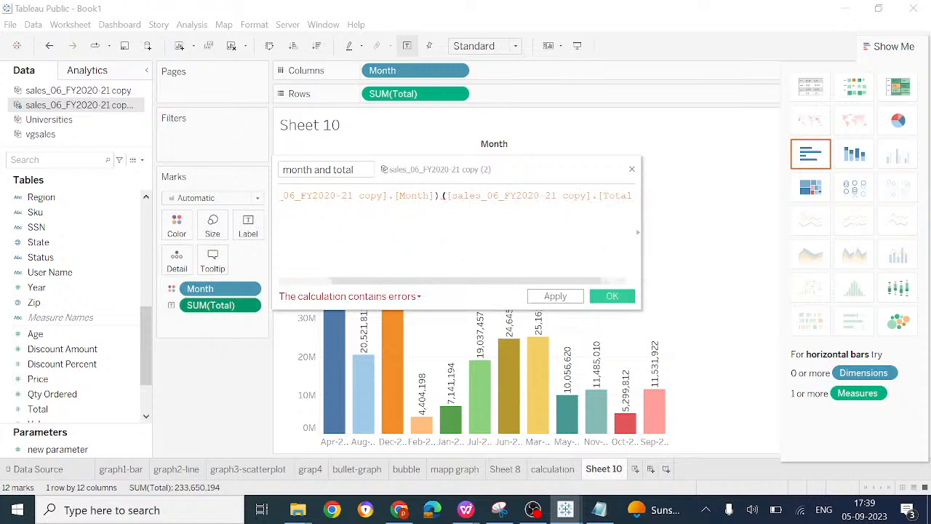
left_click_drag(445, 195, 654, 200)
key("BackSpace")
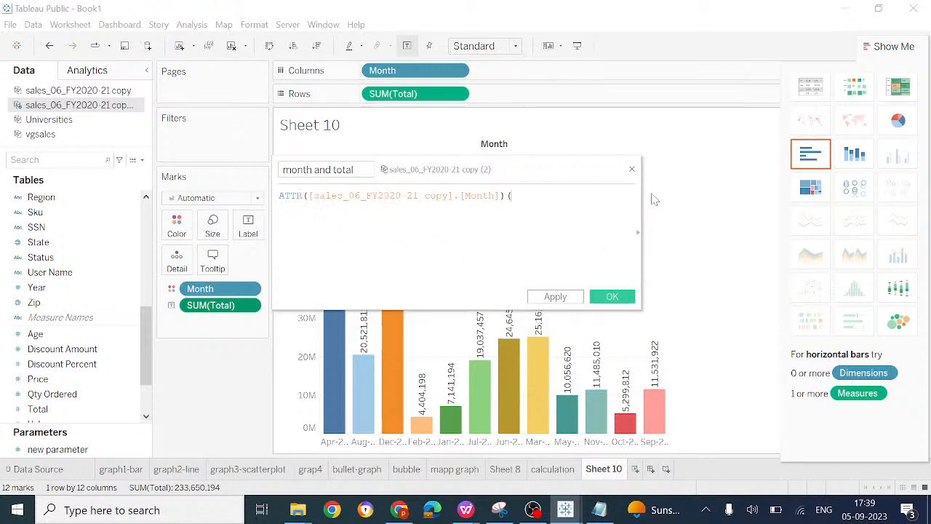
key("BackSpace")
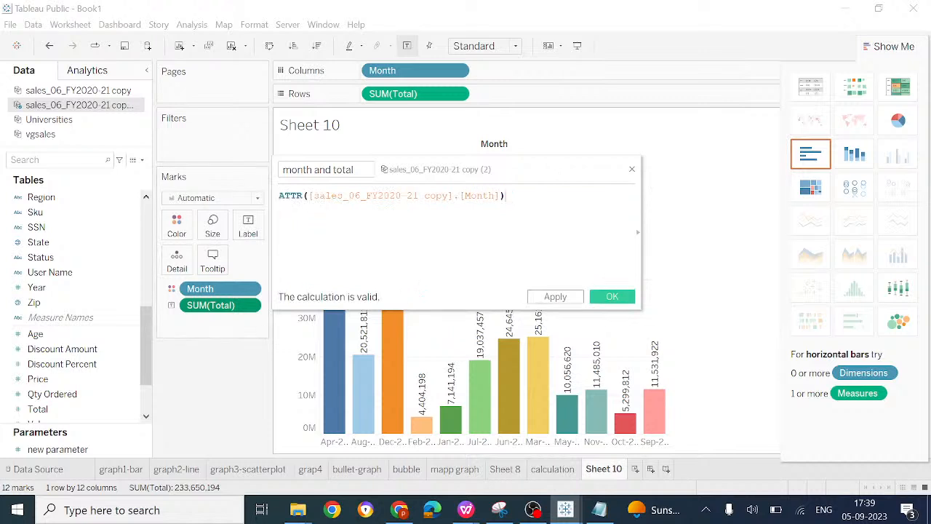
left_click(557, 297)
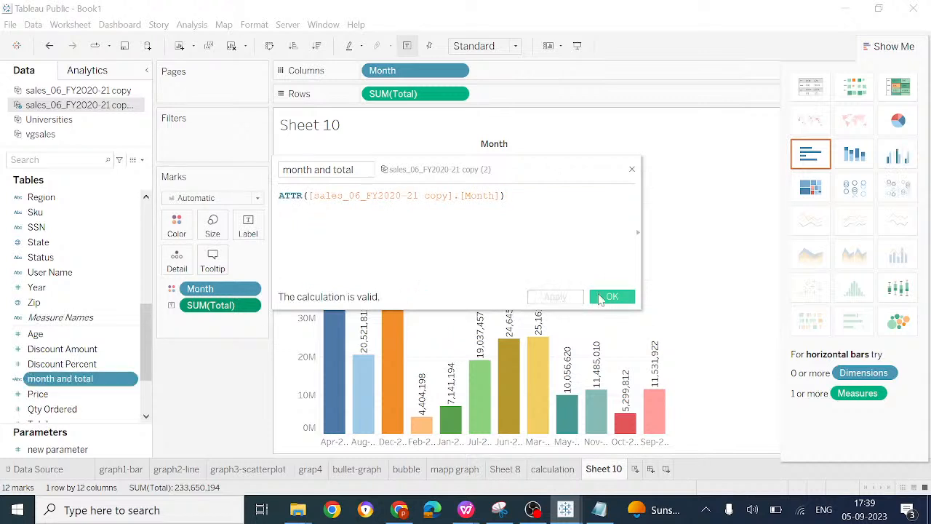
left_click(605, 298)
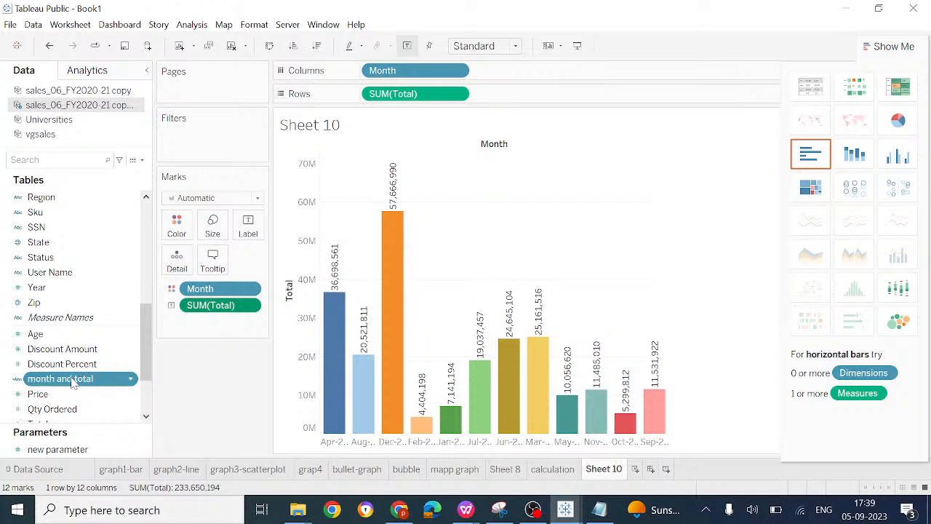
Step: Add the month and total field as a filter on Sheet 10 with all listed values selected
left_click_drag(72, 384, 204, 142)
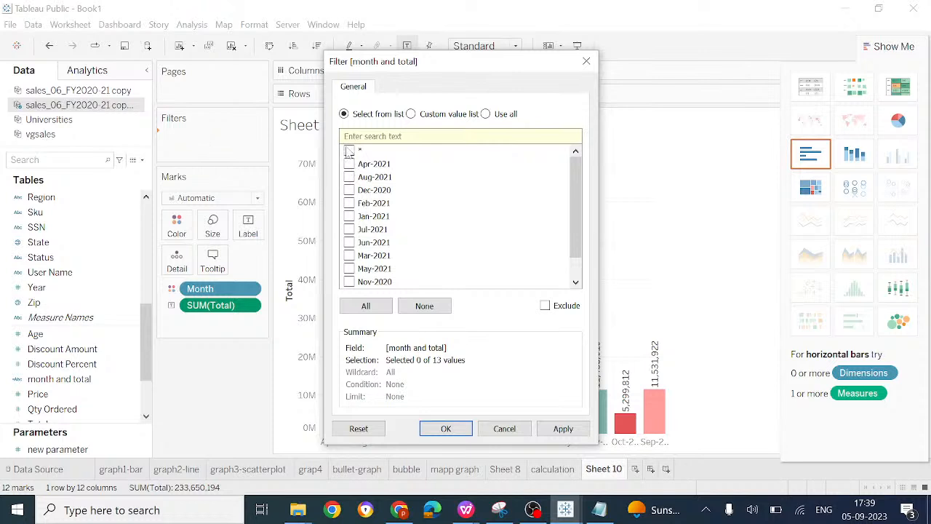
left_click(486, 114)
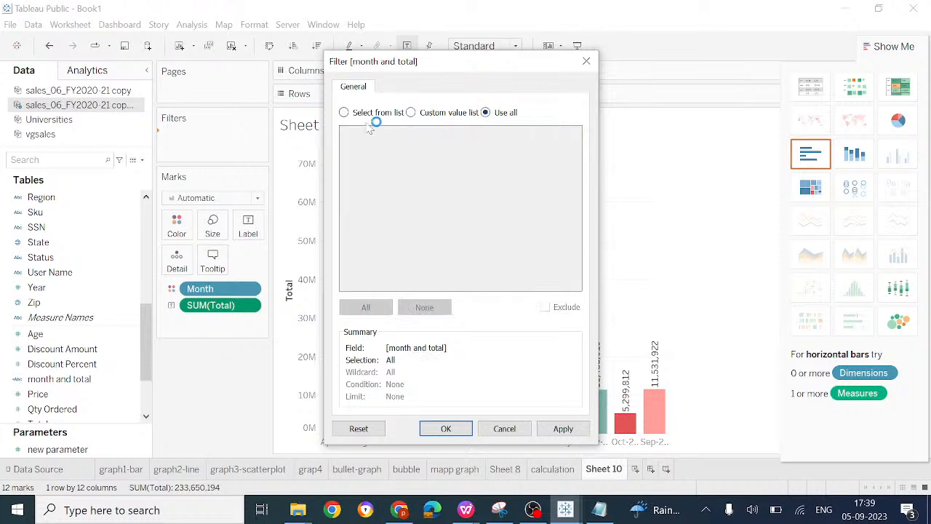
left_click(343, 114)
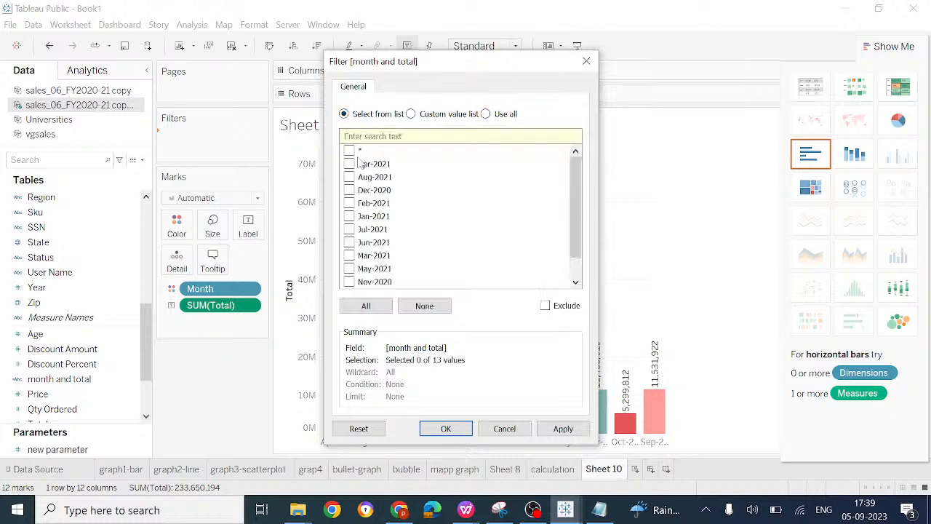
left_click(386, 307)
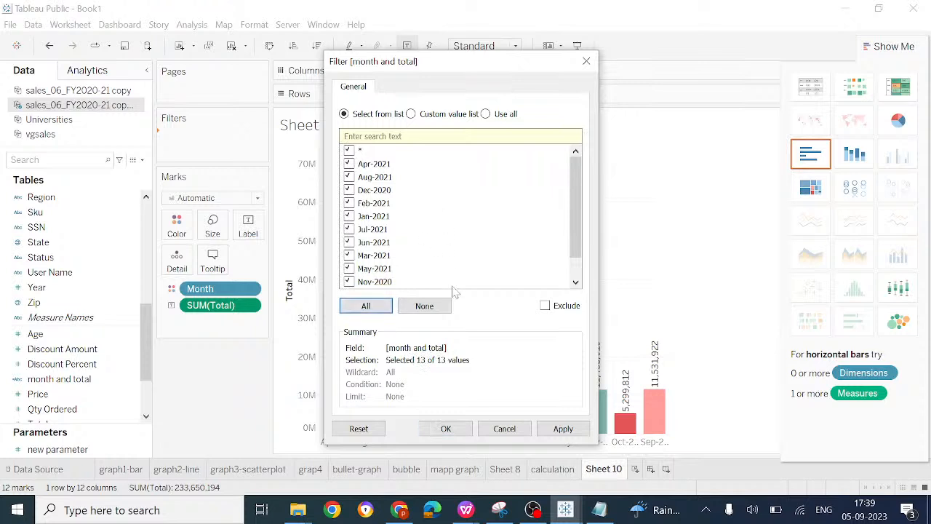
left_click(564, 427)
left_click(446, 428)
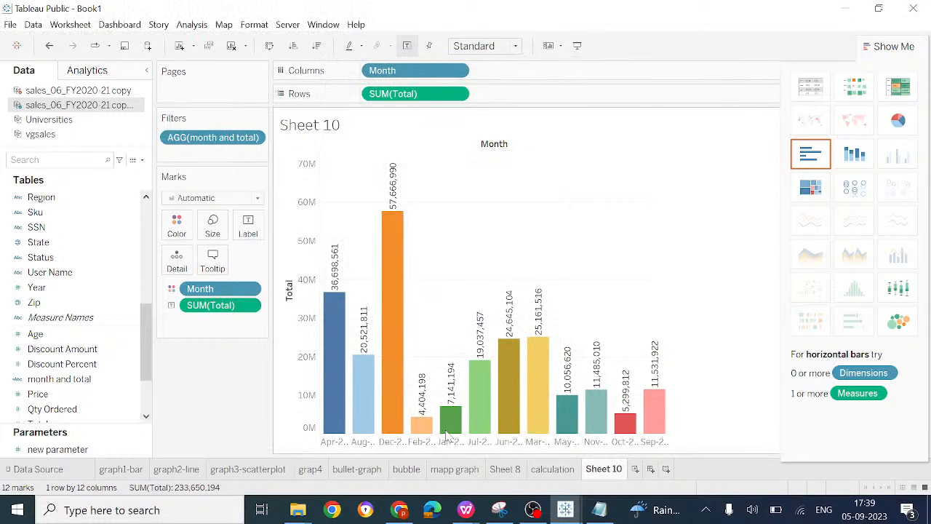
Step: Edit the month and total filter to use an empty custom value list that includes all values when empty
left_click(256, 138)
left_click(256, 155)
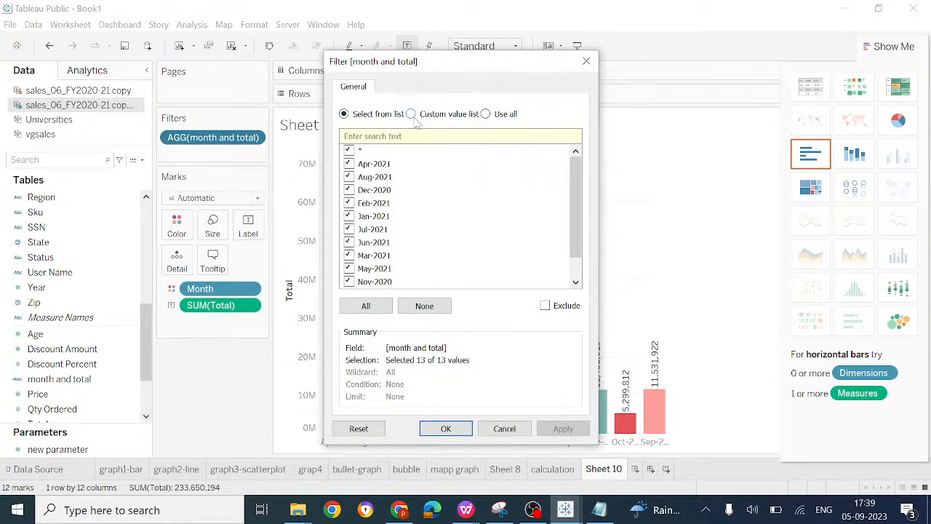
left_click(411, 114)
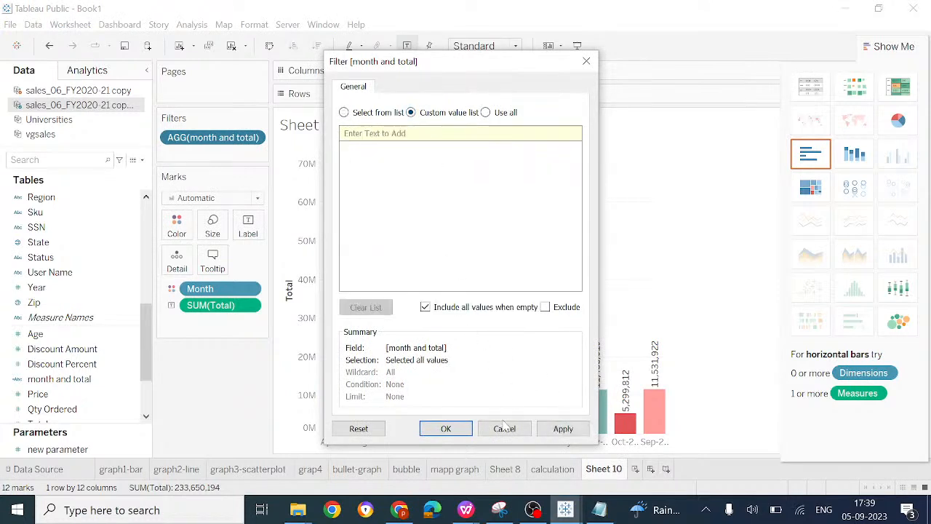
left_click(557, 433)
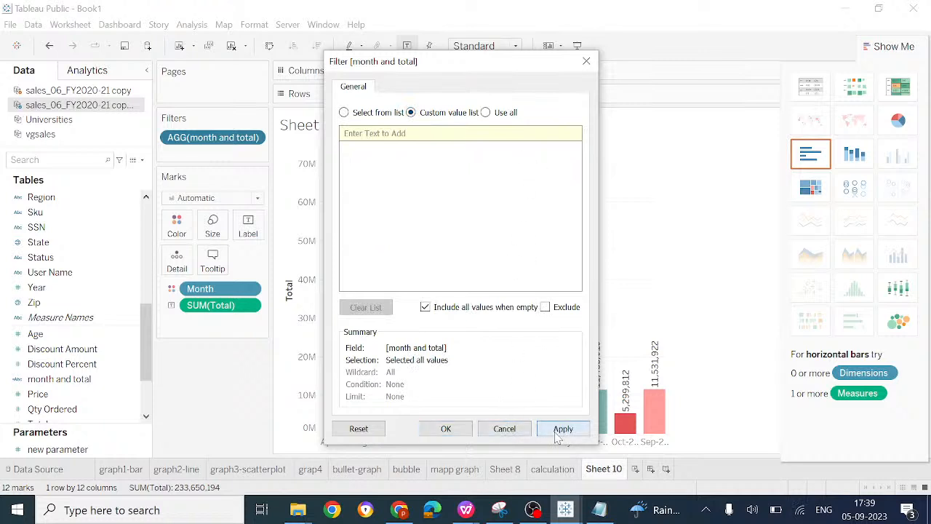
left_click(446, 428)
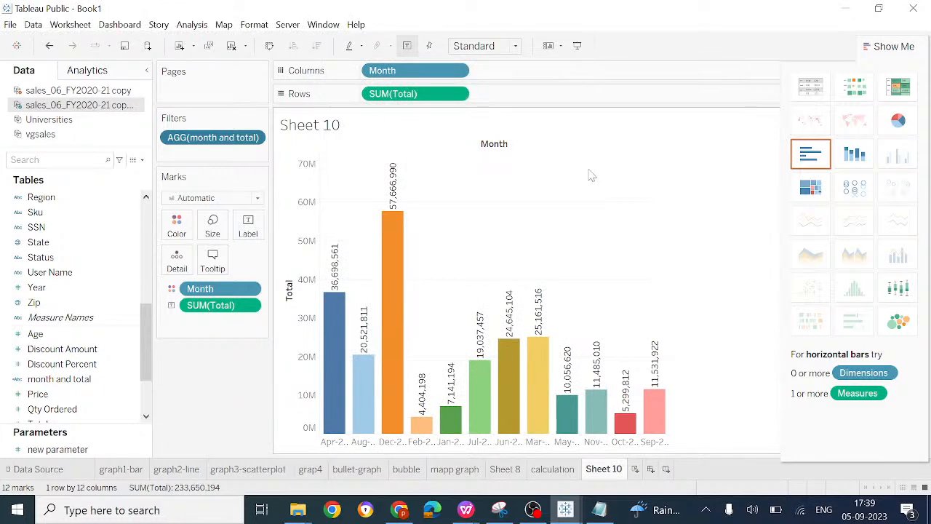
Step: Examine the default property options of the State field and of the month and total calculated field
left_click(113, 353)
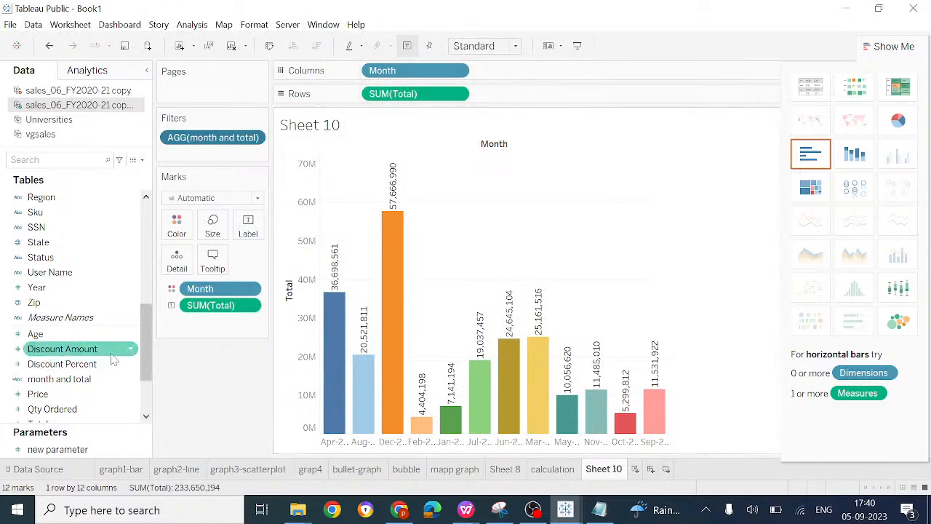
left_click(120, 380)
left_click(125, 393)
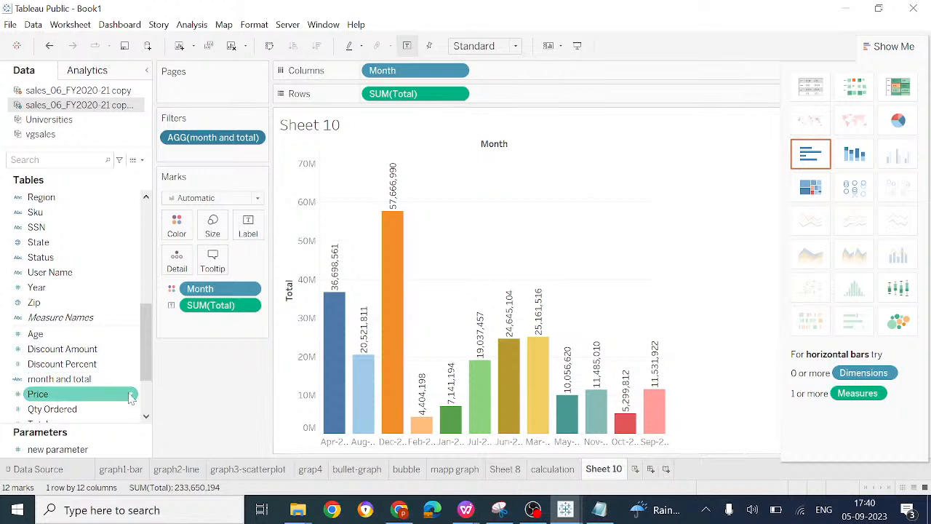
right_click(130, 397)
left_click(104, 304)
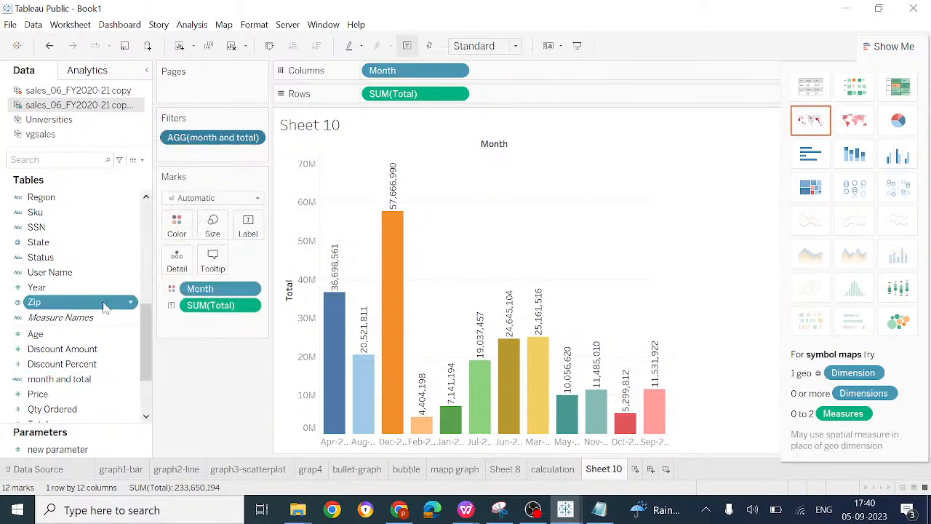
left_click(85, 227)
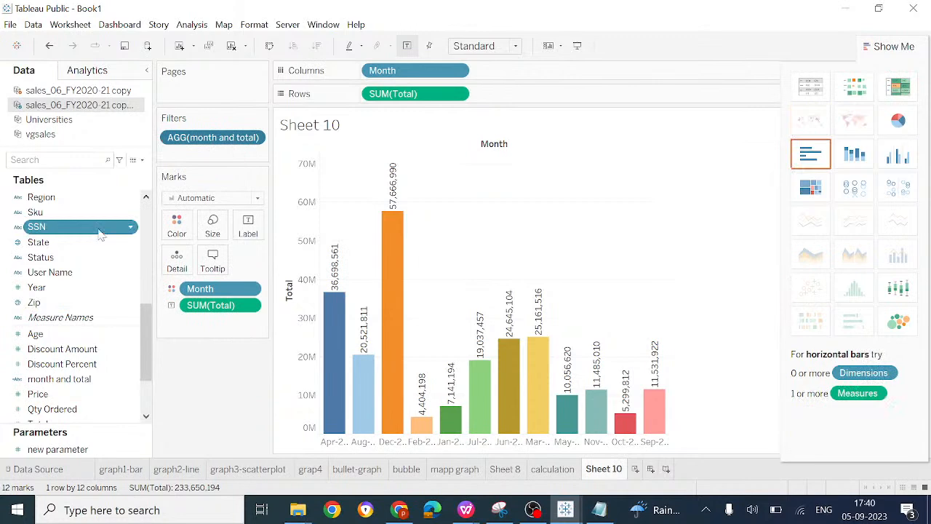
left_click(129, 243)
right_click(129, 243)
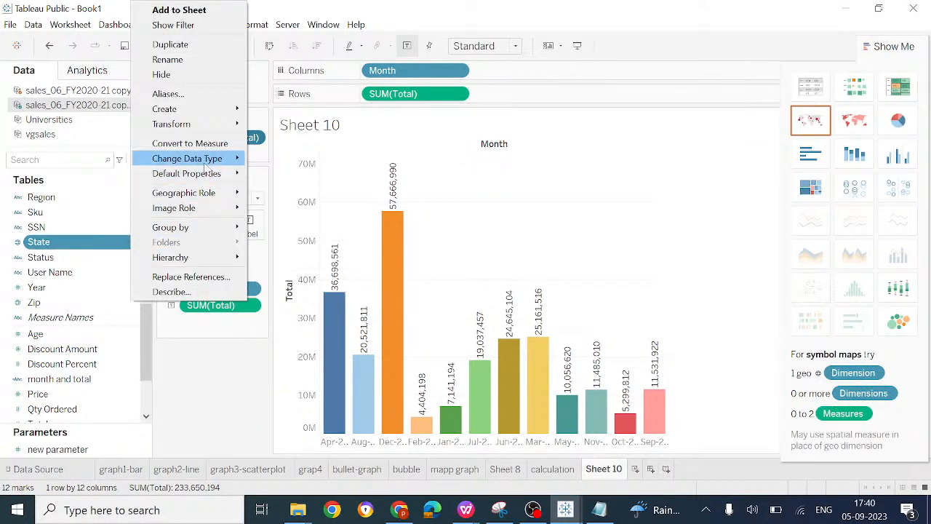
mouse_move(216, 174)
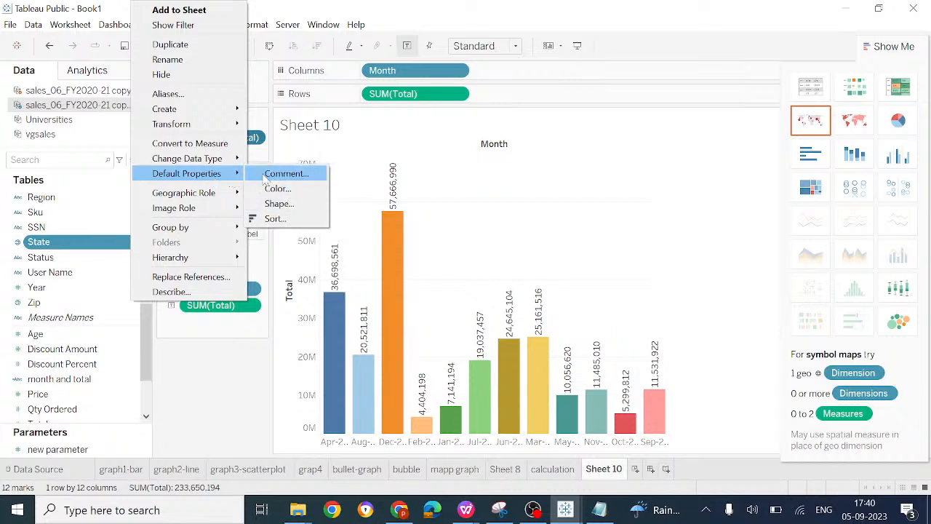
left_click(180, 373)
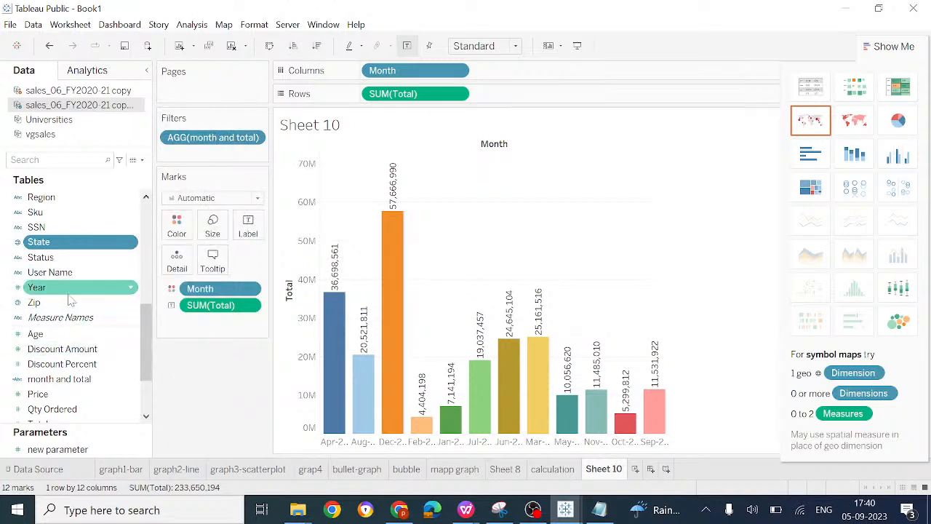
left_click(70, 384)
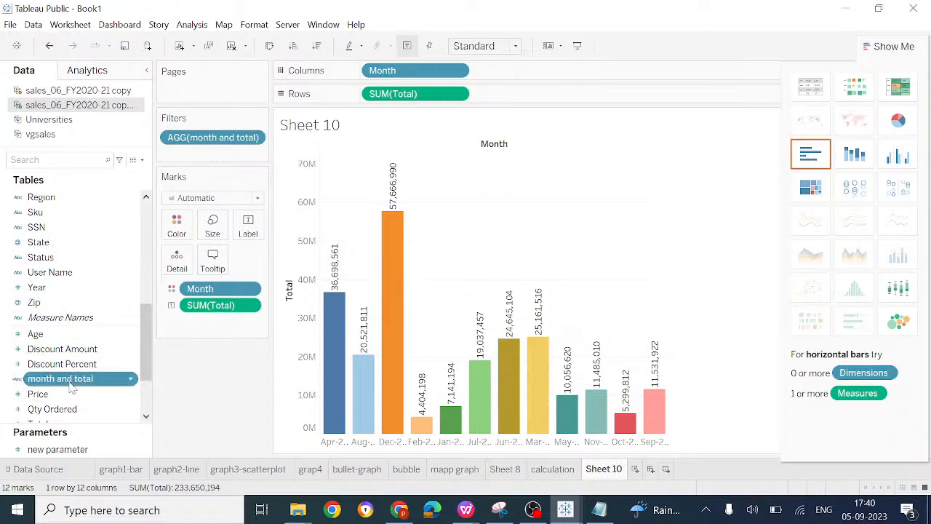
left_click(129, 381)
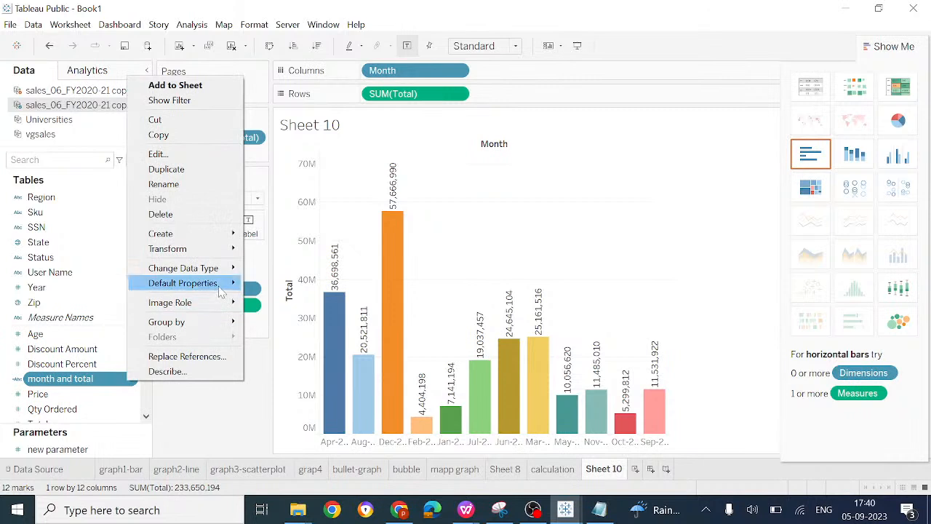
mouse_move(225, 283)
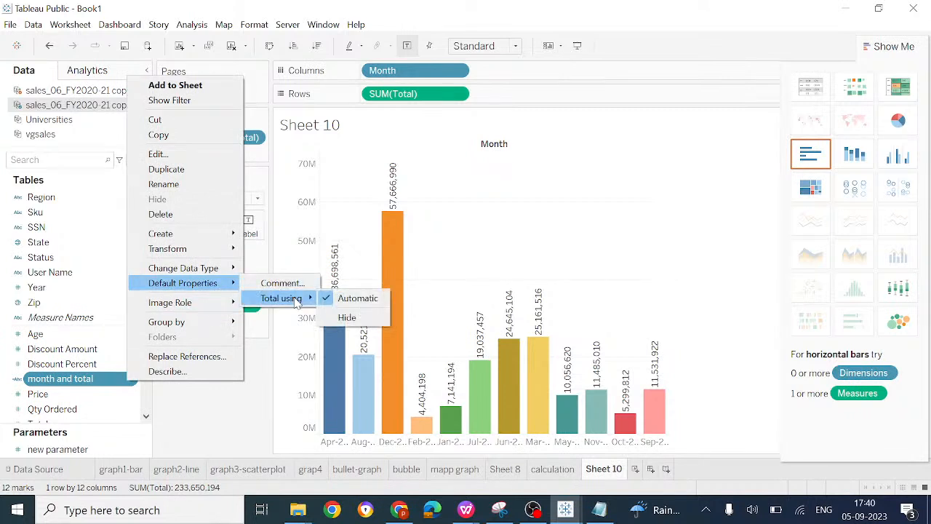
left_click(230, 437)
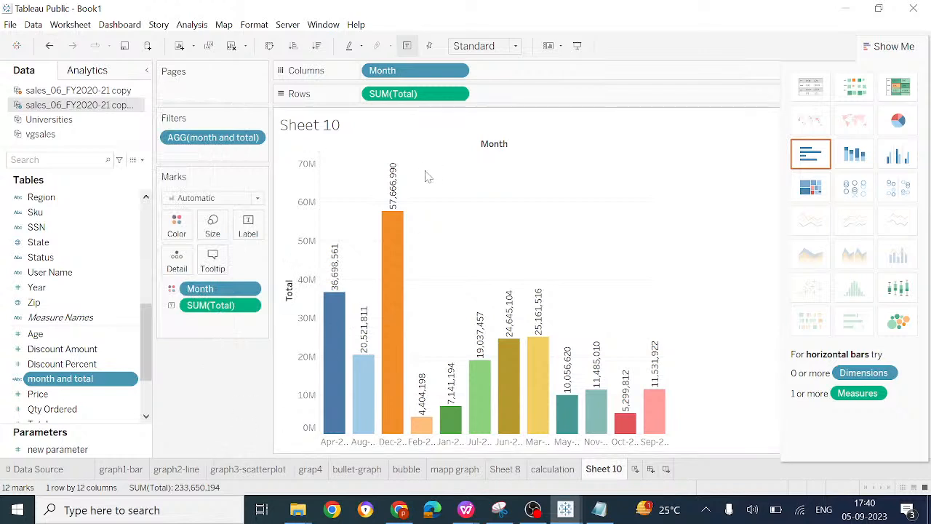
Step: Examine the measure aggregation options for SUM(Total) on Rows and the default aggregation options of the Age field
left_click(457, 94)
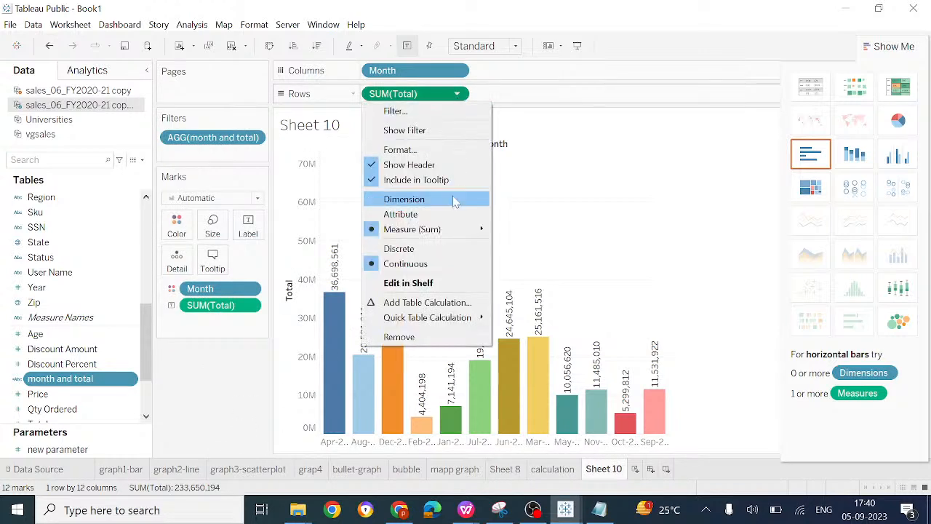
mouse_move(457, 230)
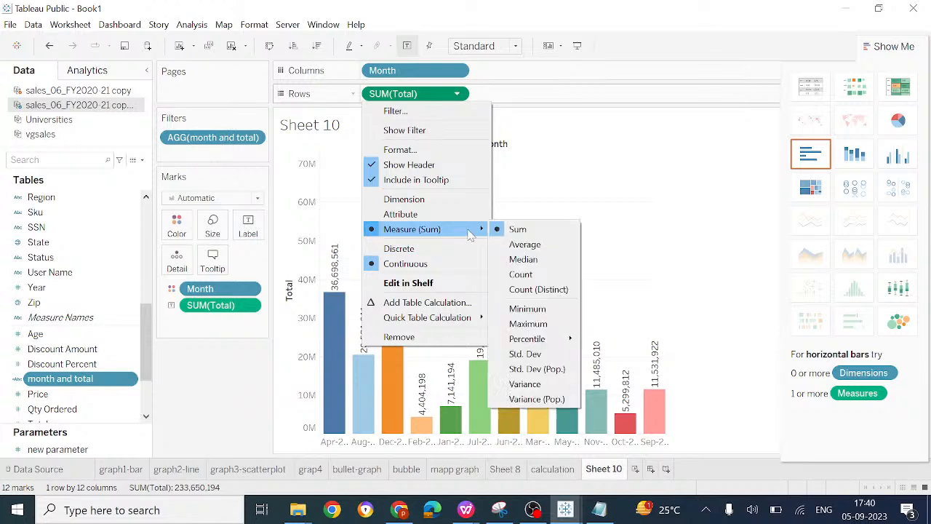
left_click(125, 335)
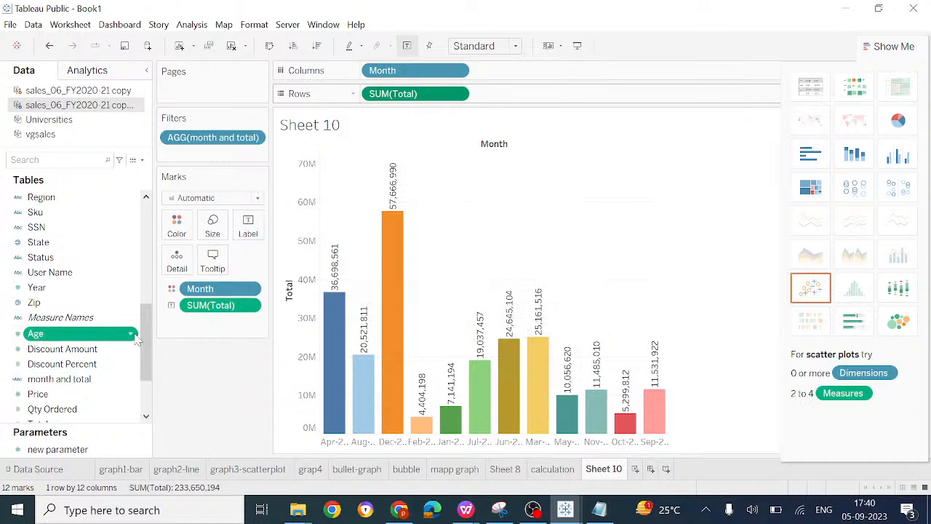
left_click(132, 335)
mouse_move(235, 245)
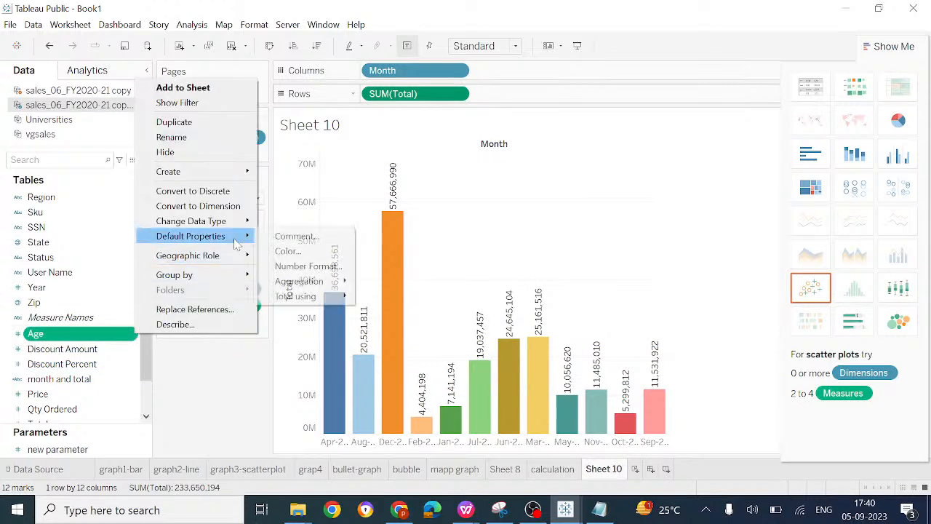
mouse_move(299, 286)
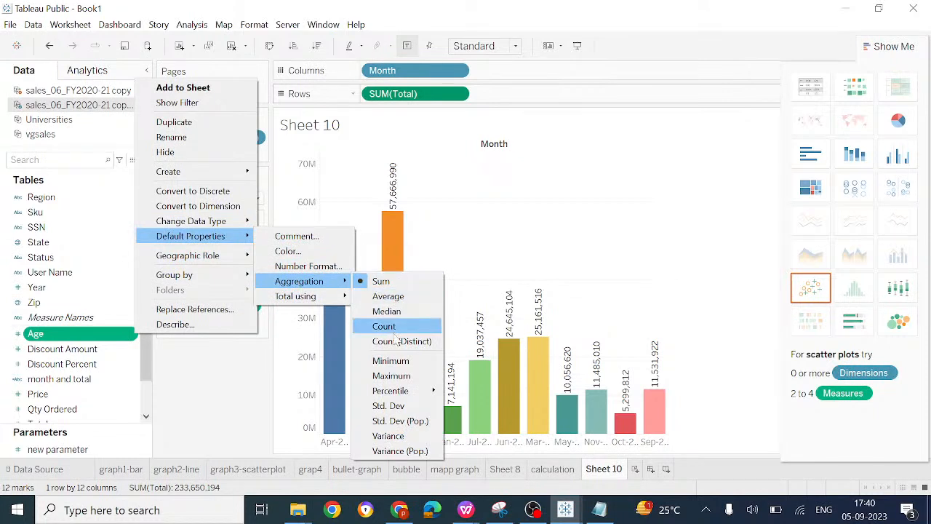
left_click(379, 448)
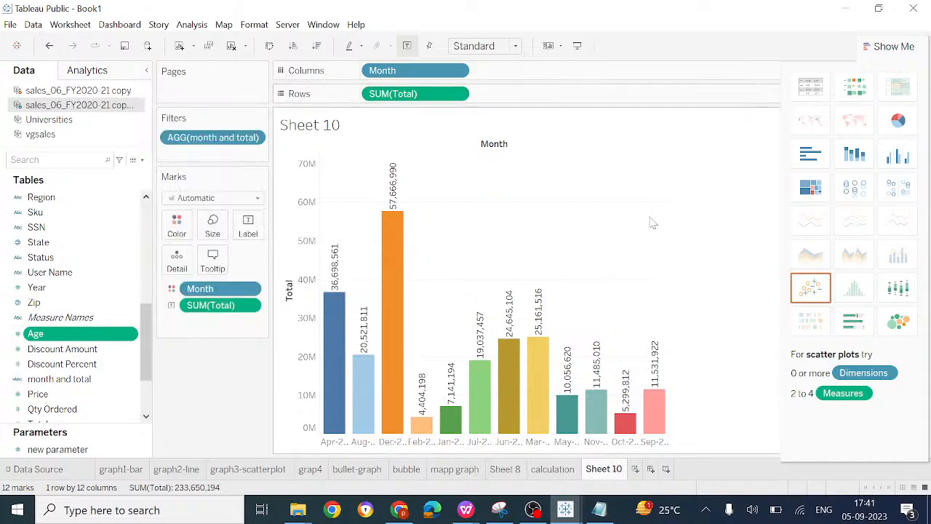
Step: Switch to the TALEAU AGENDA - MGIT-1 document, check the 5:00 to 6:00pm session topics, and return to the Book1 workbook in Tableau Public
mouse_move(465, 509)
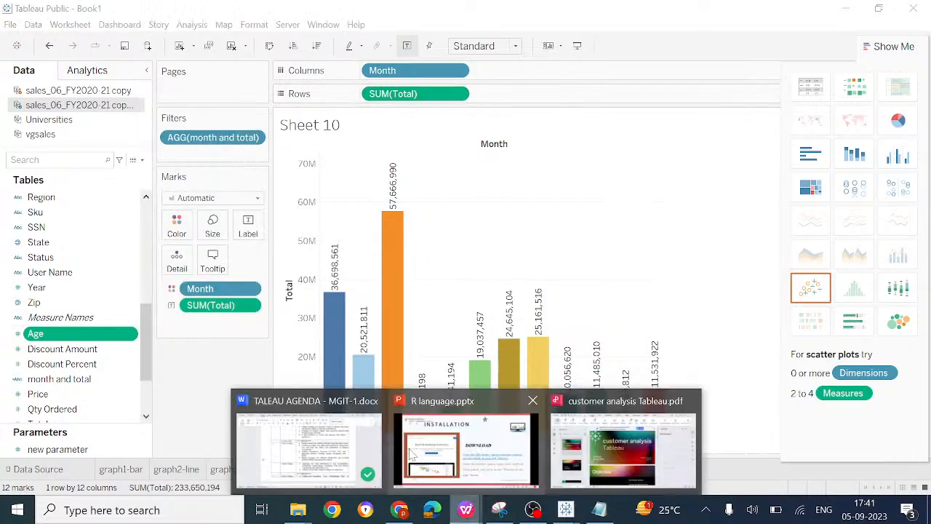
left_click(323, 448)
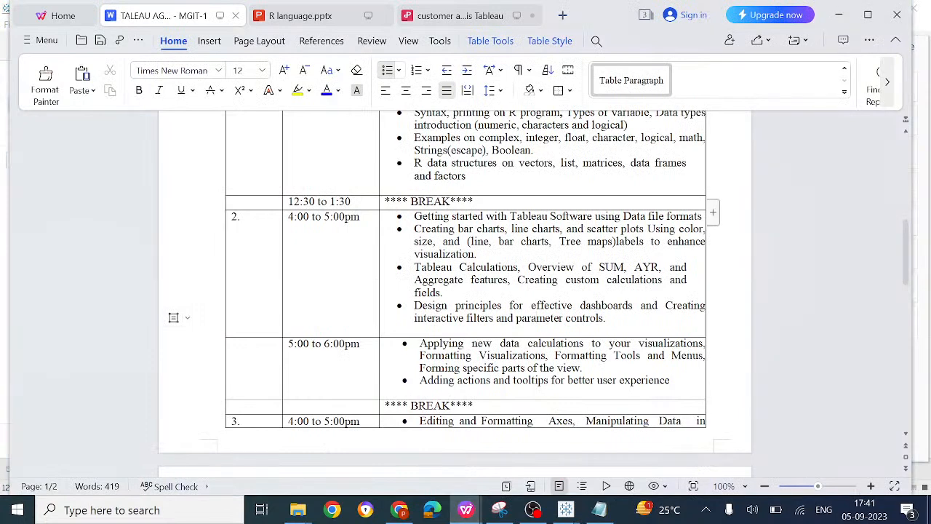
left_click_drag(500, 343, 568, 356)
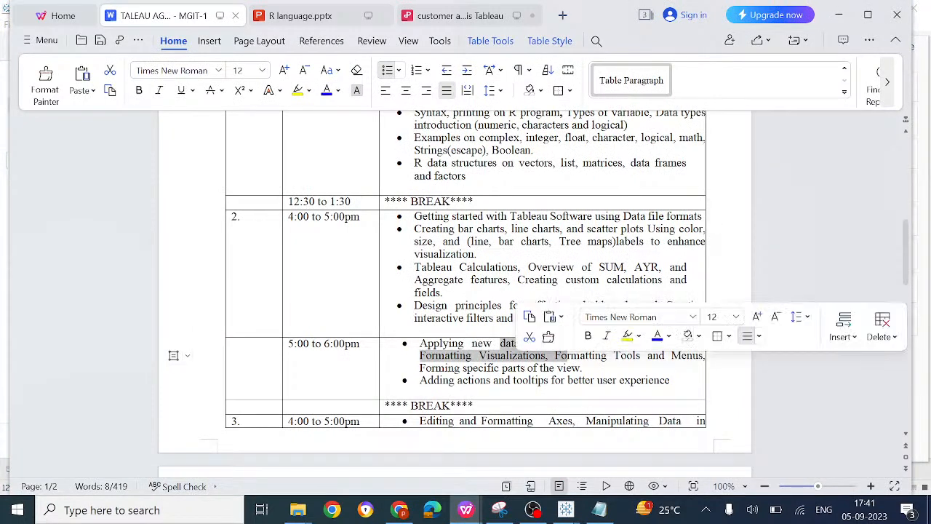
left_click(513, 380)
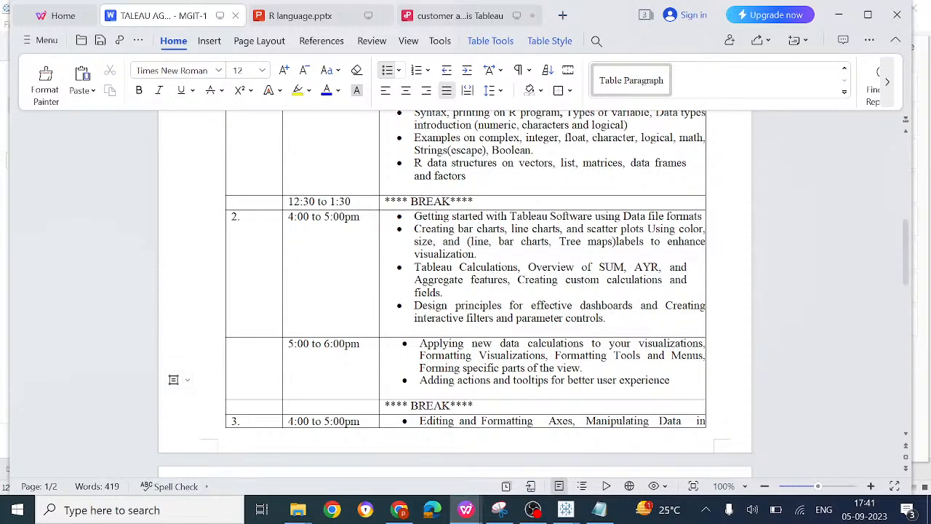
mouse_move(565, 510)
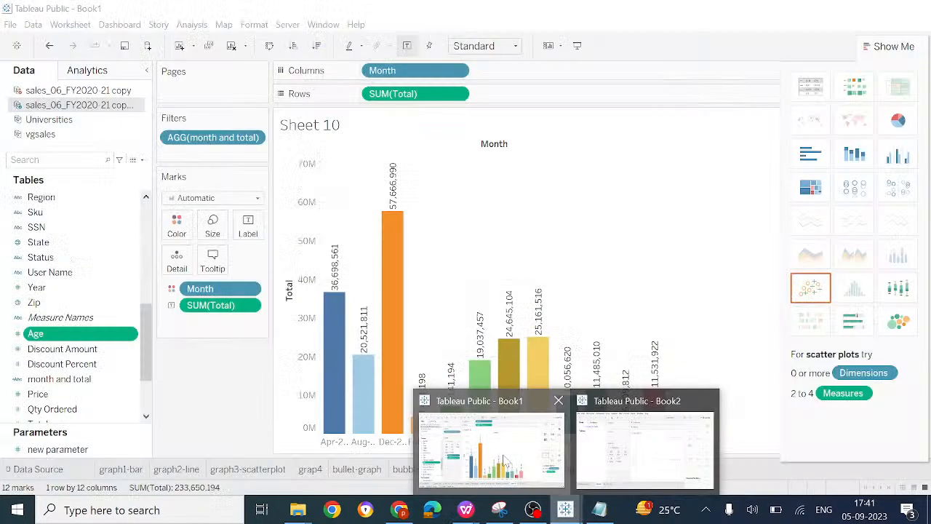
left_click(504, 459)
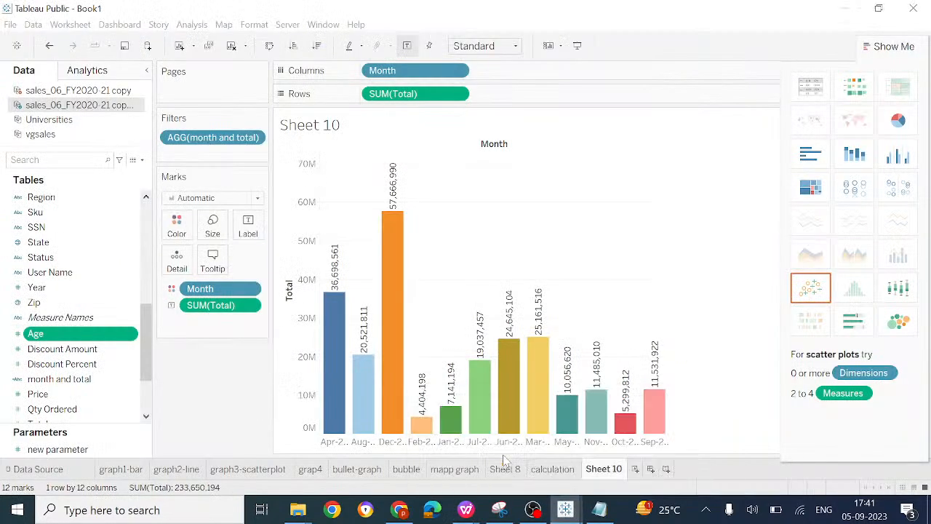
Step: Add the Month field after SUM(Total) in the chart's tooltip and check the tooltips of the June and December bars
left_click(213, 258)
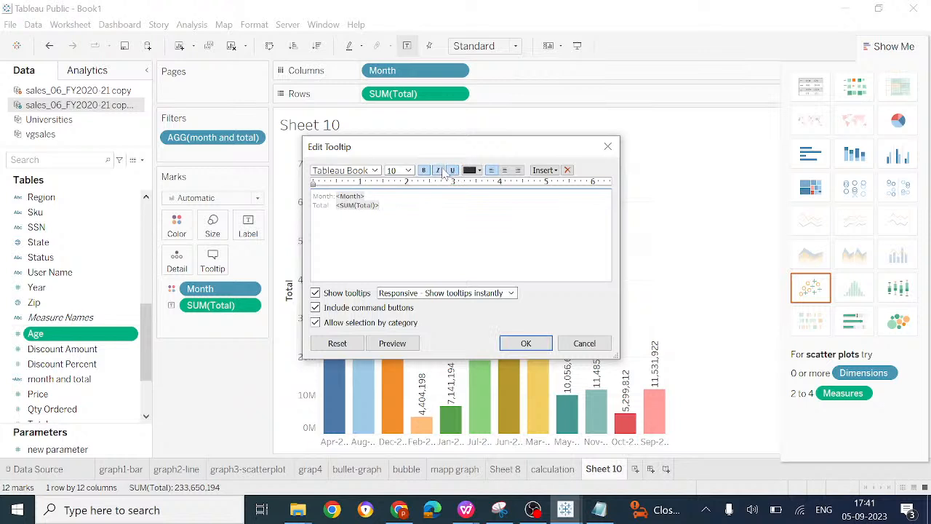
left_click(556, 172)
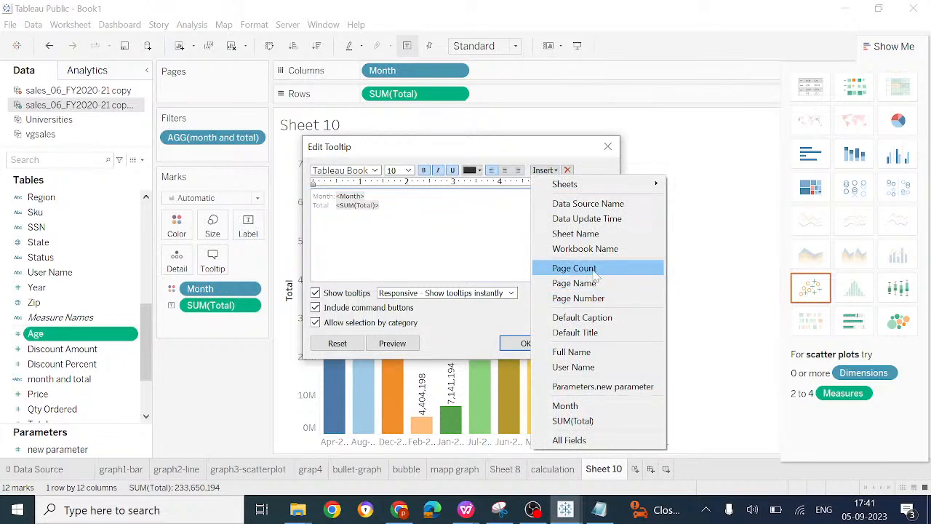
left_click(573, 408)
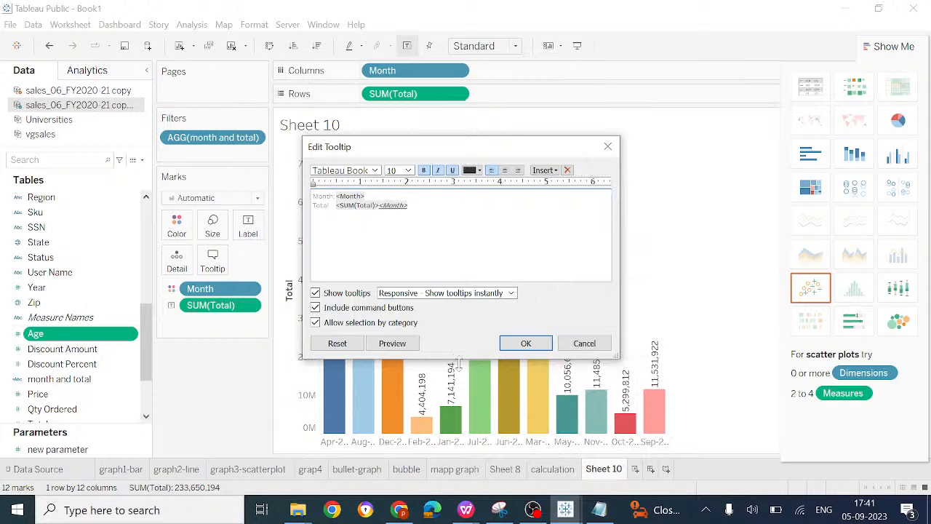
left_click(526, 344)
mouse_move(510, 350)
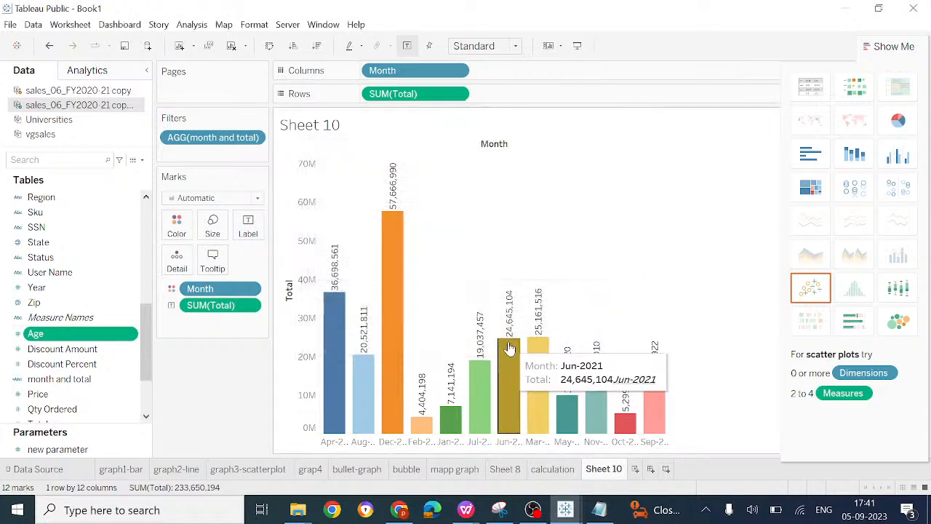
mouse_move(400, 220)
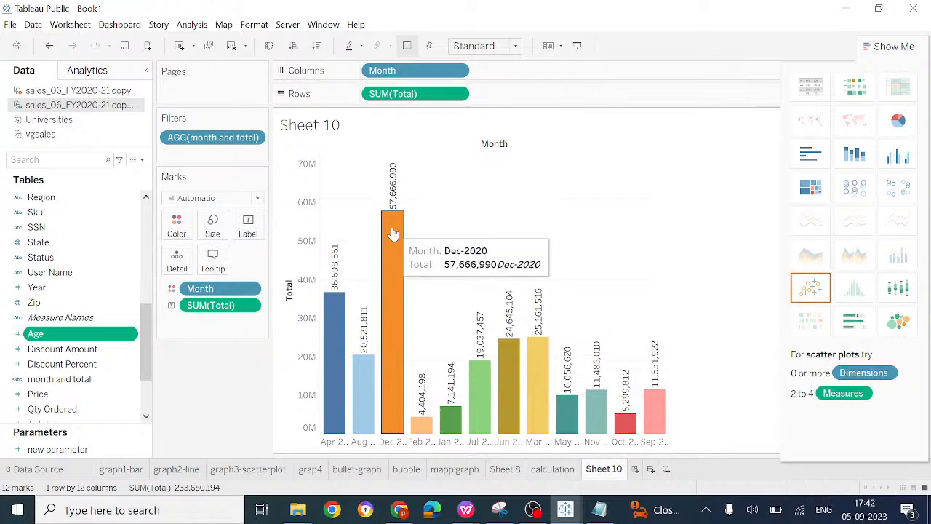
Step: Switch to the Notepad topic list and append "tool tip" after the last topic
left_click(599, 509)
type("tool tip")
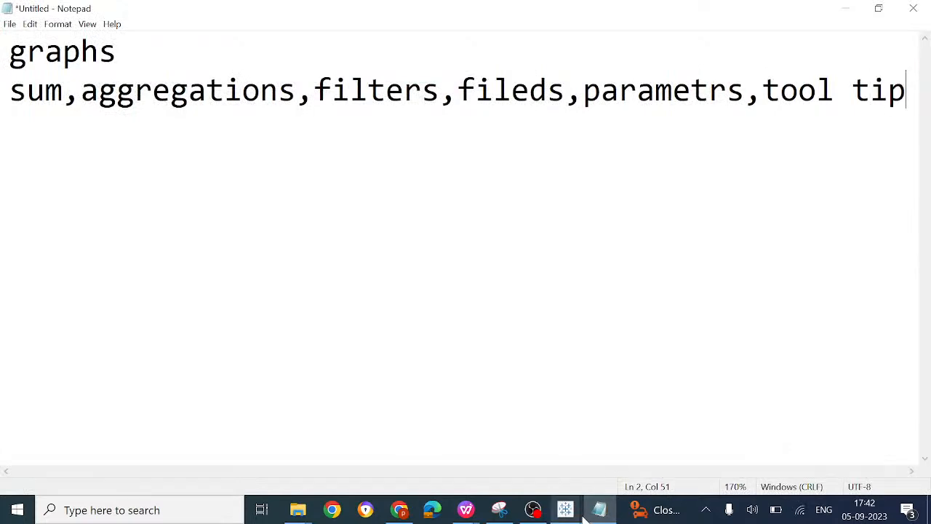
Step: Switch to the TALEAU AGENDA - MGIT-1 document and check the 5:00 to 6:00pm topics and the dashboards topic of the 4:00 to 5:00pm session
mouse_move(465, 509)
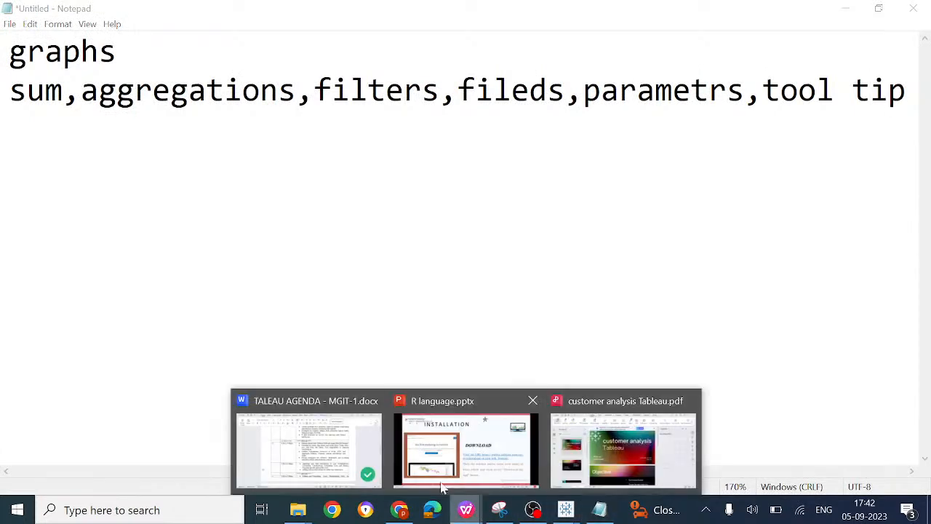
left_click(277, 444)
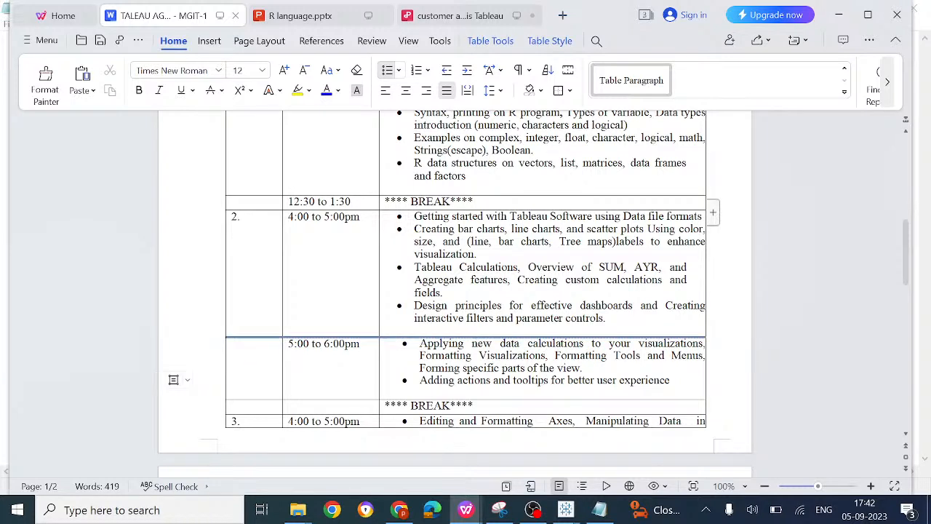
left_click_drag(471, 343, 569, 356)
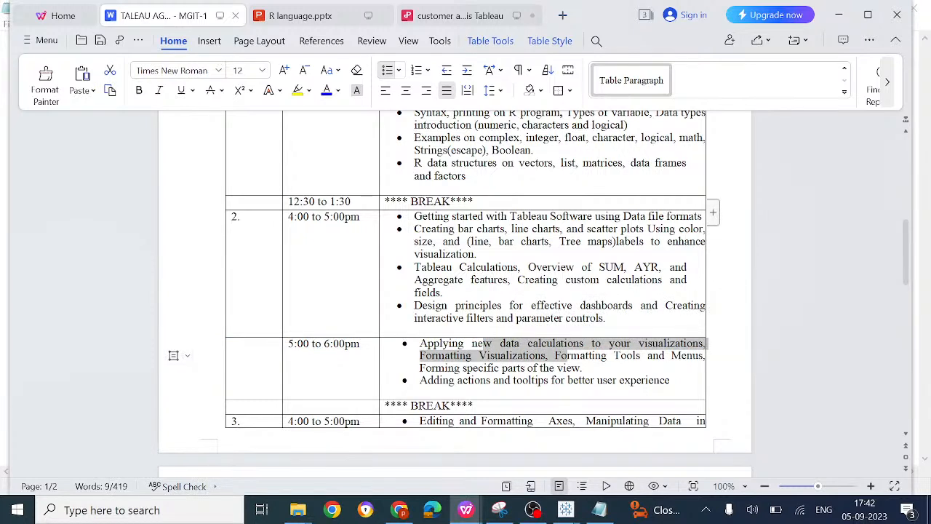
left_click_drag(573, 305, 633, 306)
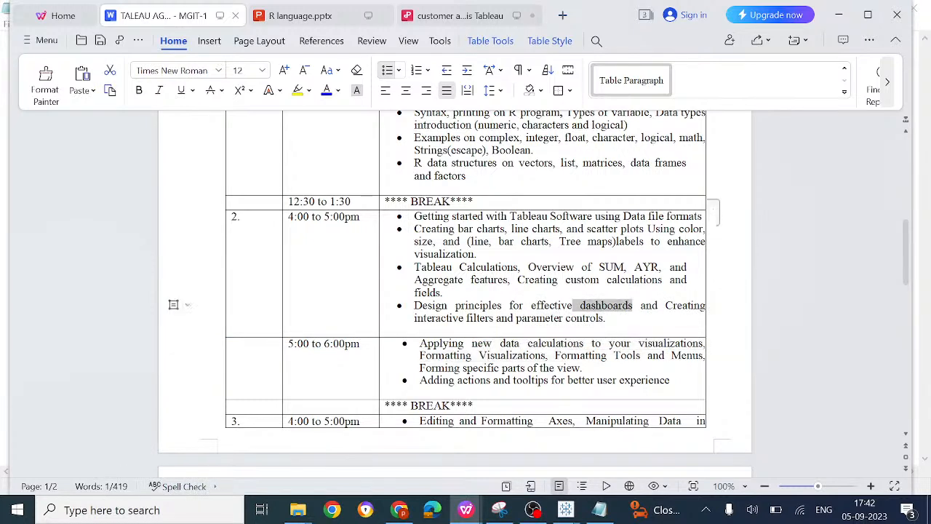
left_click(633, 305)
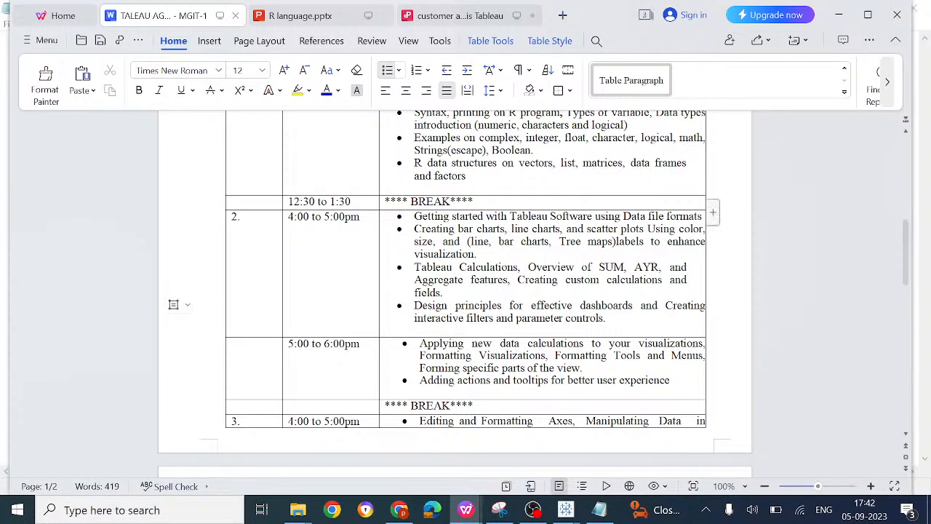
Step: Return to the Book1 workbook in Tableau Public, create a new dashboard and preview its available sheets
mouse_move(565, 509)
left_click(522, 456)
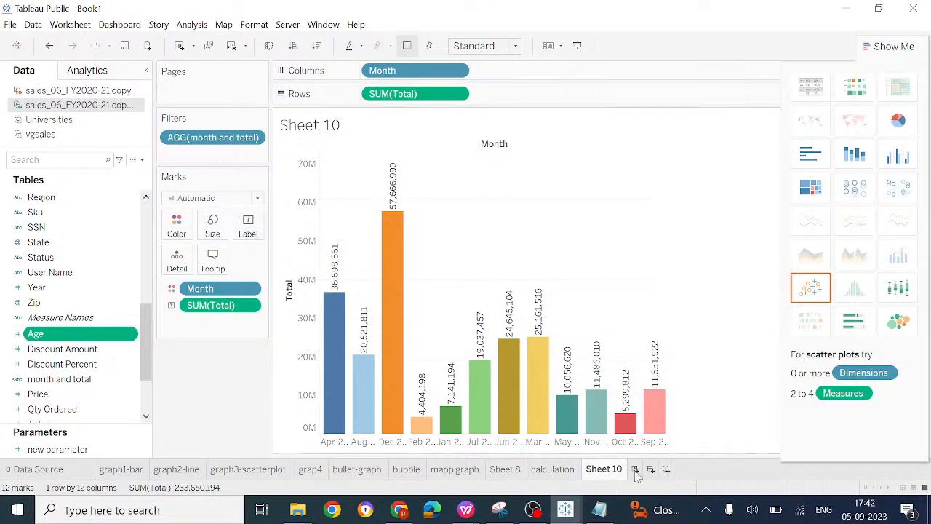
left_click(120, 25)
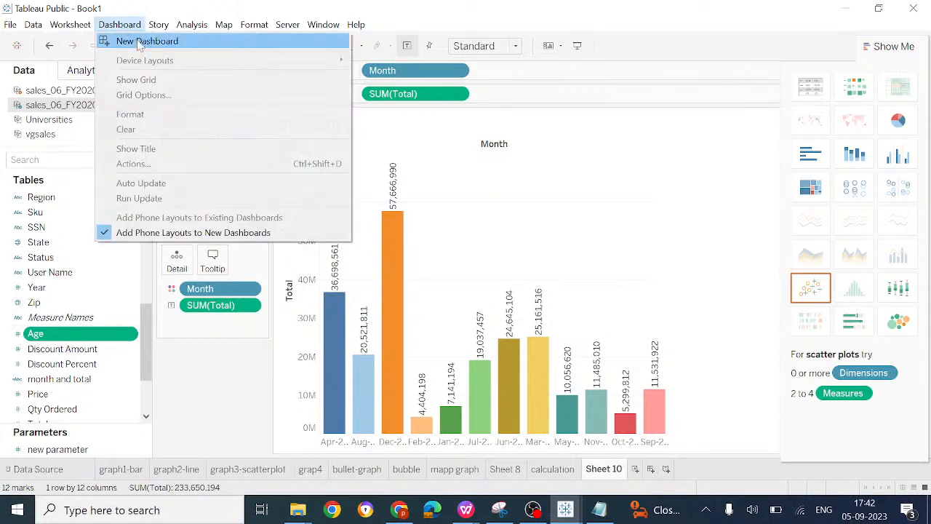
left_click(140, 42)
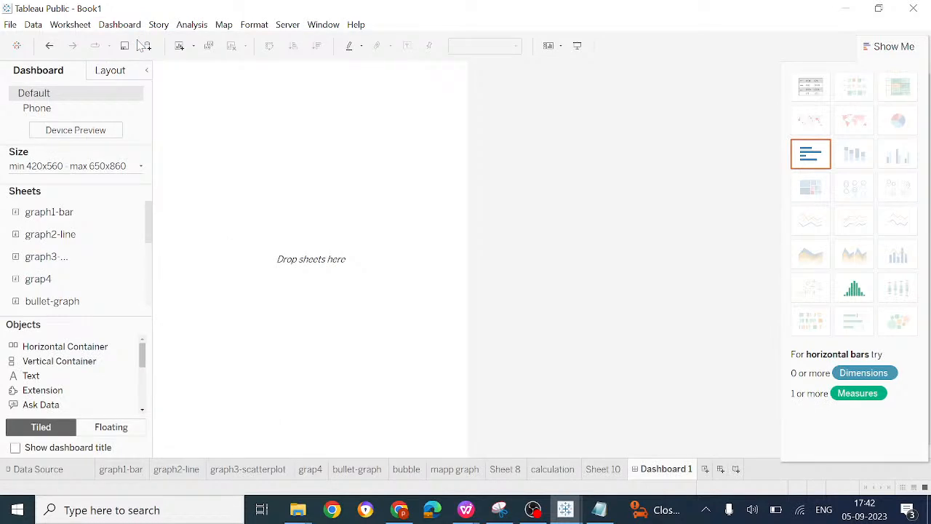
mouse_move(39, 266)
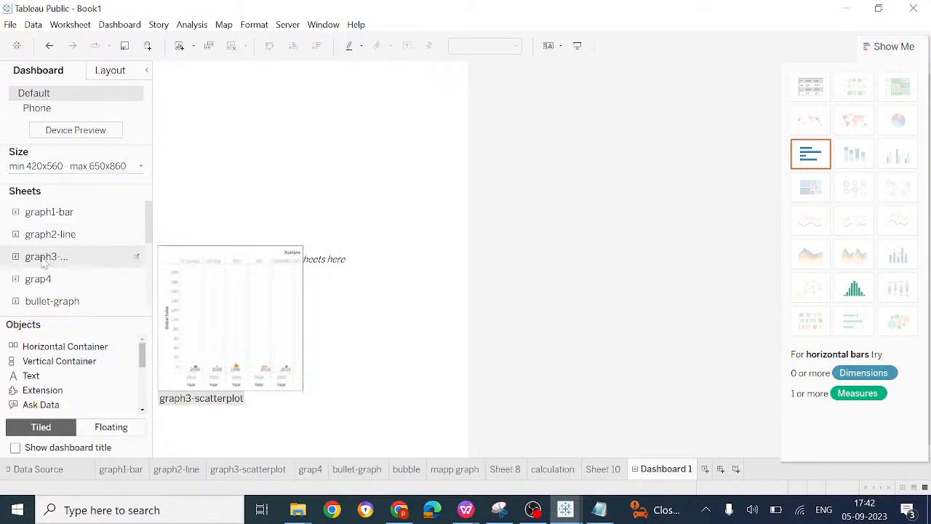
mouse_move(56, 310)
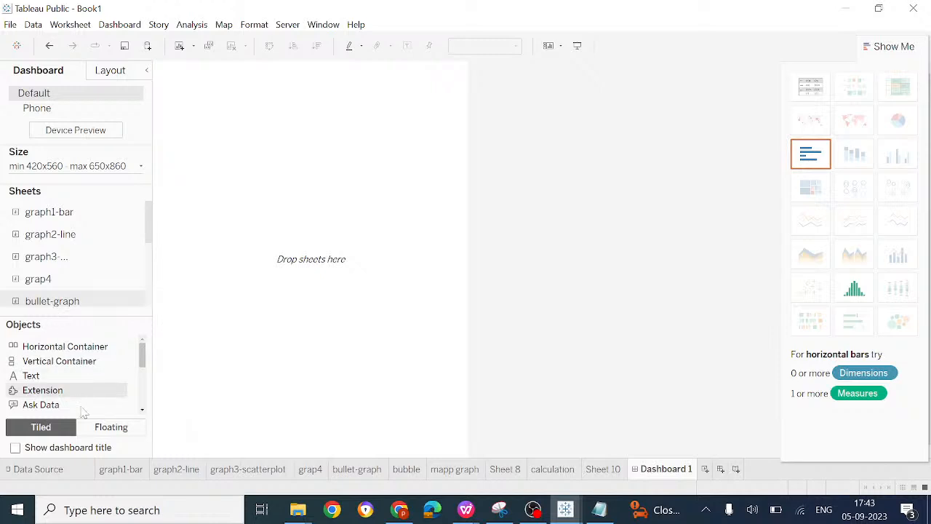
Step: Review the Sheet 10 chart and set the new dashboard's object layout to Floating
left_click(109, 429)
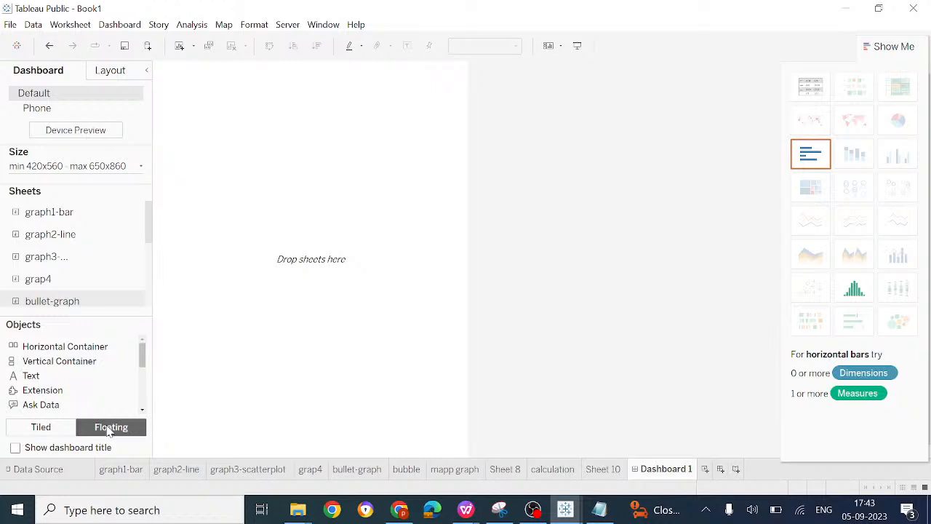
left_click(57, 435)
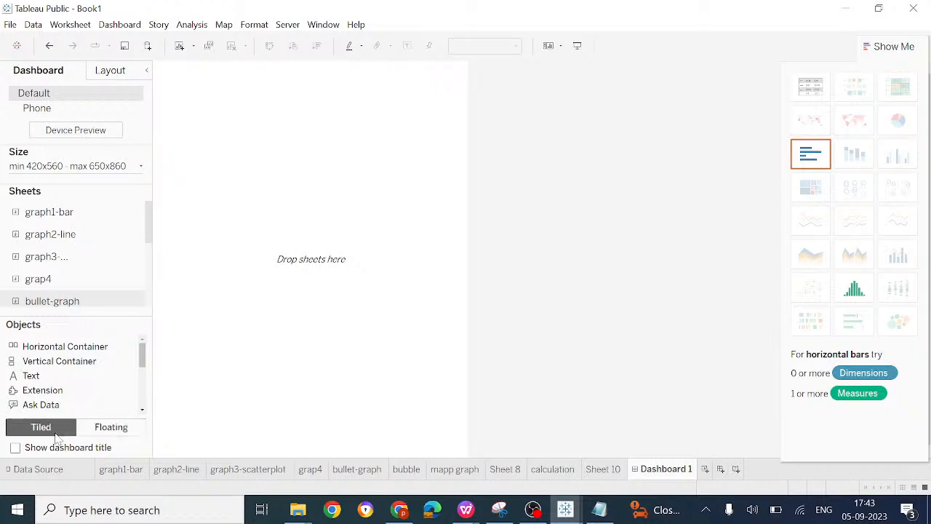
left_click(557, 471)
left_click(598, 471)
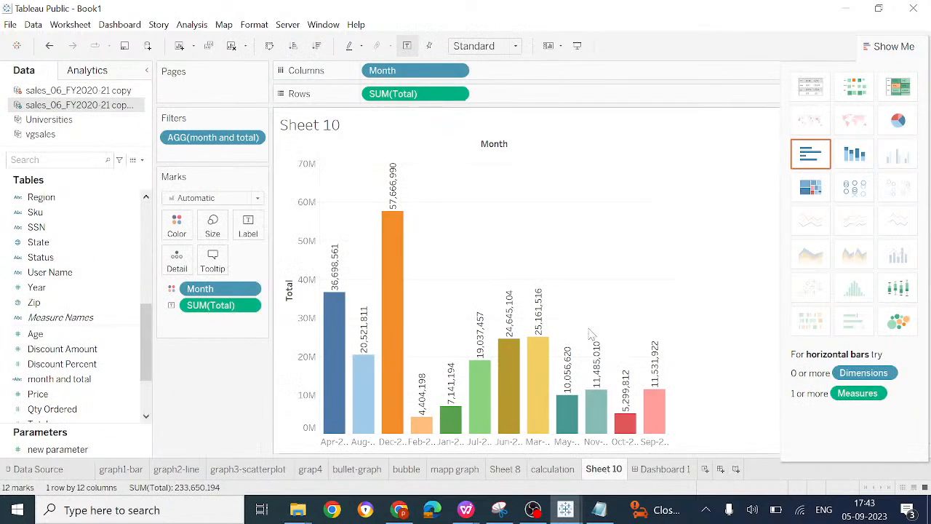
mouse_move(390, 225)
left_click(663, 472)
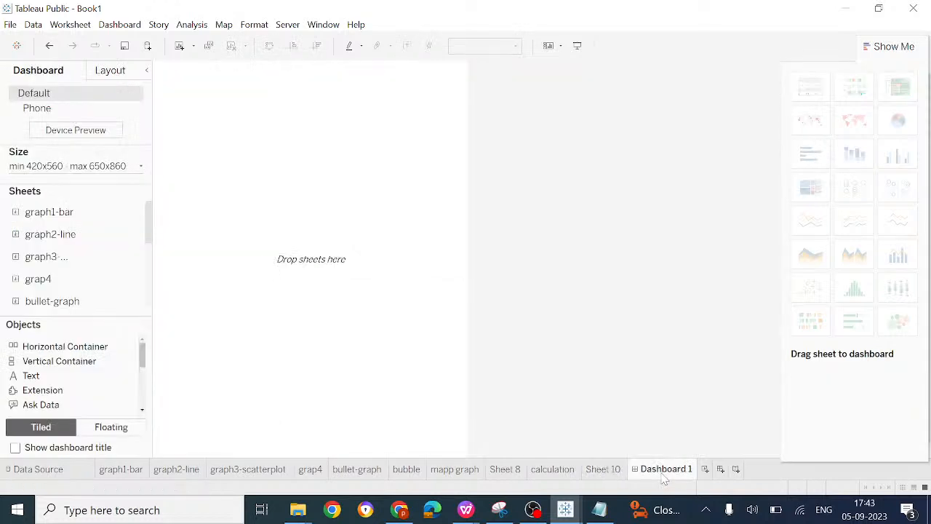
left_click(115, 428)
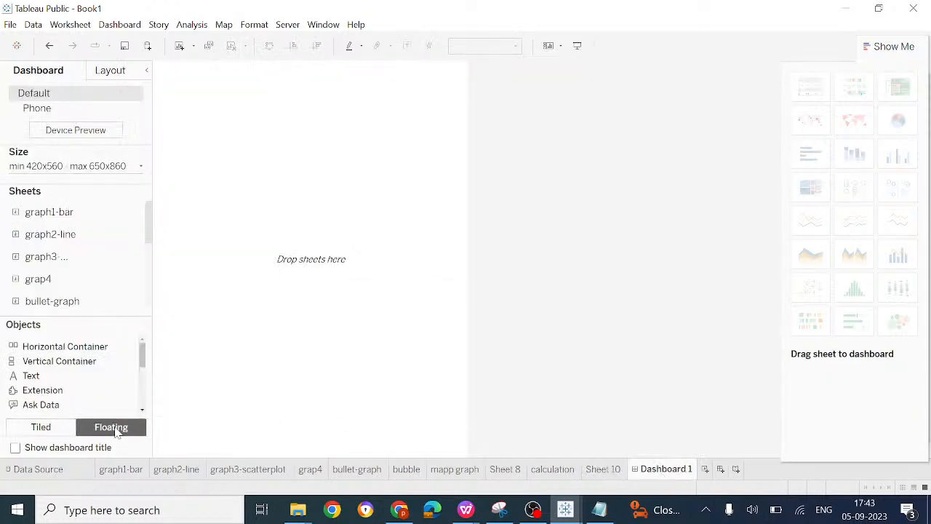
Step: Place the graph1-bar sheet near the dashboard's upper-left corner and remove it again
mouse_move(48, 217)
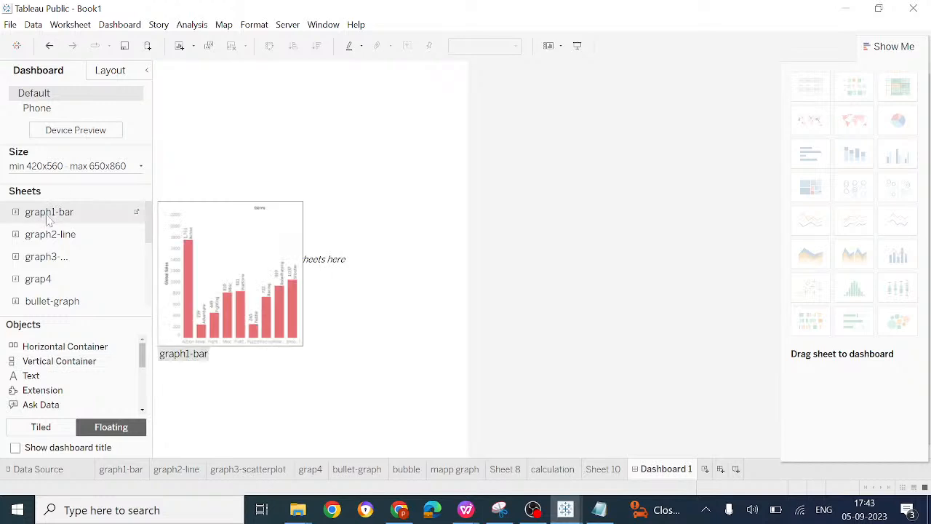
left_click_drag(46, 218, 186, 82)
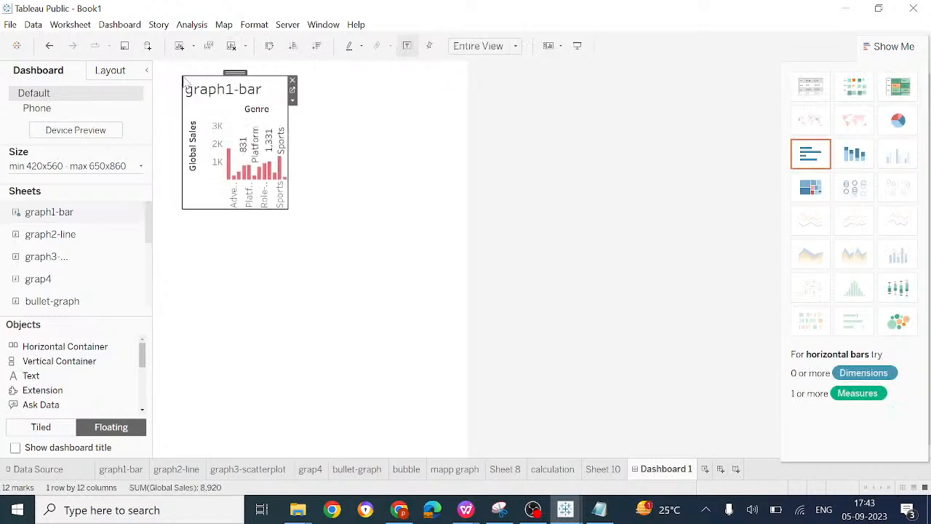
left_click(291, 82)
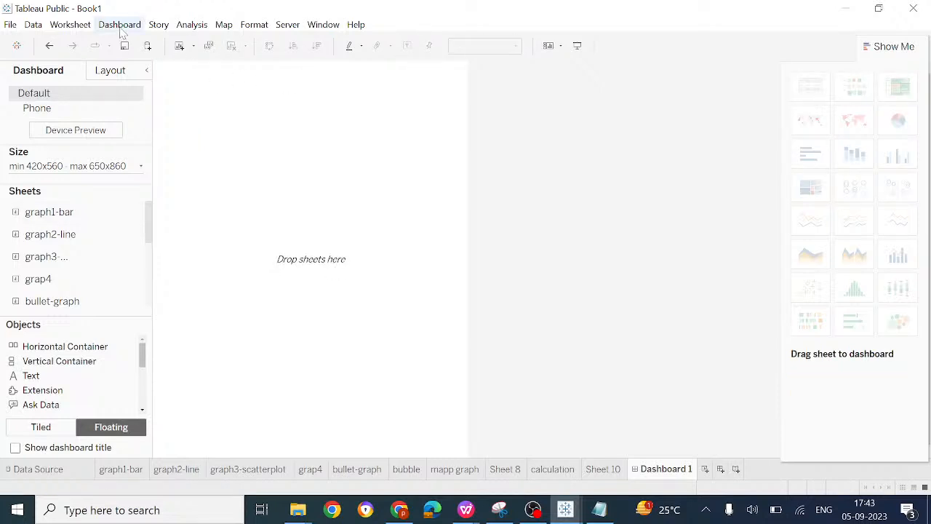
left_click(121, 29)
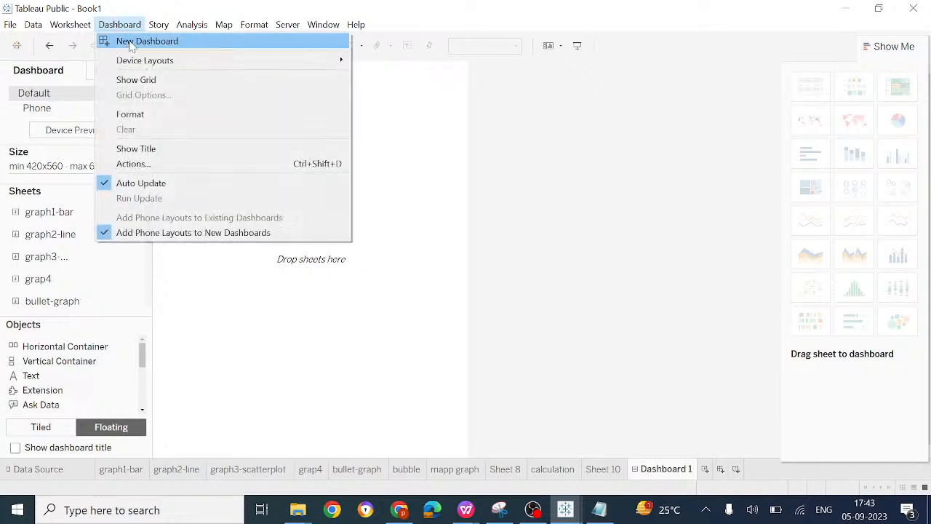
left_click(256, 358)
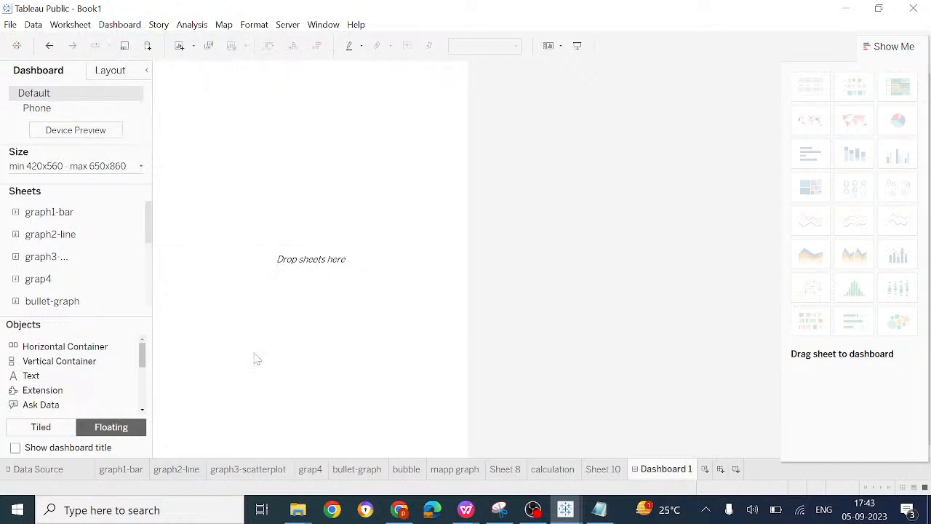
Step: Rename the Dashboard 1 sheet as dashboard-newdata
right_click(667, 473)
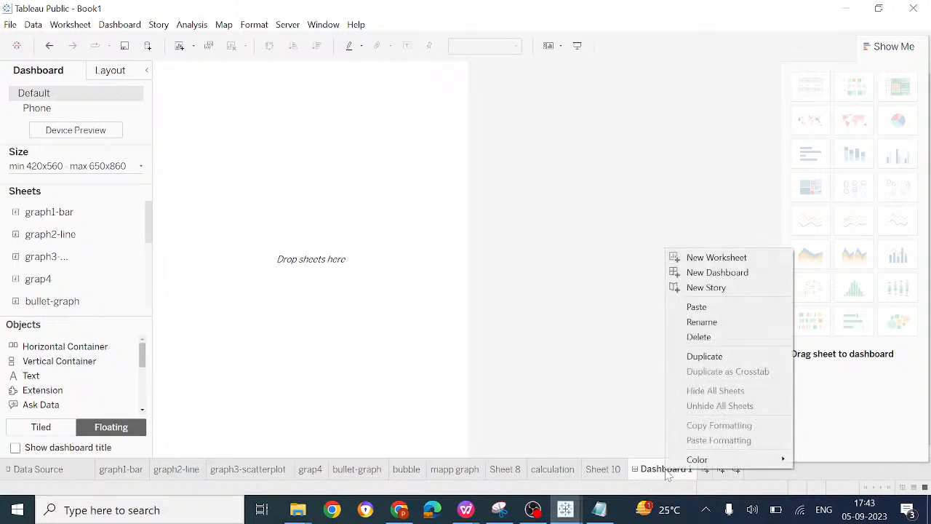
left_click(703, 322)
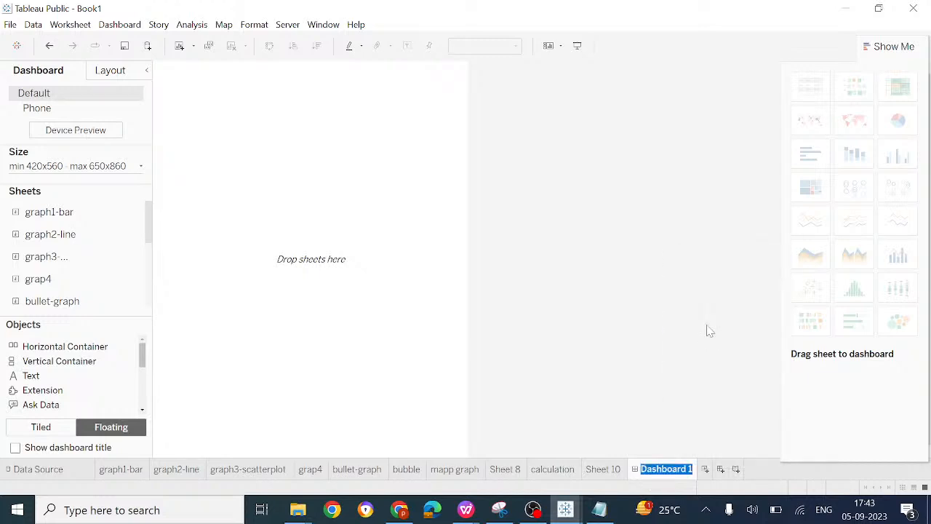
type("dash")
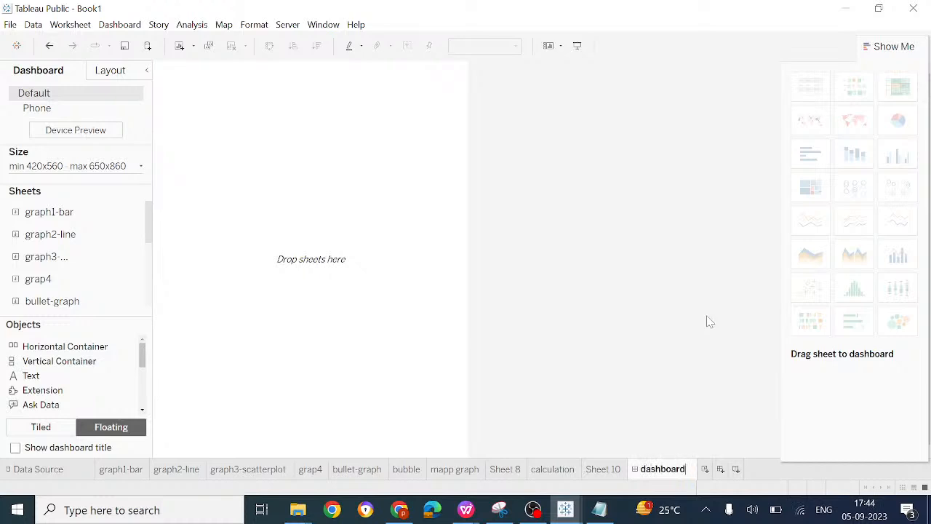
type("board-newdata")
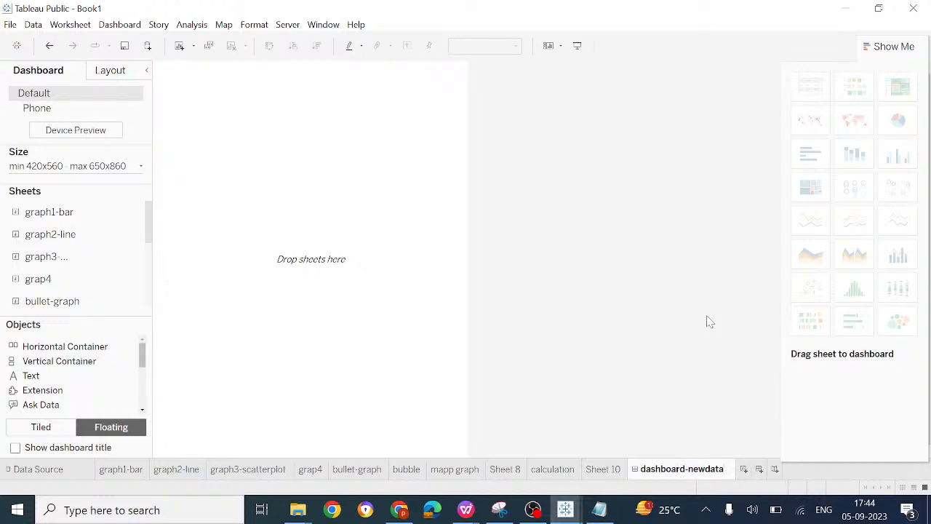
key("Return")
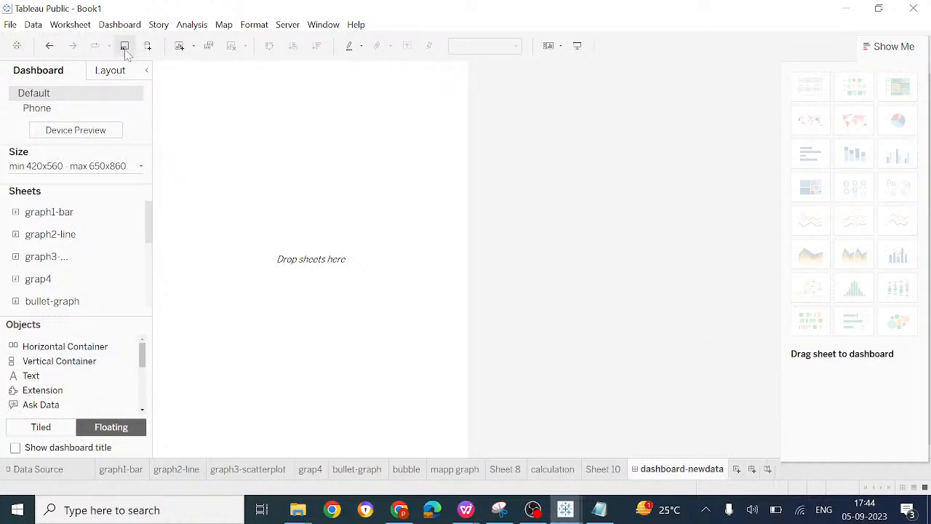
Step: Place graph1-bar at the dashboard's upper left, graph2-line at its upper right and graph3-scatterplot below graph1-bar as floating sheets
left_click_drag(81, 219, 177, 78)
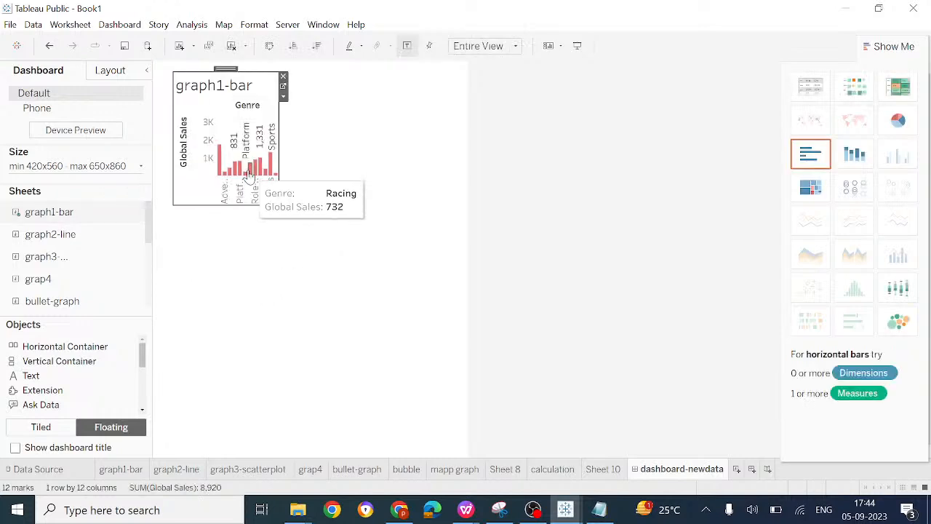
mouse_move(247, 175)
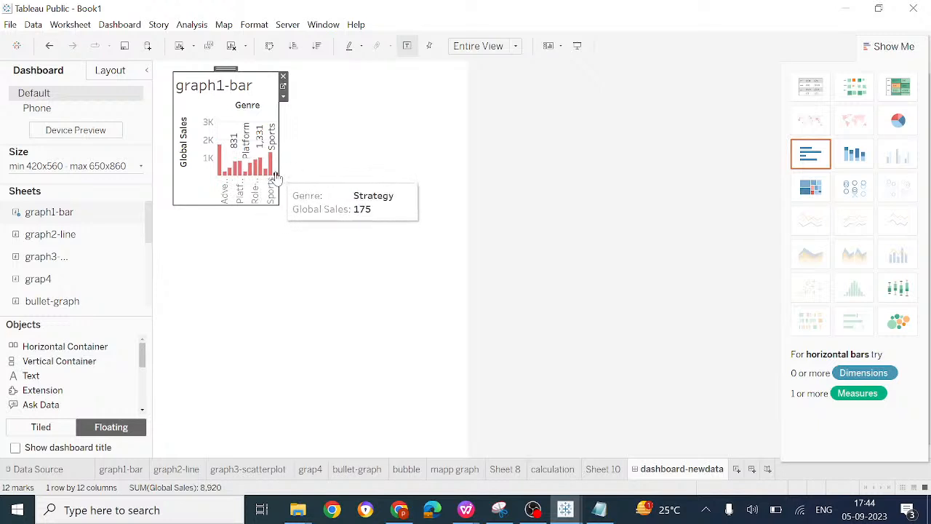
mouse_move(61, 238)
left_click_drag(61, 238, 349, 93)
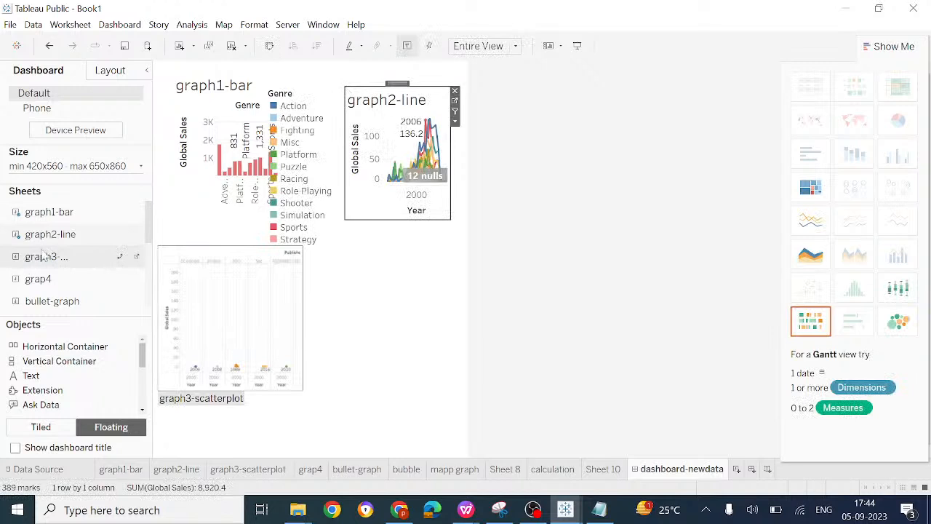
left_click_drag(43, 262, 172, 255)
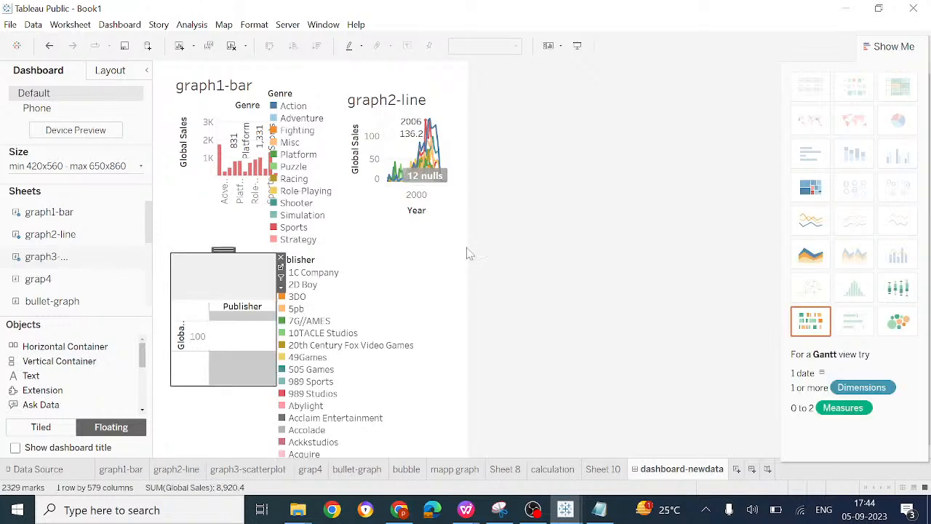
Step: Remove the Publisher legend beside graph3-scatterplot and the Genre legend beside graph1-bar from the dashboard
left_click(463, 97)
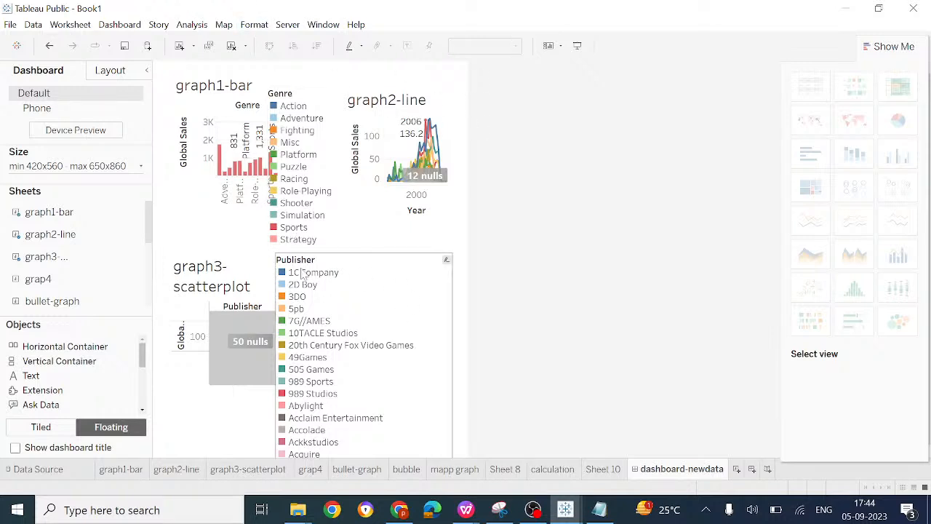
left_click(449, 264)
left_click(457, 260)
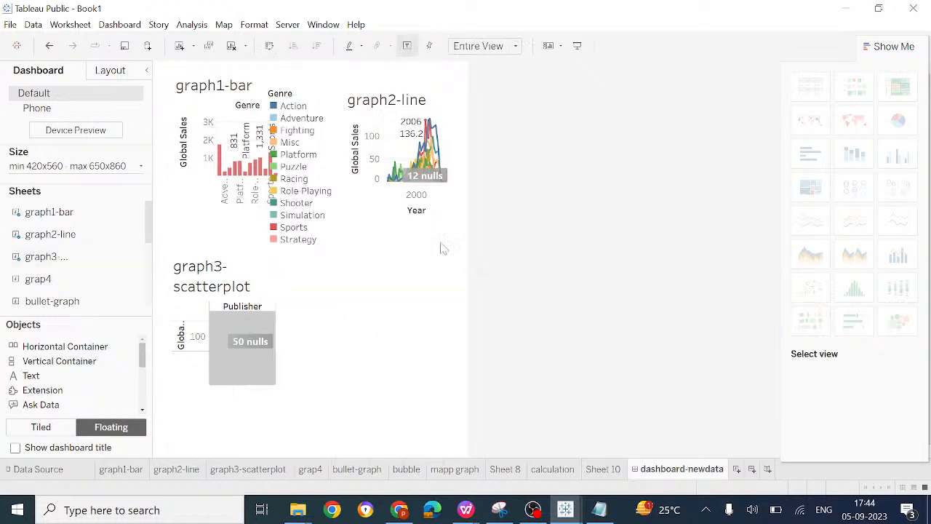
left_click(329, 93)
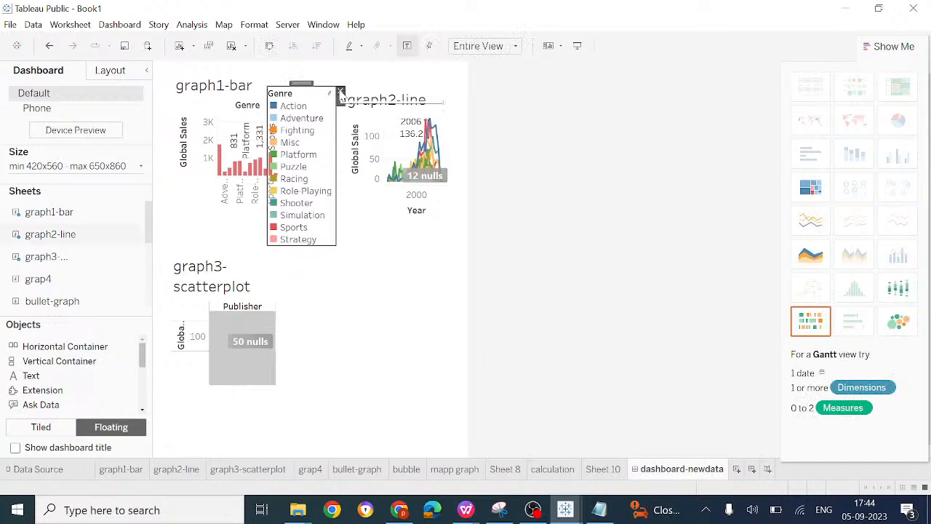
left_click(340, 93)
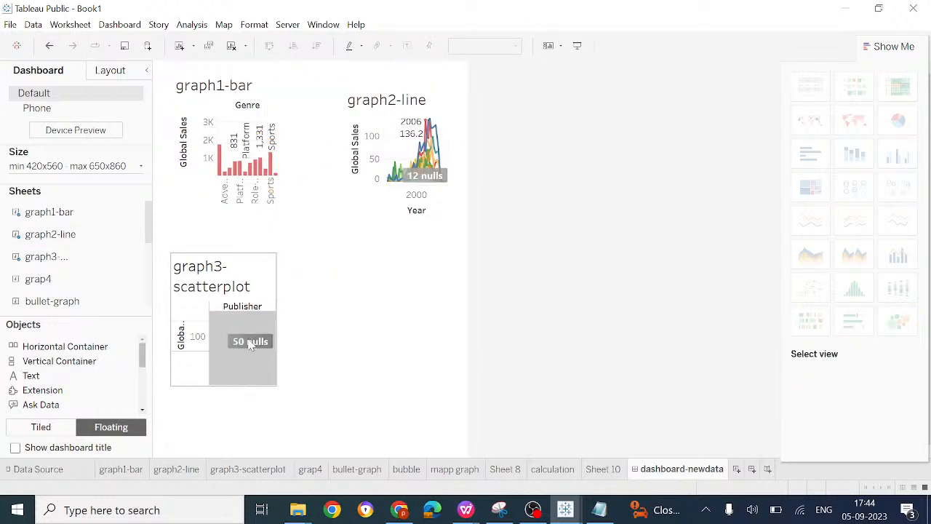
Step: Remove graph3-scatterplot from the dashboard and place the bullet-graph sheet below graph1-bar instead
left_click(194, 342)
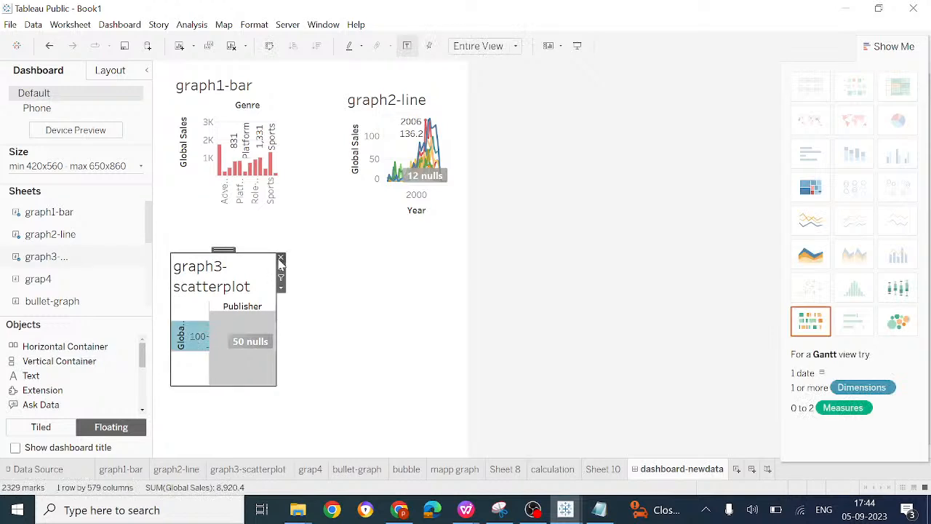
left_click(136, 279)
left_click_drag(71, 301, 180, 237)
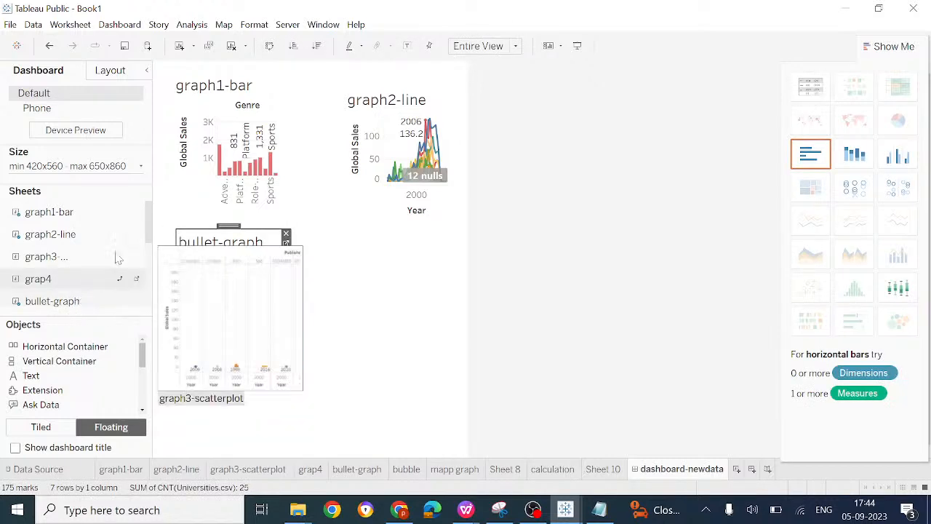
Step: Place Sheet 10 below graph2-line, beside bullet-graph, and remove its Month legend
scroll(116, 258, "down", 2)
scroll(109, 262, "down", 1)
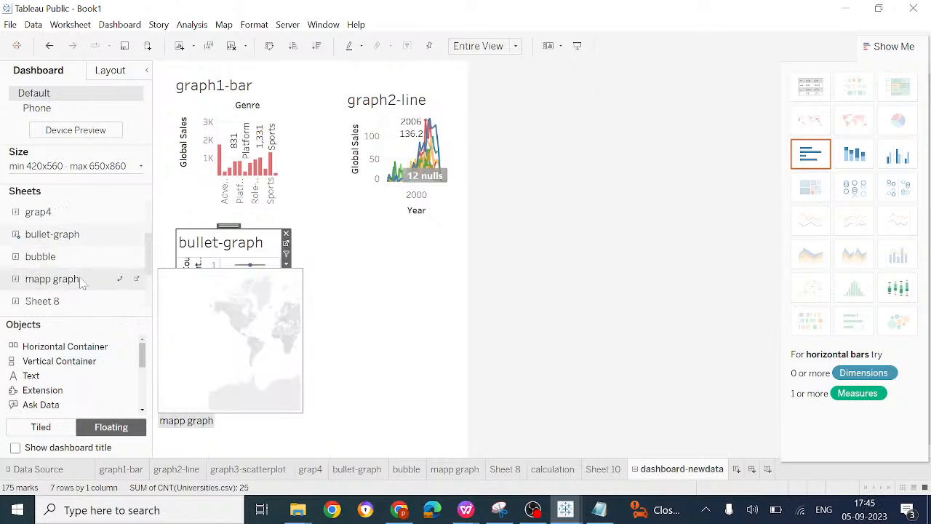
scroll(69, 301, "down", 2)
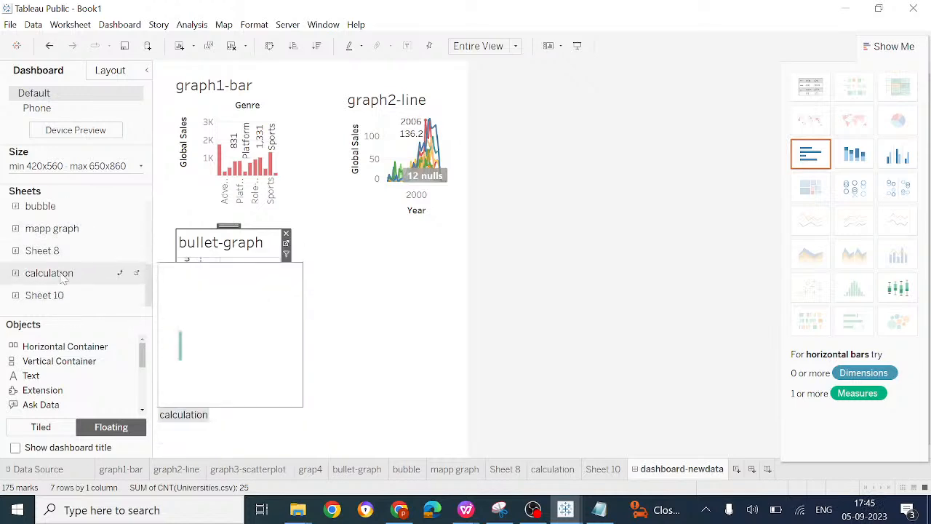
left_click_drag(45, 294, 335, 265)
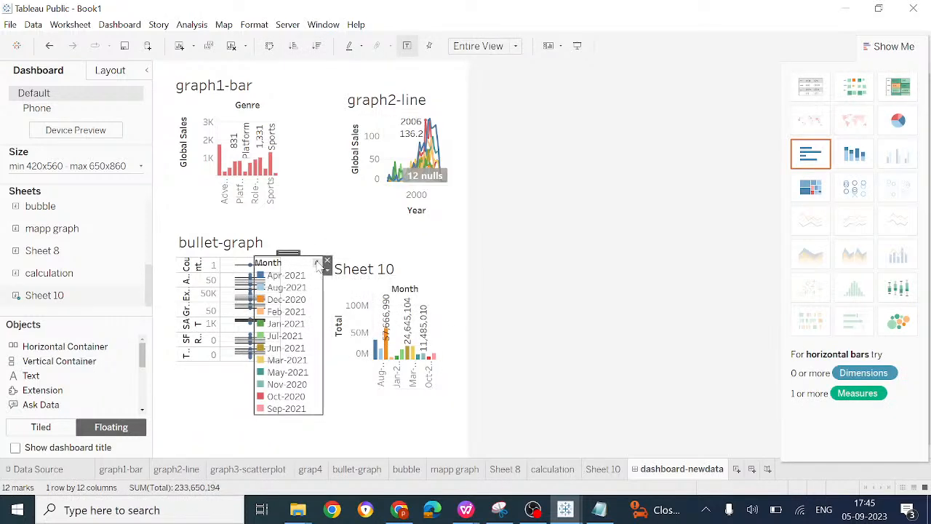
left_click(328, 265)
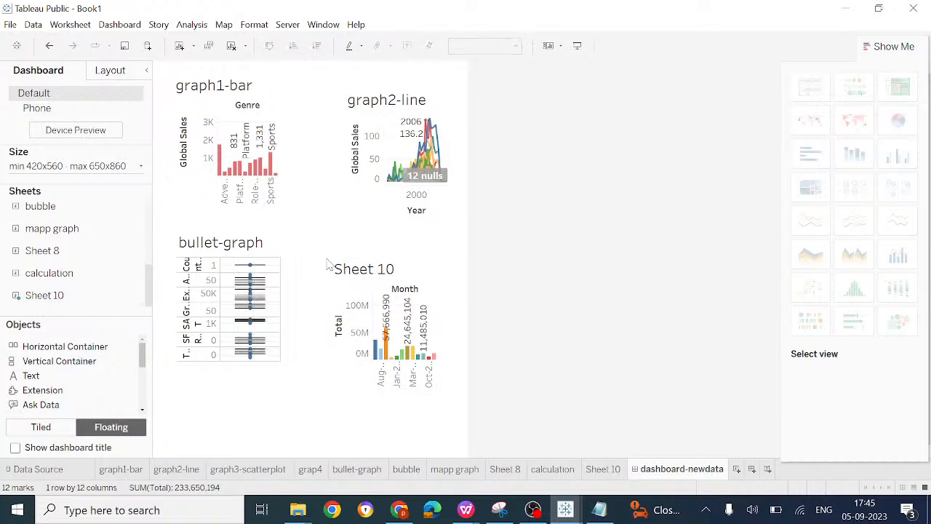
Step: Place the mapp graph sheet below bullet-graph and remove its Total colour legend
mouse_move(65, 299)
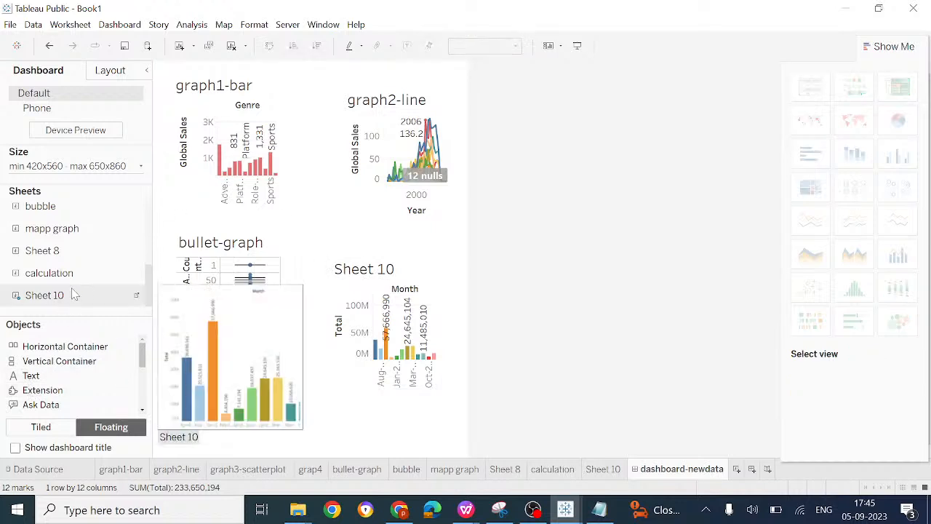
left_click_drag(149, 280, 187, 374)
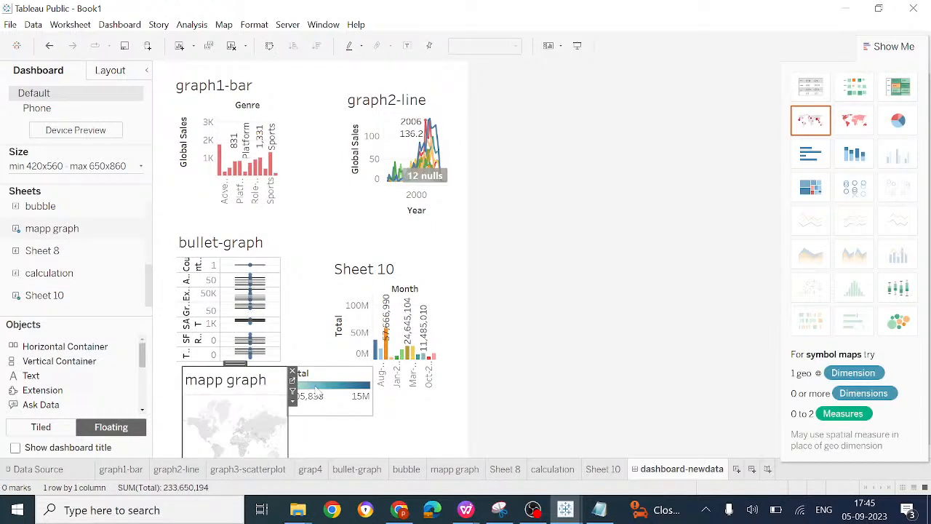
left_click(325, 397)
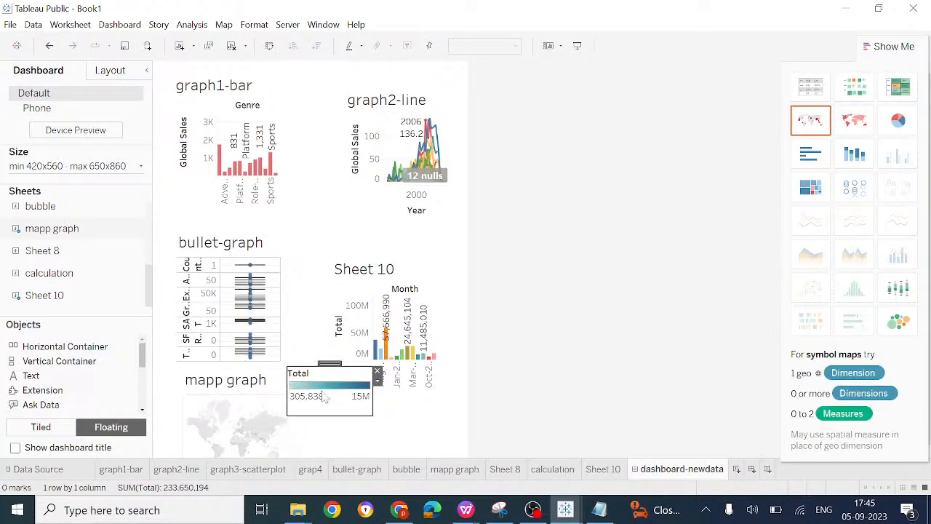
left_click(378, 372)
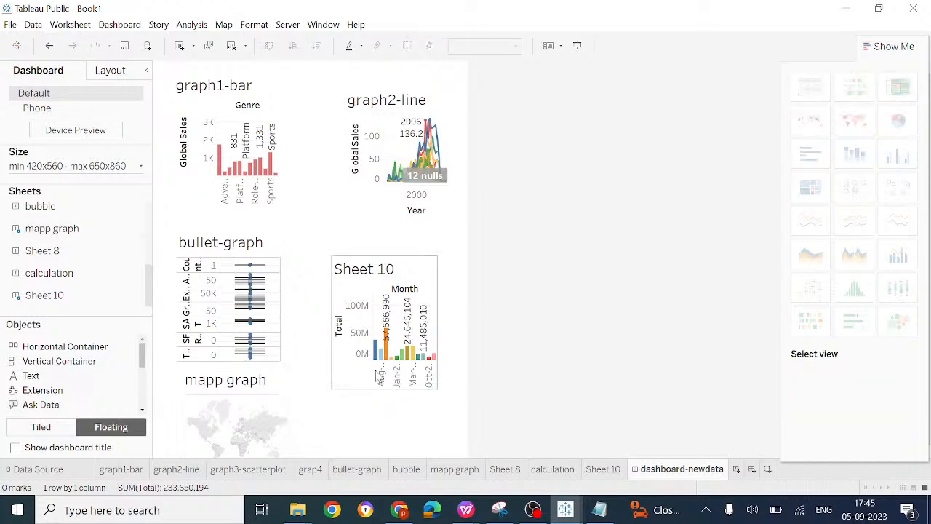
Step: Place the bubble sheet below Sheet 10 and set its fit to Entire View
left_click_drag(48, 212, 353, 402)
left_click(516, 48)
left_click(490, 98)
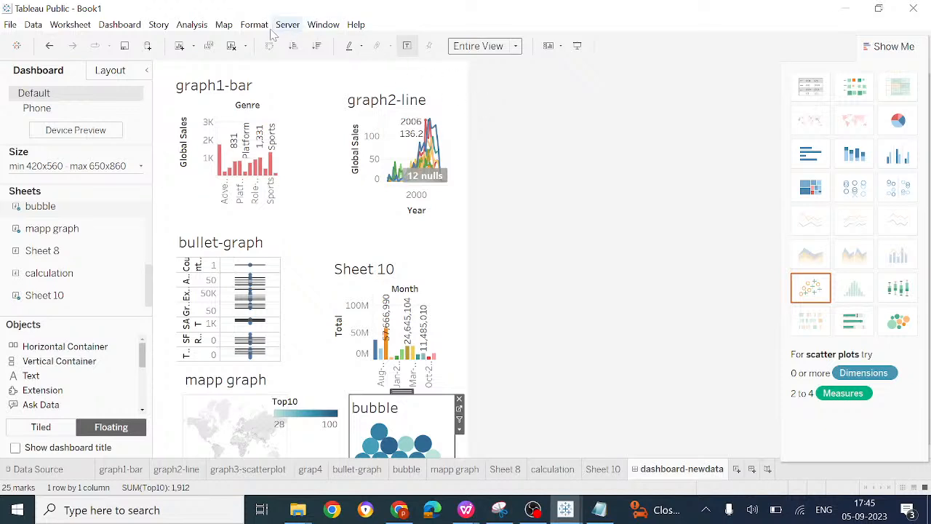
left_click(470, 128)
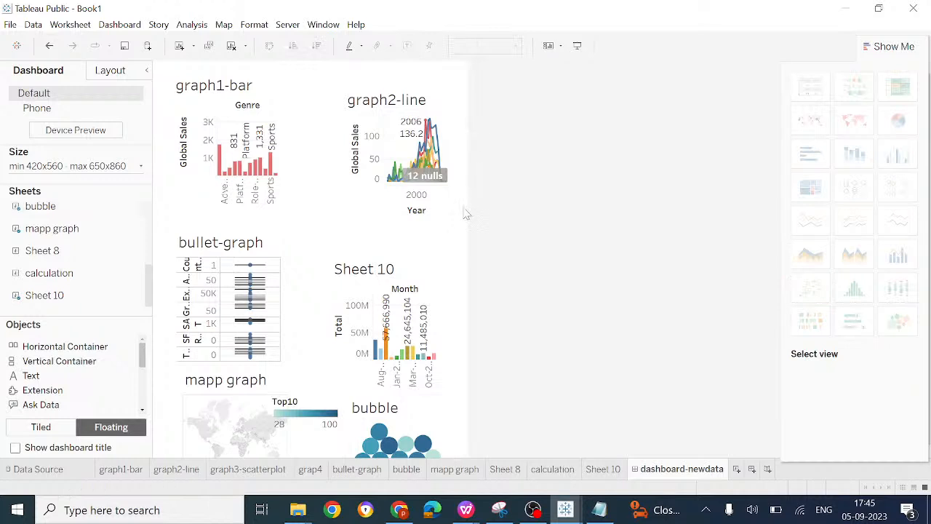
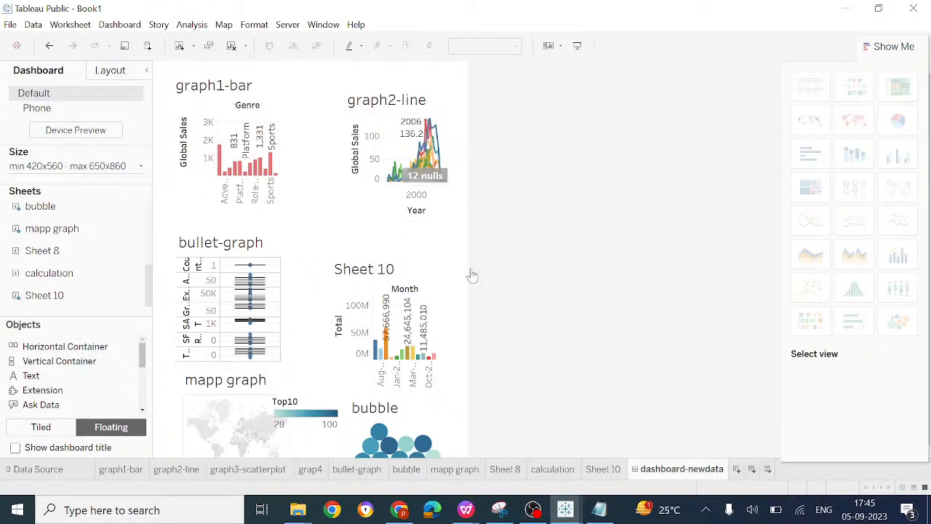
Step: Set the dashboard's size range to a minimum height of 660 px and a maximum height of 960 px
mouse_move(255, 168)
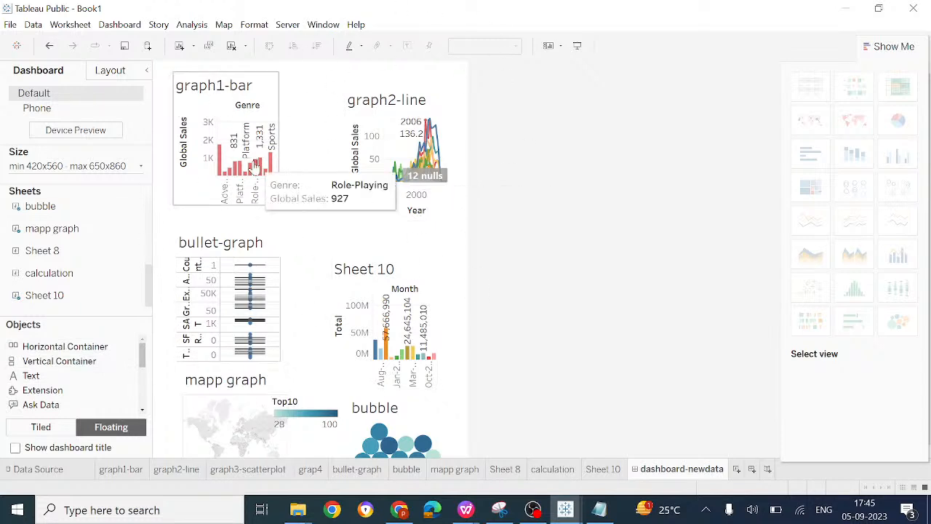
left_click(142, 168)
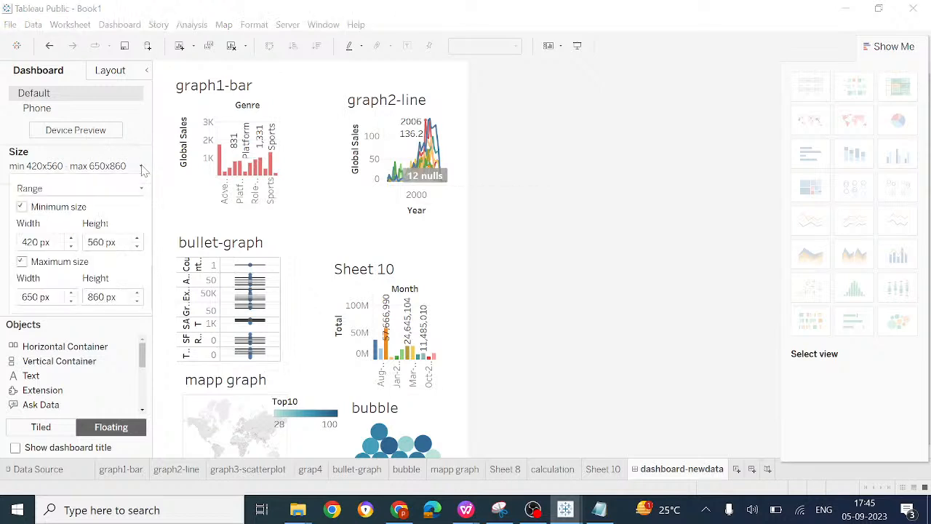
left_click(138, 240)
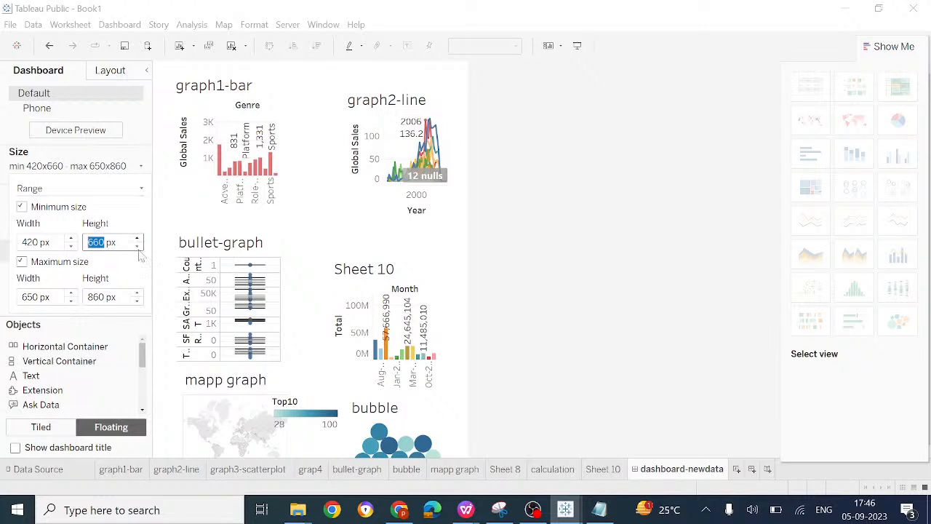
left_click(137, 294)
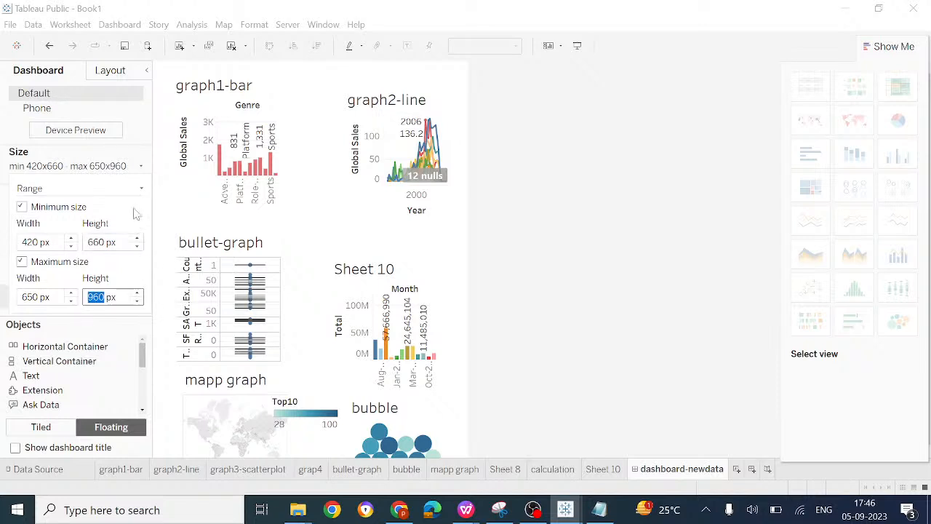
Step: Change the dashboard sizing from Range to Automatic
left_click(140, 189)
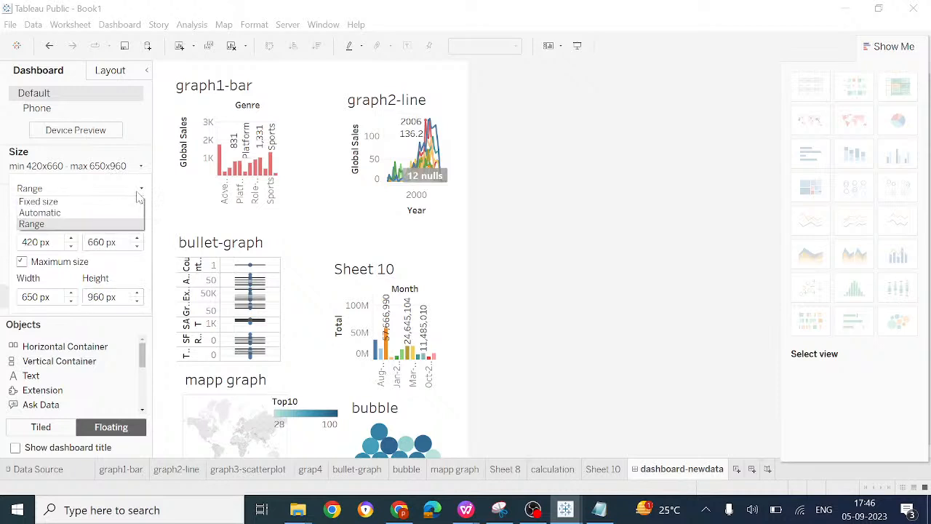
left_click(74, 212)
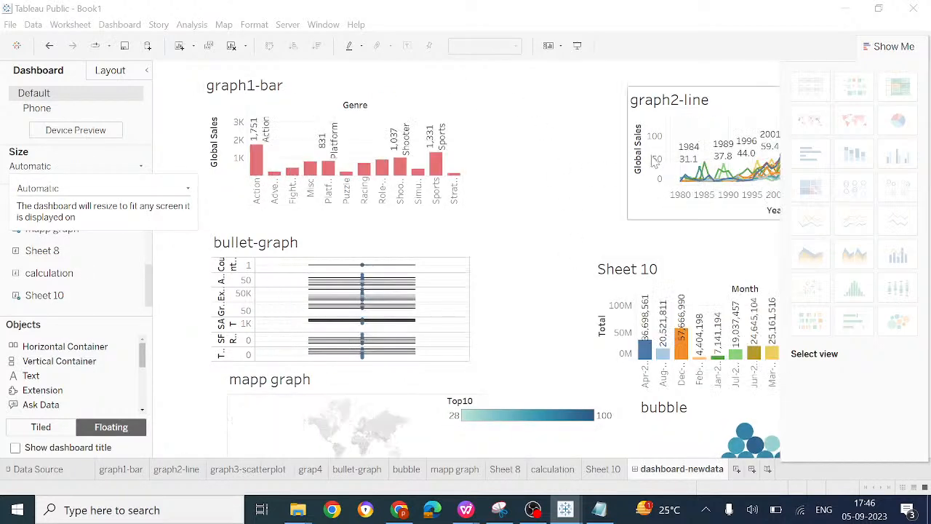
left_click(142, 172)
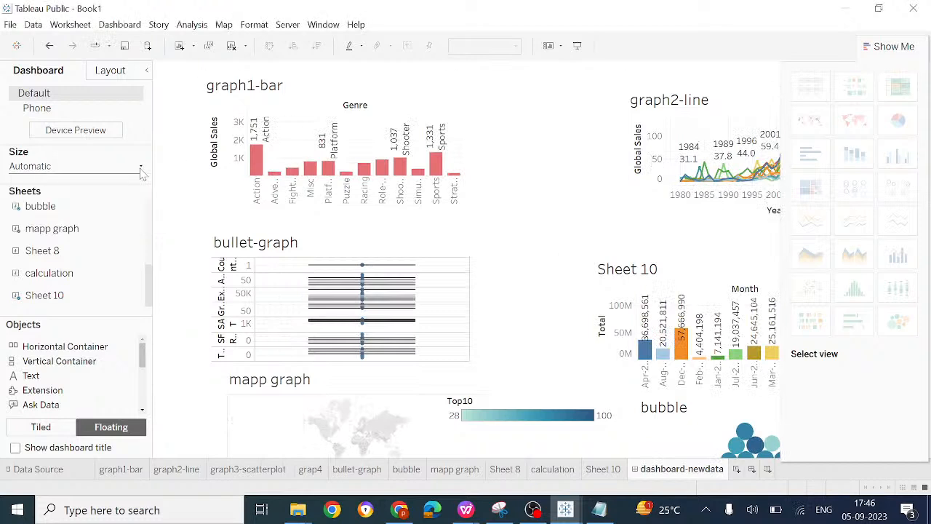
left_click(142, 171)
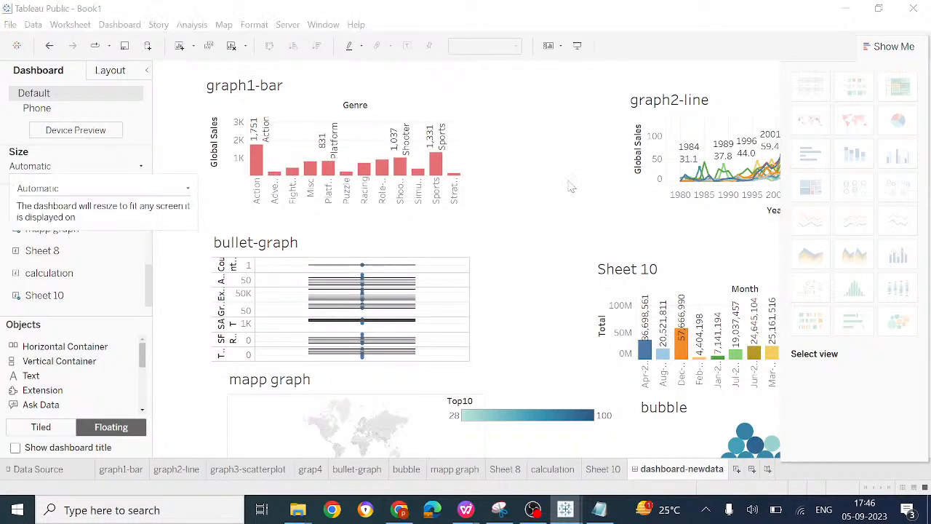
Step: Hide the Show Me chart suggestions that cover part of the dashboard
left_click_drag(659, 172, 571, 158)
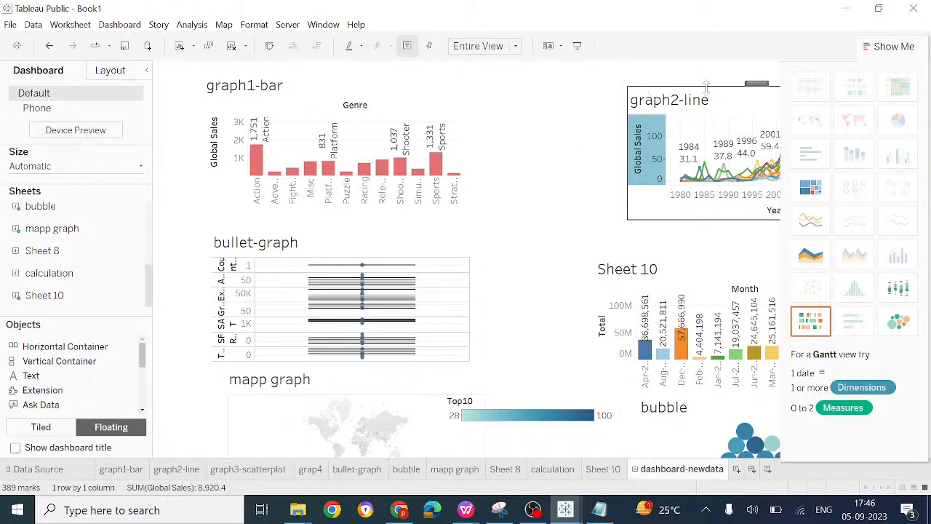
left_click(583, 109)
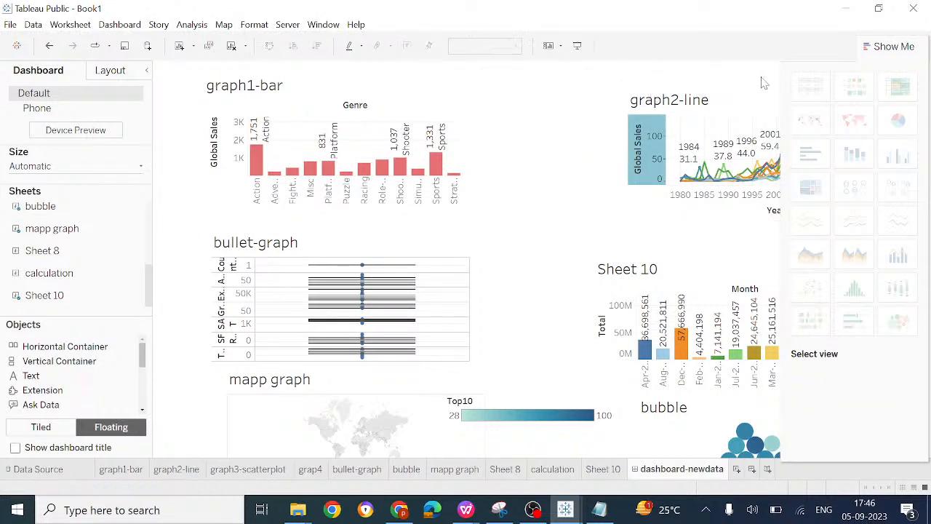
left_click(753, 106)
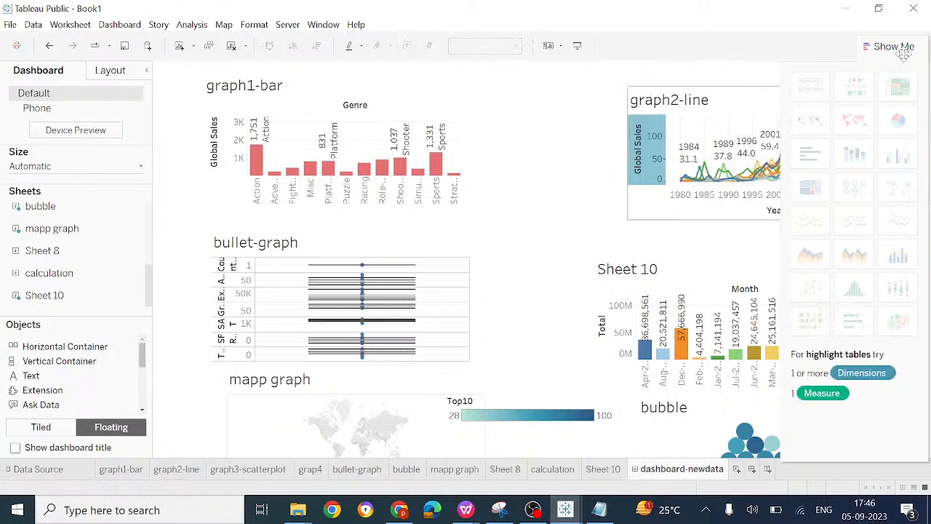
left_click(890, 46)
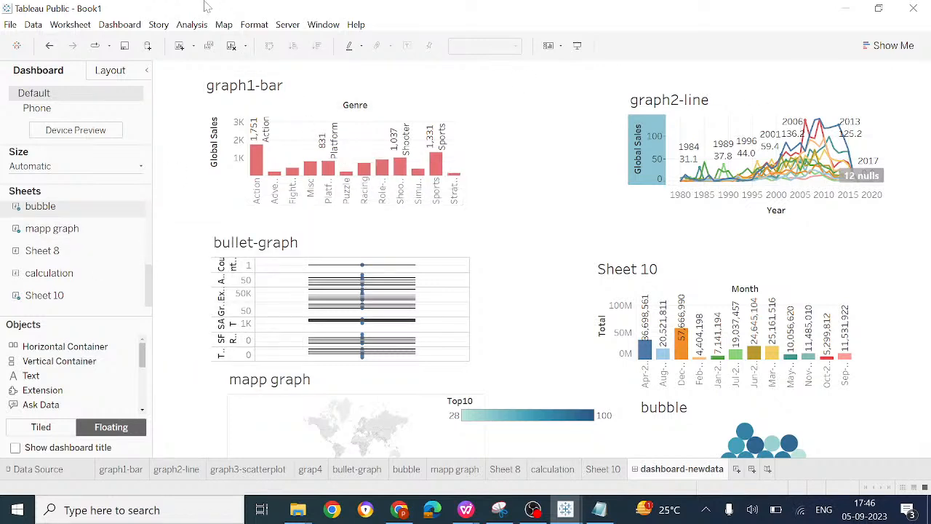
left_click(193, 24)
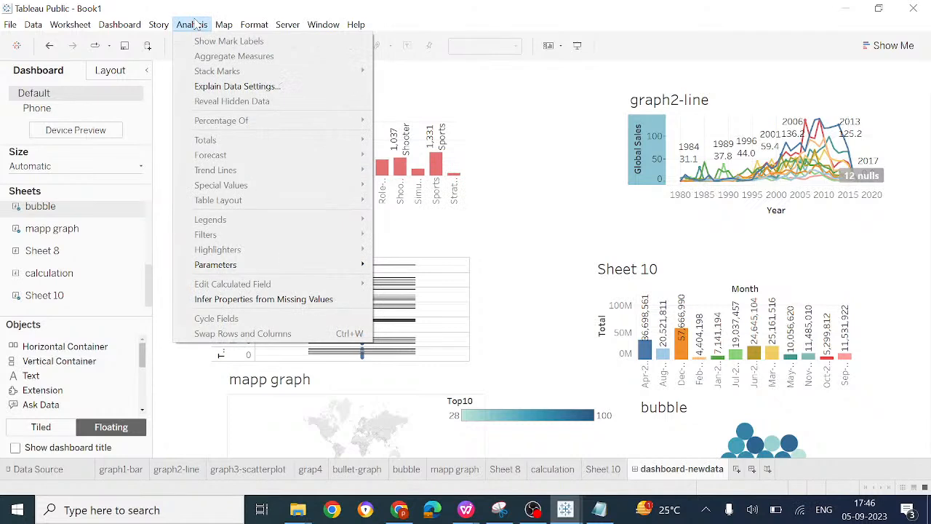
mouse_move(254, 27)
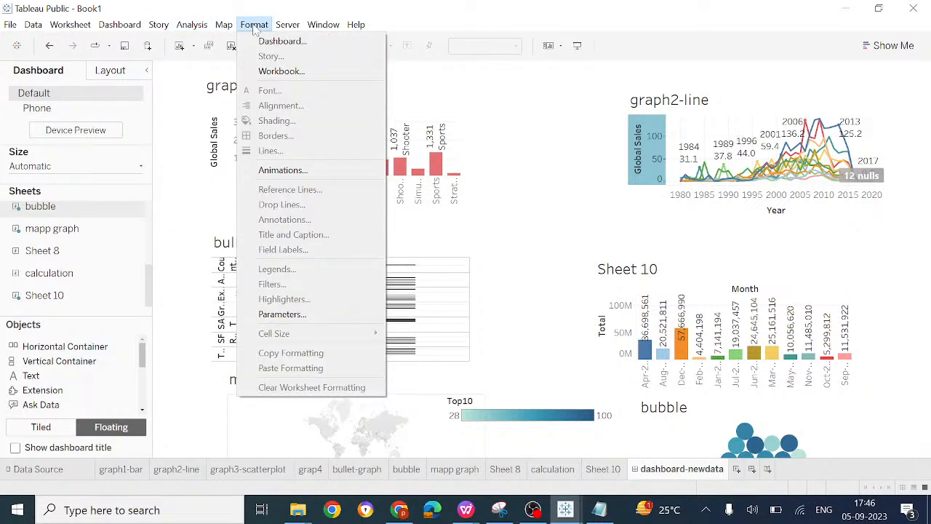
mouse_move(286, 29)
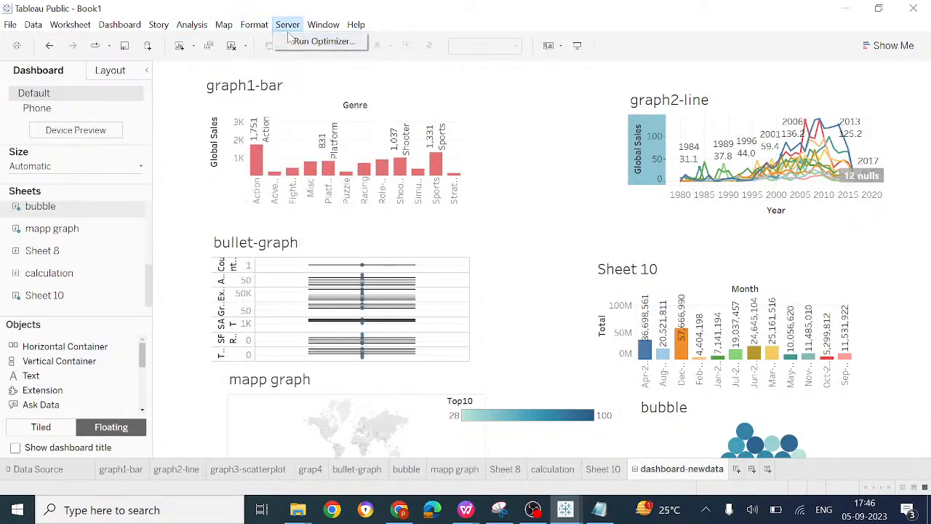
Step: Show the dashboard title and replace its sheet-name placeholder with "dashboard for new data"
left_click(15, 448)
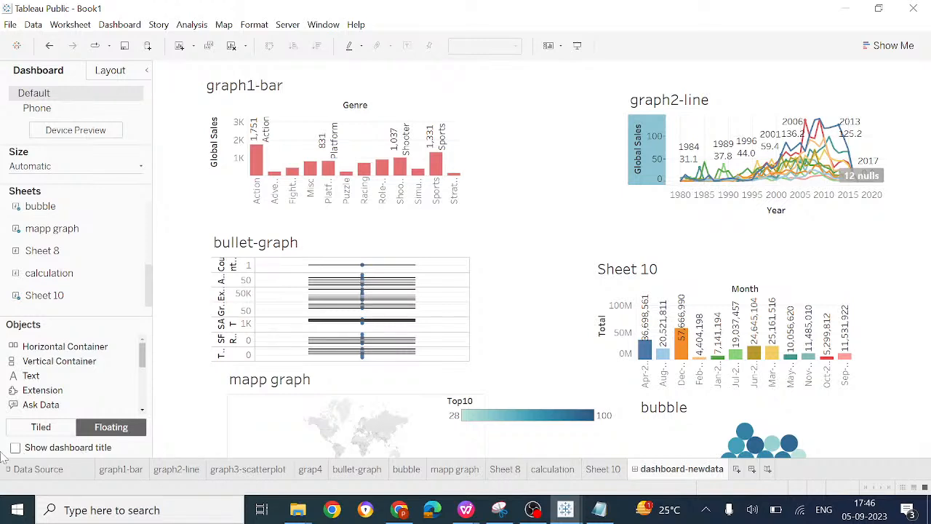
left_click(13, 450)
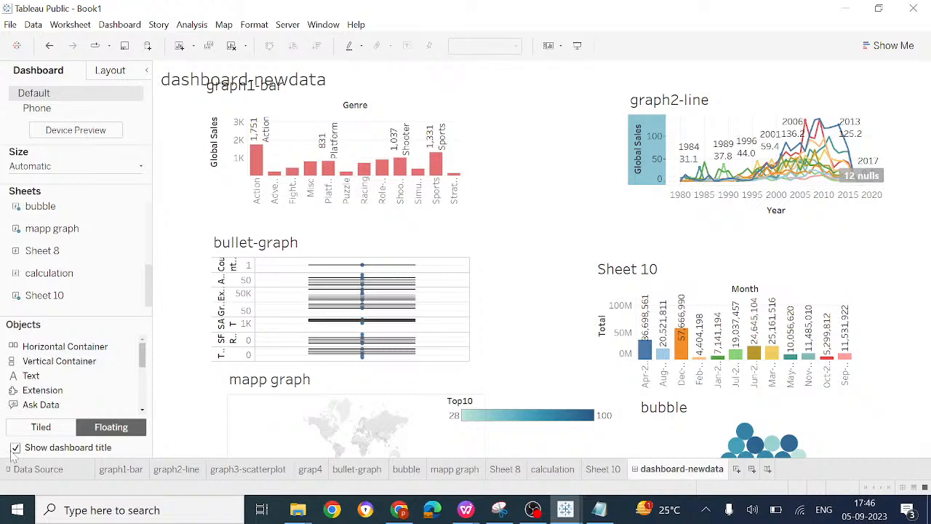
left_click(176, 79)
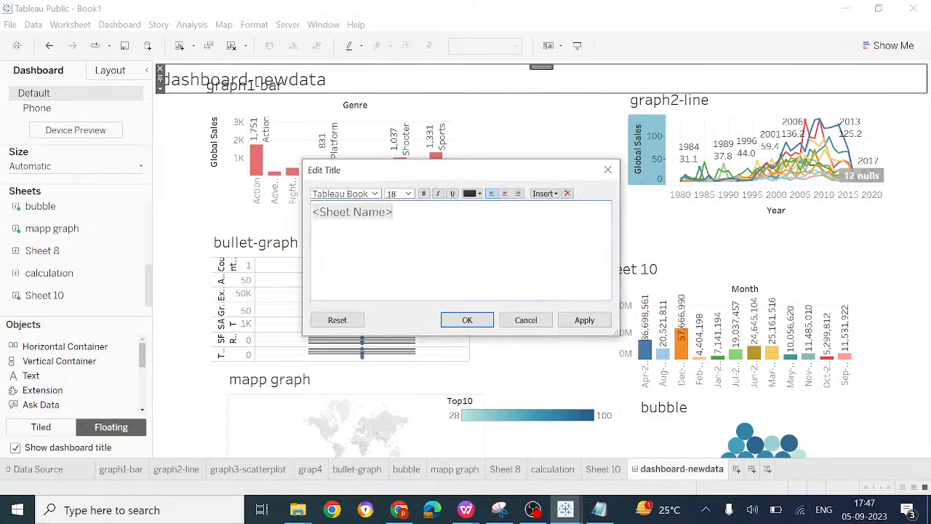
key("BackSpace")
key("BackSpace")
key("BackSpace")
key("BackSpace")
key("BackSpace")
key("BackSpace")
key("BackSpace")
key("BackSpace")
key("BackSpace")
key("BackSpace")
key("BackSpace")
key("BackSpace")
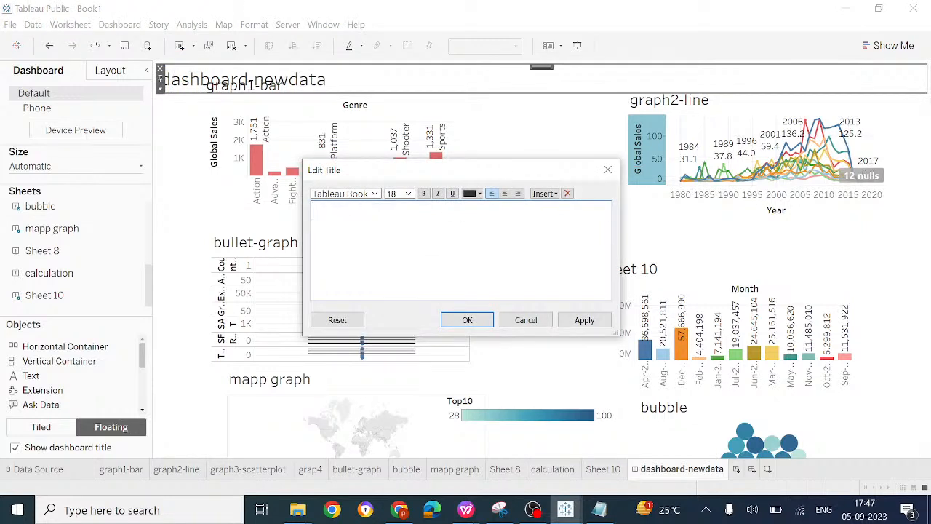
type("dashboard for new data")
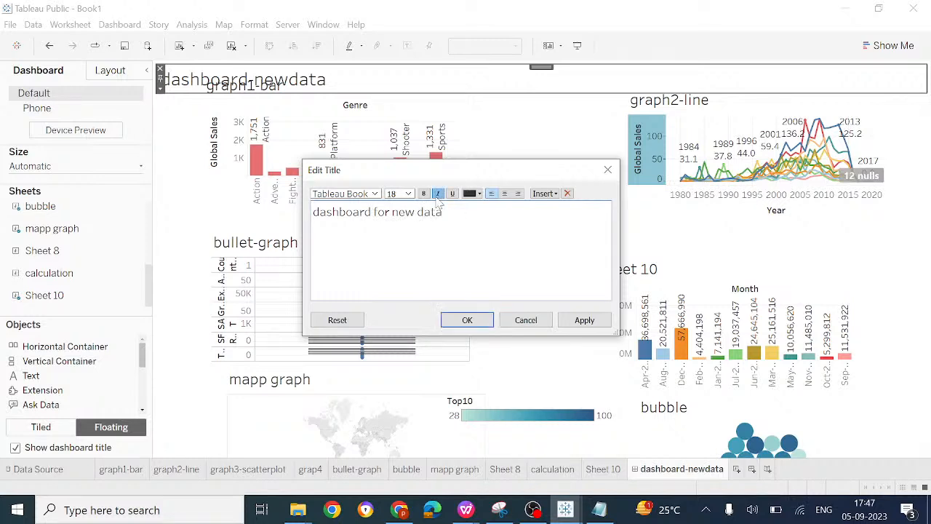
Step: Format the whole title text as bold, italic and light green
key("ctrl+a")
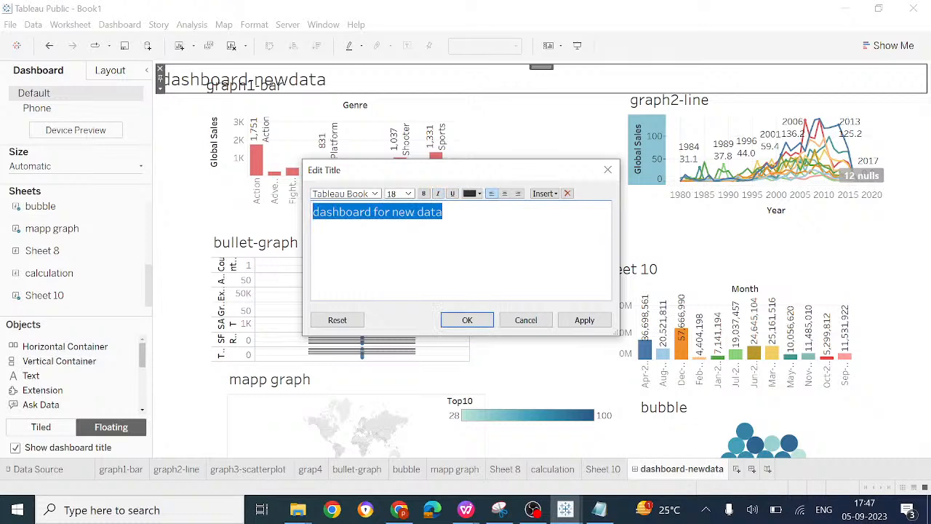
left_click(439, 195)
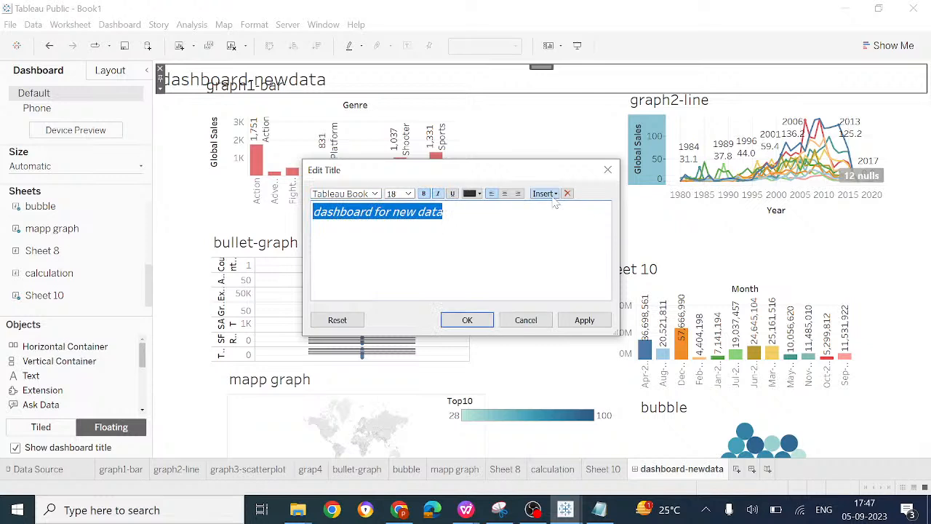
left_click(480, 194)
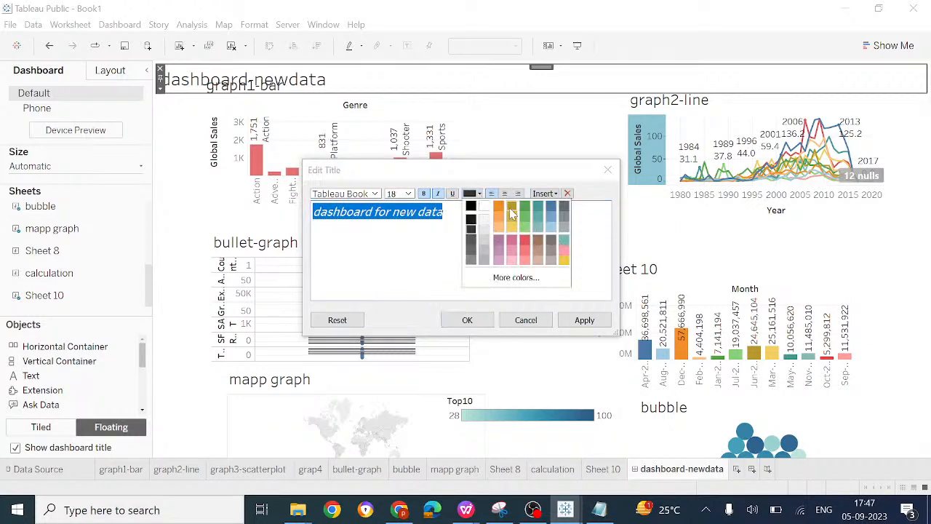
left_click(525, 228)
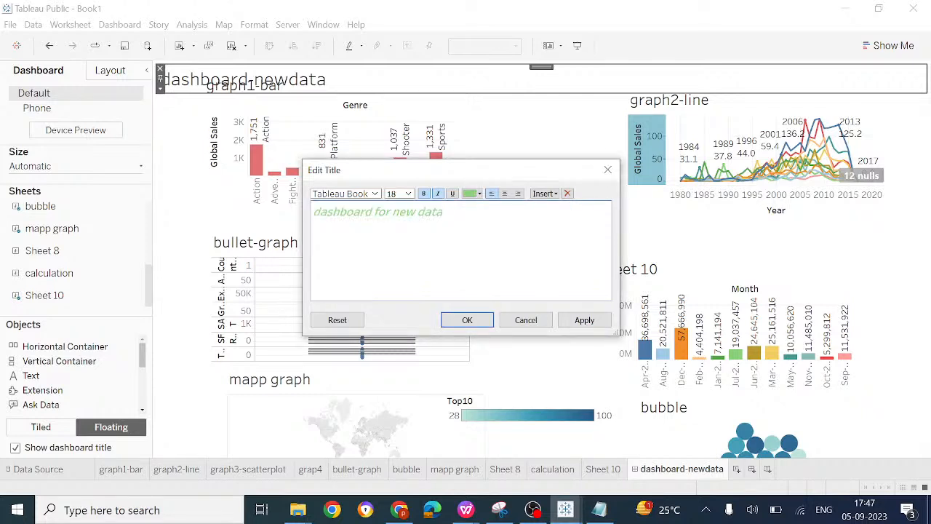
Step: Capitalize the title to "Dashboard for new data", choose font size 20 and apply the title
key("Home")
key("Delete")
type("D")
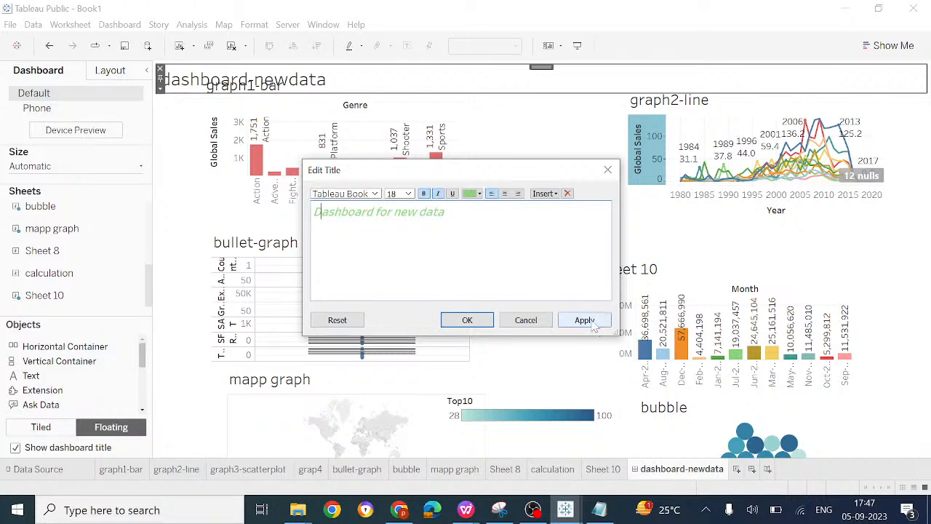
left_click(408, 193)
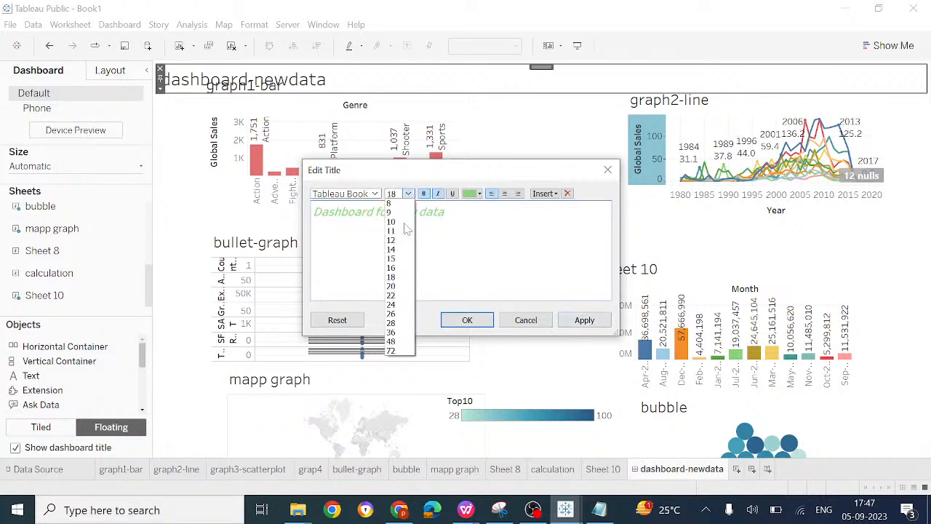
left_click(397, 286)
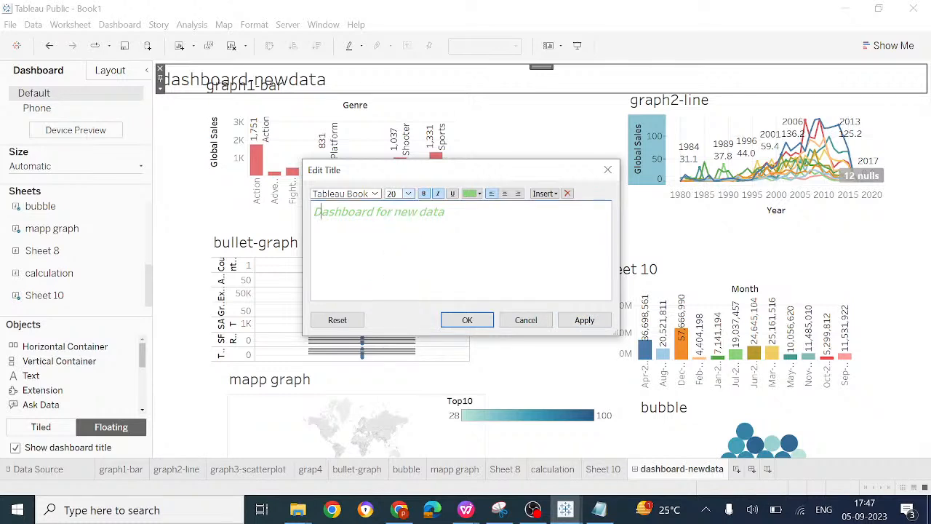
left_click(584, 320)
left_click(469, 320)
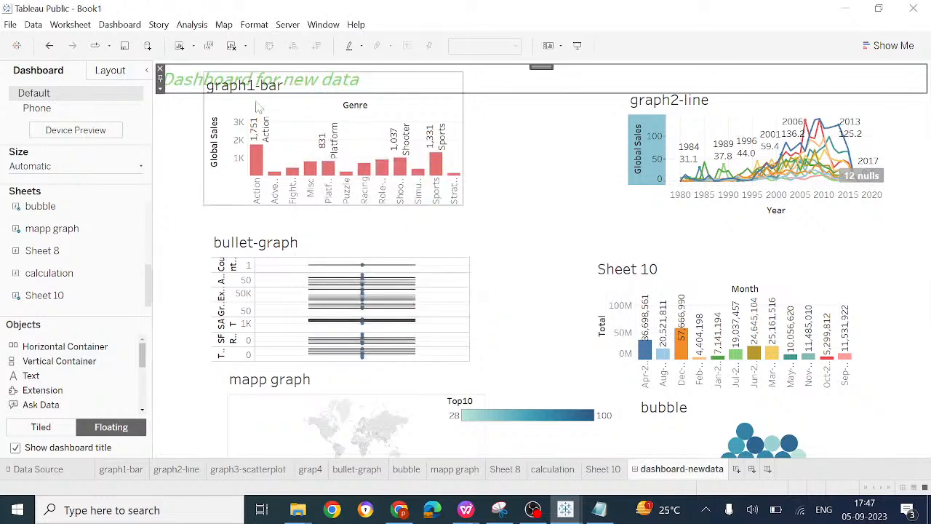
Step: Lower the top and bottom edges of graph1-bar so it sits clear of the dashboard title
left_click(383, 78)
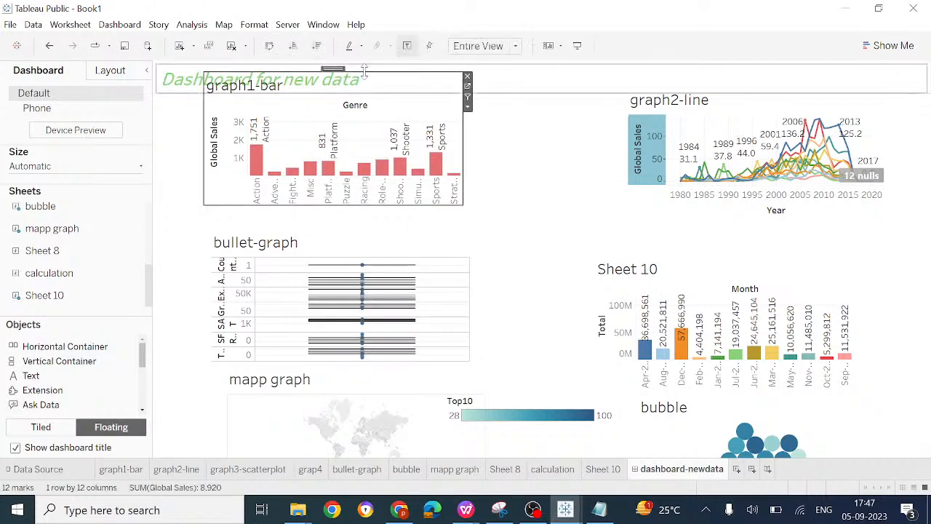
left_click_drag(364, 71, 368, 120)
left_click_drag(354, 210, 354, 229)
left_click(576, 187)
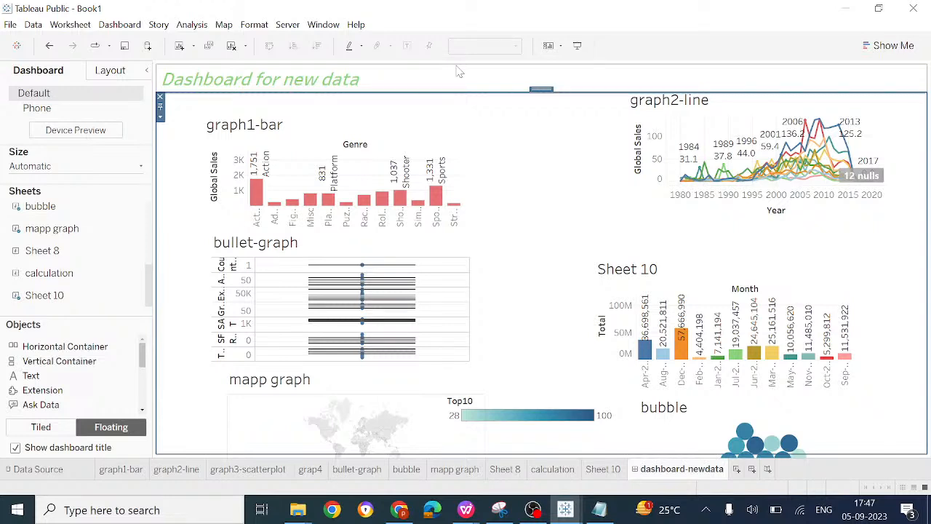
Step: Save the workbook to Tableau Public with the title "dashboard of my data for day2"
key("ctrl+s")
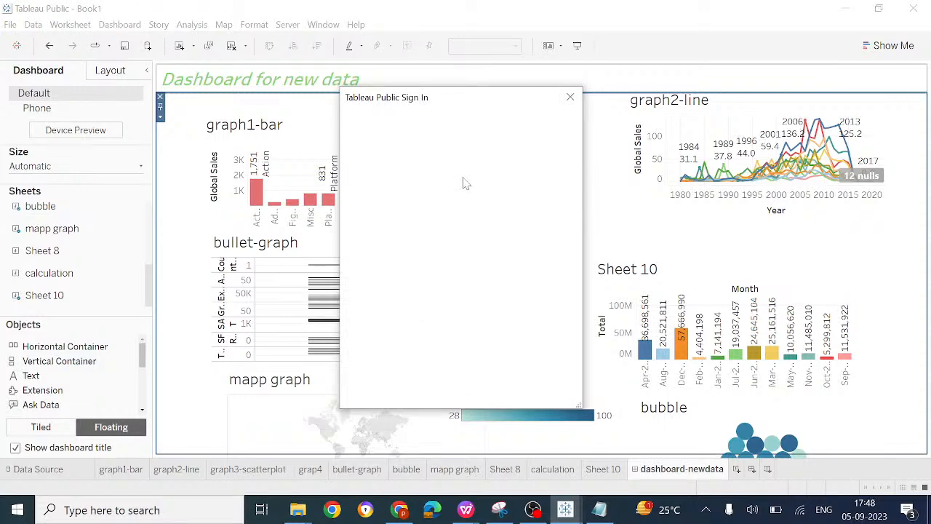
left_click(571, 96)
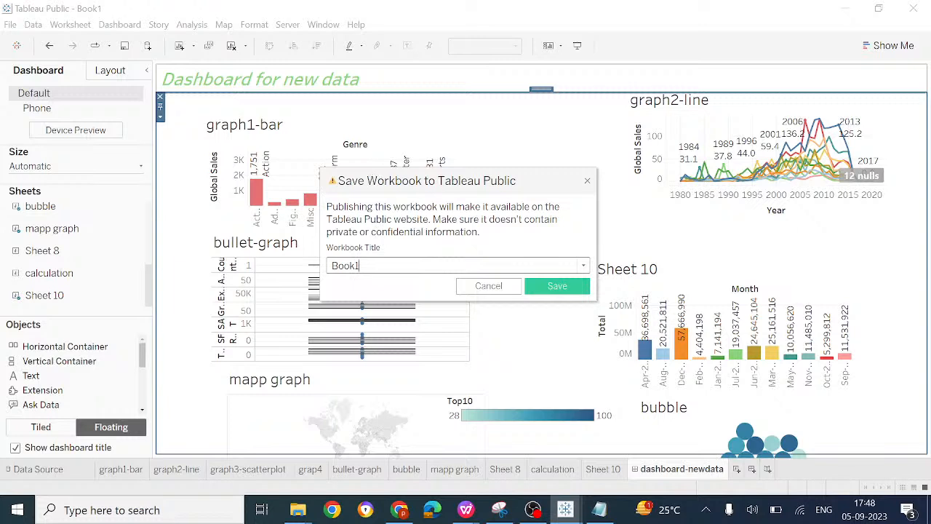
key("BackSpace")
key("BackSpace")
key("BackSpace")
key("BackSpace")
key("BackSpace")
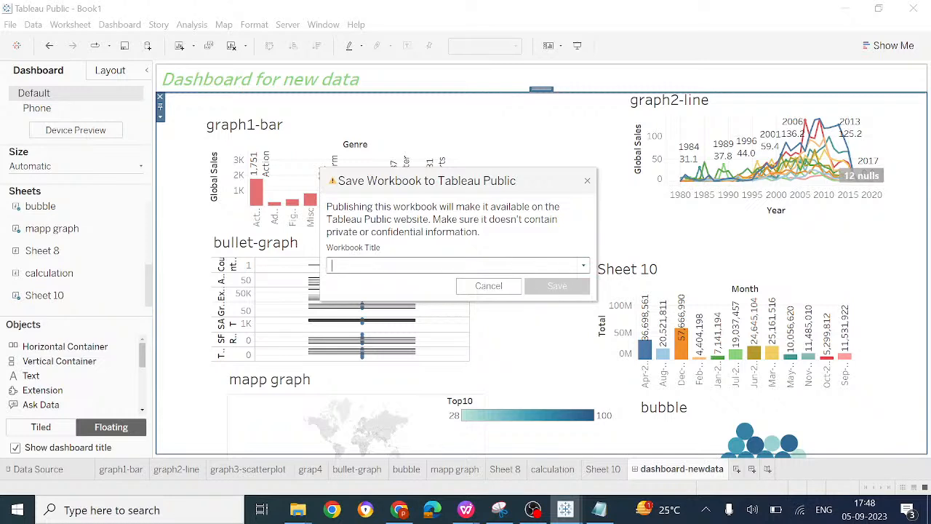
type("dash")
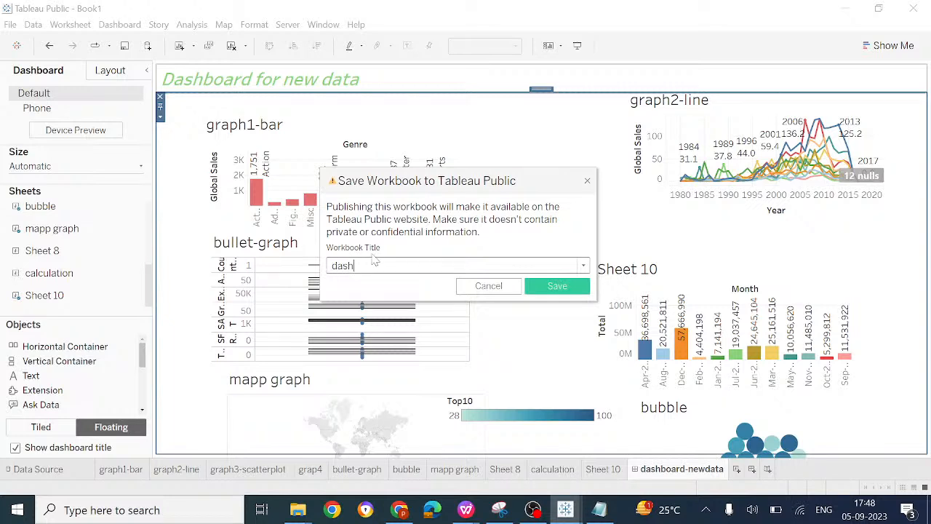
type("board of my data")
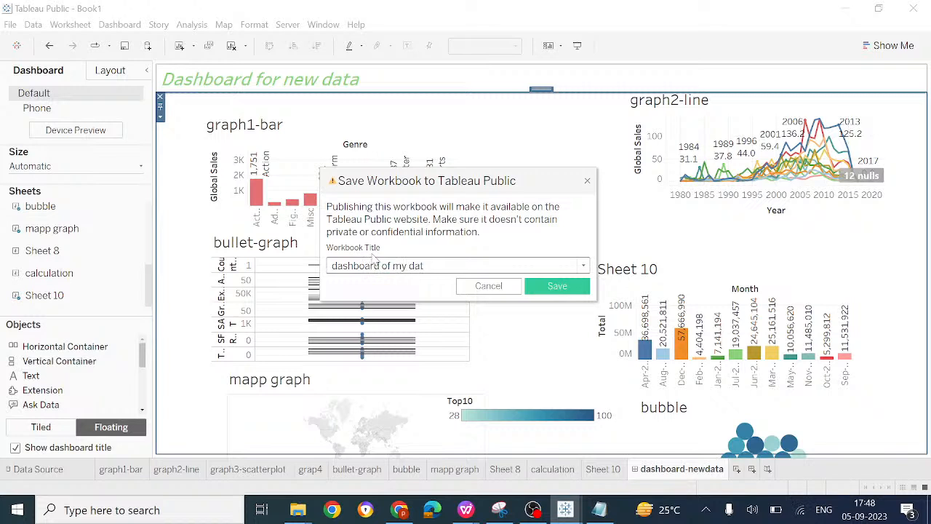
type(" for day2")
left_click(556, 287)
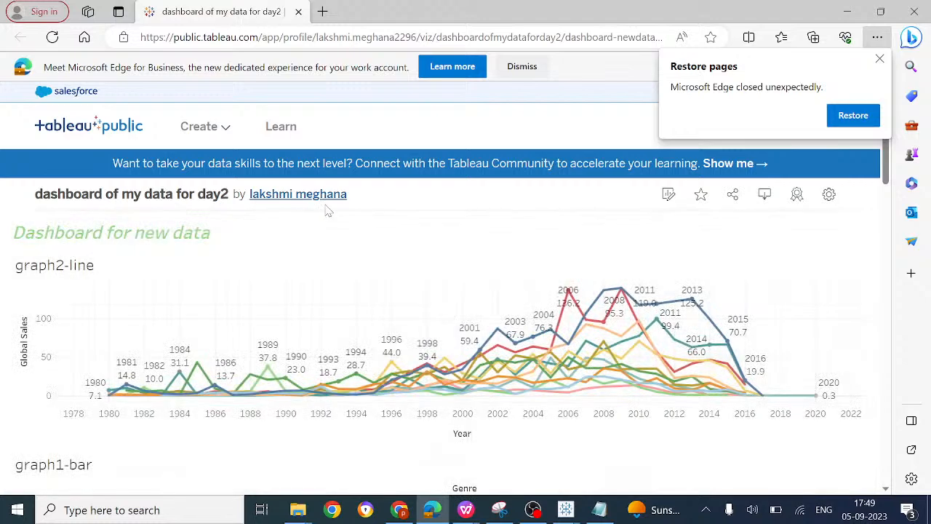
Step: Review the published dashboard's charts from graph2-line down to the mapp graph and inspect the Action mark for 2011
scroll(405, 383, "down", 5)
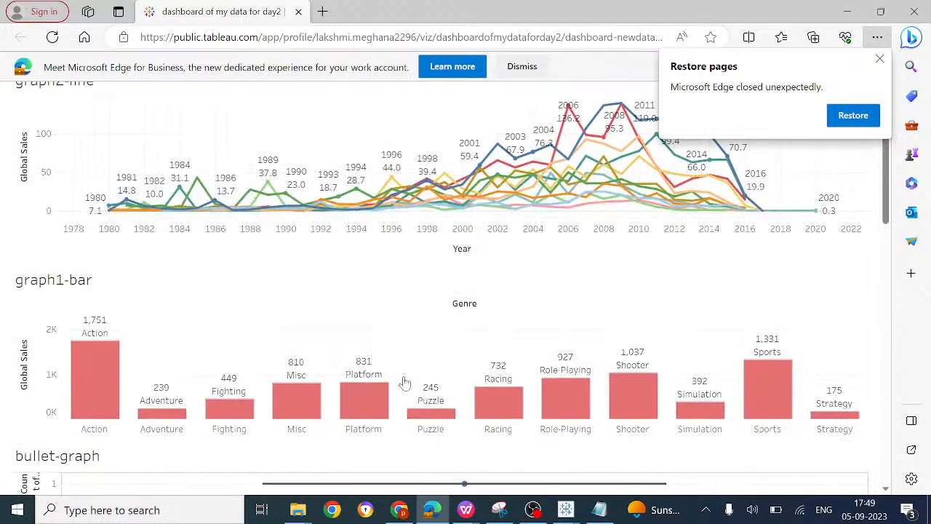
scroll(405, 382, "down", 5)
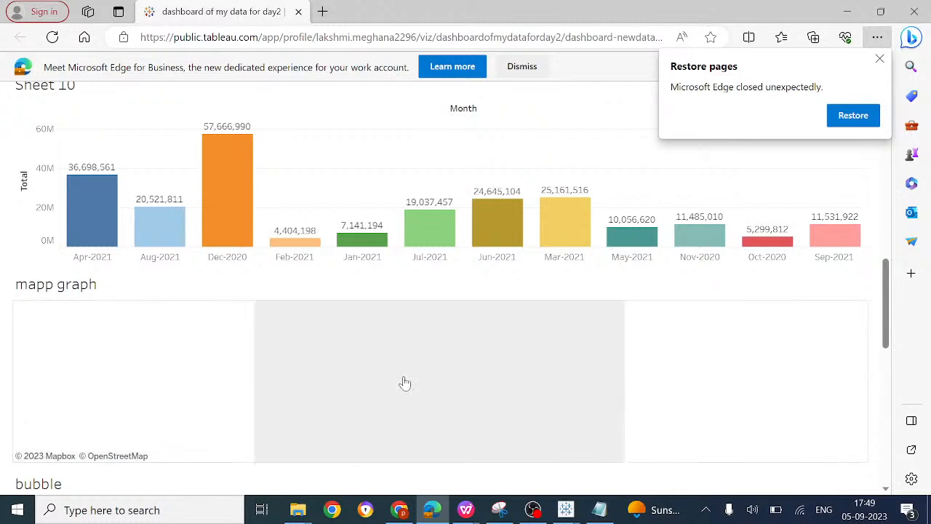
mouse_move(377, 241)
mouse_move(509, 229)
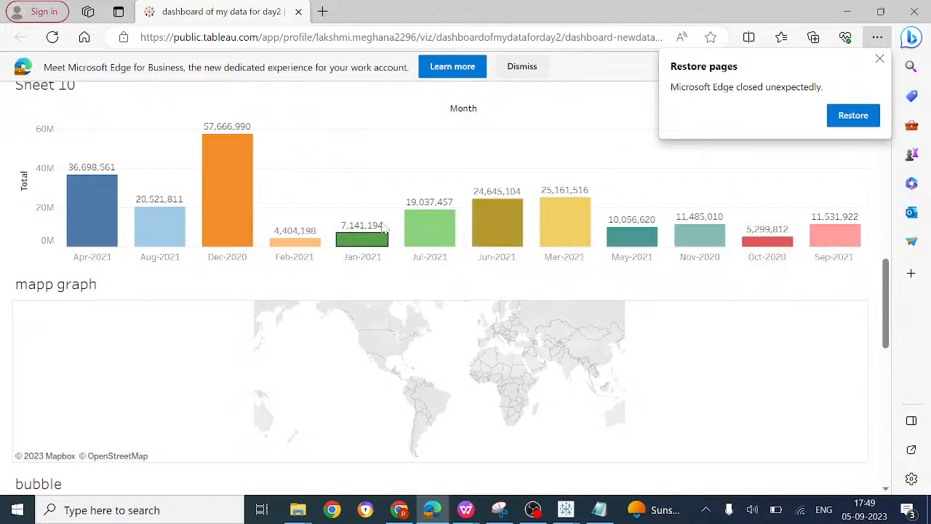
mouse_move(91, 240)
scroll(145, 215, "up", 15)
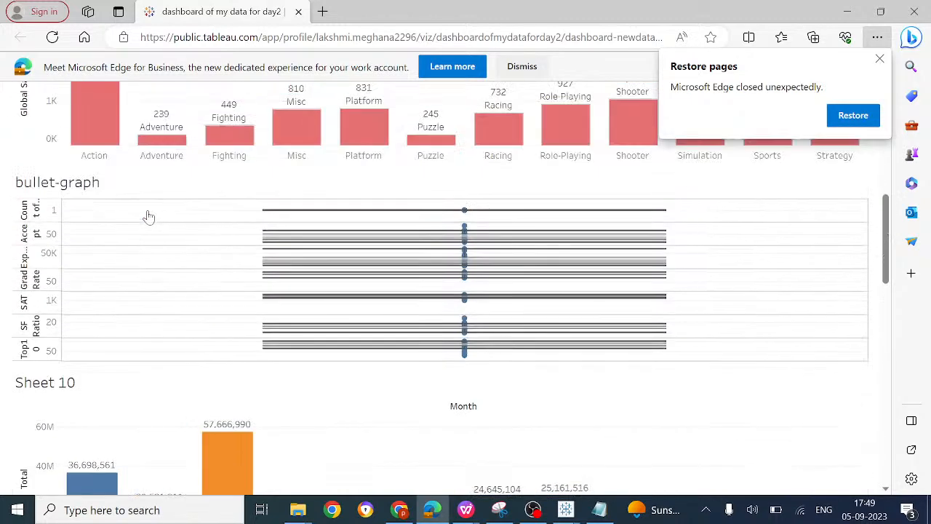
scroll(148, 216, "up", 3)
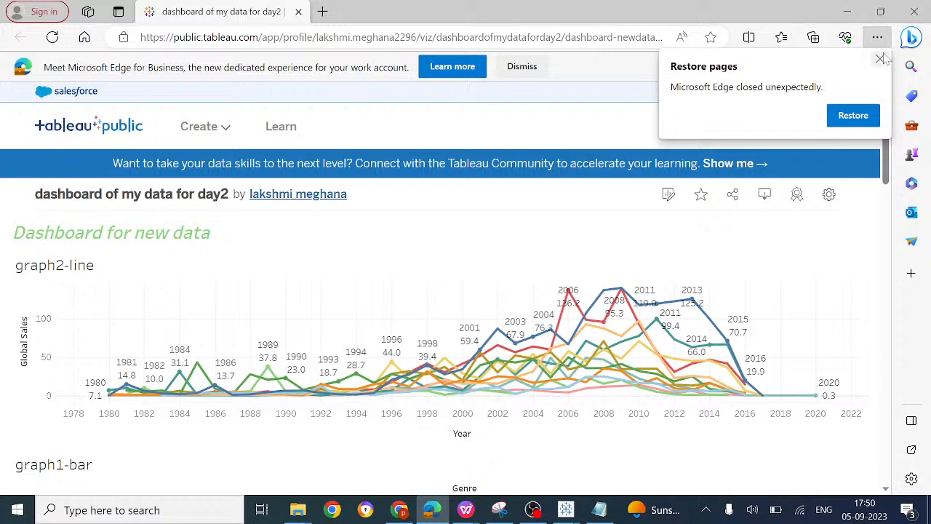
mouse_move(637, 310)
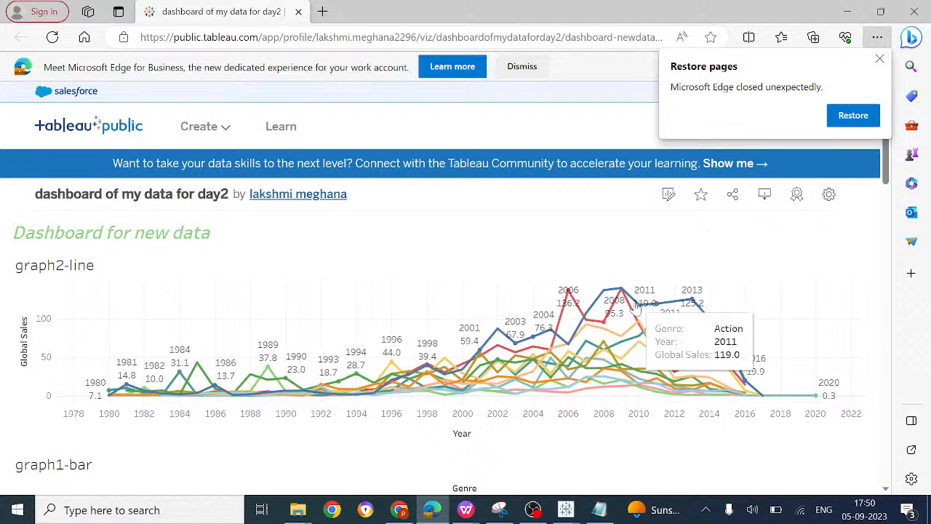
Step: Examine the remainder of the published page, including the bubble chart, the Top10 colour legend and the Details section
scroll(636, 309, "down", 12)
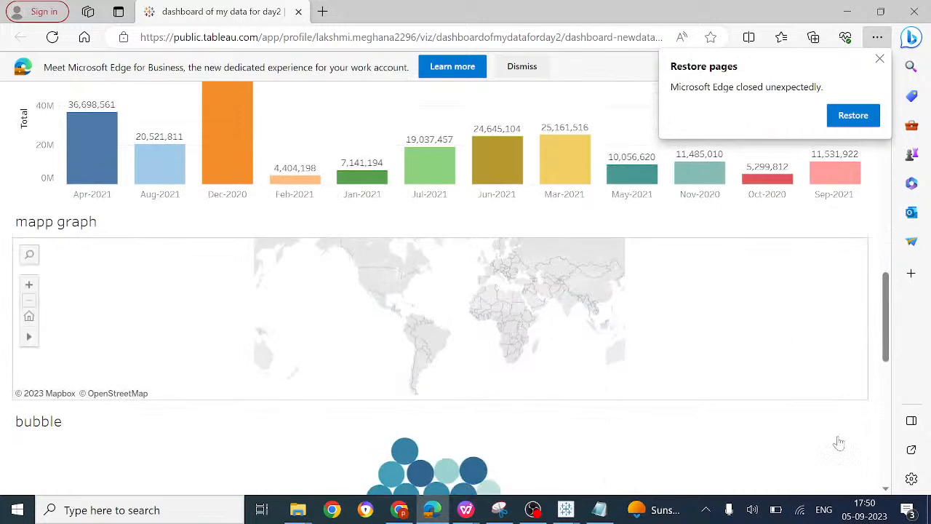
scroll(837, 441, "down", 8)
scroll(837, 440, "down", 1)
scroll(478, 288, "up", 2)
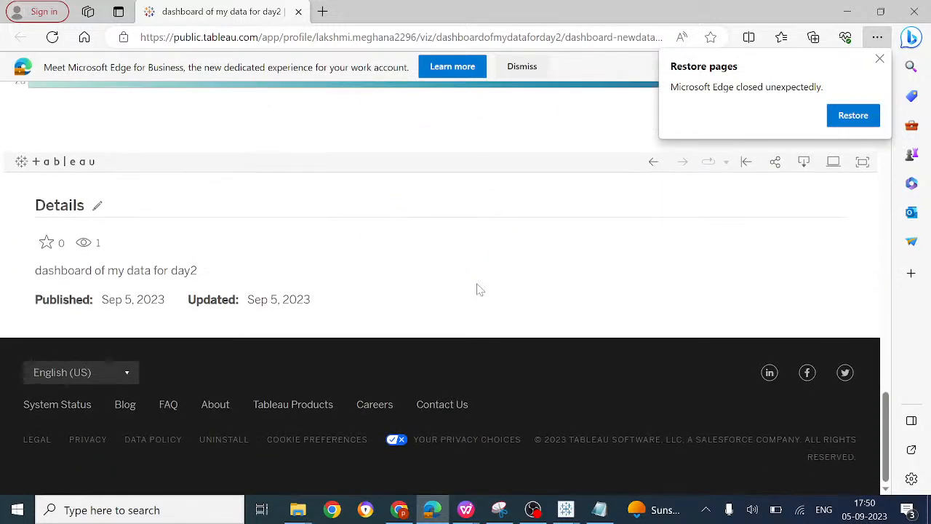
scroll(478, 289, "up", 1)
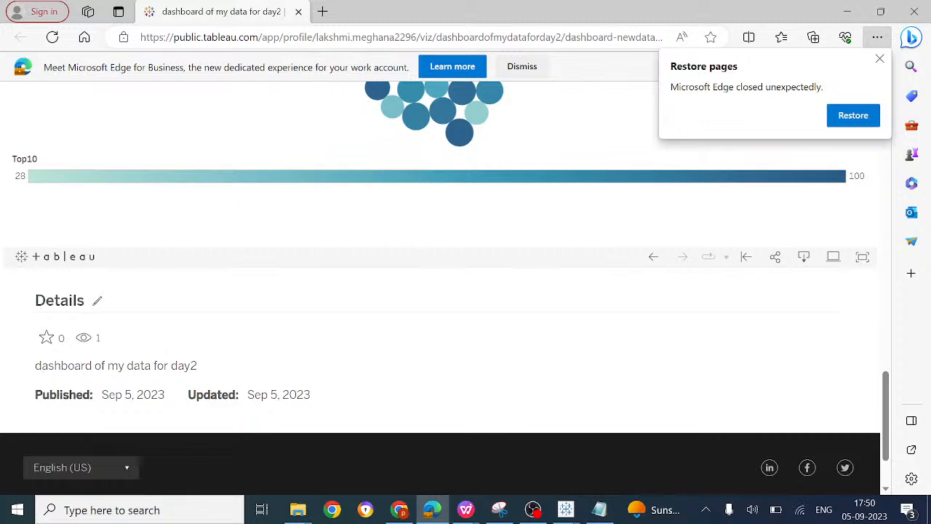
scroll(444, 291, "up", 10)
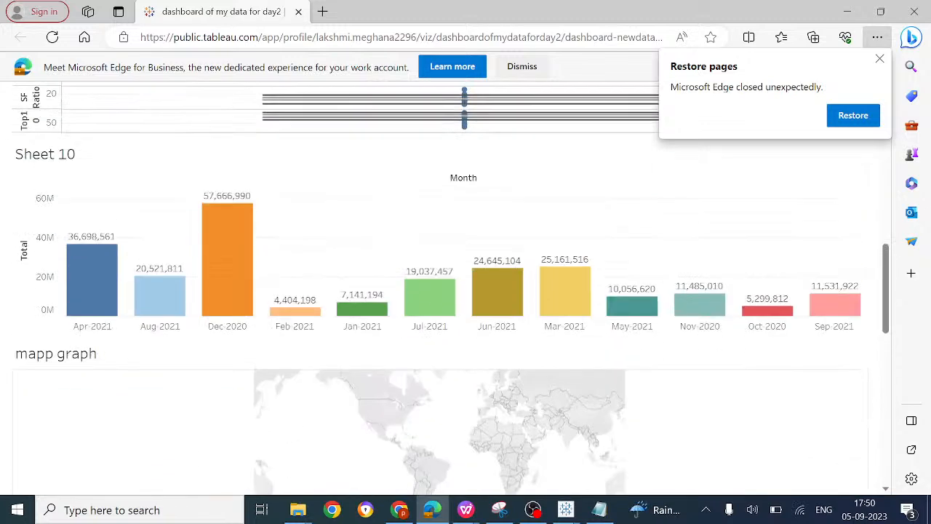
Step: Switch to the YouTube Studio live streaming page in Chrome and read the viewers' messages in the live chat
mouse_move(522, 517)
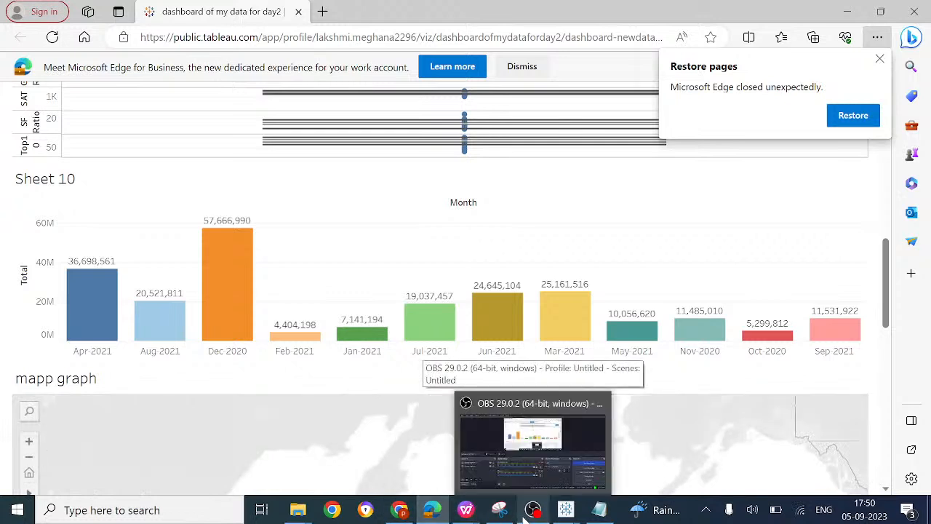
left_click(399, 510)
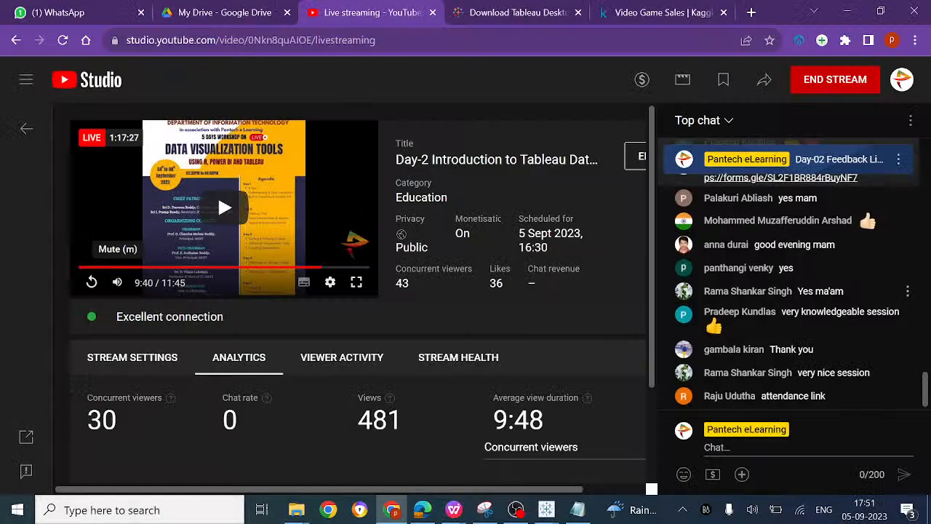
scroll(784, 300, "up", 3)
scroll(784, 299, "up", 1)
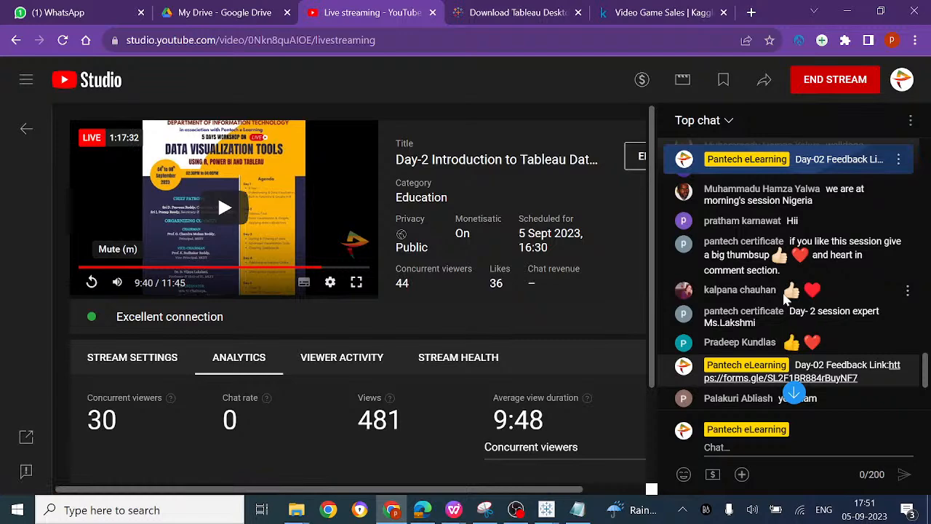
scroll(784, 298, "up", 5)
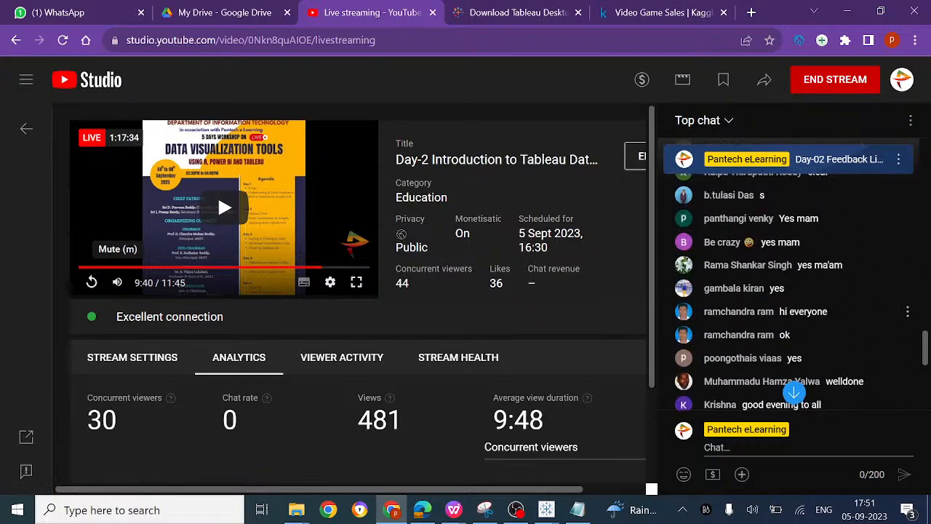
scroll(782, 291, "up", 2)
scroll(782, 290, "down", 10)
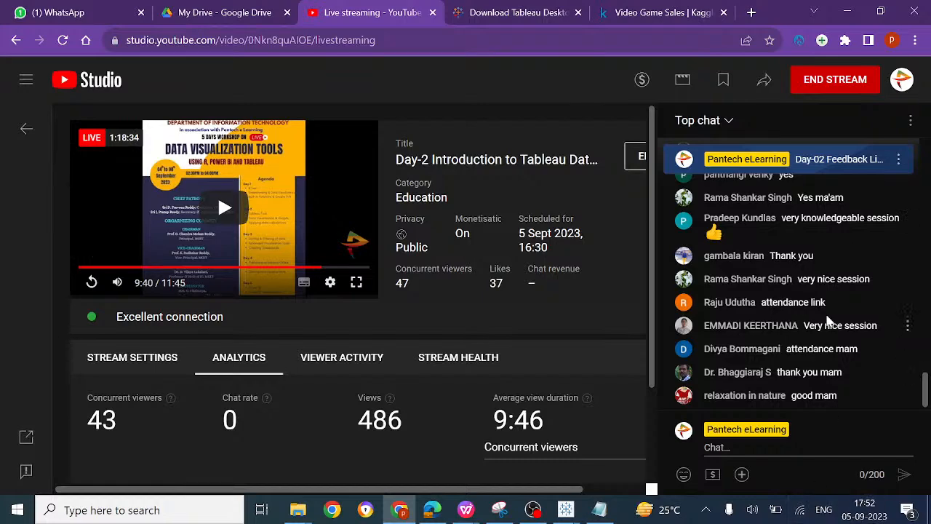
Step: Check the live chat from its earliest greetings to the latest viewer feedback and end the Day-2 live stream
scroll(828, 321, "up", 3)
scroll(827, 322, "up", 10)
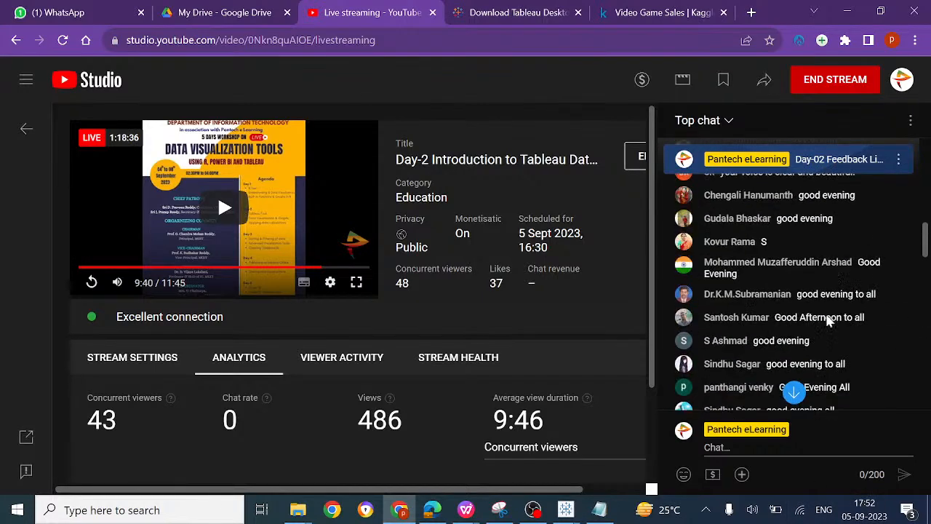
scroll(828, 321, "up", 8)
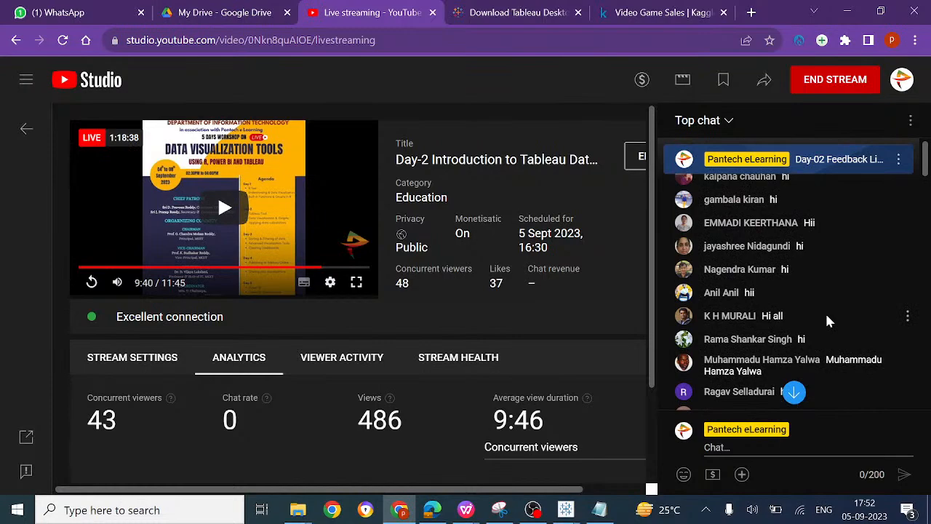
scroll(842, 250, "down", 15)
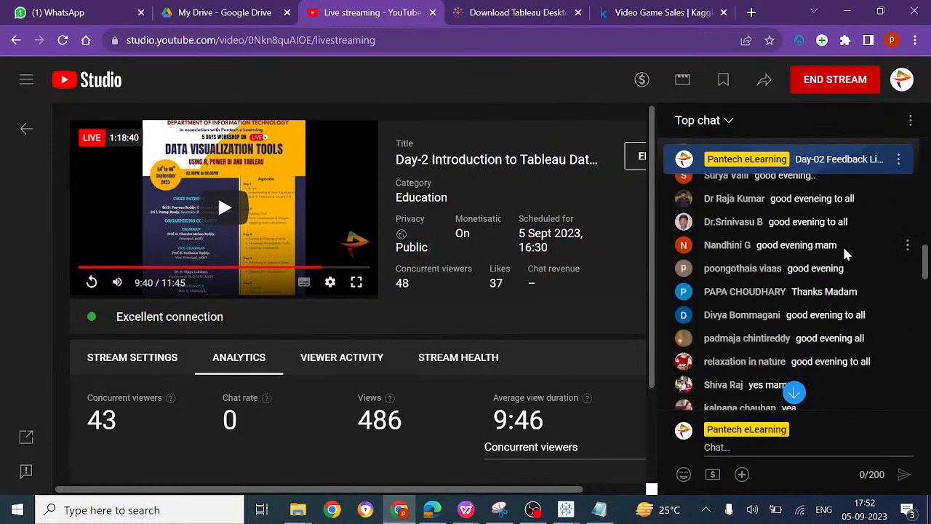
scroll(844, 251, "down", 5)
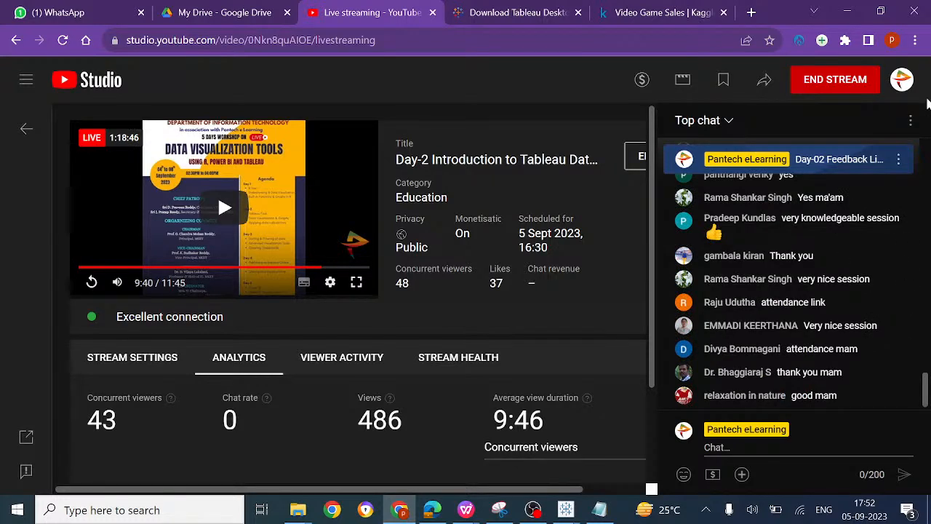
left_click(865, 87)
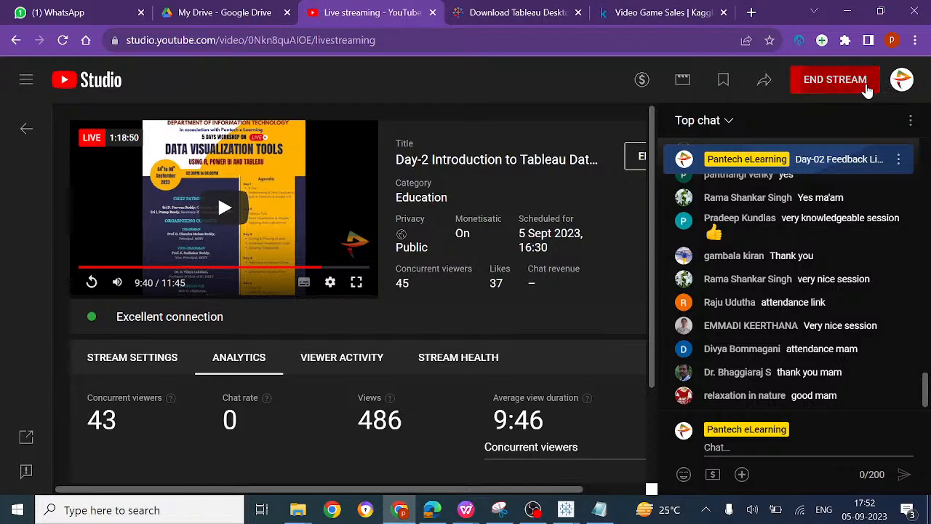